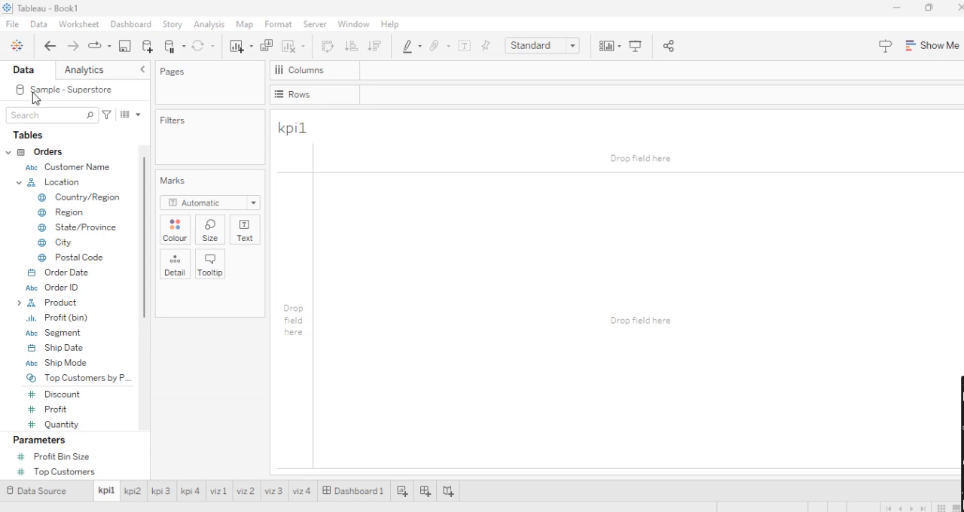
- Retitle the kpi1 sheet "sales" and add the Sales measure to its view
click(52, 173)
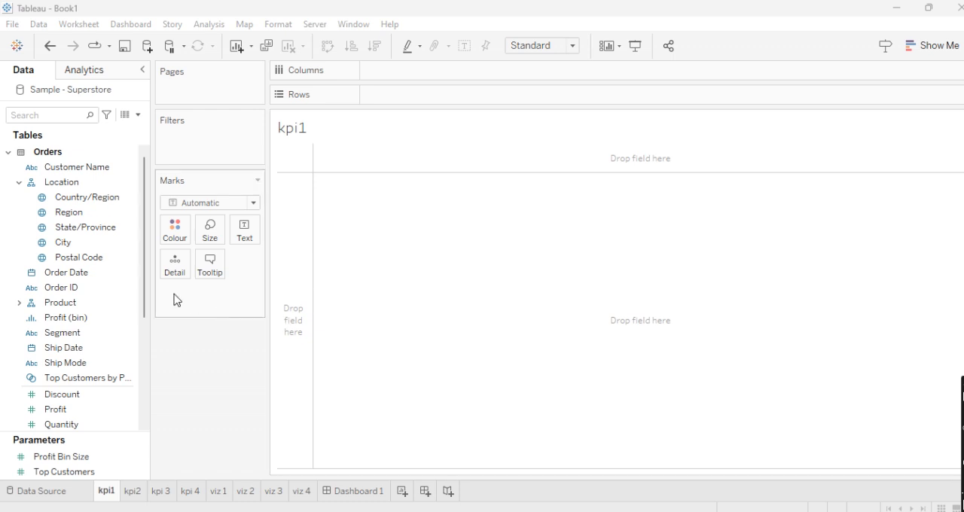
double_click(356, 143)
key(ctrl+a)
key(BackSpace)
text(sales)
click(778, 374)
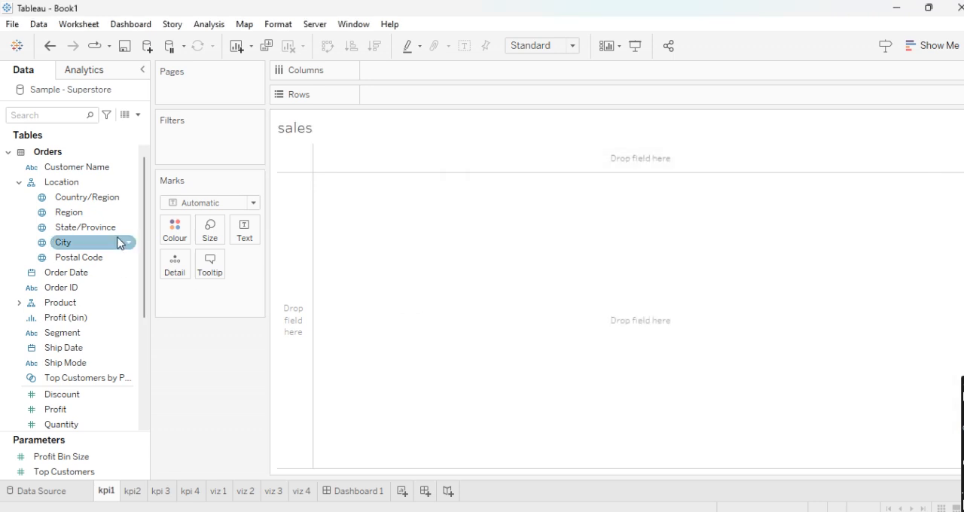
scroll(118, 242, down, 3)
drag(113, 303, 377, 190)
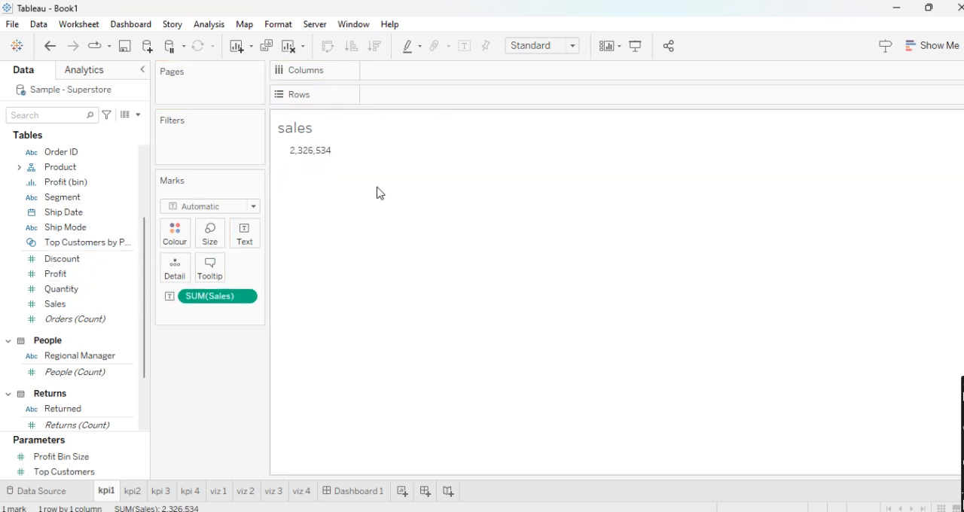
- Retitle the kpi2 sheet "profit" and add the Profit measure to its view
click(133, 491)
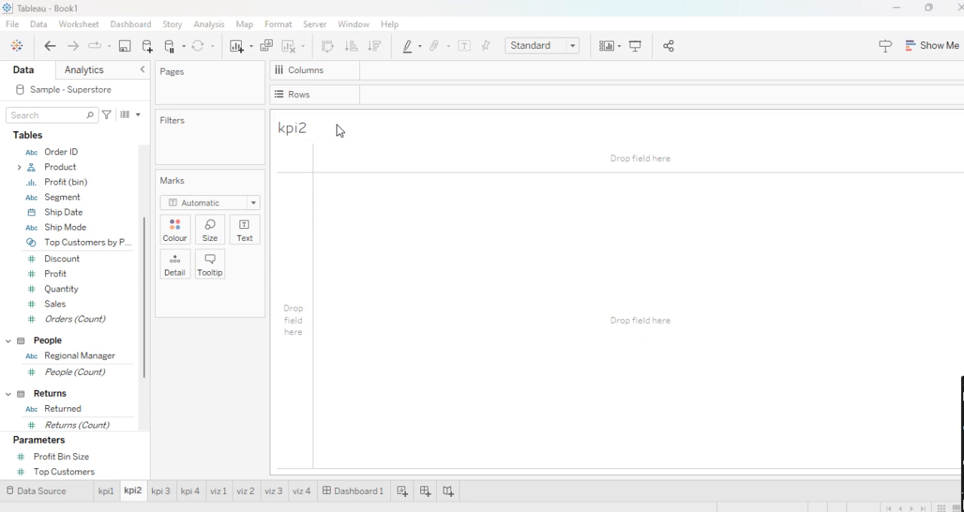
double_click(338, 132)
key(BackSpace)
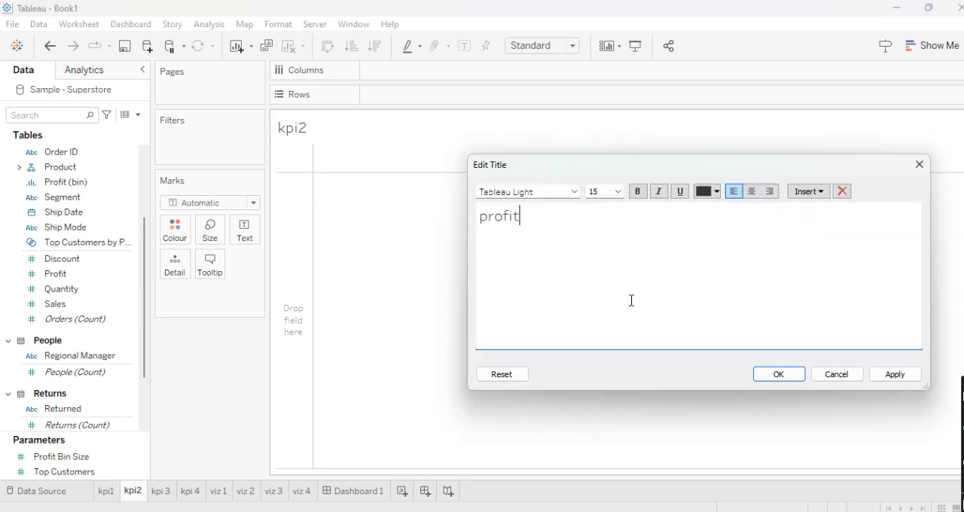
click(787, 379)
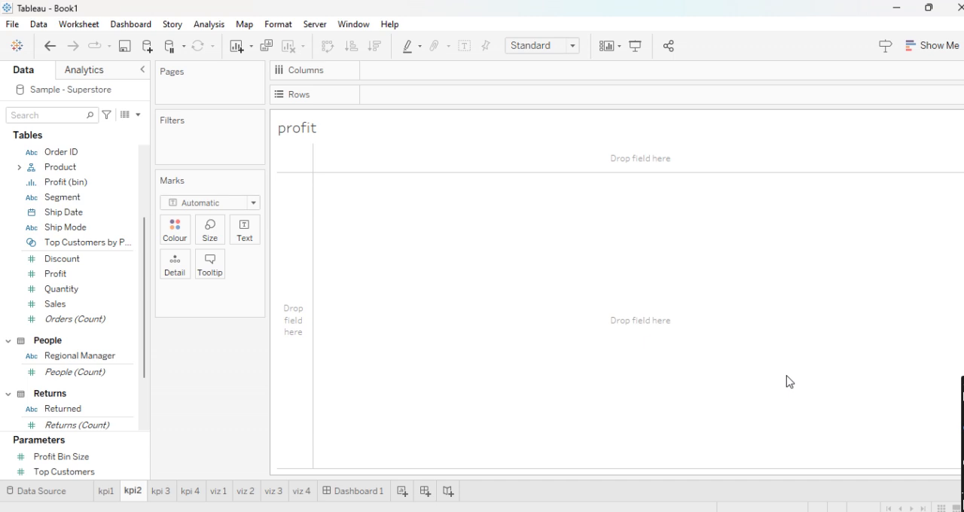
drag(95, 279, 380, 218)
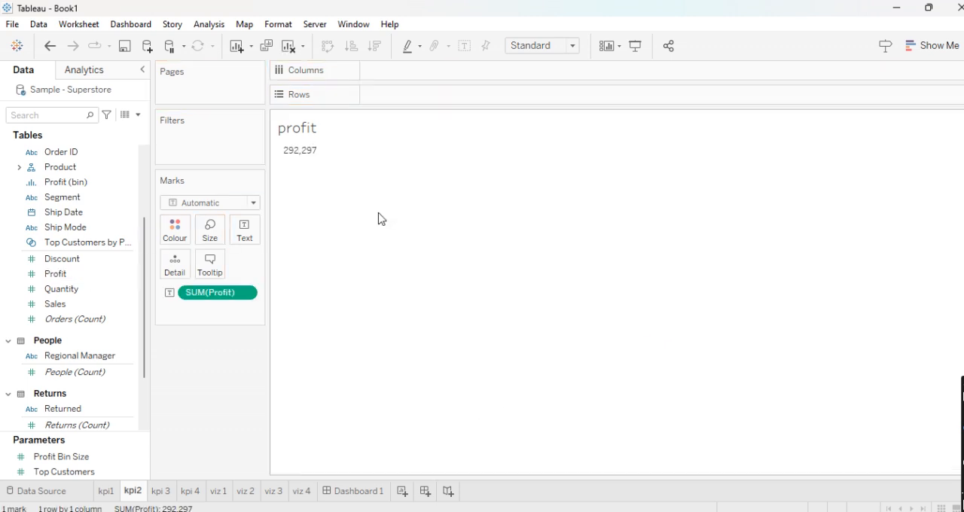
- Retitle the kpi 3 sheet "discount" and add the Discount measure to its view
click(160, 490)
click(79, 280)
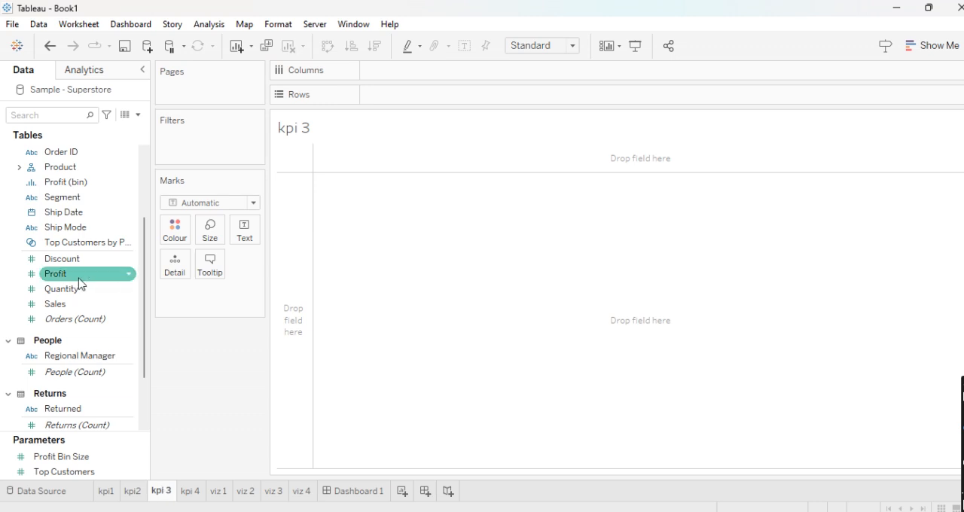
double_click(339, 131)
key(BackSpace)
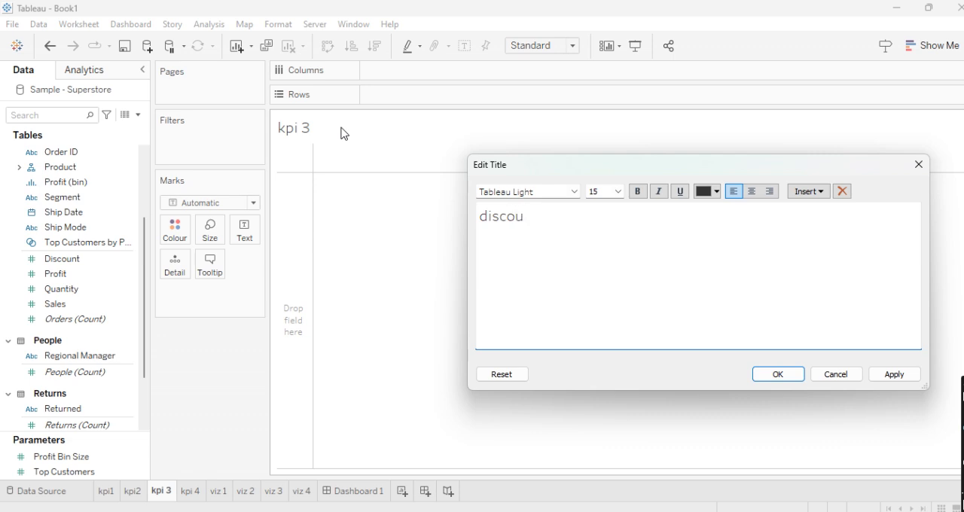
click(779, 373)
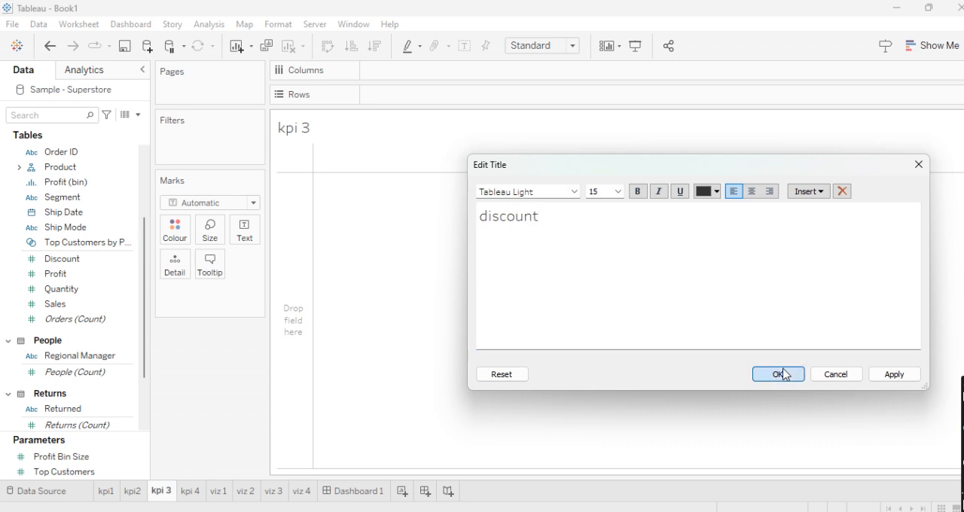
drag(71, 261, 409, 228)
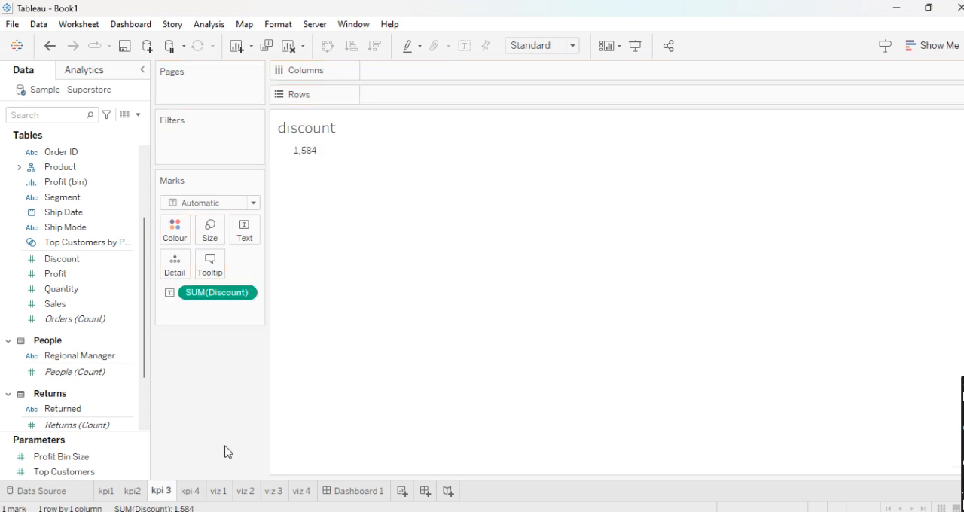
- Retitle the kpi 4 sheet "quantity" and add the Quantity measure to its view
click(198, 492)
drag(74, 305, 318, 156)
double_click(330, 125)
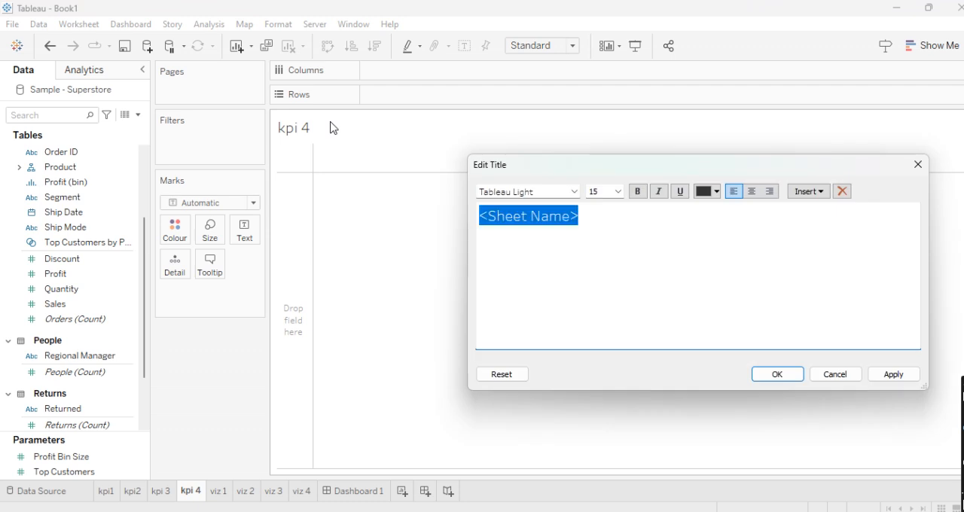
key(BackSpace)
text(quantity)
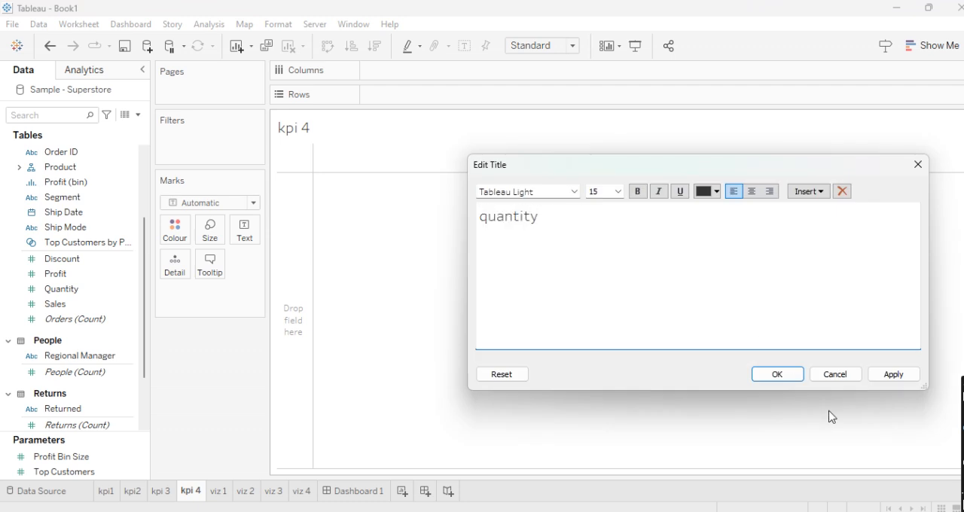
click(778, 377)
drag(89, 296, 427, 218)
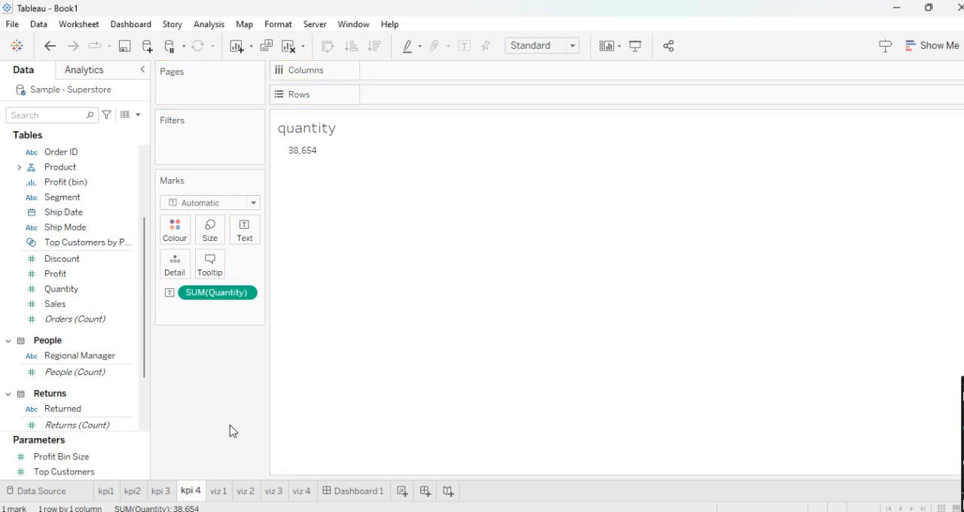
- Review the four KPI sheets, checking the title and measure on each one
click(107, 491)
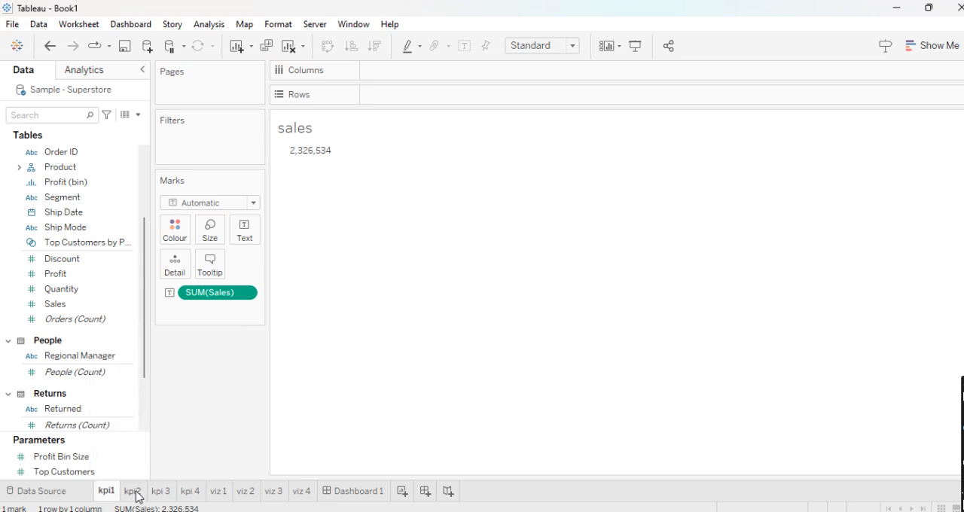
click(133, 492)
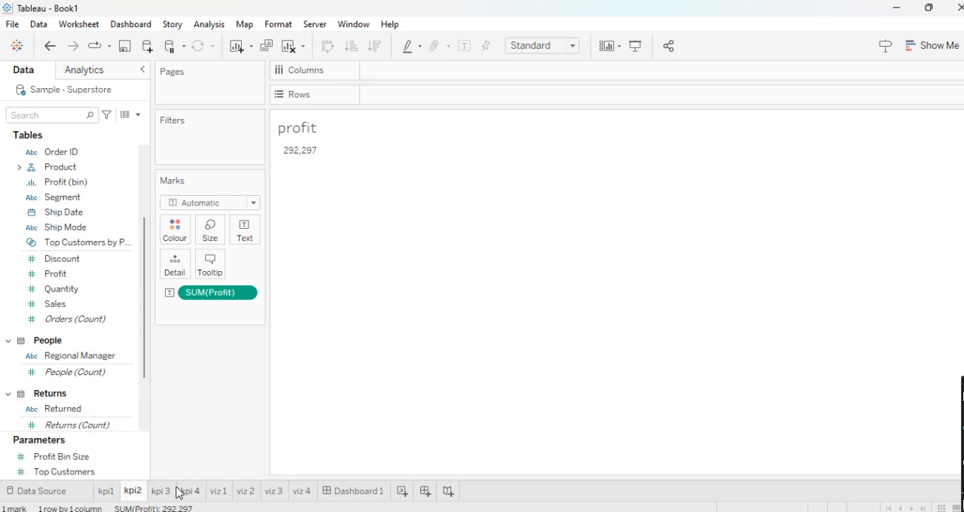
click(168, 492)
click(200, 491)
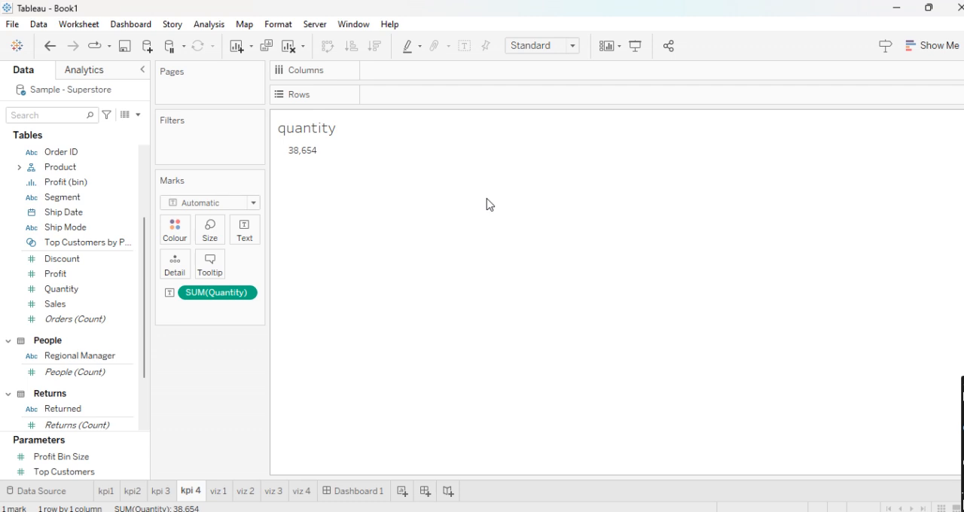
click(218, 491)
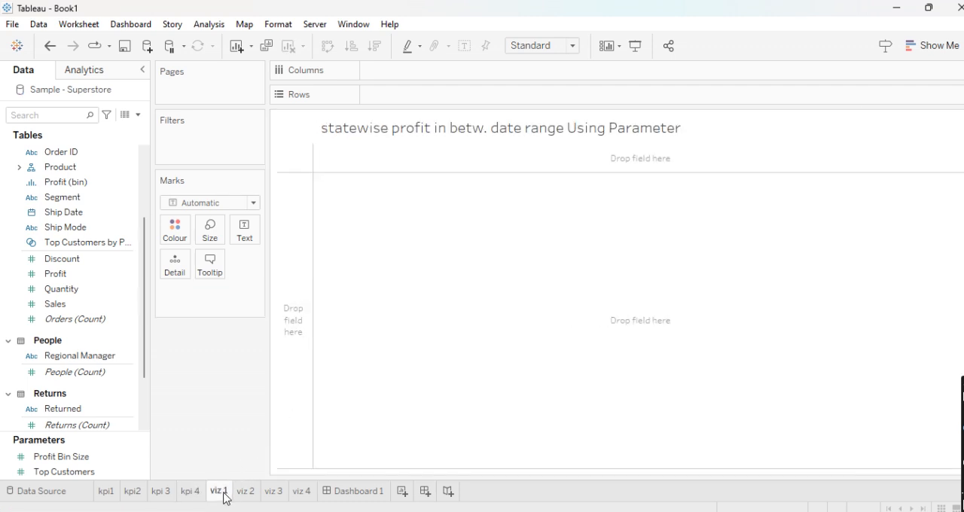
click(102, 499)
click(134, 493)
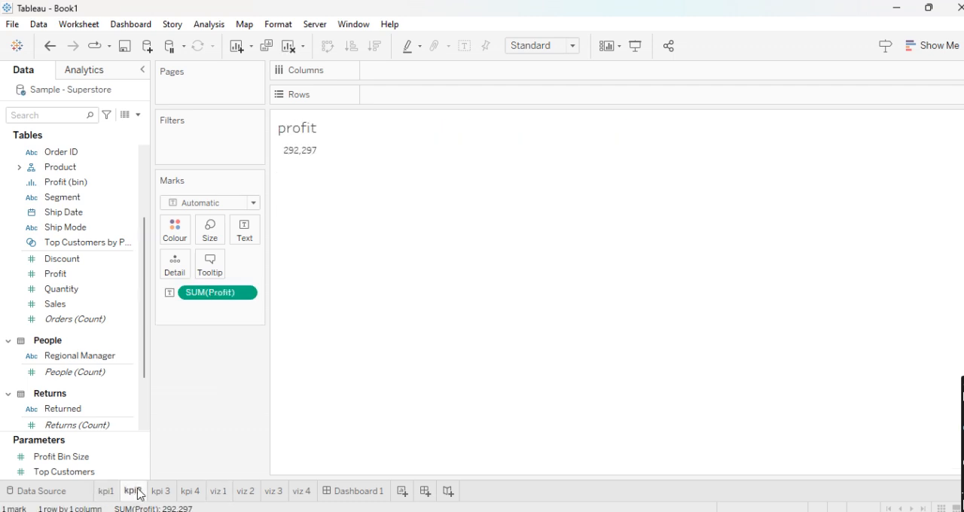
click(188, 492)
click(164, 492)
click(132, 495)
click(107, 493)
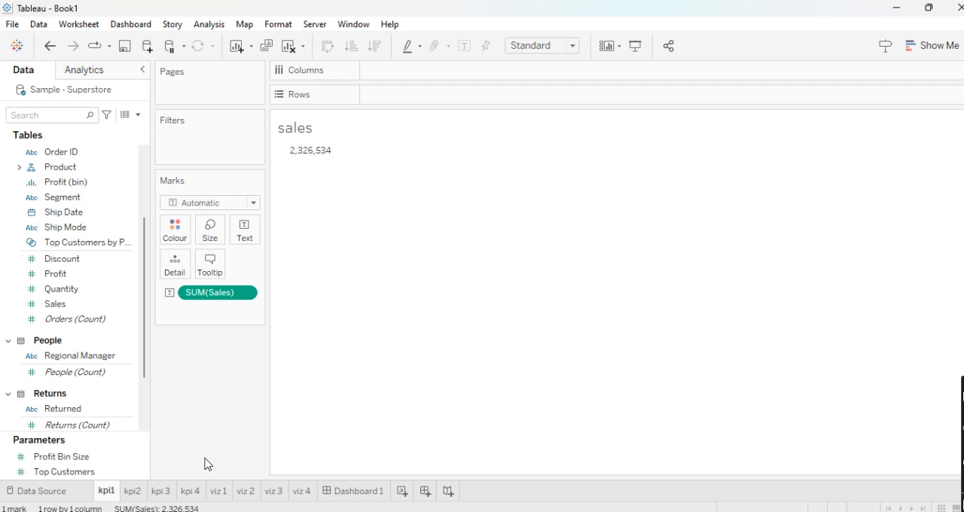
- Colour the whole title of the viz 1 sheet orange
click(214, 497)
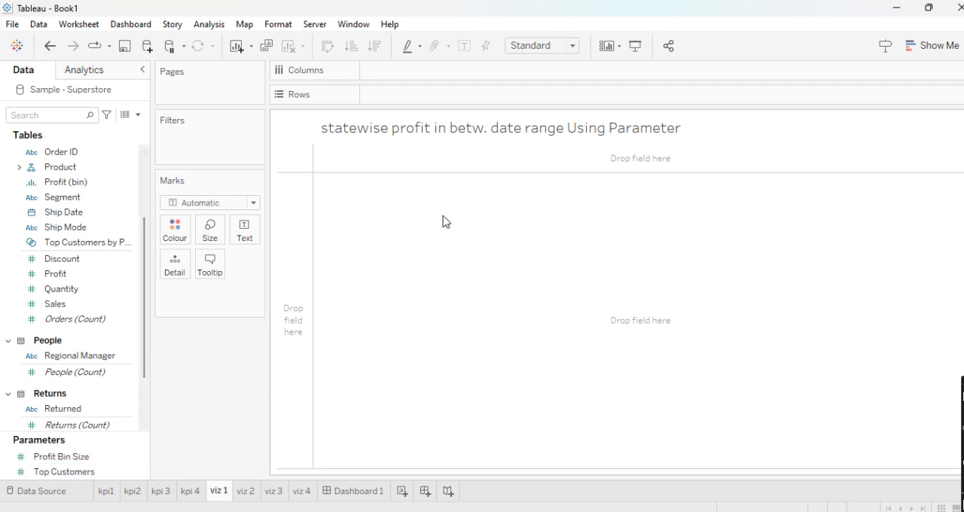
double_click(368, 139)
key(ctrl+a)
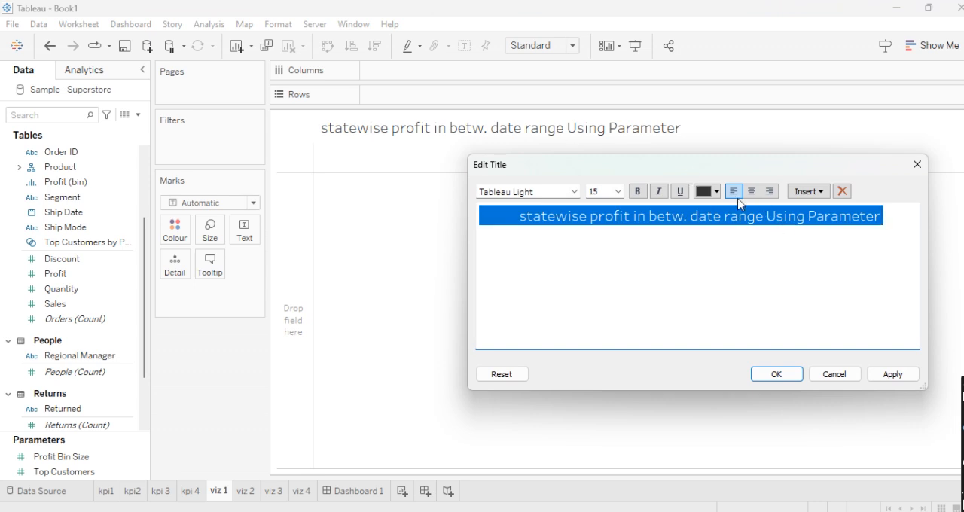
click(715, 193)
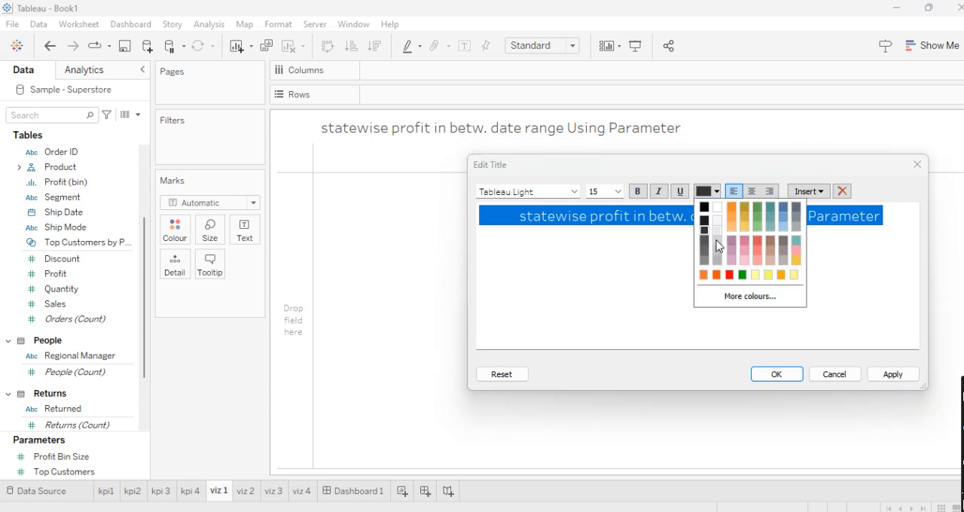
click(703, 275)
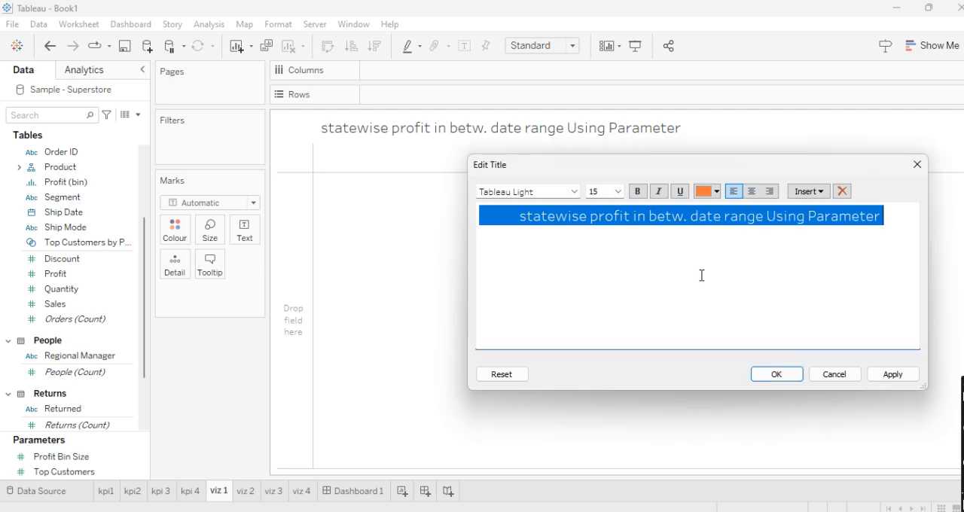
click(788, 376)
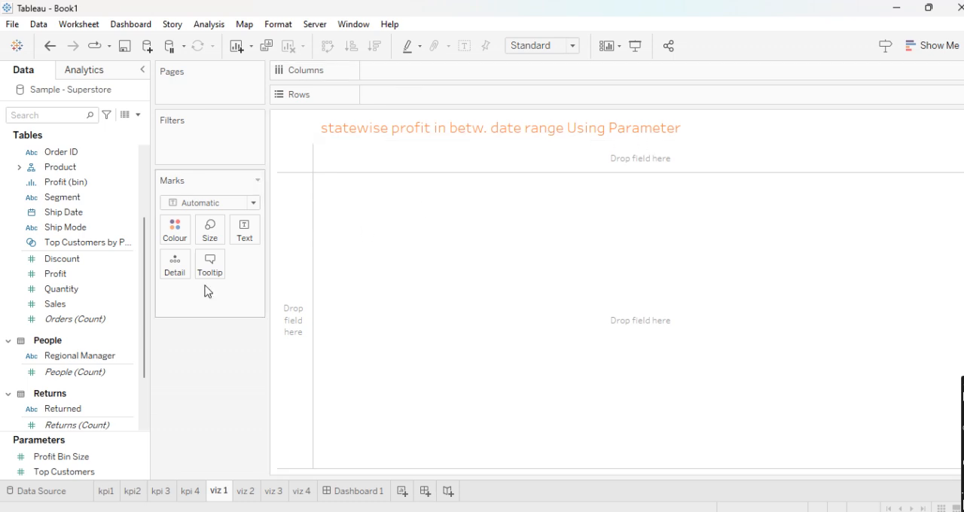
- Start a new parameter named "start date" with the Date data type
scroll(98, 263, up, 2)
scroll(98, 263, down, 3)
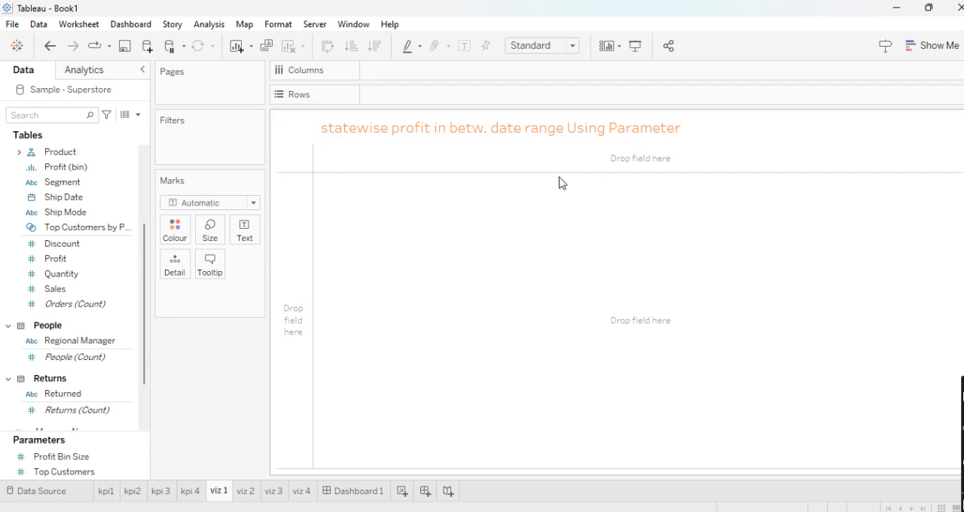
scroll(79, 412, down, 3)
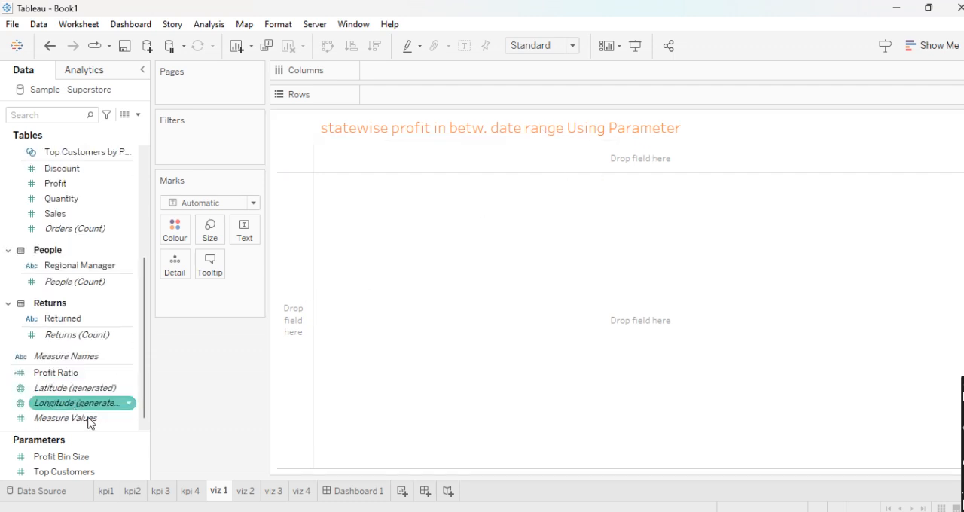
click(140, 117)
click(109, 146)
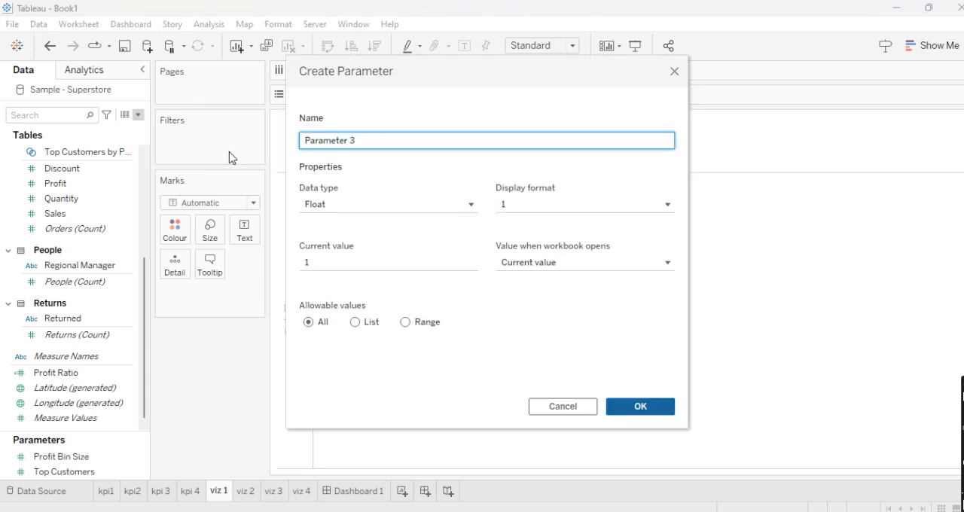
triple_click(377, 143)
key(BackSpace)
click(368, 208)
click(346, 282)
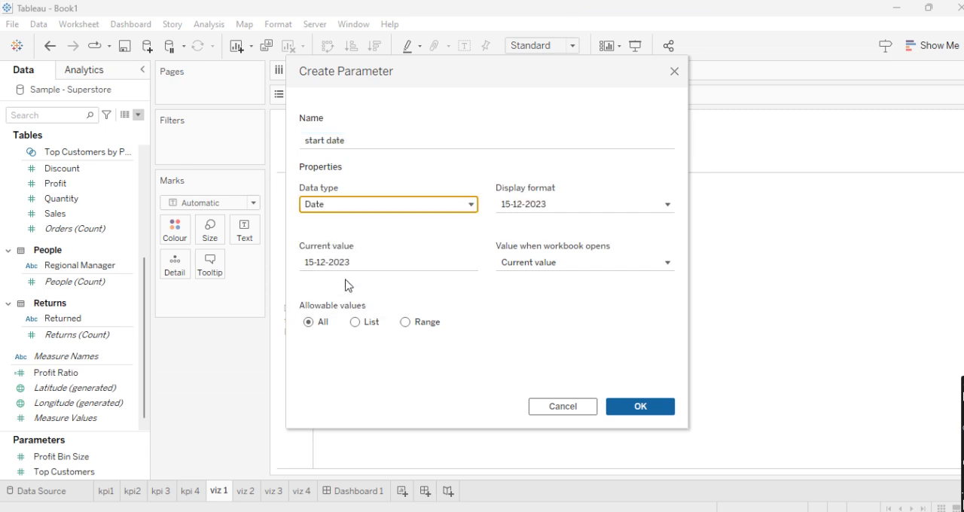
- Restrict the start date parameter to a range with values taken from Order Date, and create it
click(406, 323)
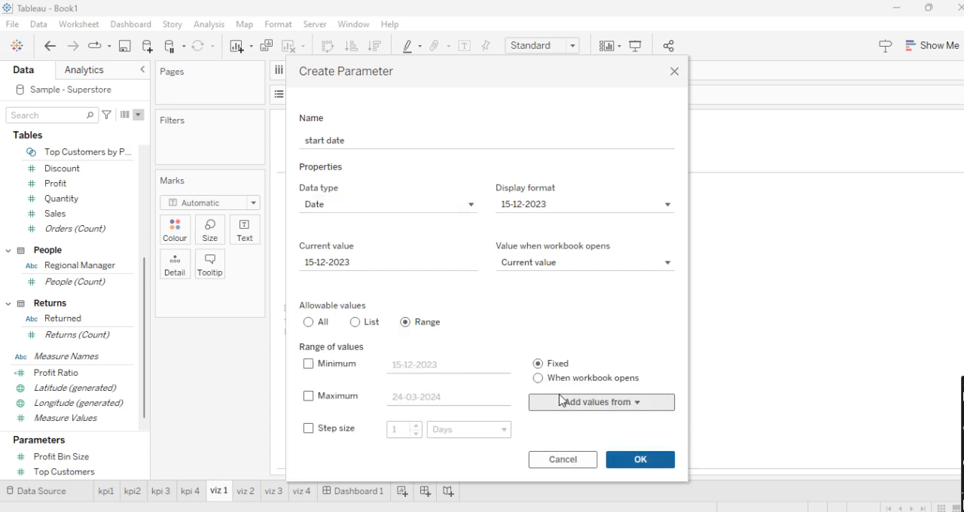
click(561, 401)
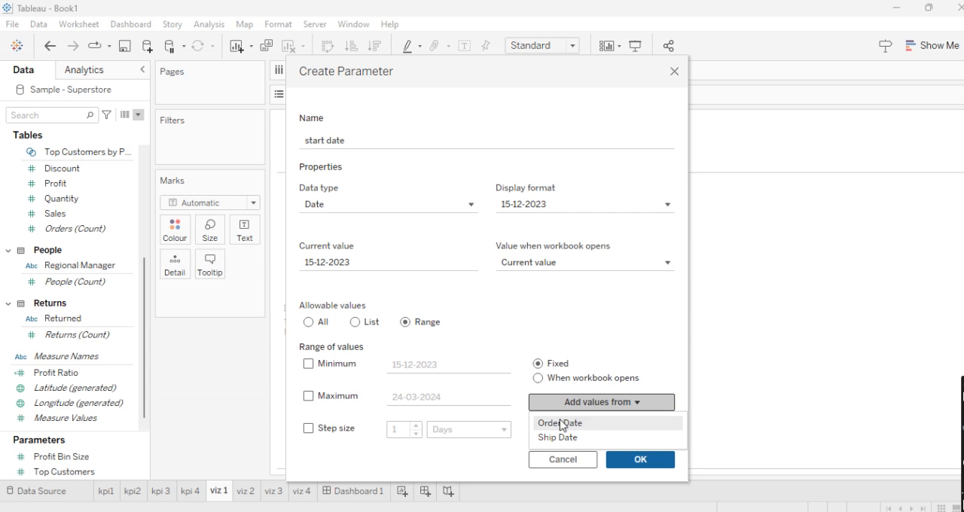
click(561, 424)
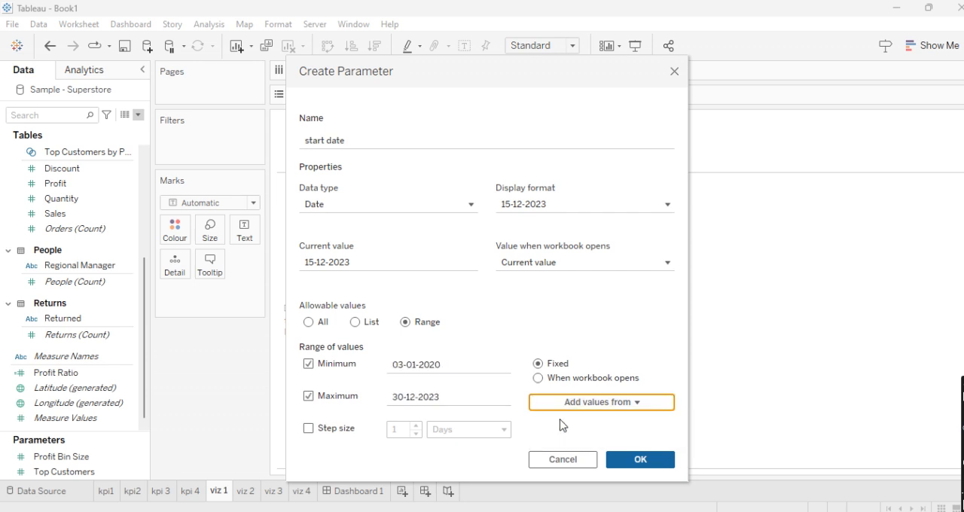
click(642, 461)
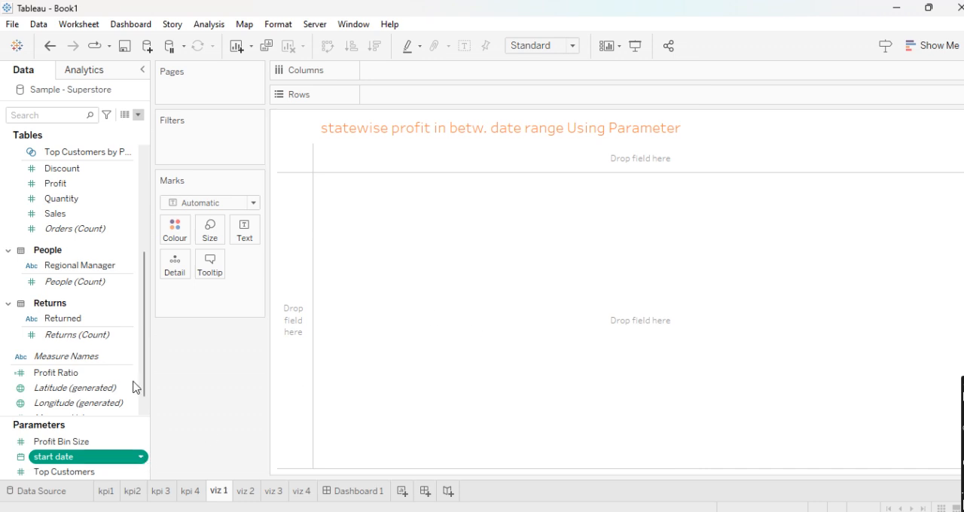
- Start a new parameter named "end date" with the Date data type
click(139, 114)
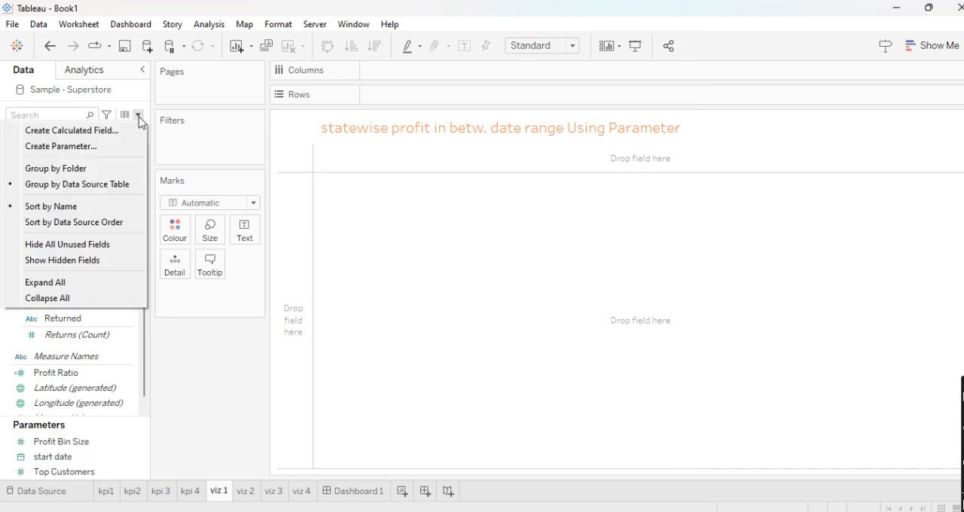
click(118, 144)
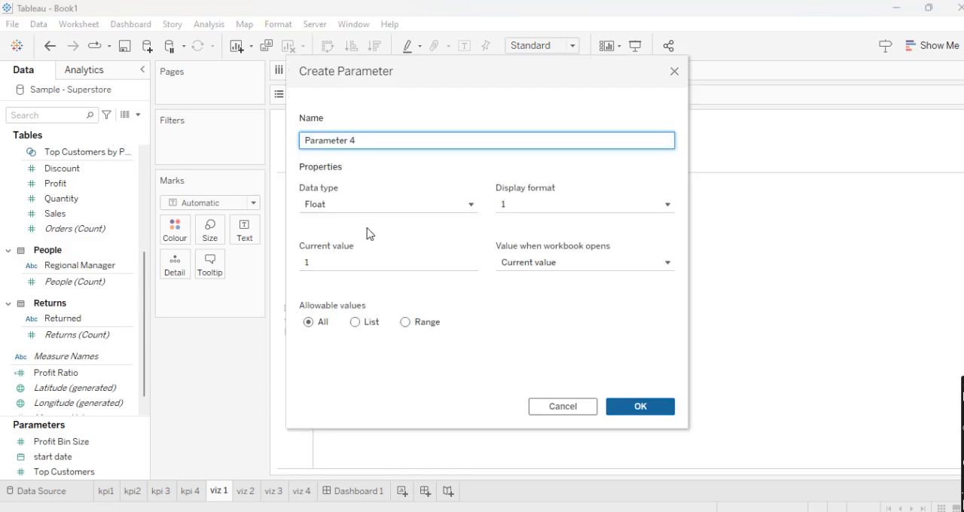
text(end date)
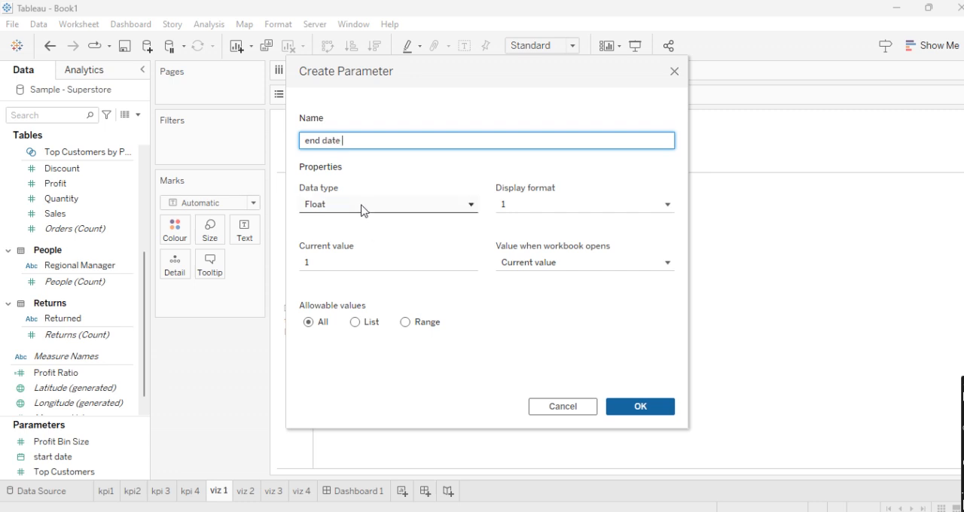
click(364, 206)
click(344, 283)
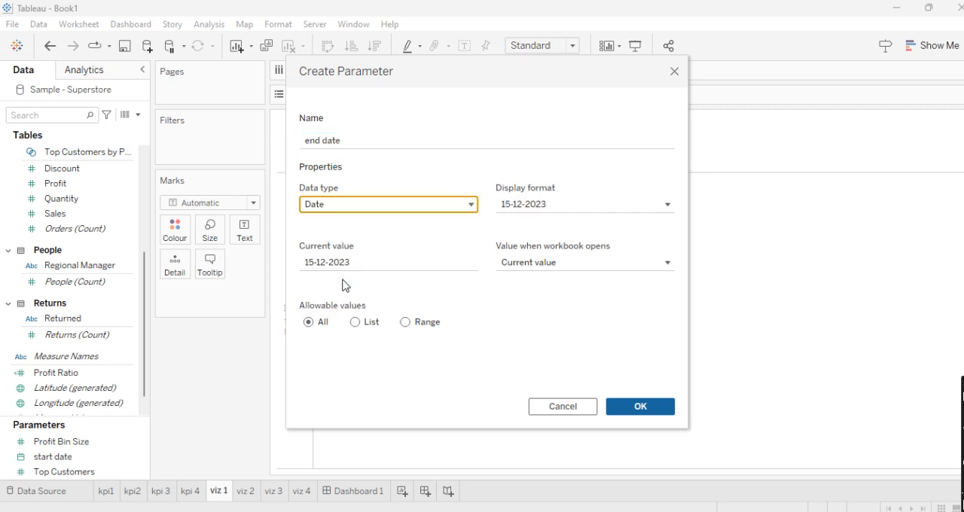
- Restrict the end date parameter to a range with values taken from Order Date, and create it
click(409, 326)
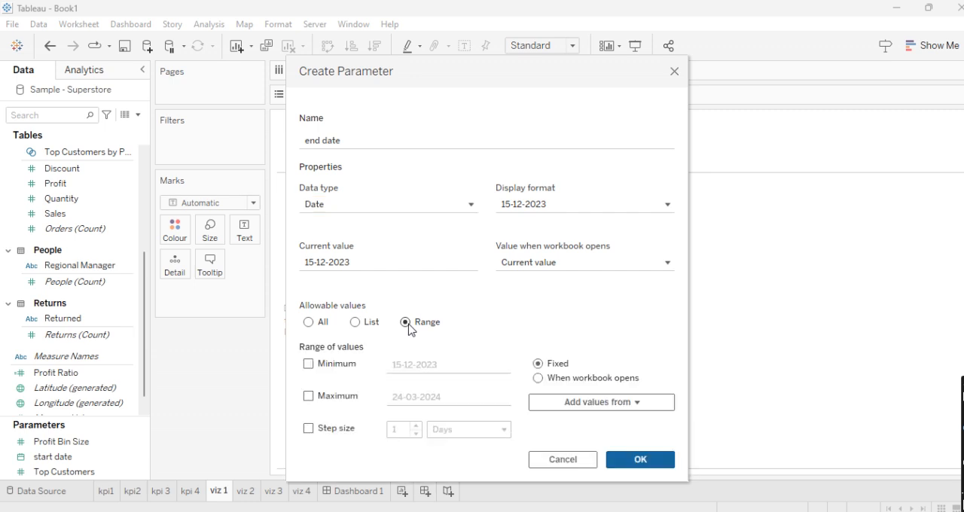
click(579, 406)
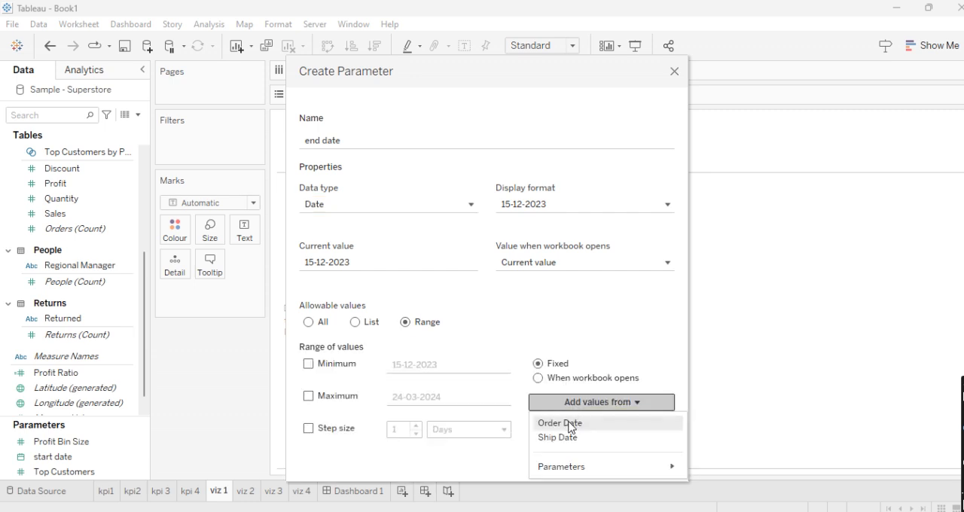
click(569, 423)
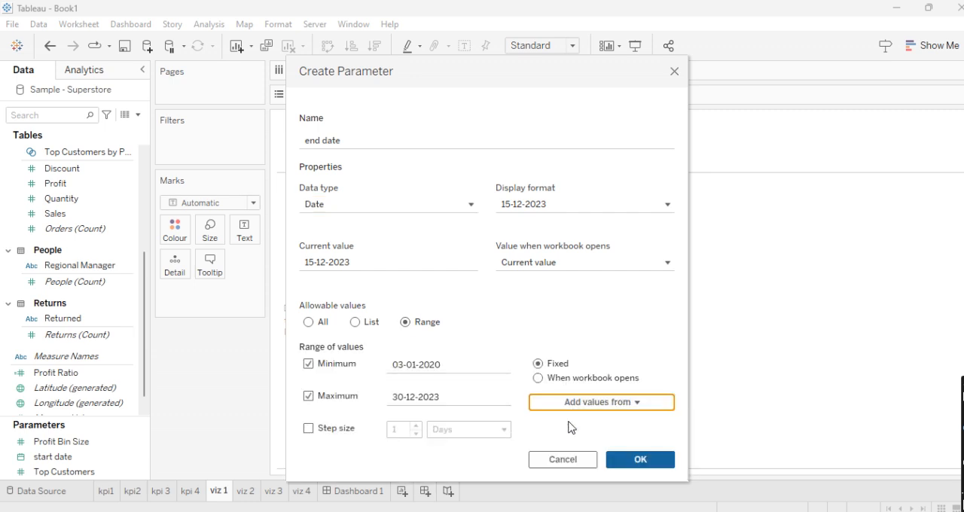
click(624, 459)
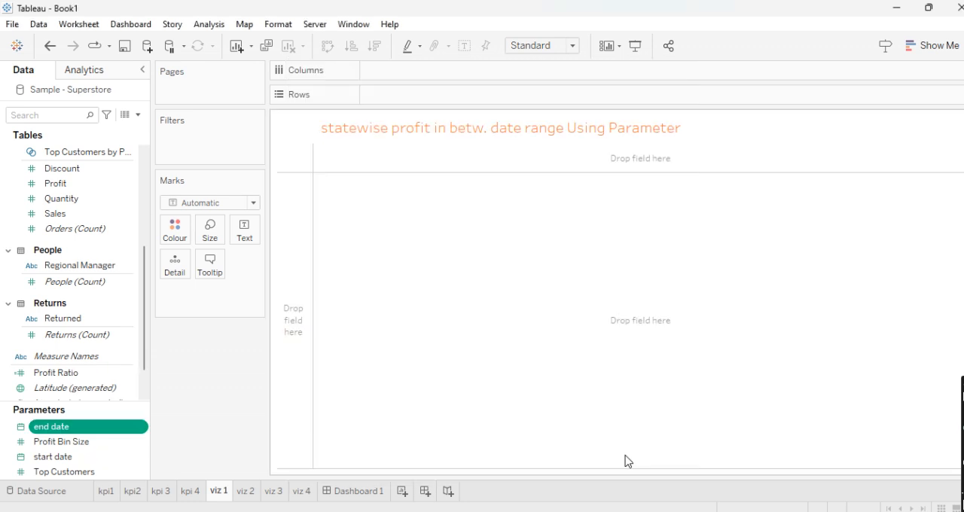
- Show the start date and end date parameter controls on the viz 1 sheet
right_click(142, 458)
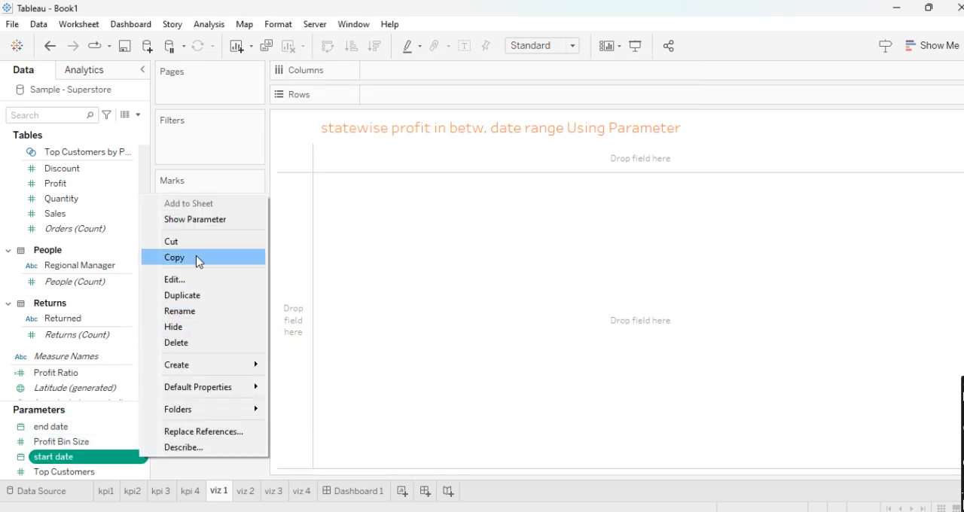
click(200, 219)
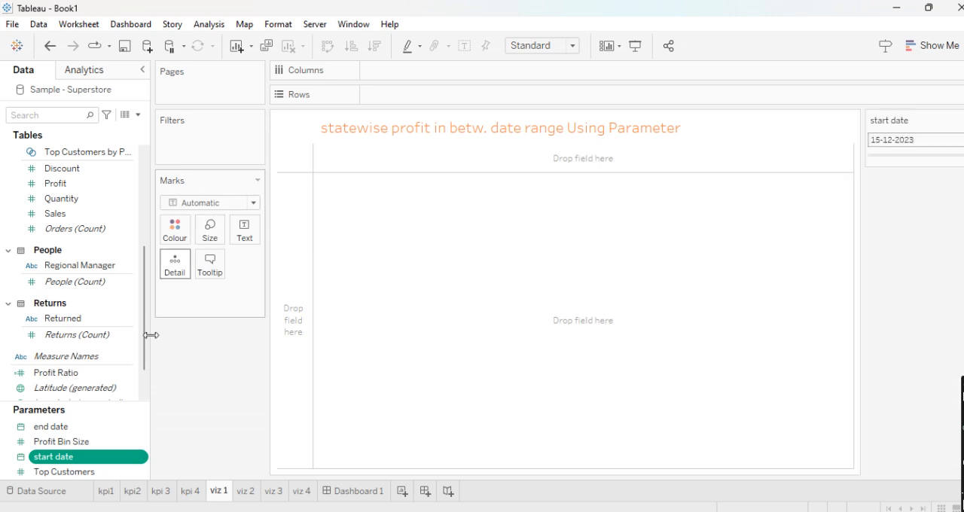
right_click(141, 432)
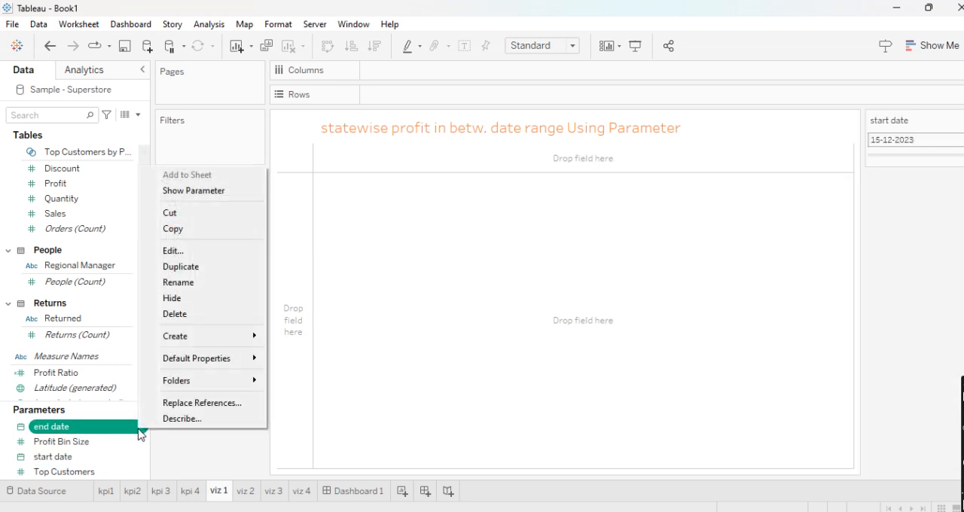
click(191, 204)
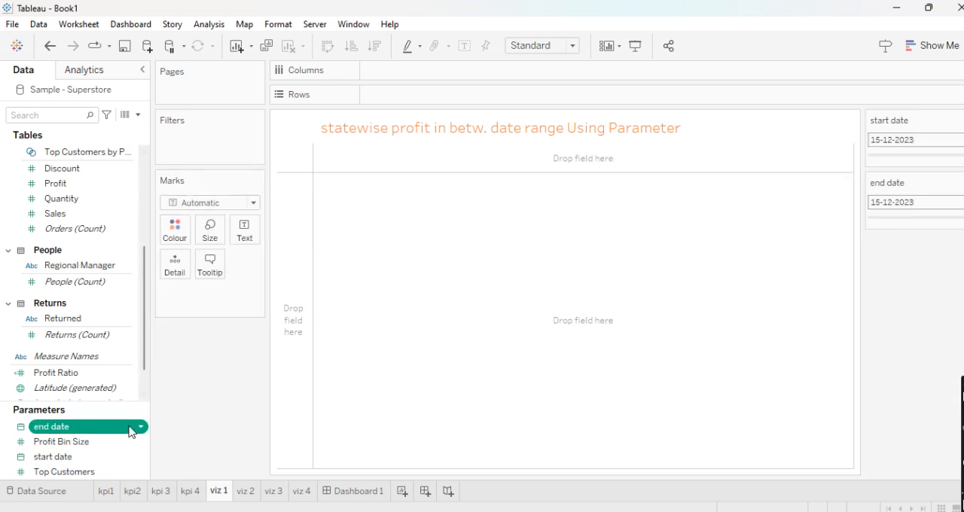
- Review the start date parameter's settings, checking its name, data type, allowable range and the source of its values
right_click(139, 459)
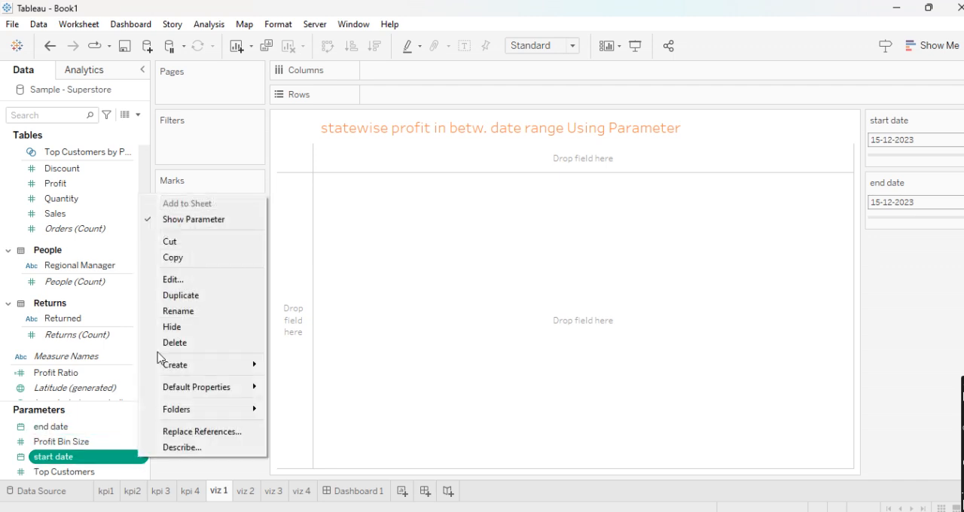
click(172, 284)
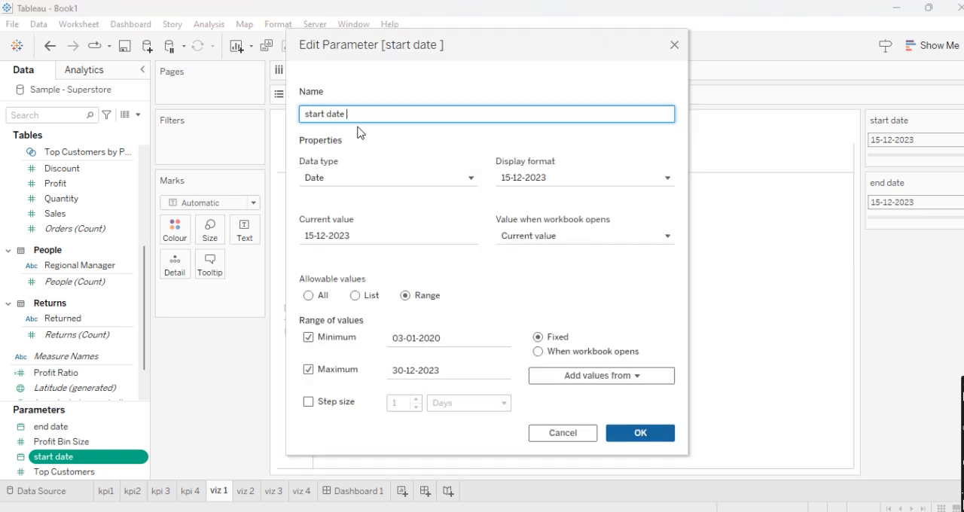
drag(348, 113, 294, 114)
click(370, 131)
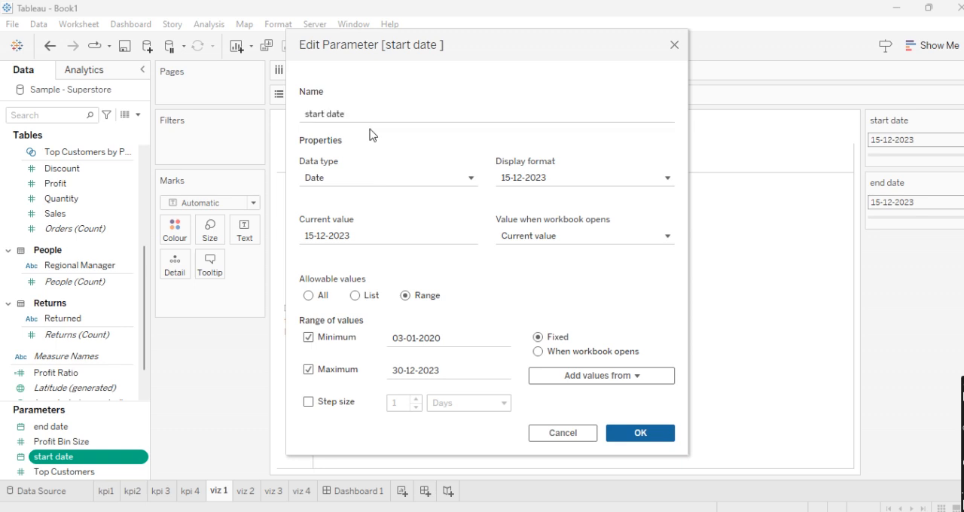
click(335, 178)
click(329, 256)
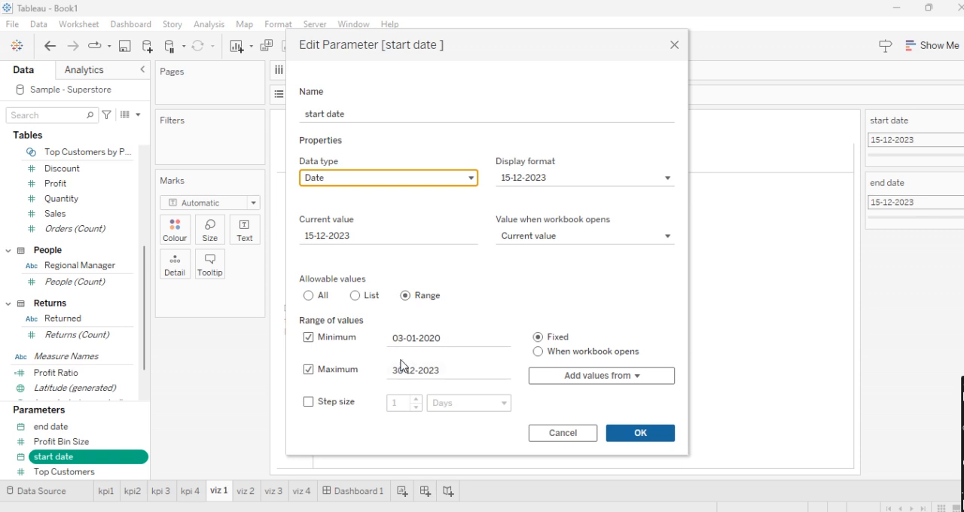
click(568, 381)
click(559, 398)
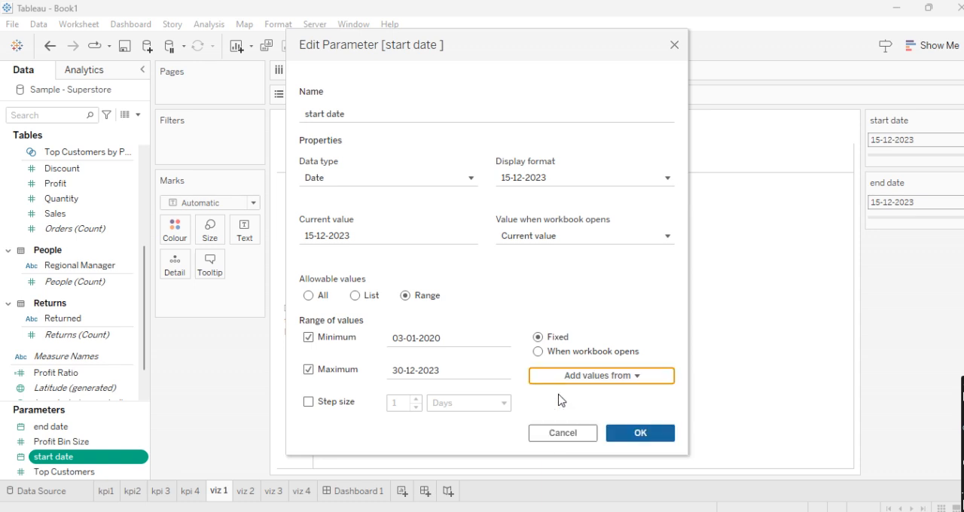
click(632, 433)
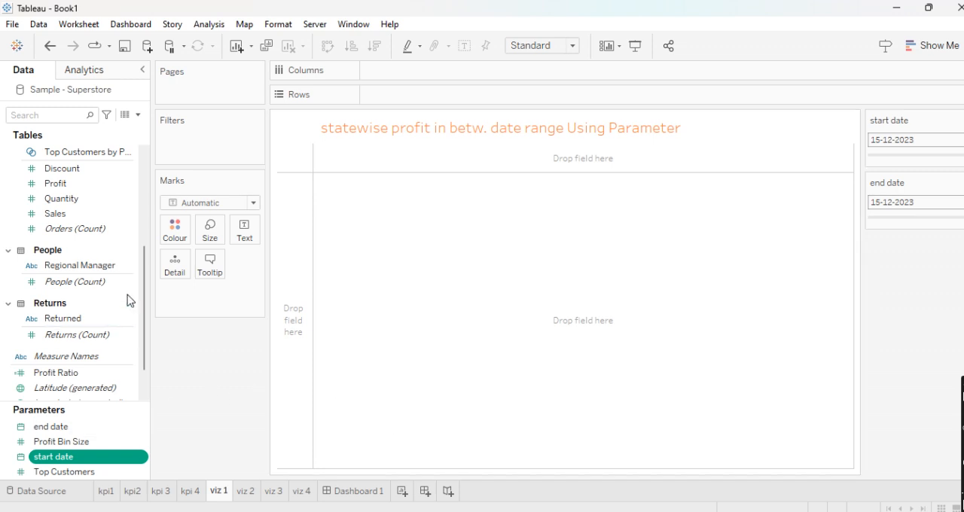
- Start a new calculated field named "range between sales"
click(138, 116)
click(114, 131)
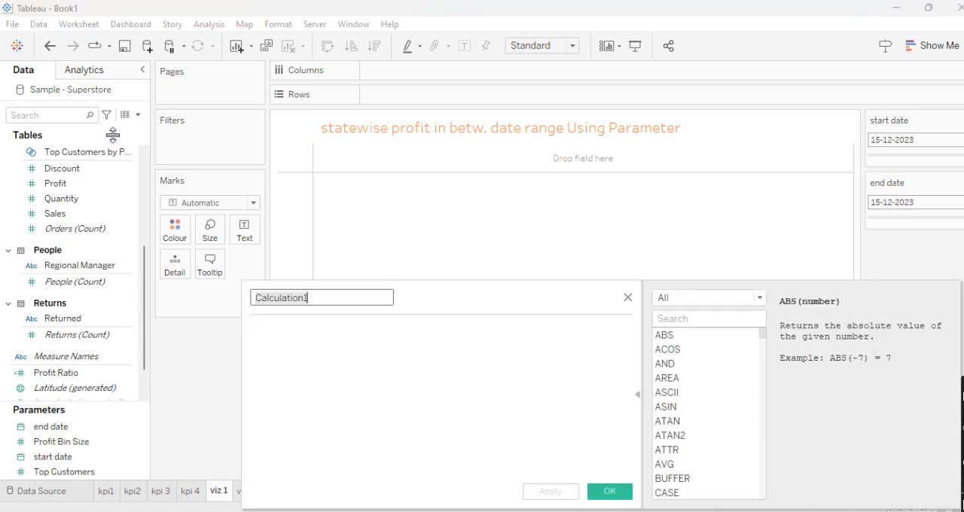
drag(433, 302, 420, 248)
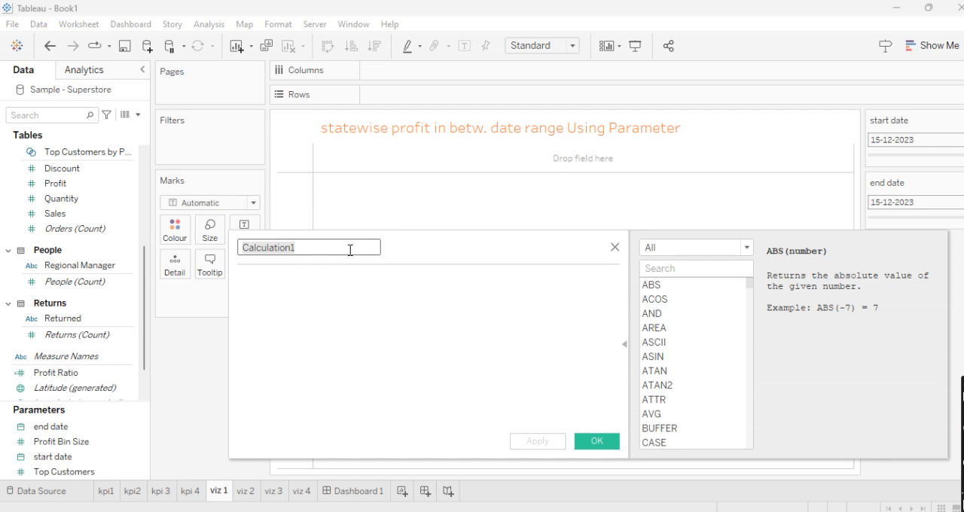
text(range between sales)
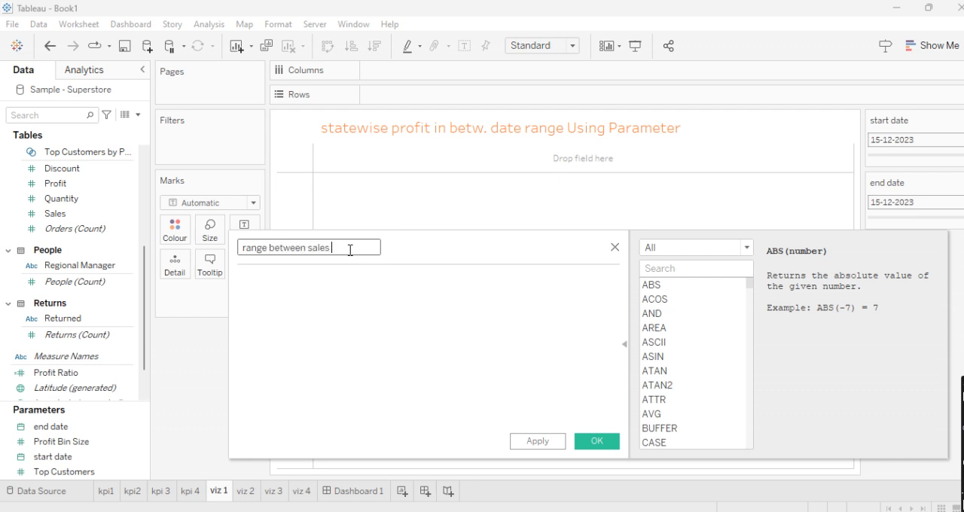
- Enter the formula's first condition, [Order Date] >= [start date], using the start date parameter as the lower limit
click(354, 305)
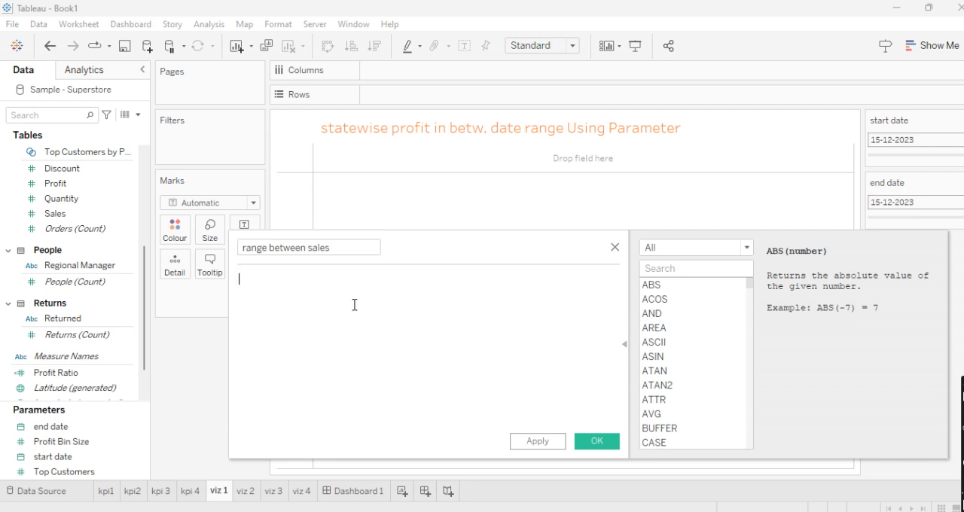
text(ord)
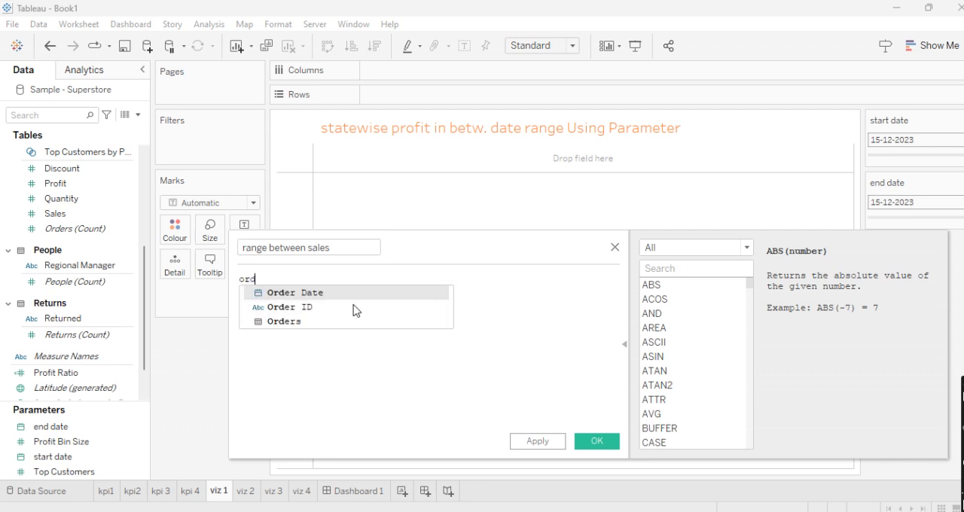
key(Return)
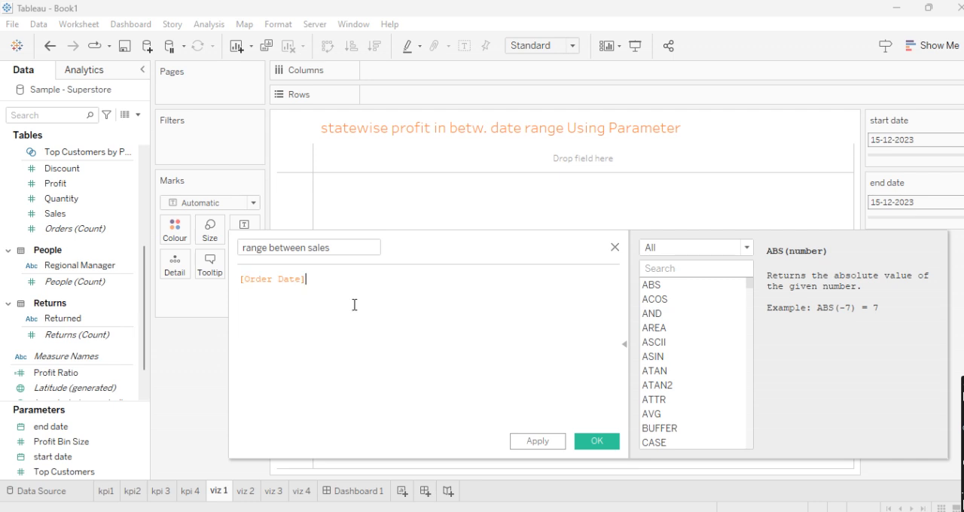
text(>)
text(= [sta)
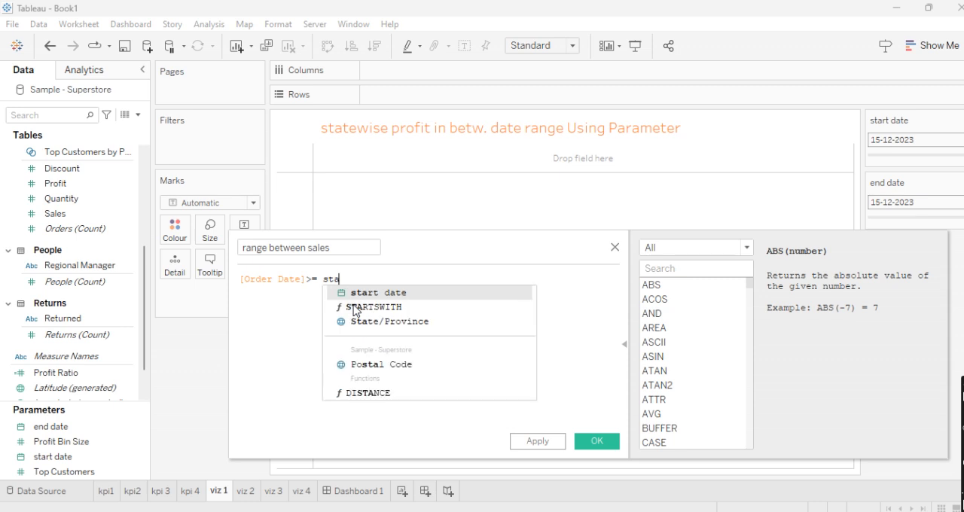
key(Return)
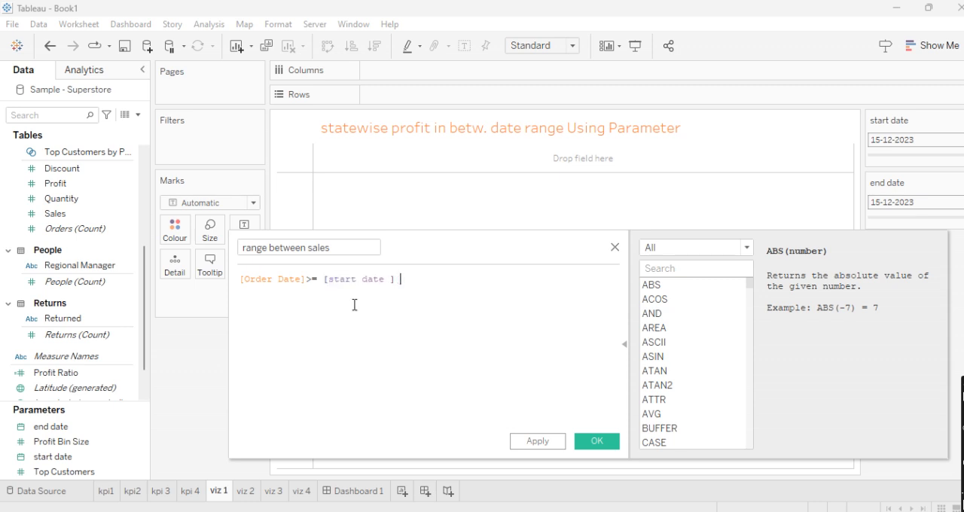
- Extend the formula with AND [Order Date] <= [end date], using the end date parameter as the upper limit
text(and)
key(BackSpace)
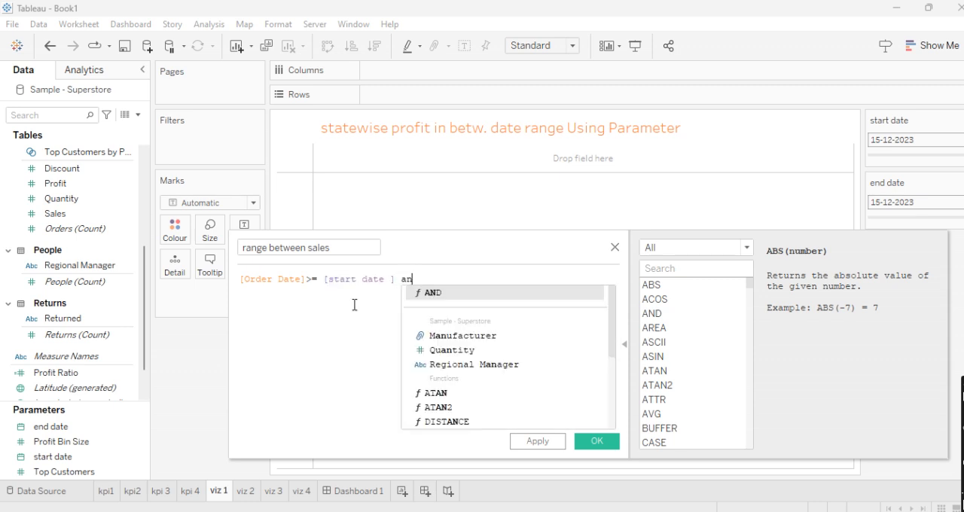
key(Return)
text(or)
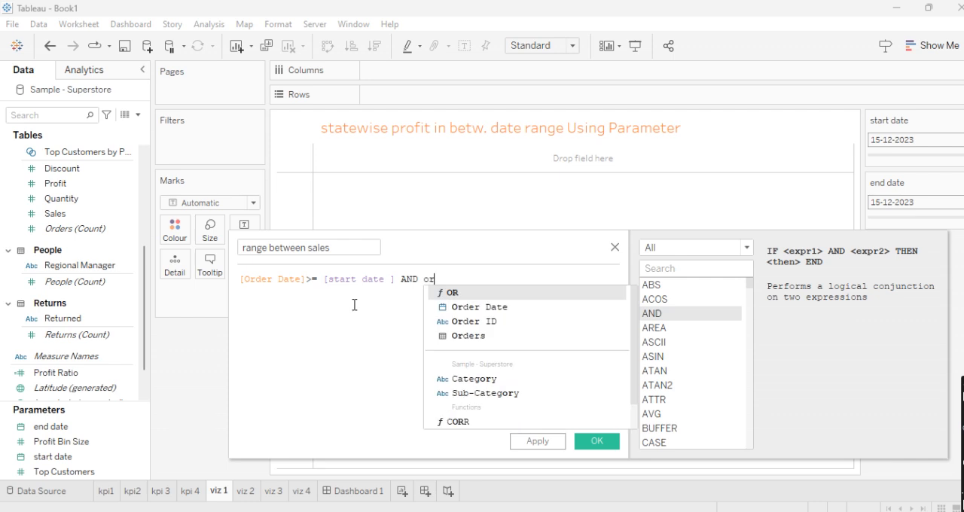
key(Down)
key(Return)
text(<= end)
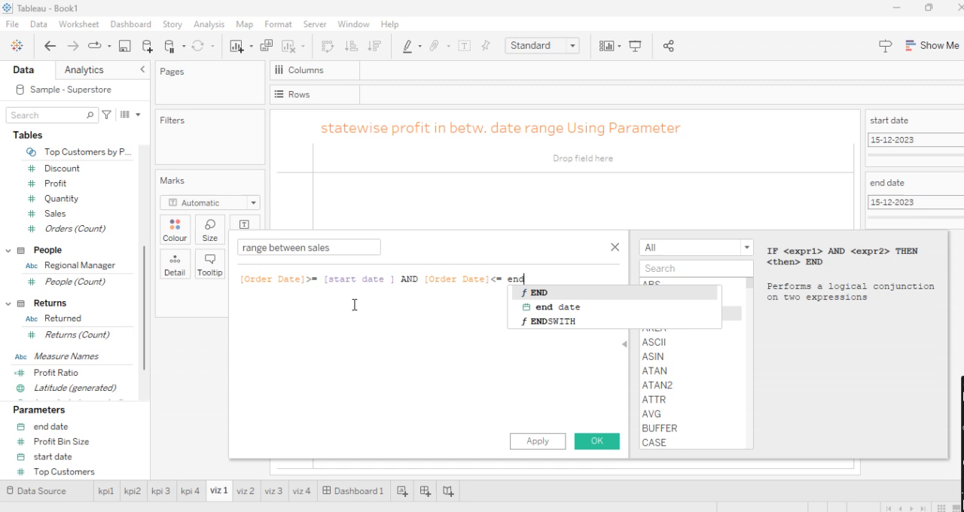
key(BackSpace)
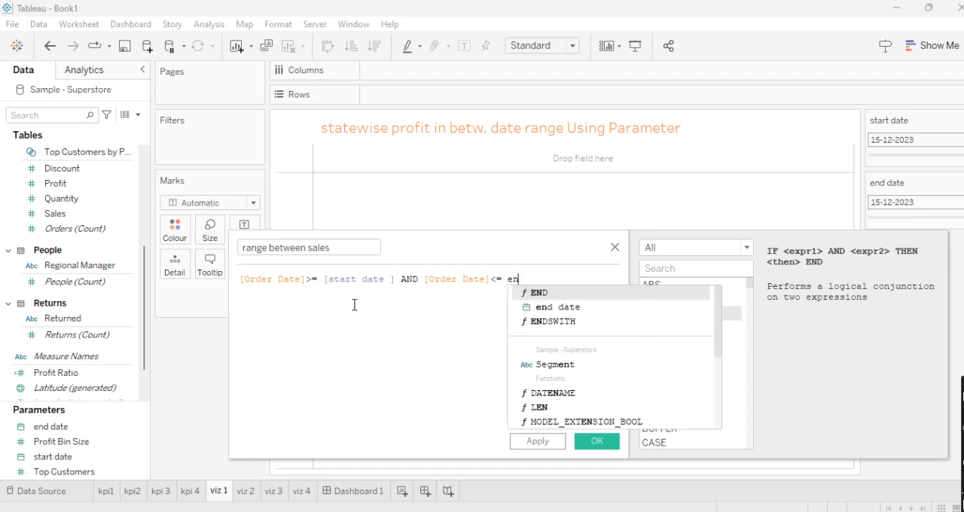
key(Down)
key(Return)
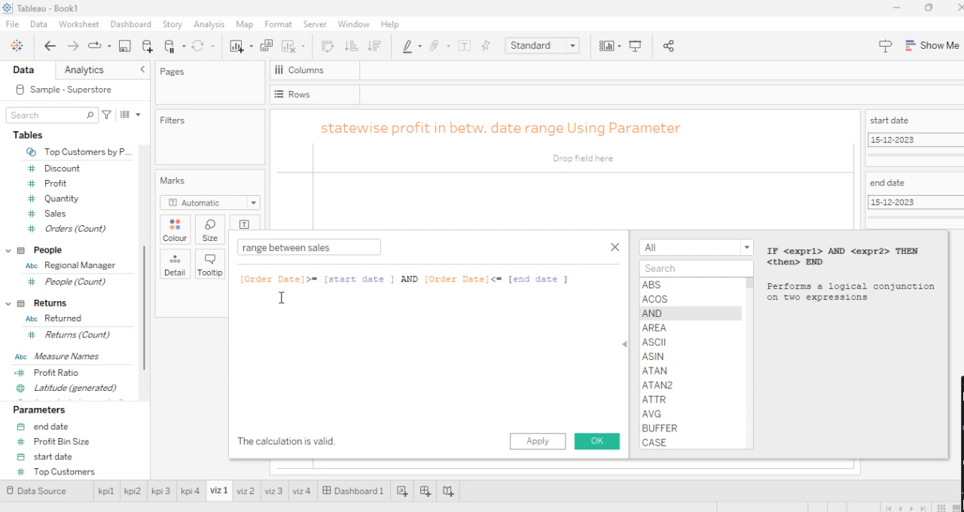
- Check both Order Date conditions in the formula and save the range between sales calculated field
drag(241, 280, 319, 279)
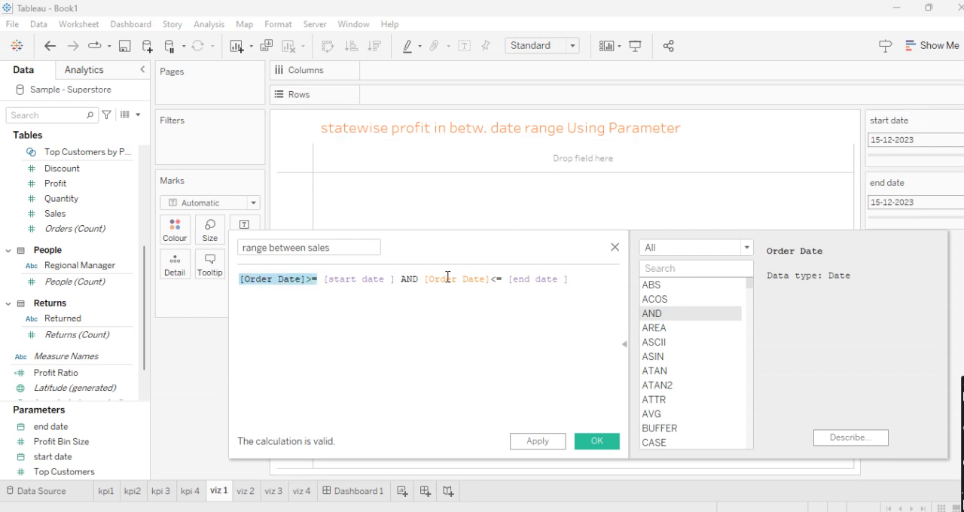
drag(427, 280, 509, 279)
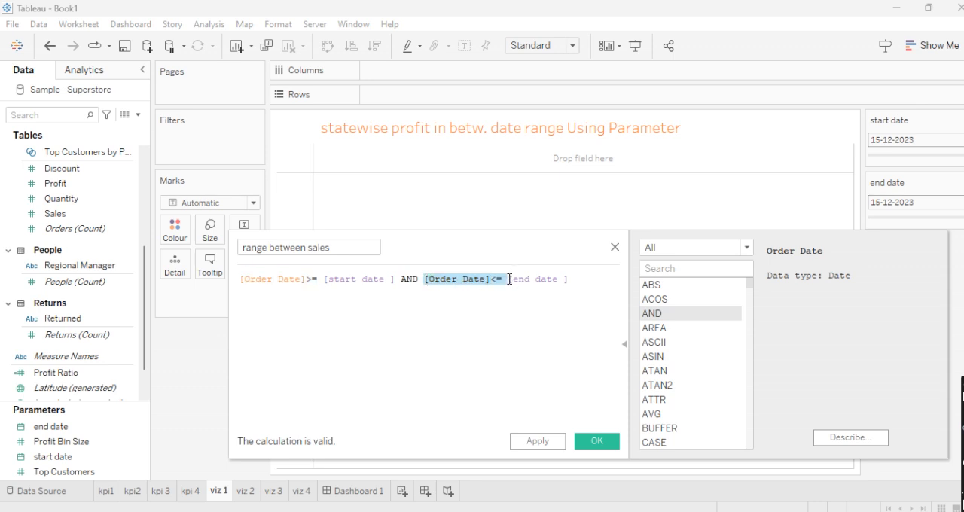
click(519, 290)
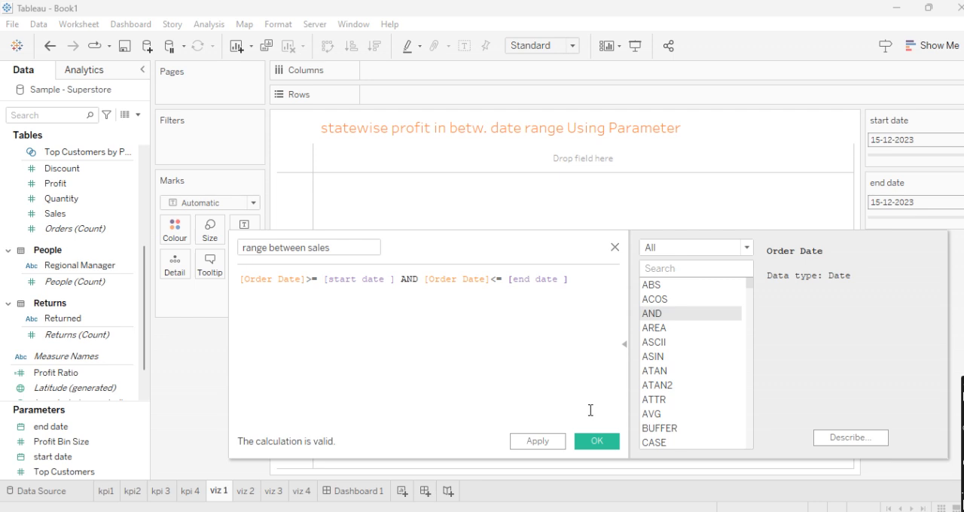
click(590, 442)
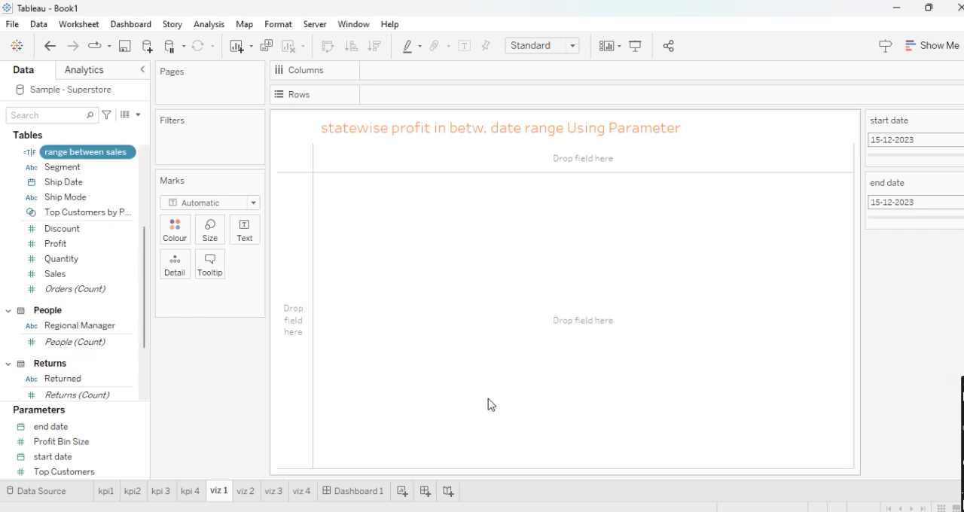
- Filter the sheet to True for range between sales and chart Profit by State/Province as vertical bars
drag(81, 156, 189, 144)
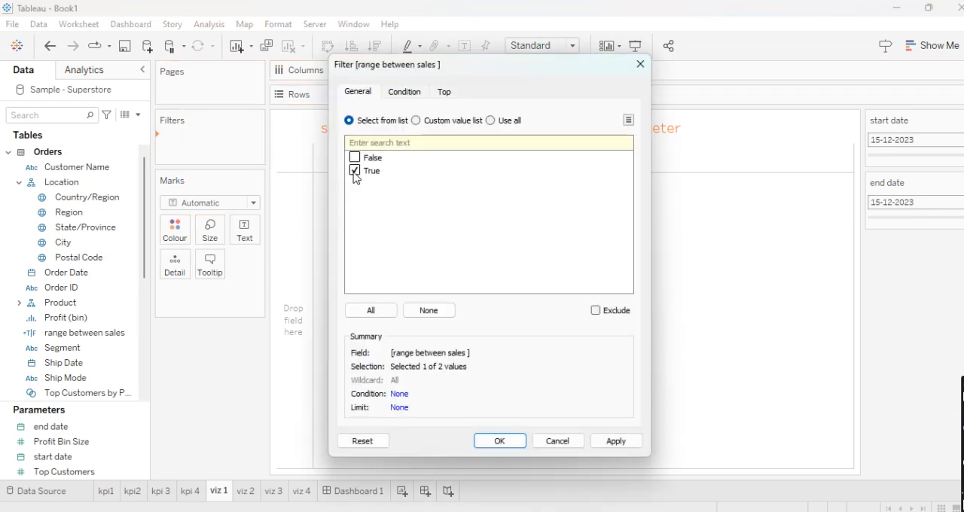
click(501, 439)
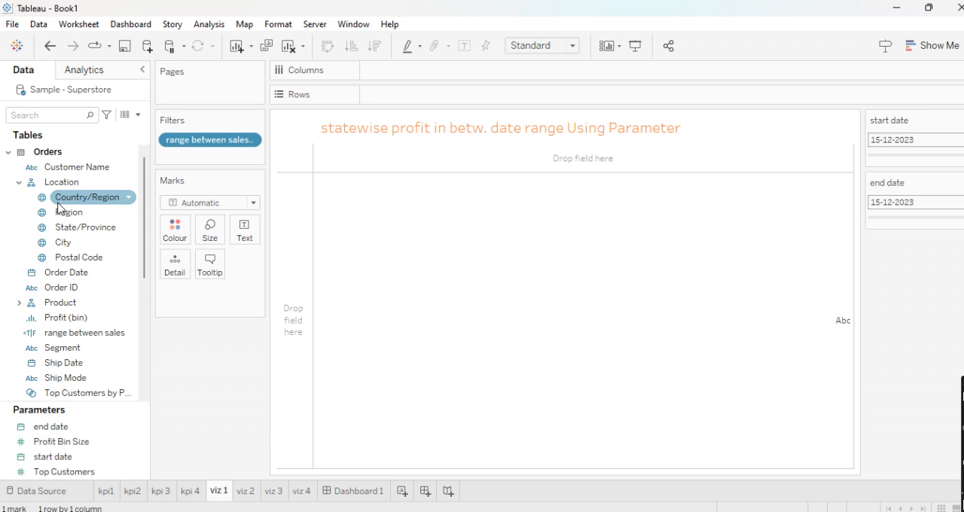
drag(68, 227, 396, 94)
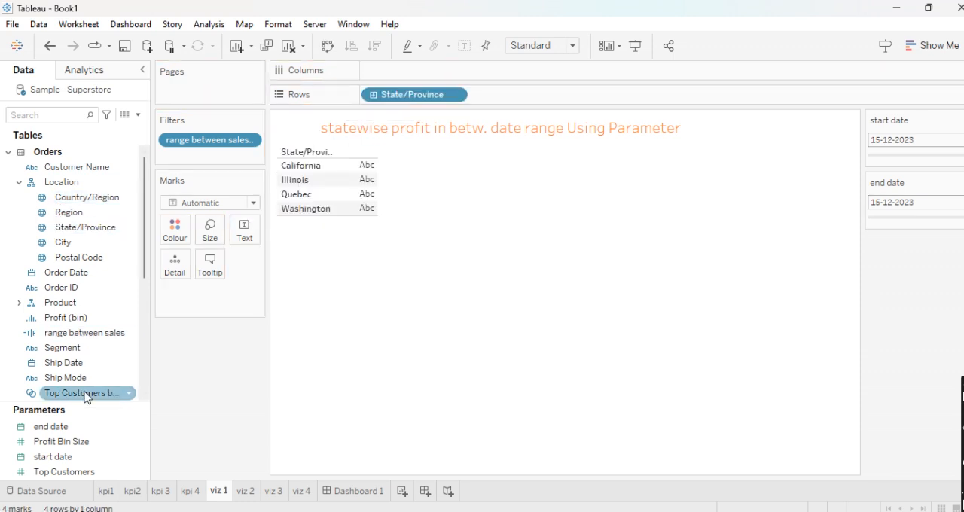
scroll(89, 390, down, 4)
drag(66, 266, 393, 78)
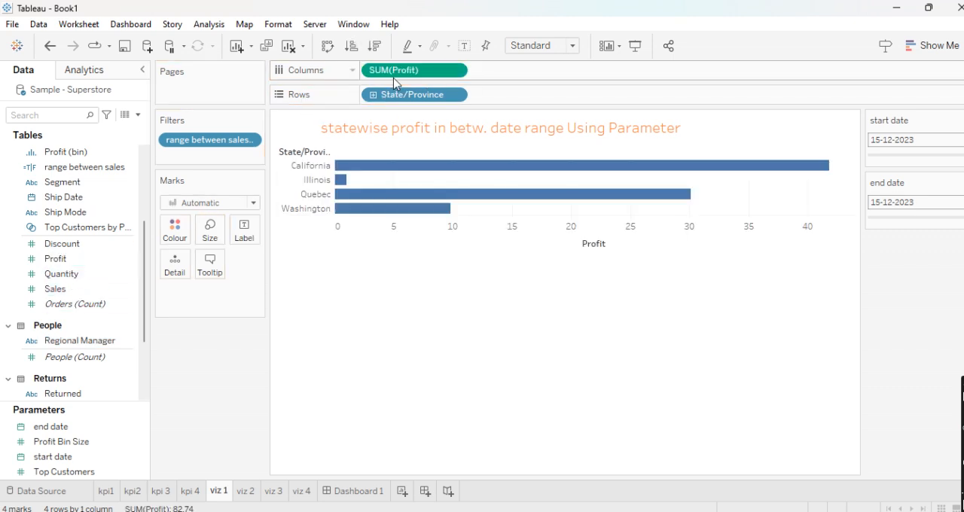
click(327, 46)
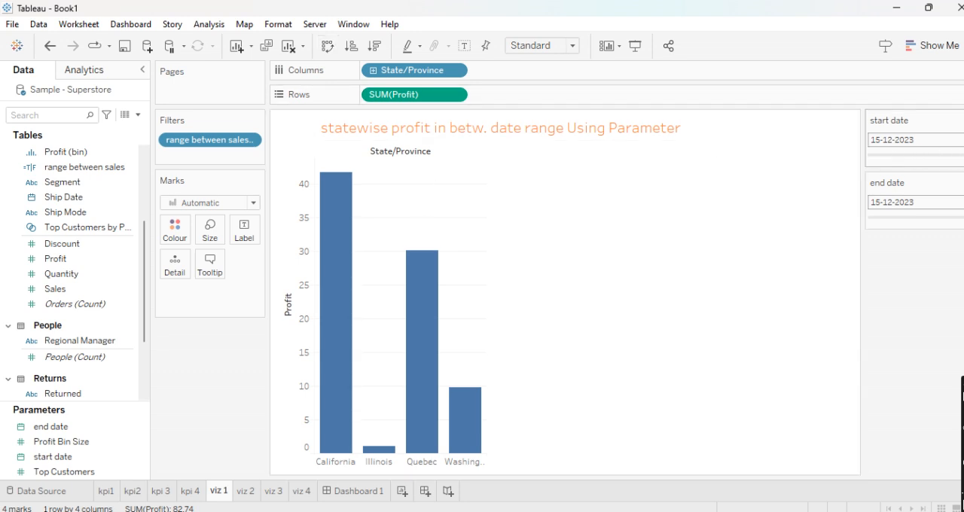
- Set the start date parameter to 11-06-2020 and switch both date parameter controls from slider to Type In
drag(953, 155, 879, 157)
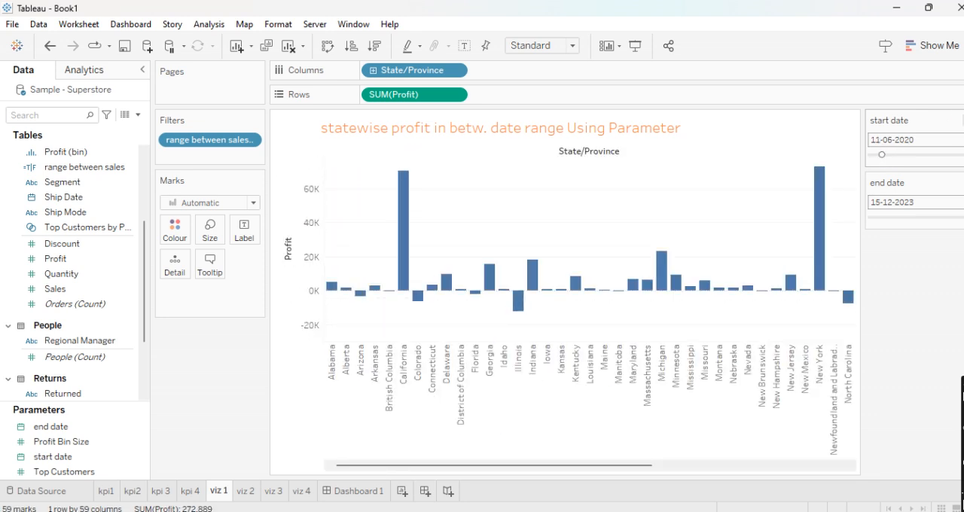
click(959, 120)
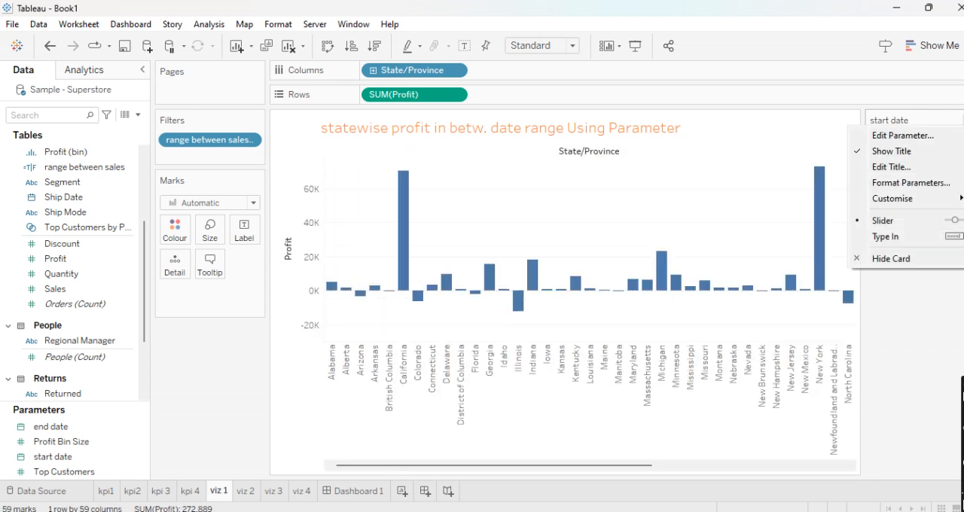
click(886, 237)
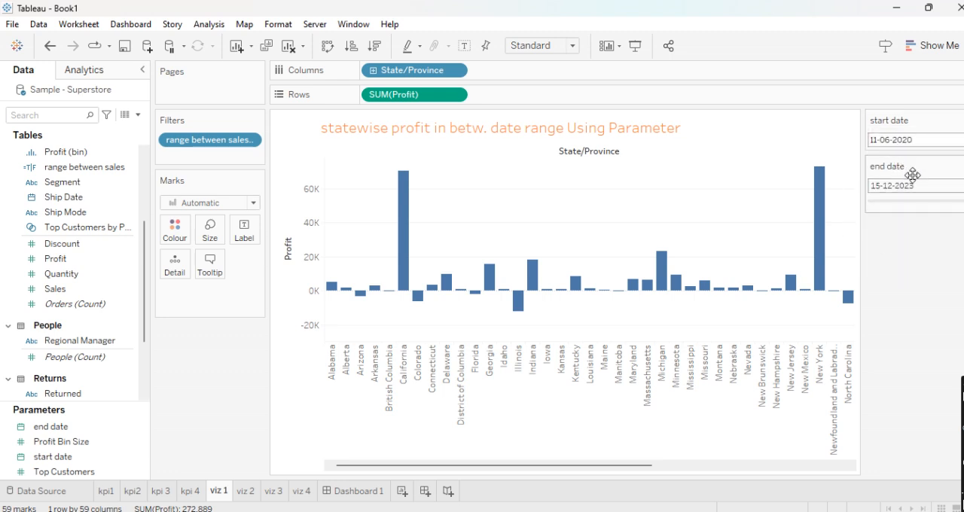
click(957, 167)
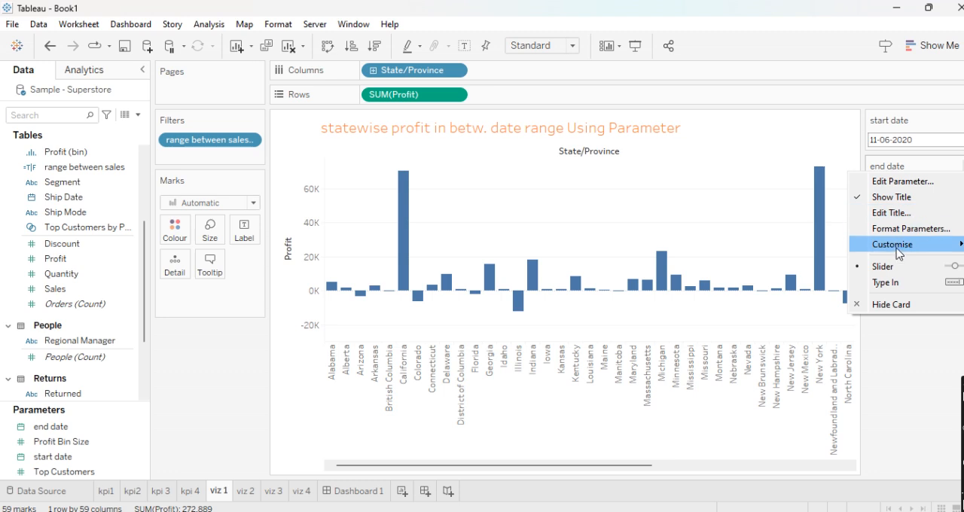
click(889, 283)
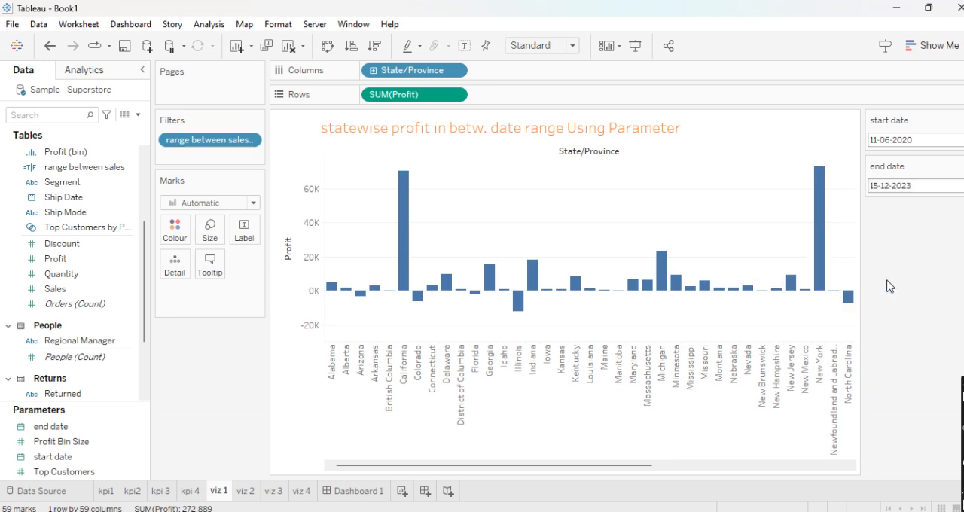
- Set the start date parameter to 07-06-2020 and the end date parameter to 08-11-2021
click(874, 141)
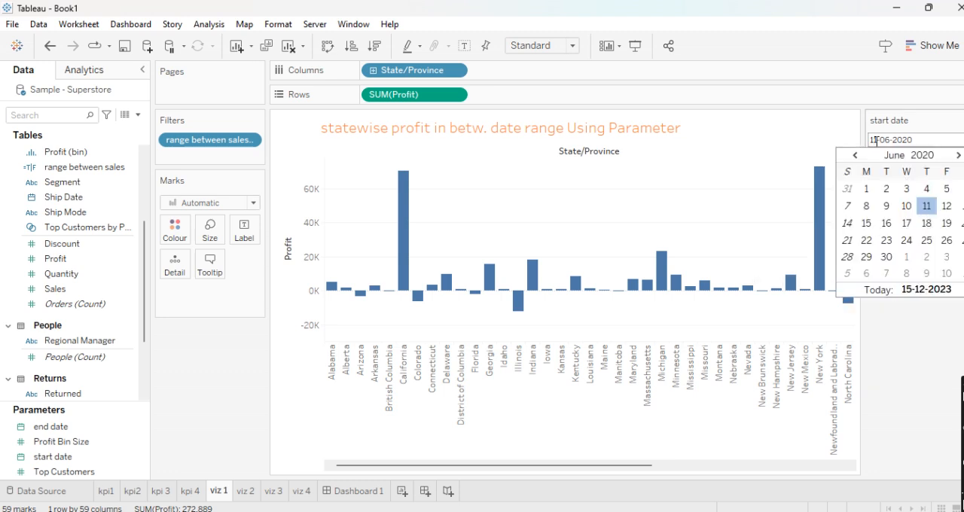
click(849, 206)
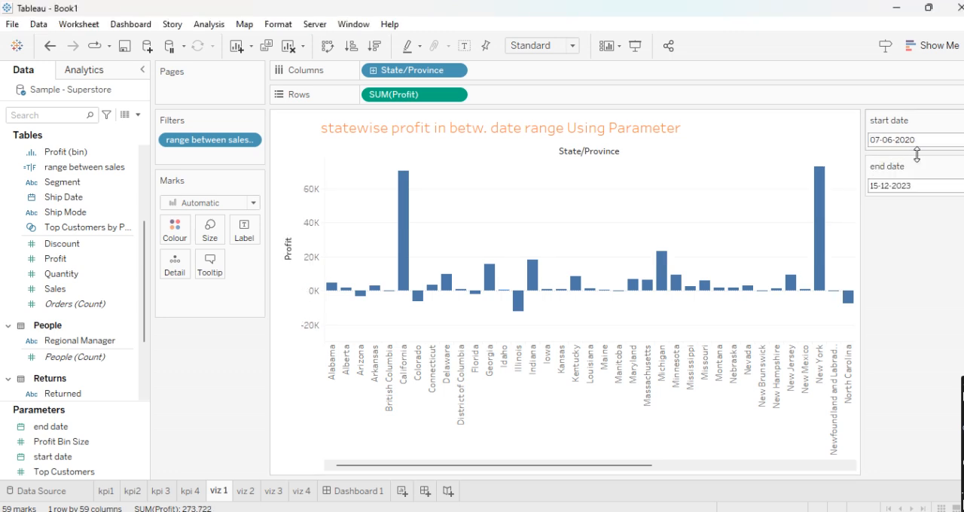
click(877, 186)
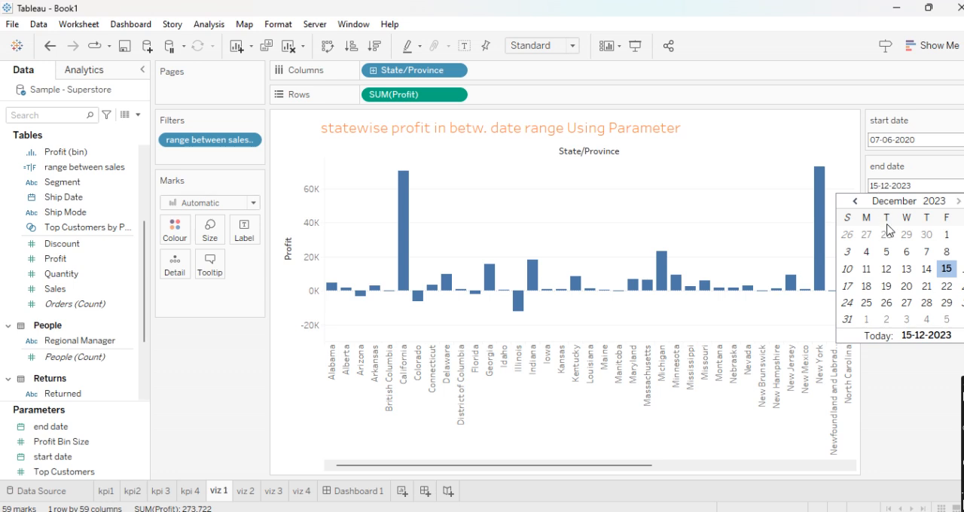
click(856, 202)
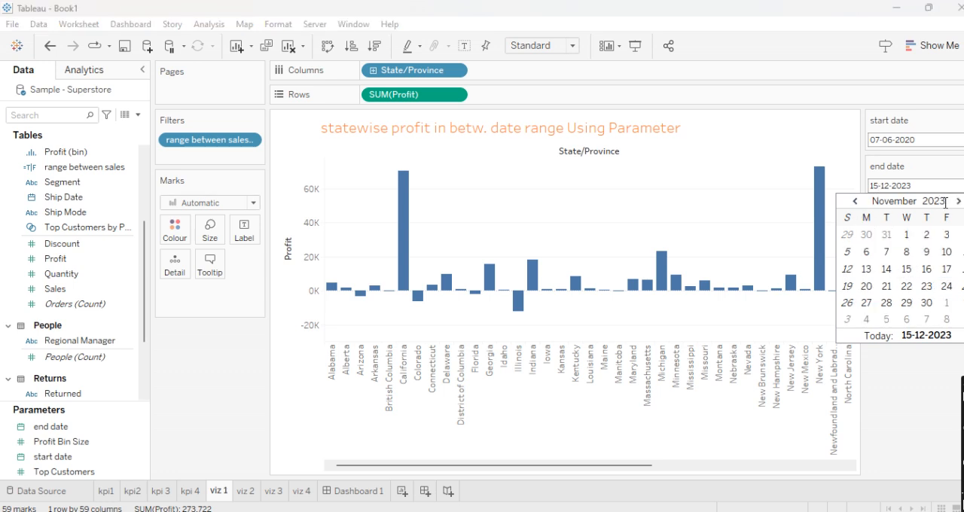
key(BackSpace)
text(1)
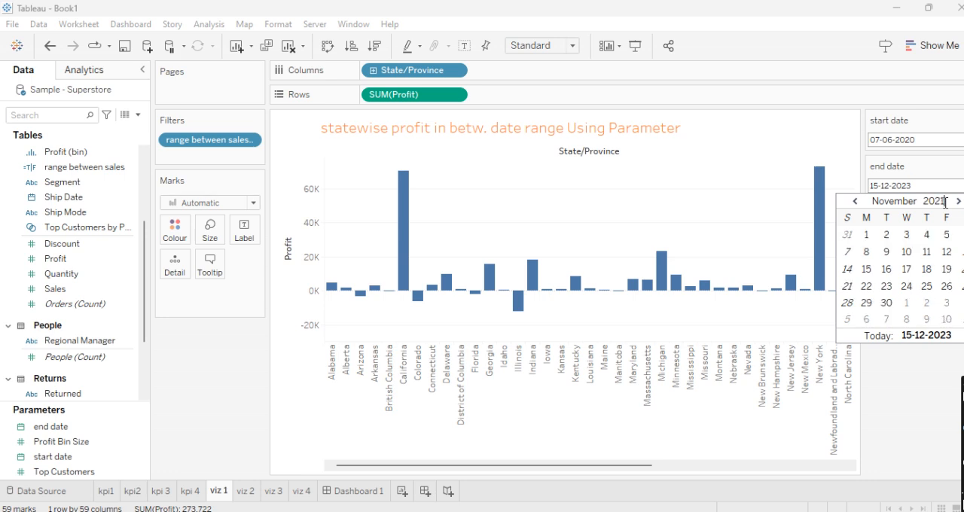
click(867, 252)
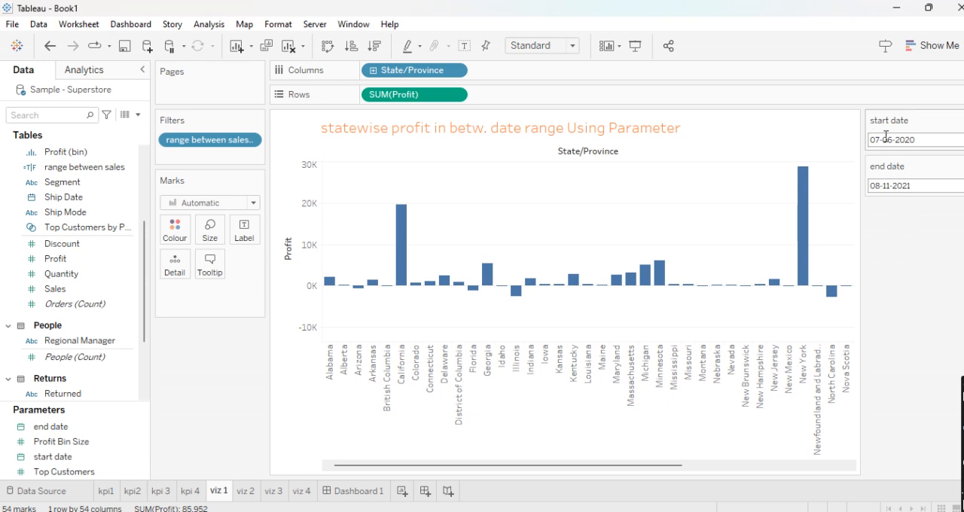
- Set the end date parameter to 08-11-2022 and review the state profit bars for that range
drag(917, 140, 854, 142)
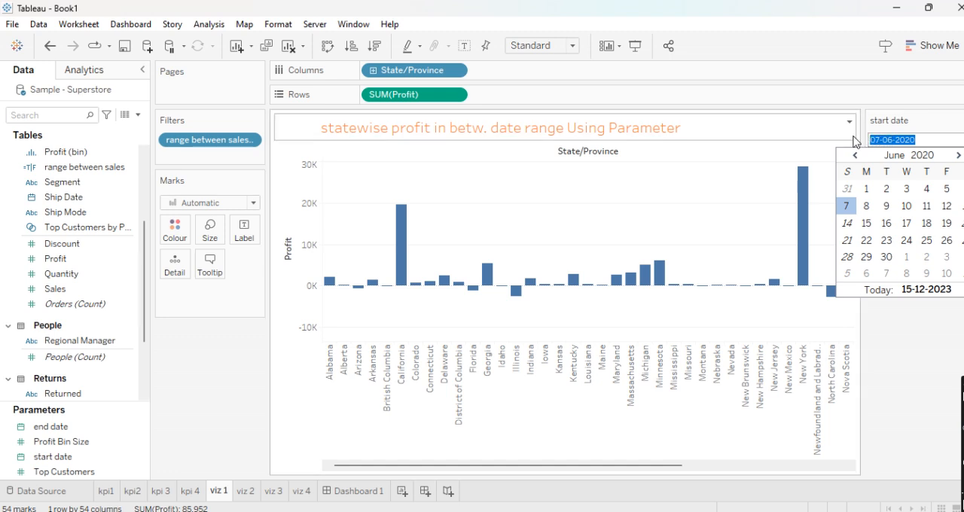
click(855, 138)
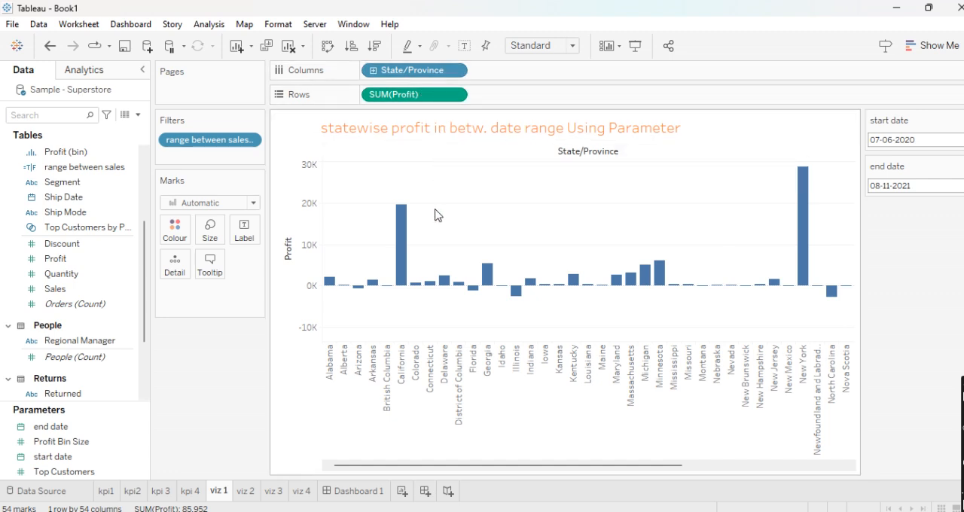
click(923, 184)
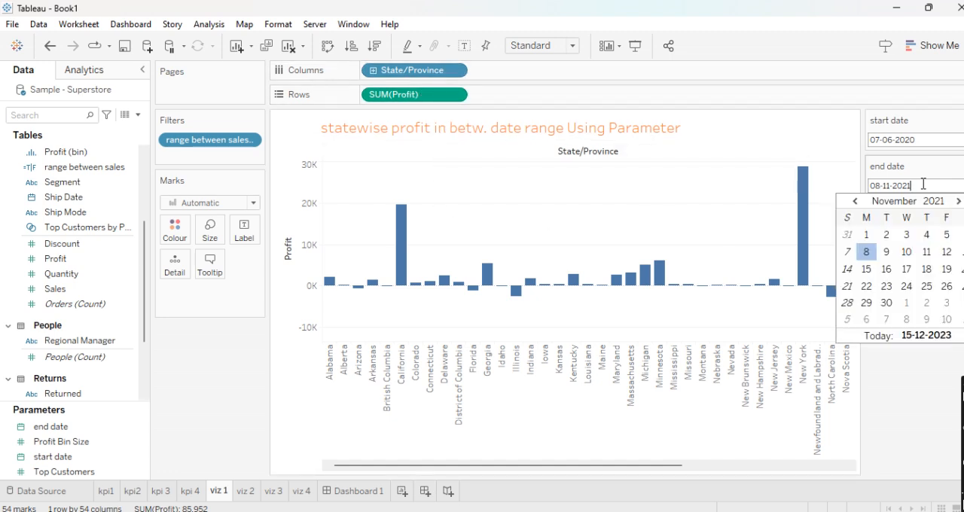
text(2)
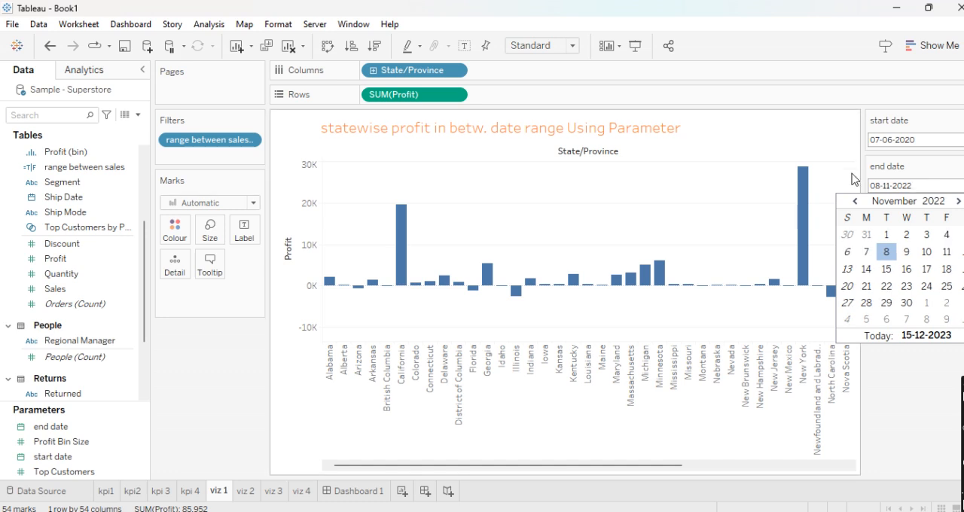
key(Return)
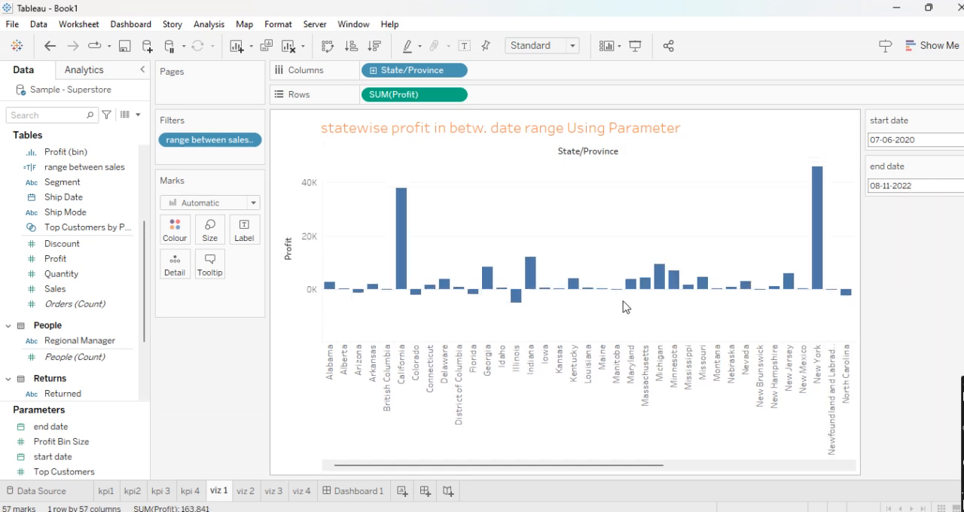
drag(648, 466, 505, 446)
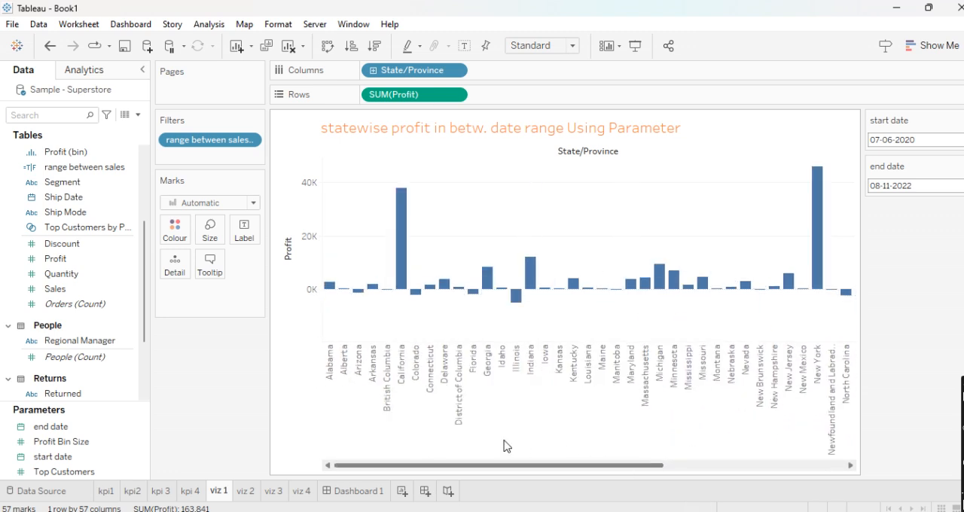
mouse_move(407, 221)
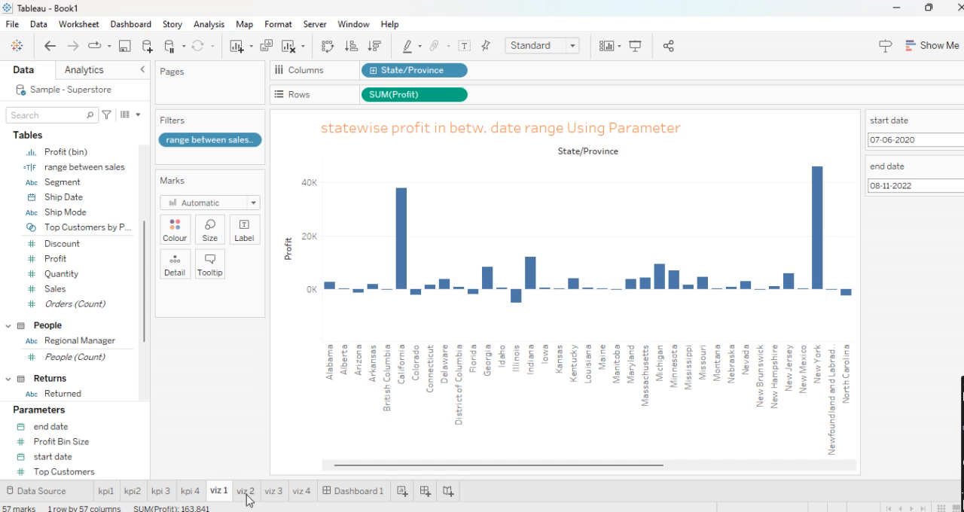
- On the viz 2 sheet, chart Sales as horizontal bars broken down by Category and Sub-Category
mouse_move(247, 499)
click(251, 492)
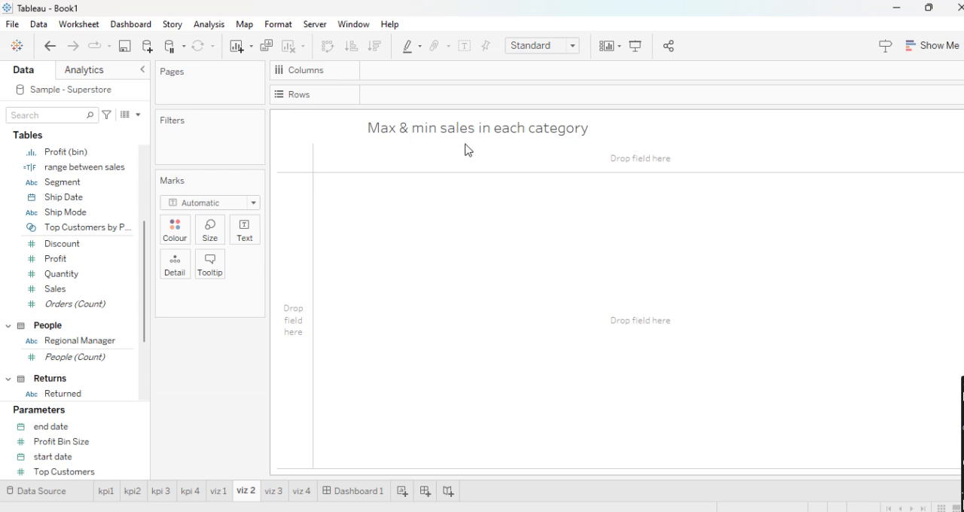
click(68, 198)
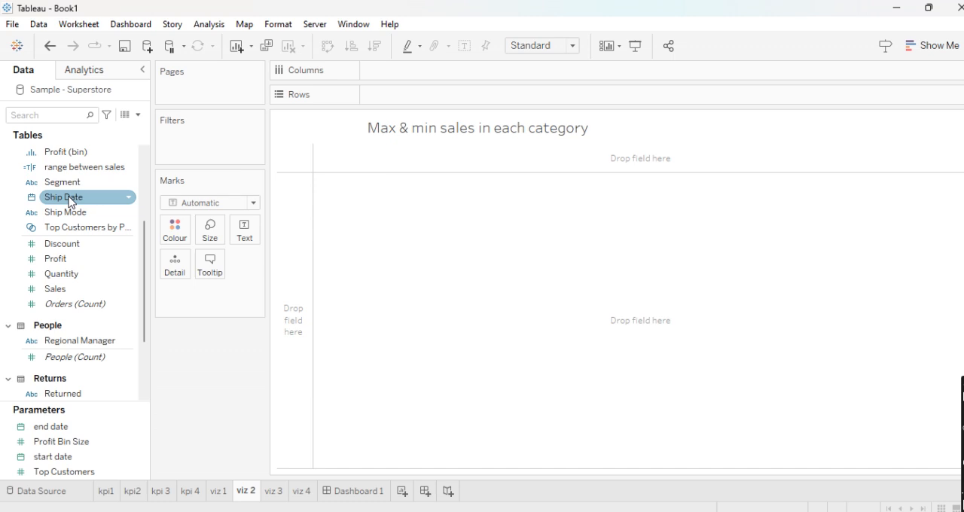
scroll(67, 198, up, 4)
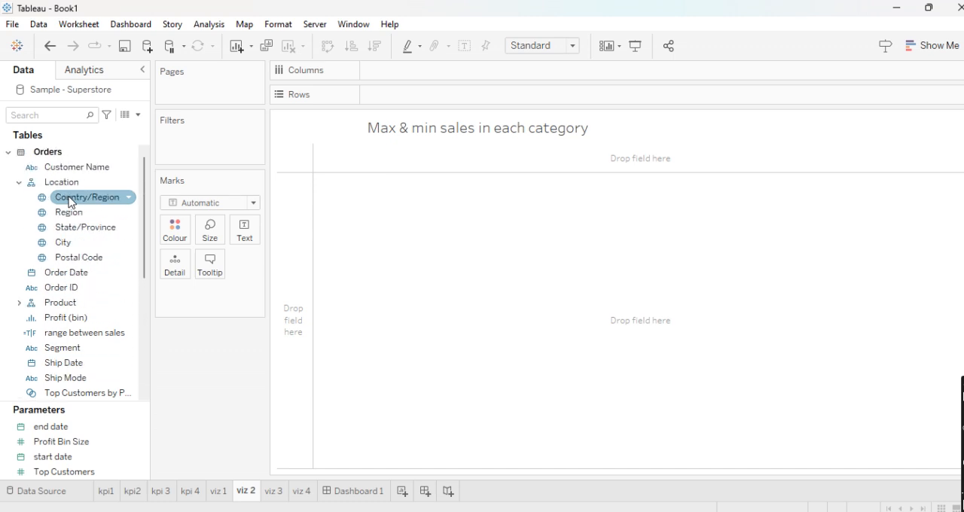
click(21, 303)
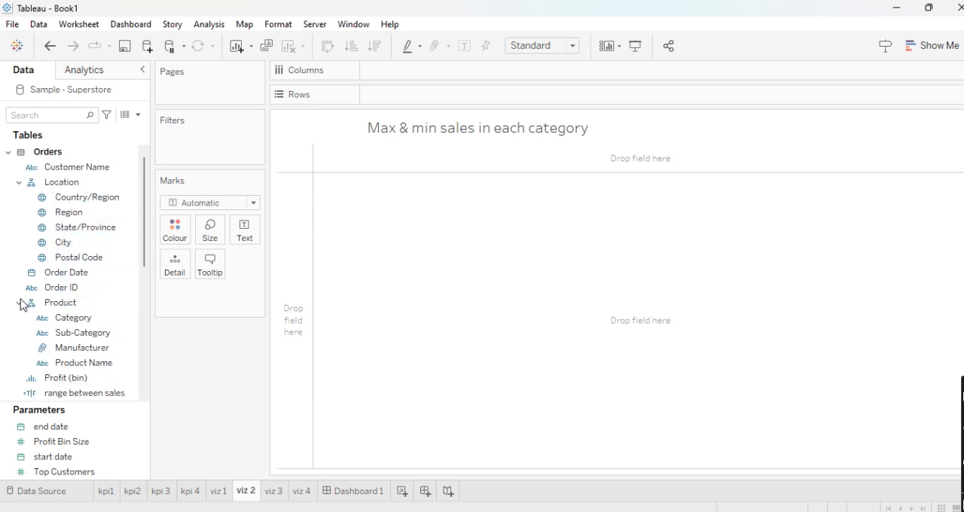
drag(75, 318, 413, 97)
drag(83, 333, 521, 101)
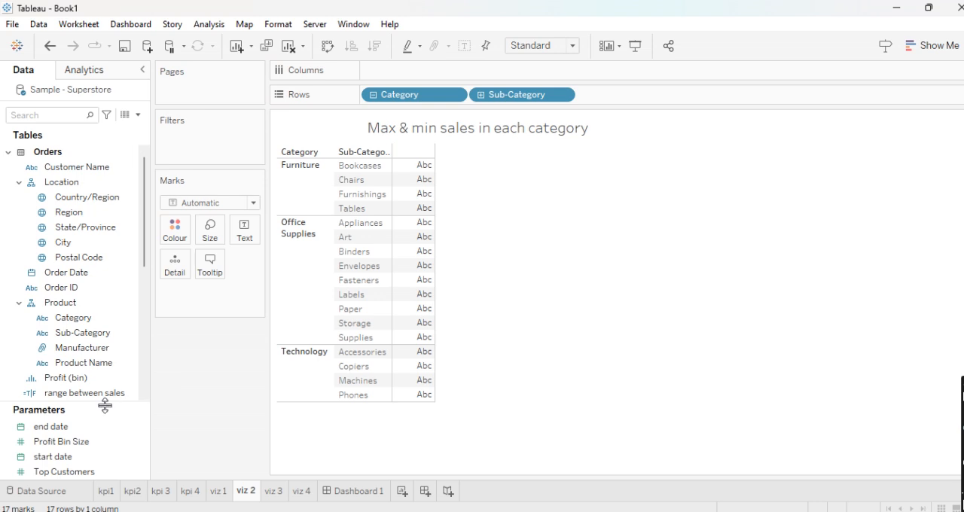
scroll(104, 351, down, 4)
drag(94, 349, 419, 75)
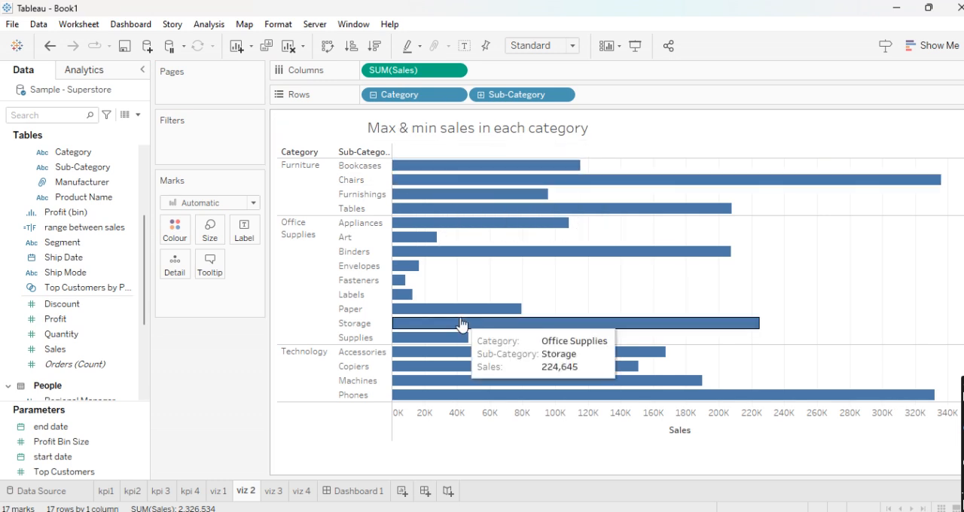
- Sort the sub-categories within each category by descending sales and inspect the highest and lowest Office Supplies bars
click(374, 46)
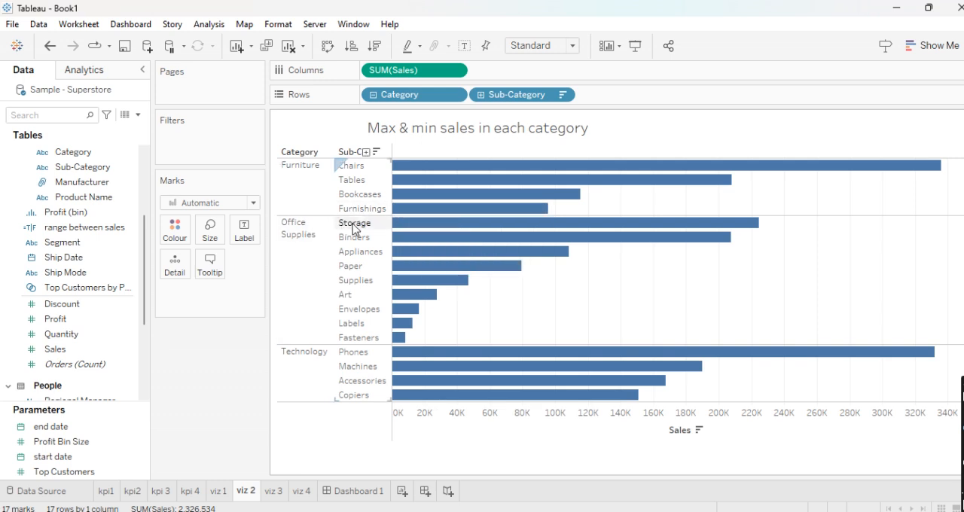
mouse_move(431, 234)
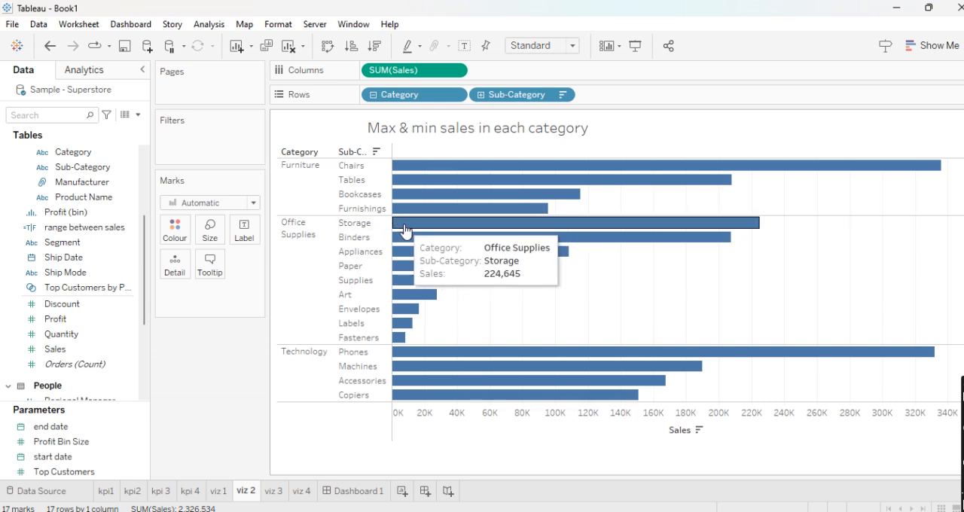
mouse_move(397, 341)
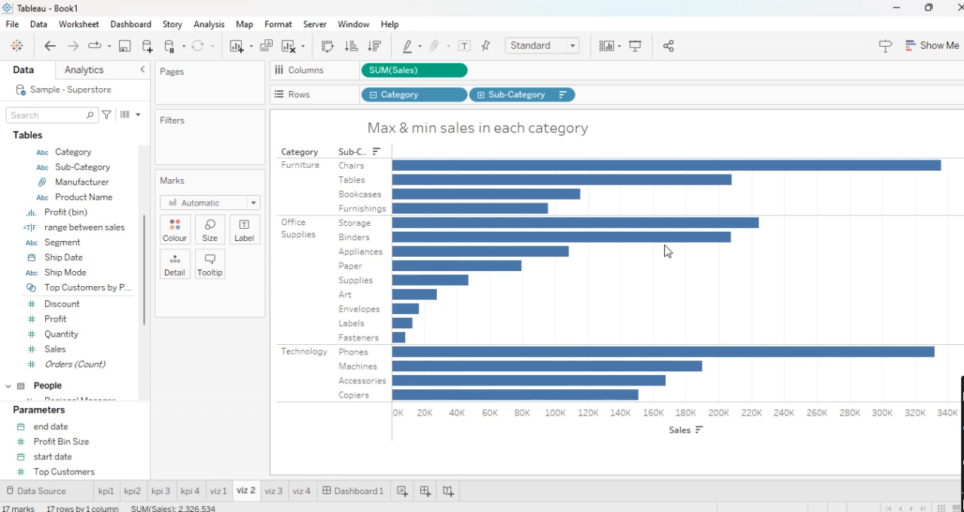
- Start a new calculated field named "highlight max and min sales"
click(136, 116)
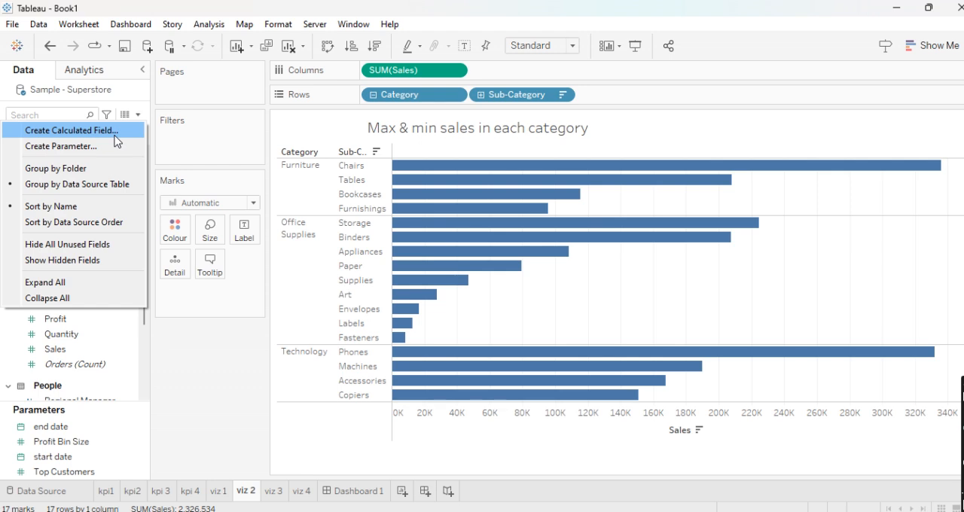
click(119, 129)
text(h)
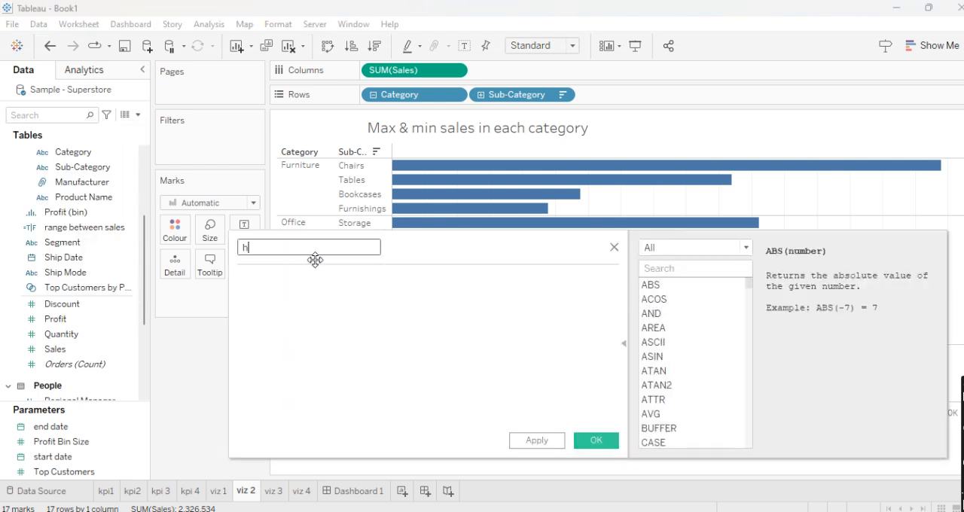
text(ighlight max and min sales)
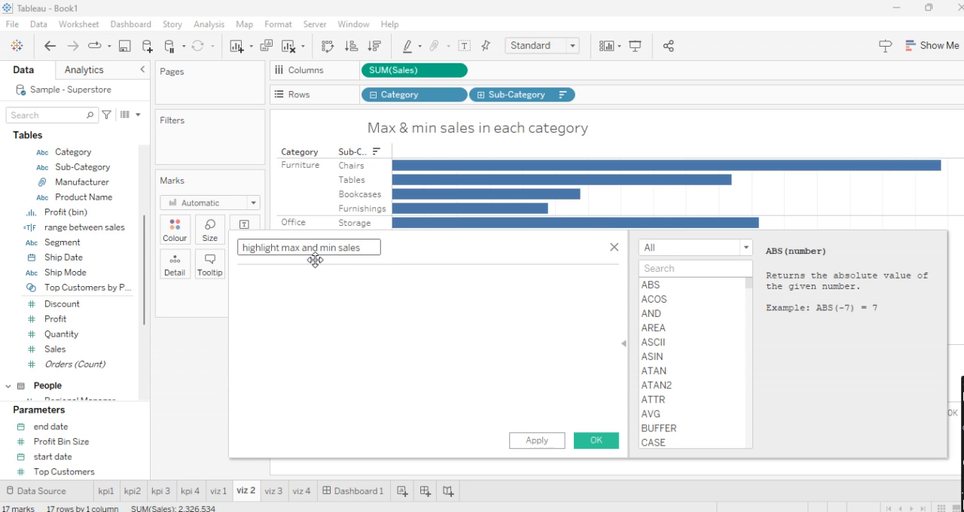
text( in each)
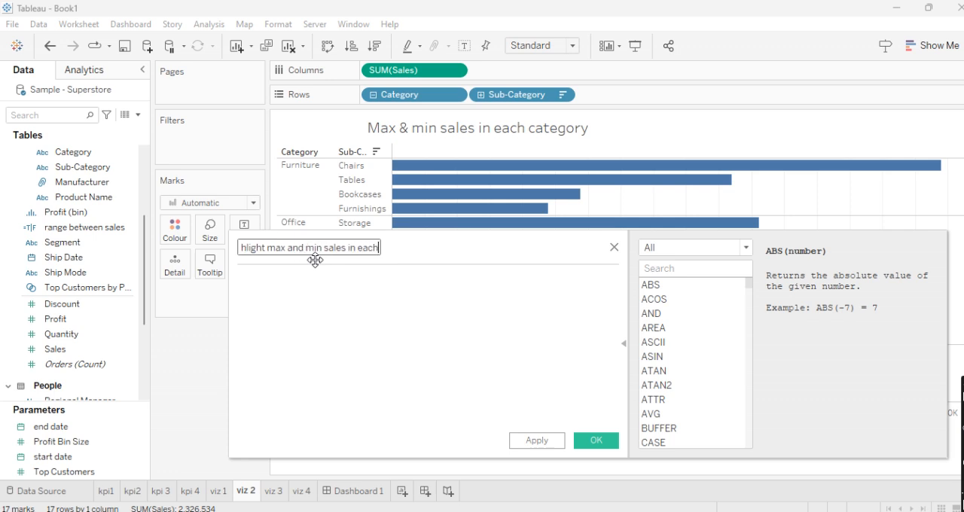
text( category)
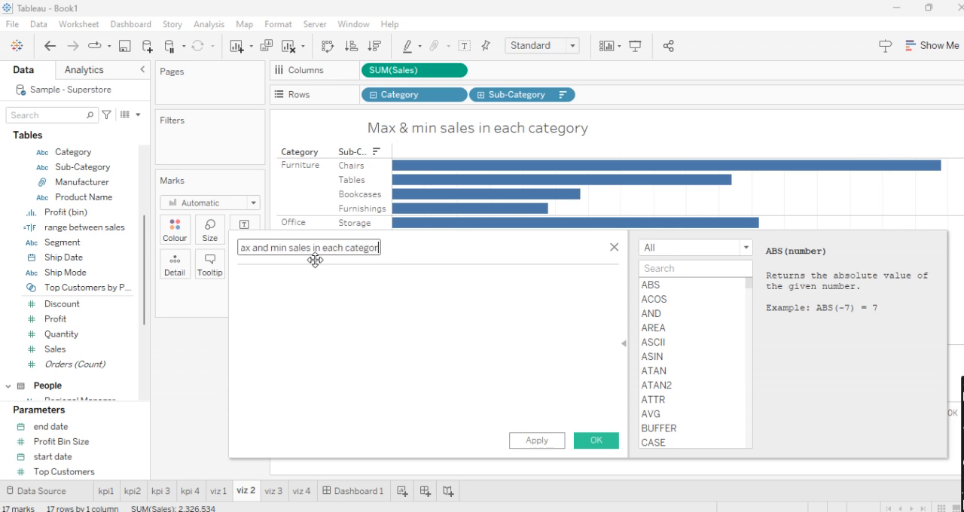
- Complete the calculated field's name as "highlight max and min sales in each category"
click(311, 309)
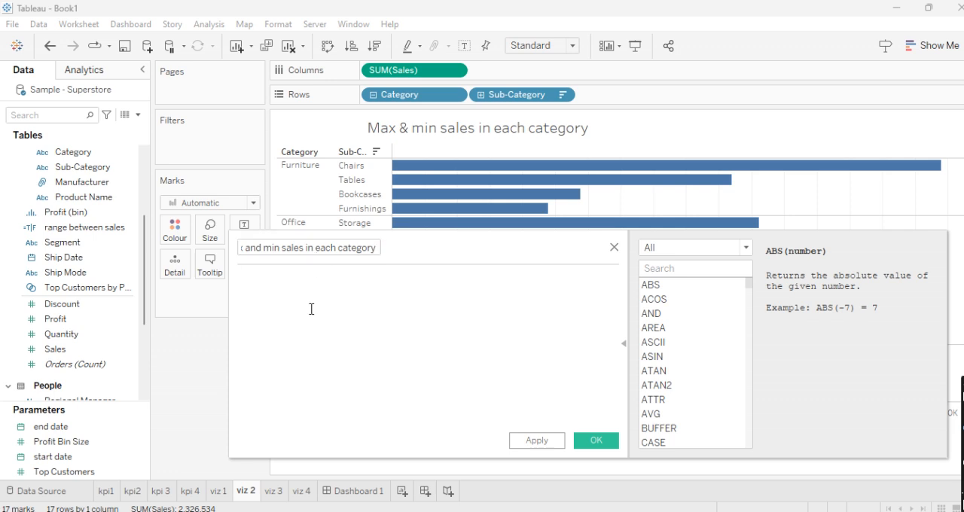
- Begin the field's formula with the condition IF SUM([Sales])
text(IF su)
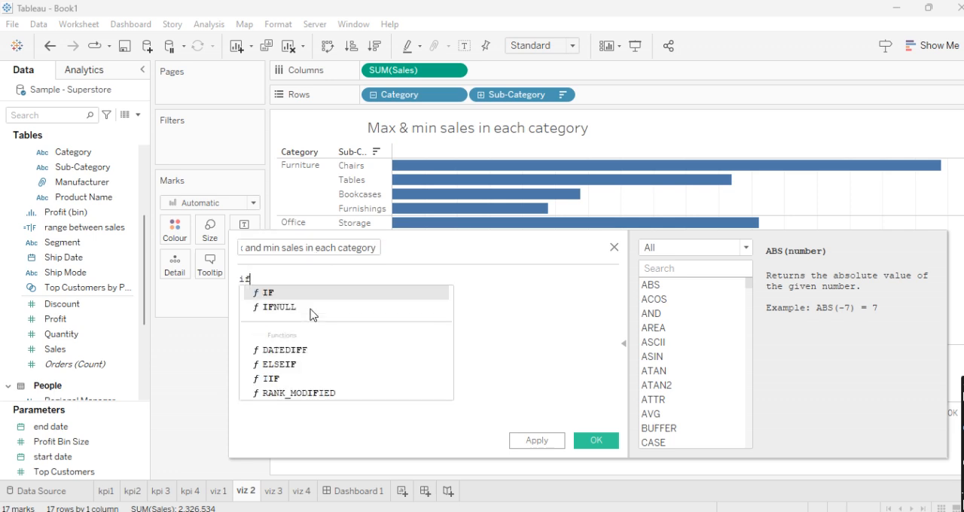
text(m)
key(Return)
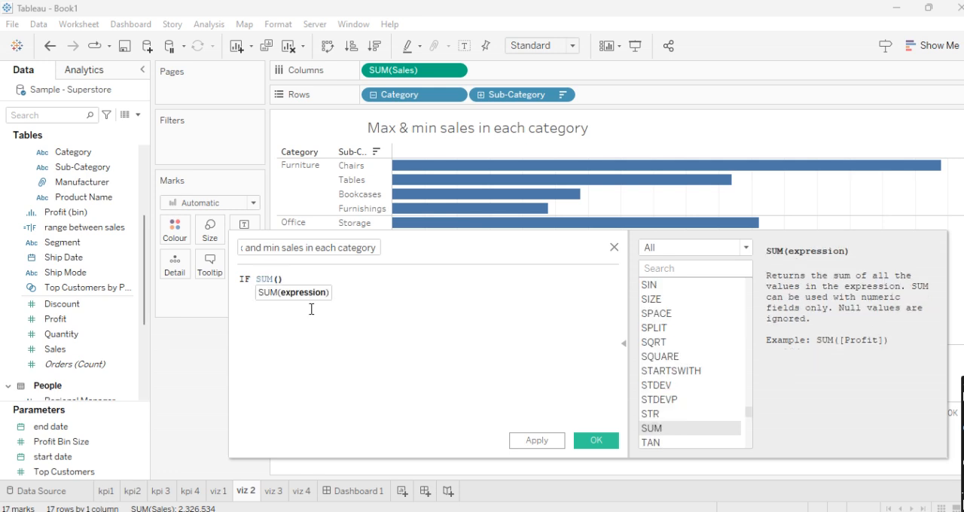
text(sa)
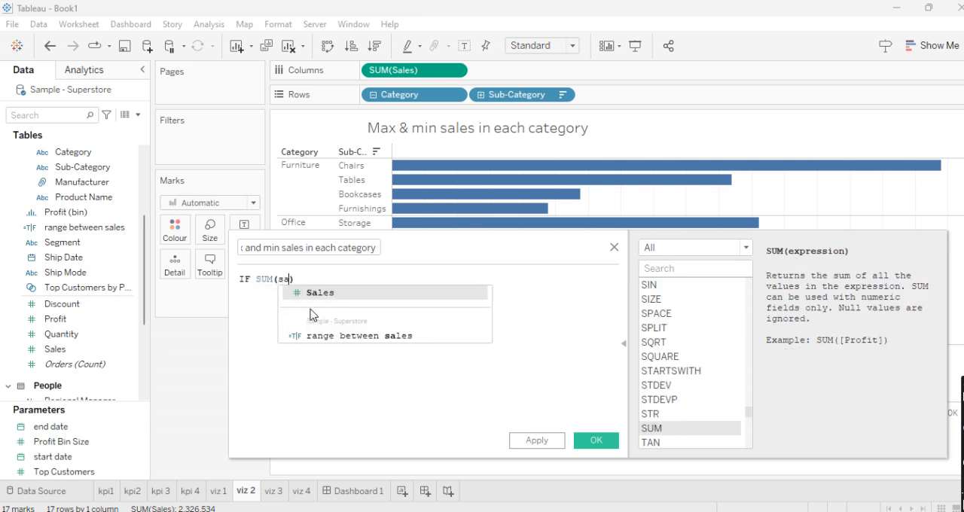
key(Return)
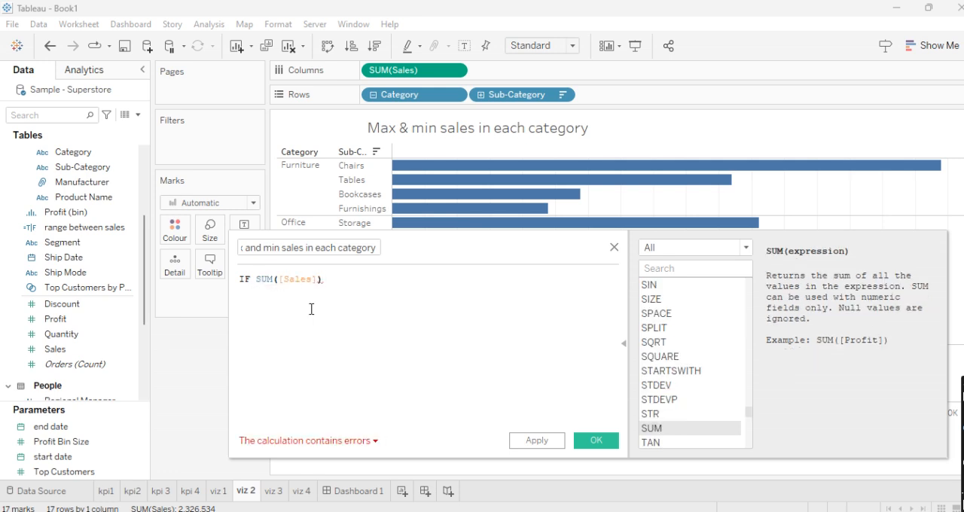
- Complete the IF condition by comparing the summed sales with =WINDOW_MAX(SUM([Sales]))
text(=win)
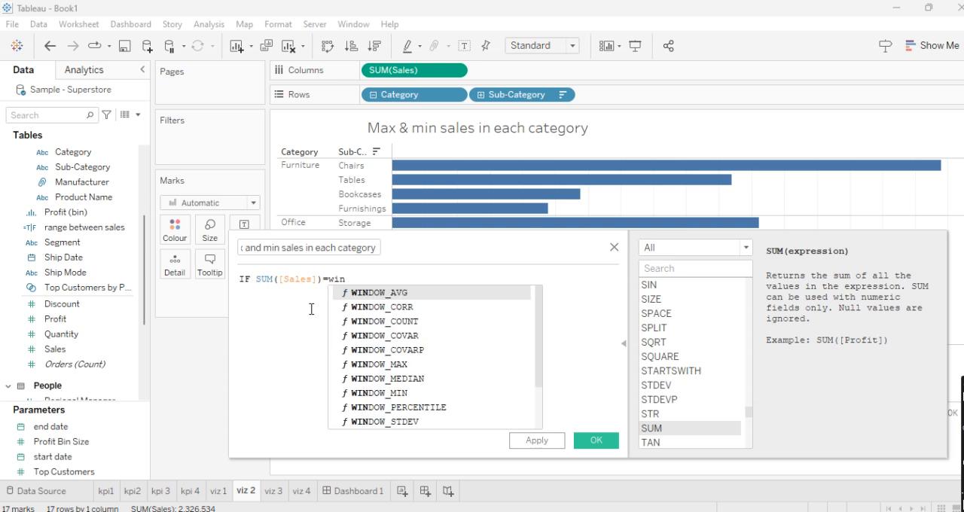
key(Down)
key(Down)
key(Down)
key(Down)
key(Down)
key(Return)
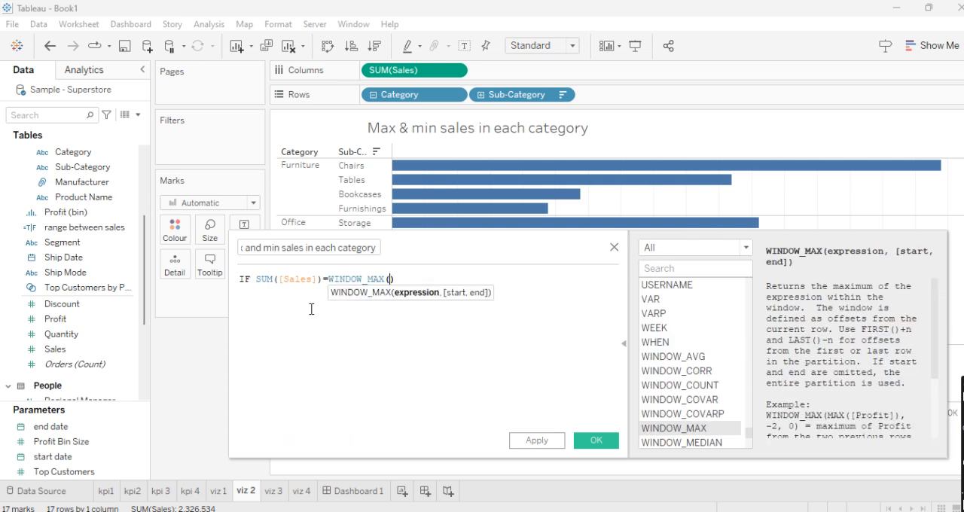
text(sum)
key(Return)
text(sa)
key(Return)
text(),)
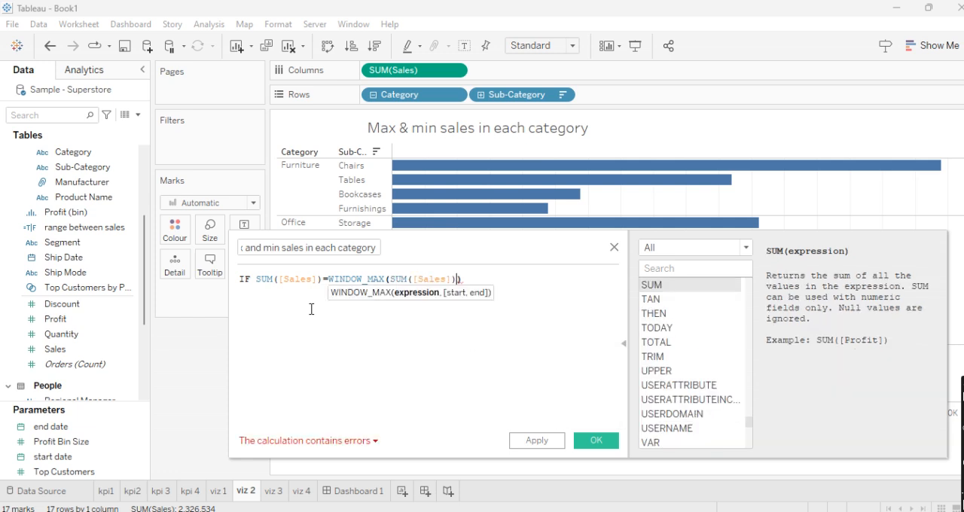
key(BackSpace)
key(Return)
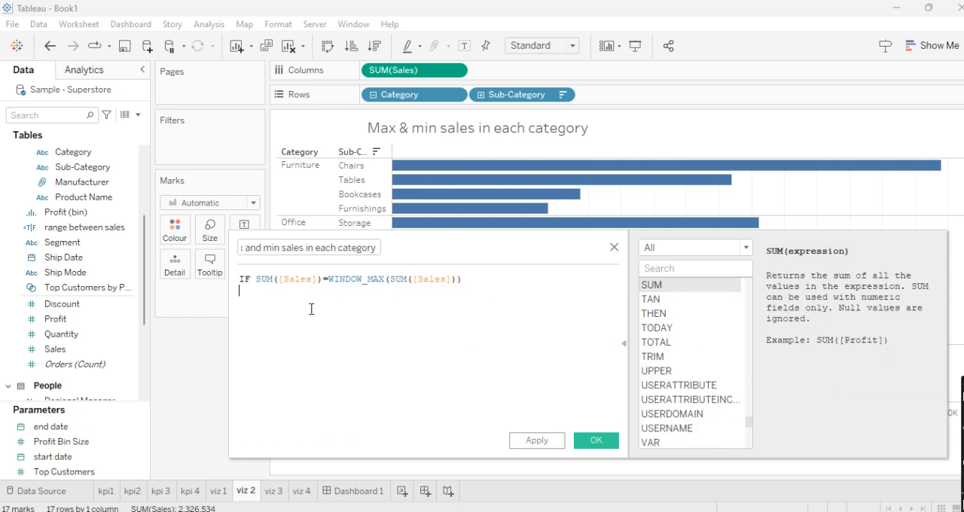
- Add THEN 'red' as the formula's result for the maximum sales condition
text(THEN)
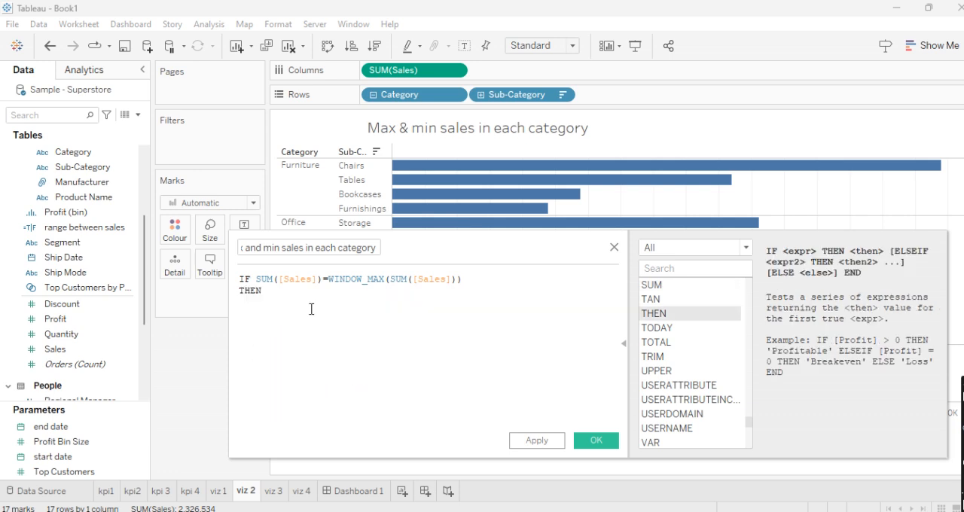
text( 'red')
key(Return)
- Begin a second condition in the formula with ELSEIF SUM([Sales])
text(elseif)
key(Return)
text(sum)
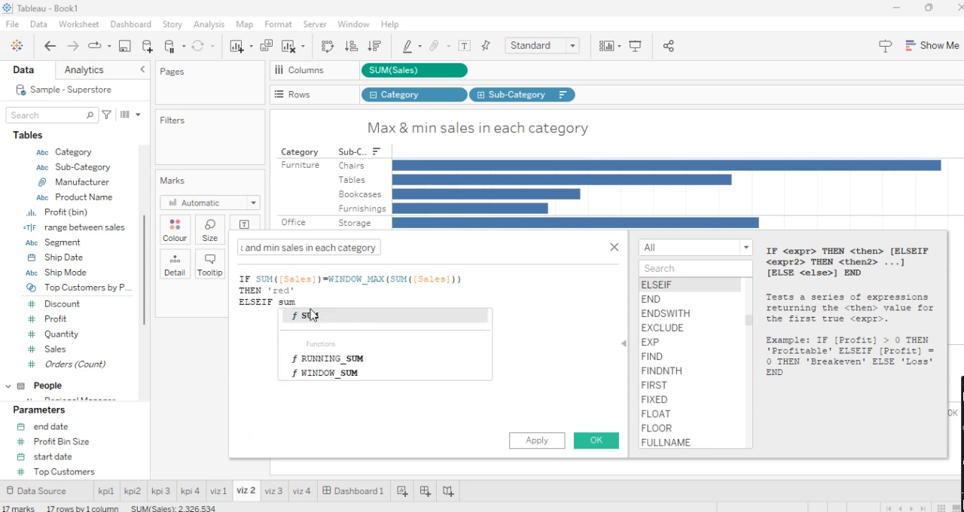
click(311, 315)
click(313, 315)
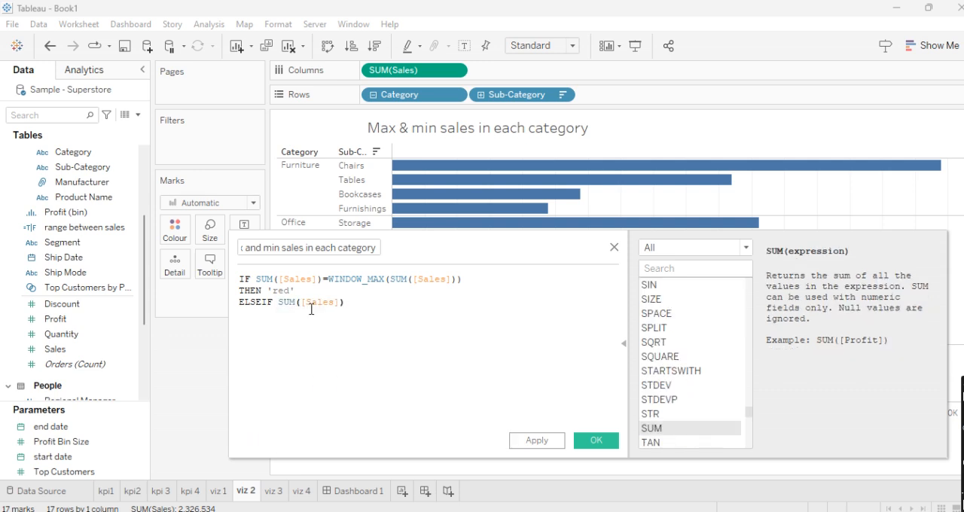
- Complete the ELSEIF condition by comparing the summed sales with =WINDOW_MIN(SUM([Sales]))
text(=wind)
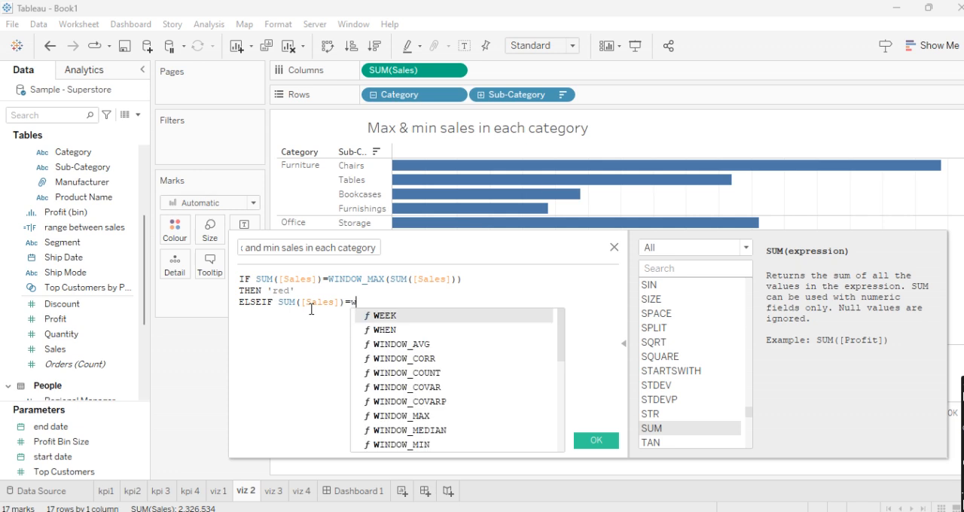
key(Down)
key(Down)
key(Down)
key(Down)
key(Down)
key(Down)
key(Down)
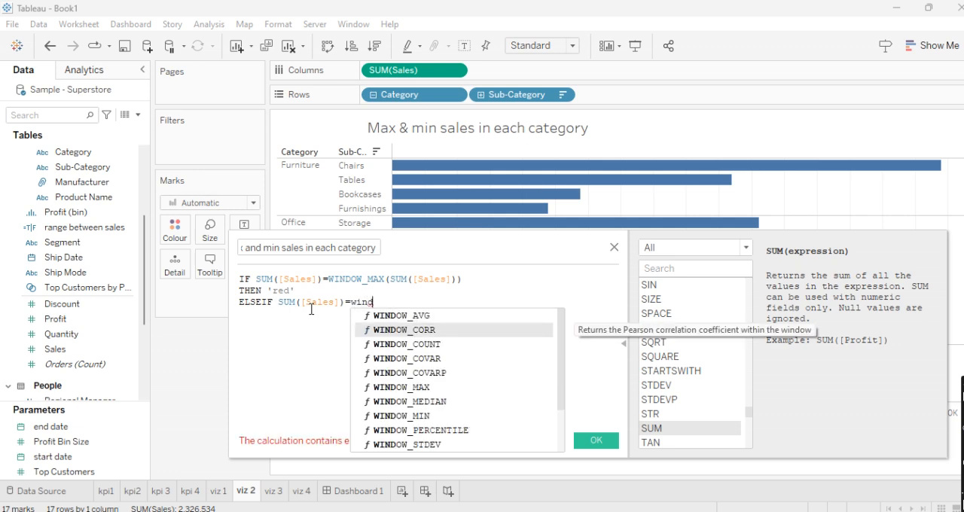
key(Return)
text(sum)
key(Return)
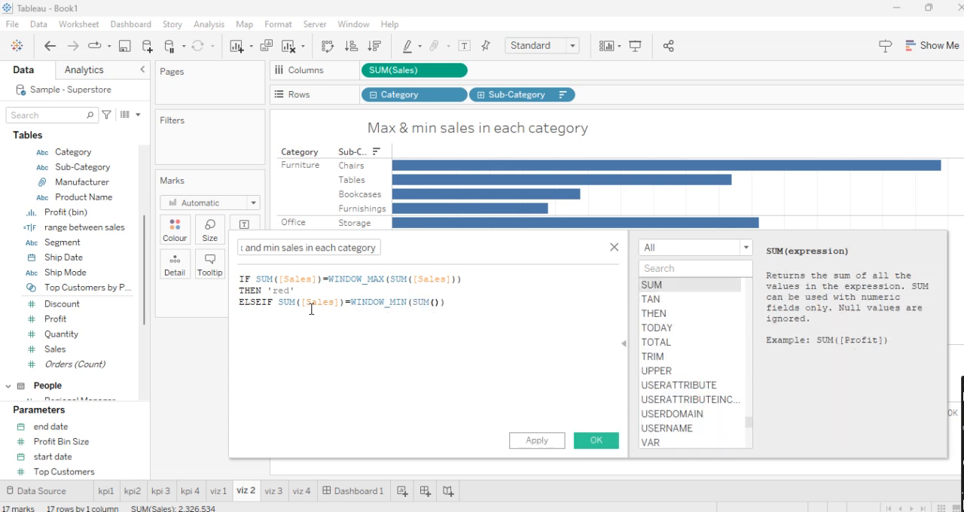
text([Sales])
key(Return)
key(Right)
key(Right)
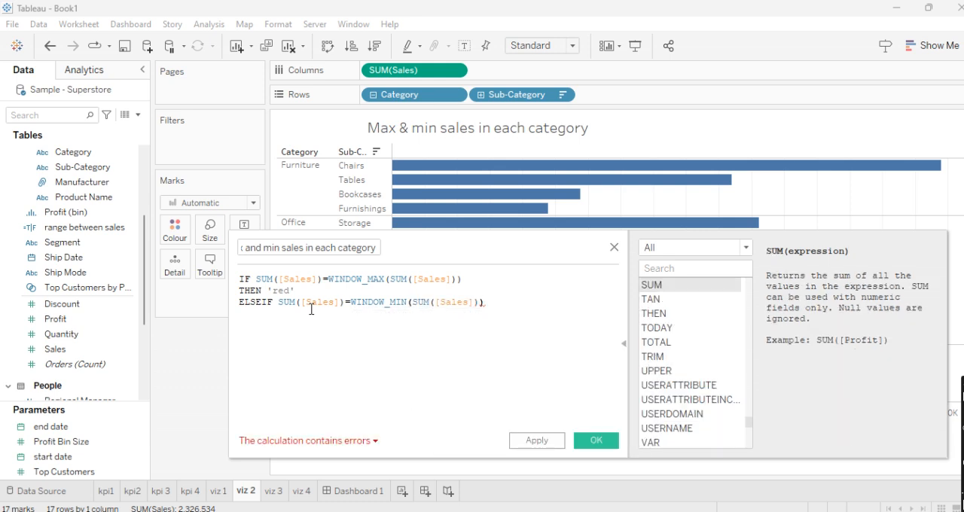
key(Return)
- Add THEN 'yellow' as the formula's result for the minimum sales condition
text(the)
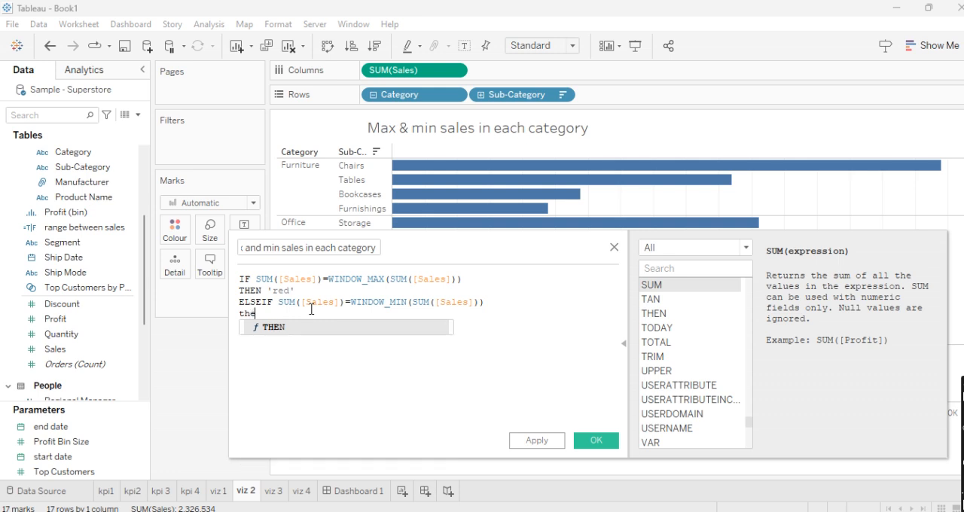
key(Return)
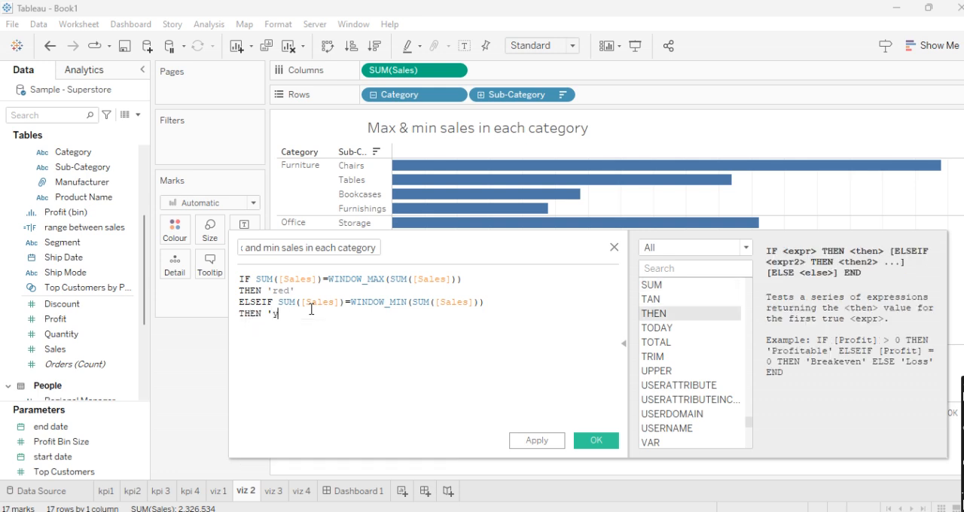
text('yellow')
key(Return)
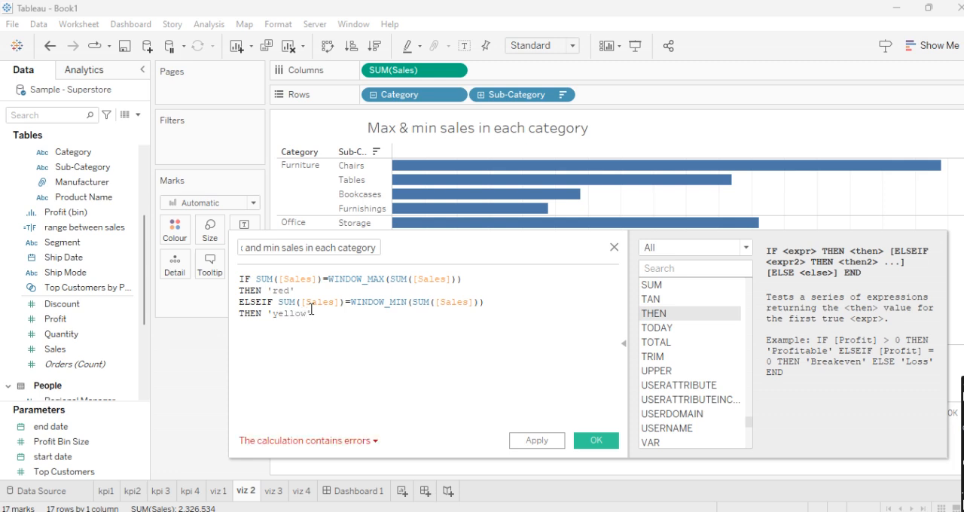
- Finish the formula with ELSE 'green' for all remaining sub-categories and a closing END
text(els)
key(Return)
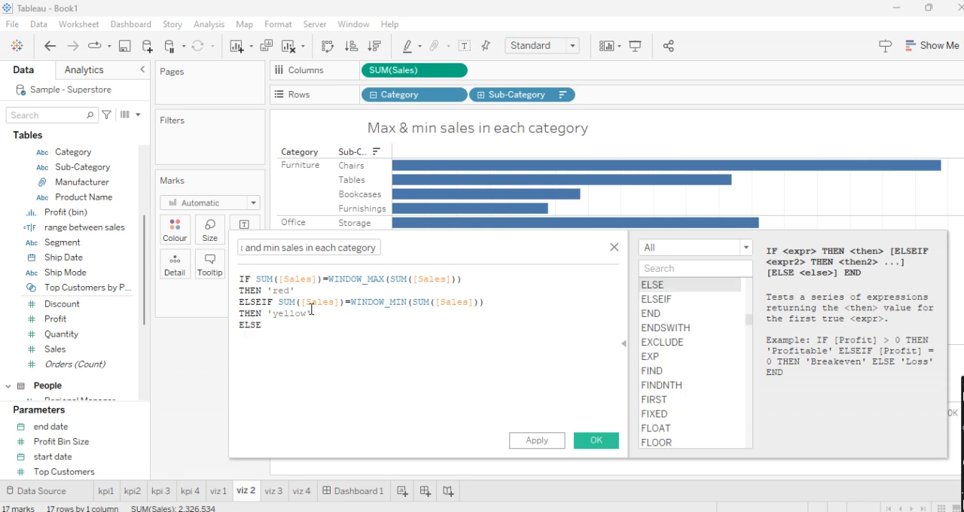
text('green')
key(Right)
key(Right)
key(Right)
key(Right)
key(Right)
key(Return)
text(end)
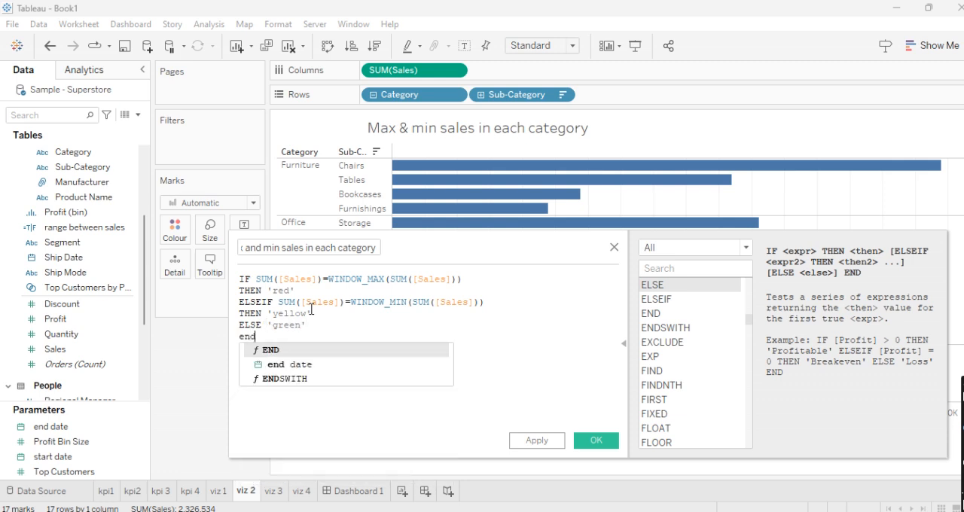
key(Return)
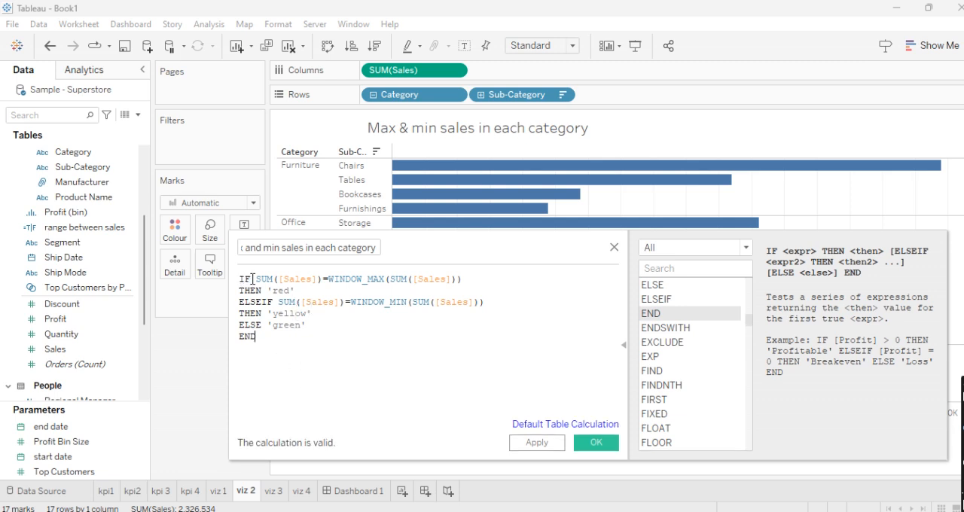
- Review the finished formula's maximum and minimum conditions and the colour value each branch returns
drag(256, 279, 330, 281)
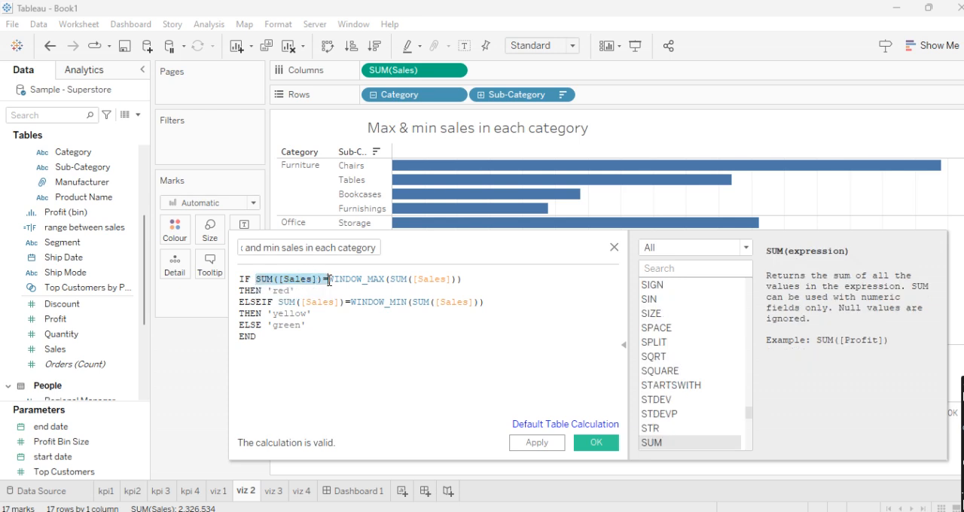
drag(329, 281, 470, 285)
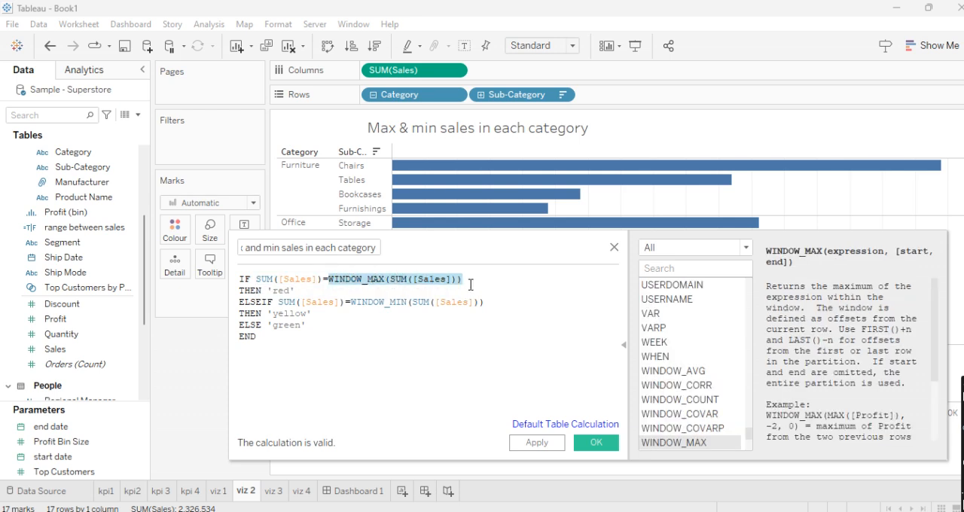
drag(296, 290, 240, 286)
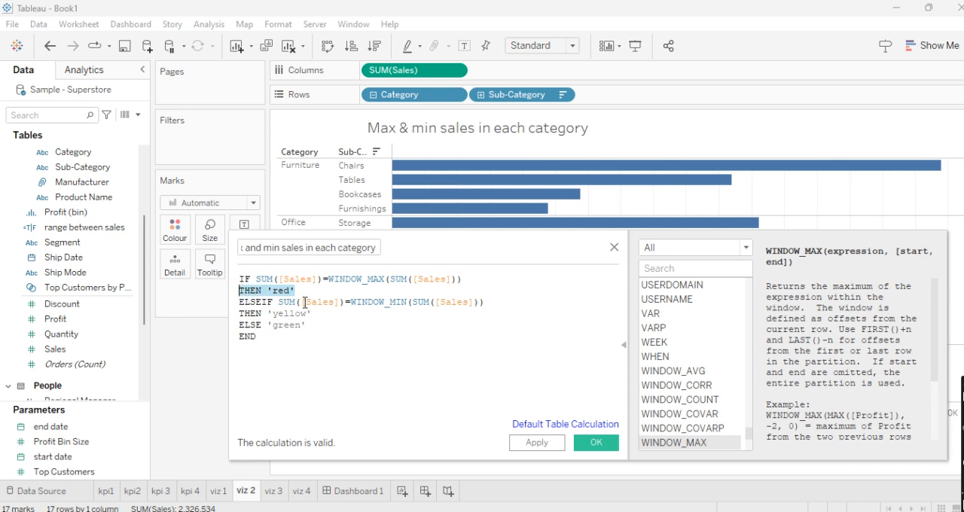
drag(345, 302, 482, 314)
drag(312, 314, 282, 345)
click(283, 345)
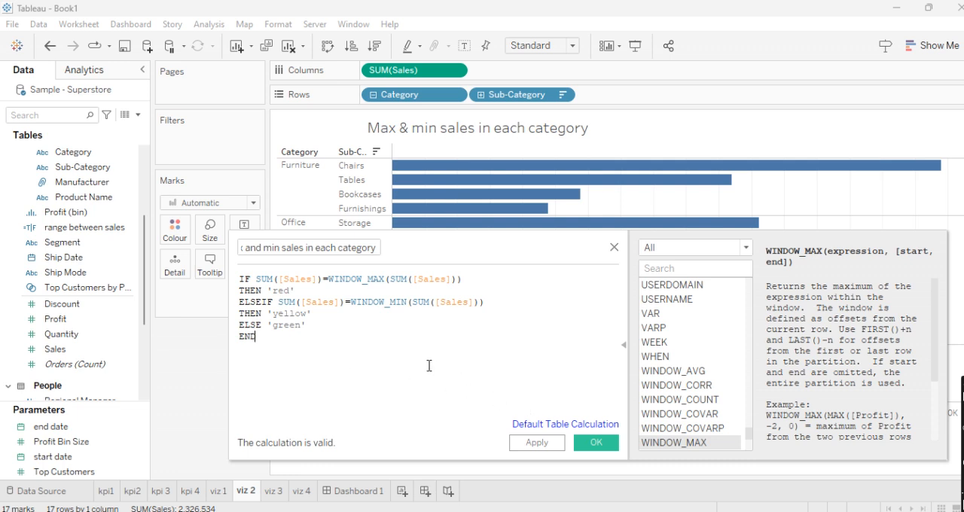
drag(261, 333, 238, 279)
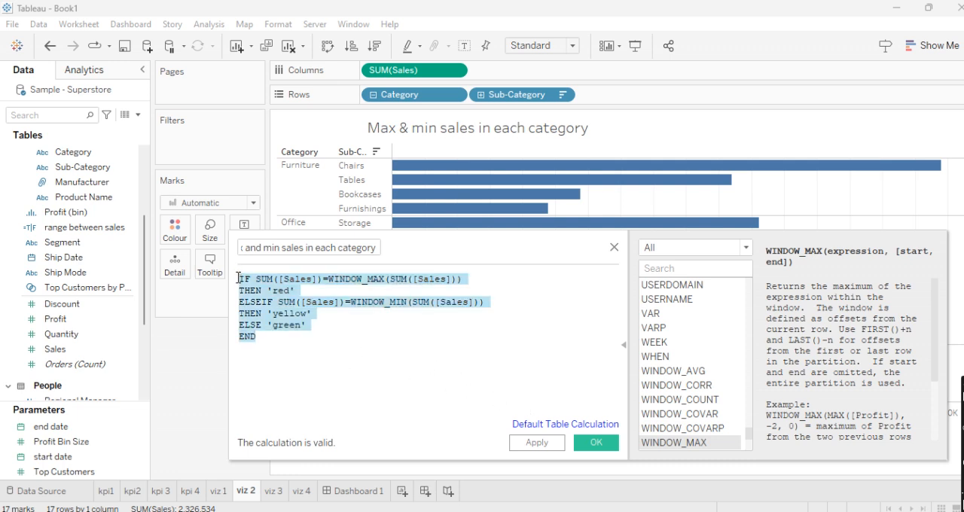
click(273, 328)
drag(263, 336, 238, 278)
click(290, 334)
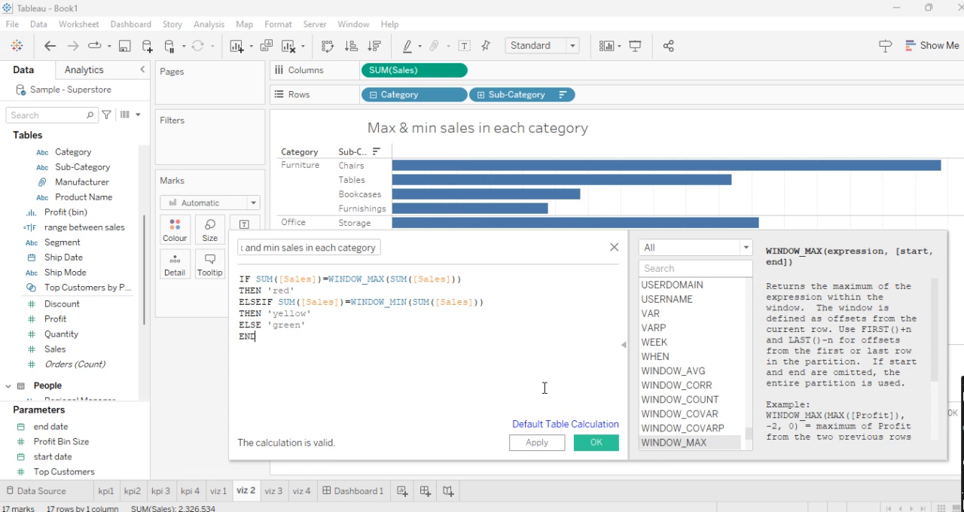
- Save the calculated field, colour the sales bars by it, and inspect the highlighting within each category
click(598, 444)
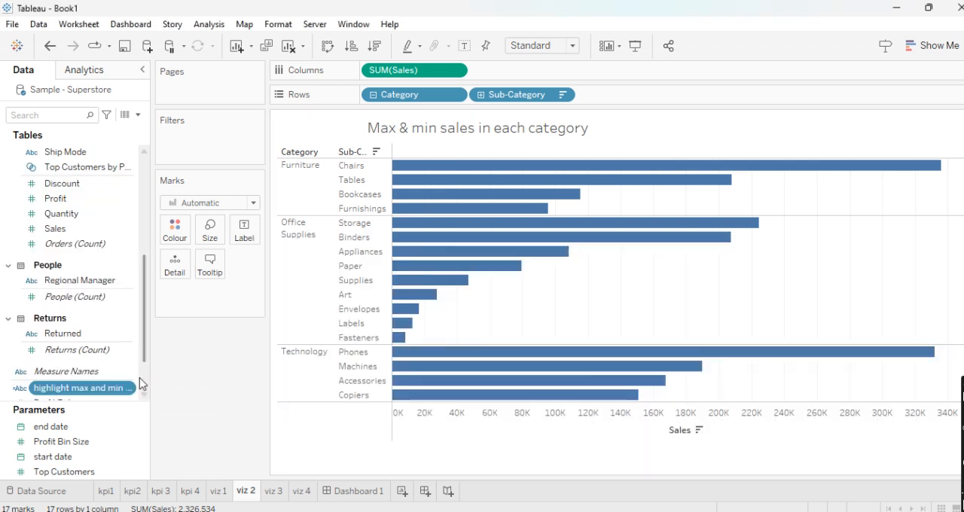
drag(105, 392, 181, 240)
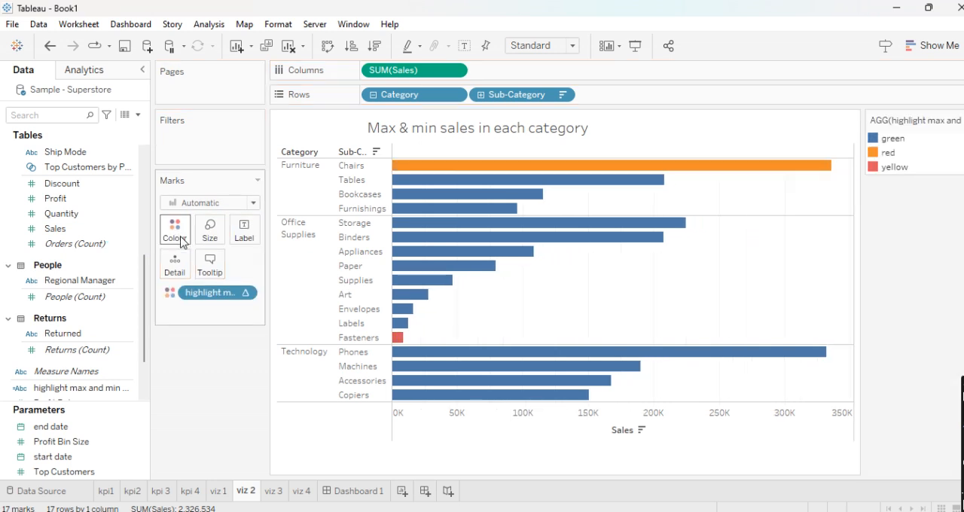
mouse_move(529, 243)
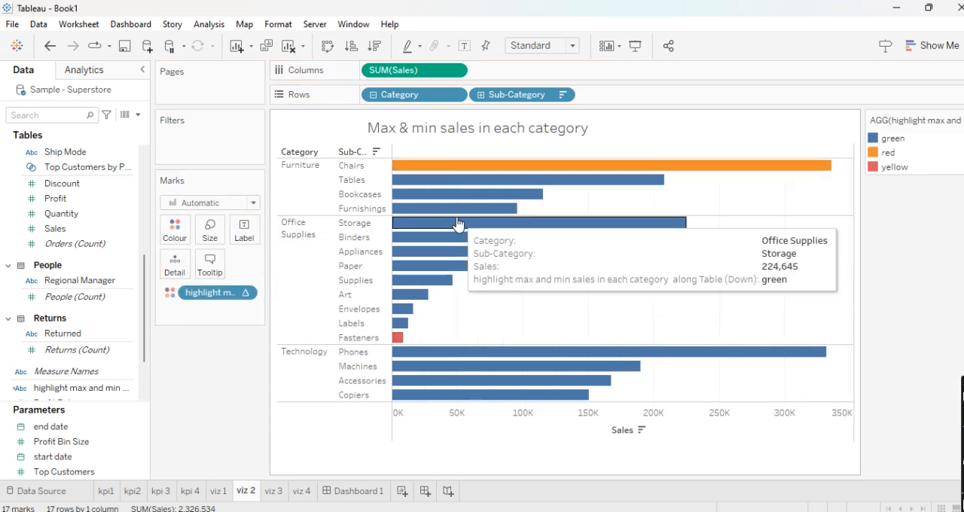
mouse_move(452, 173)
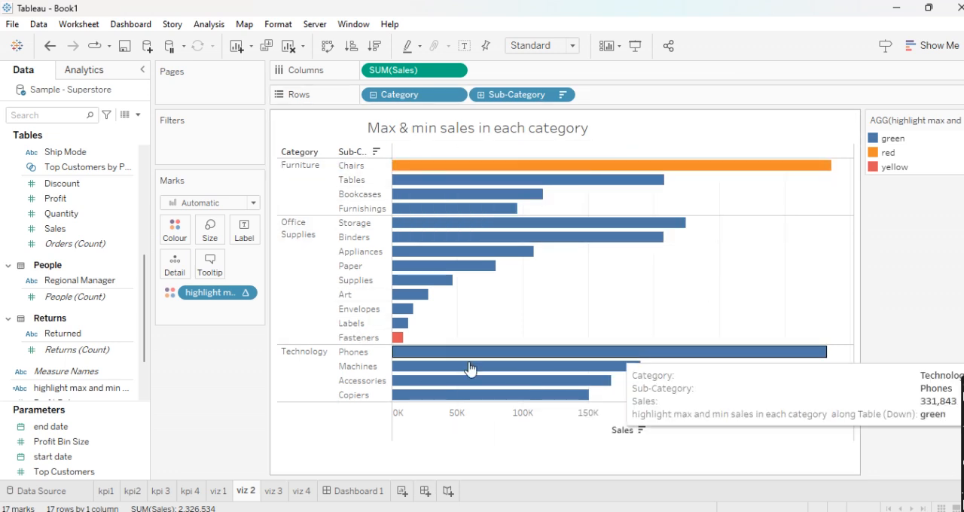
mouse_move(509, 182)
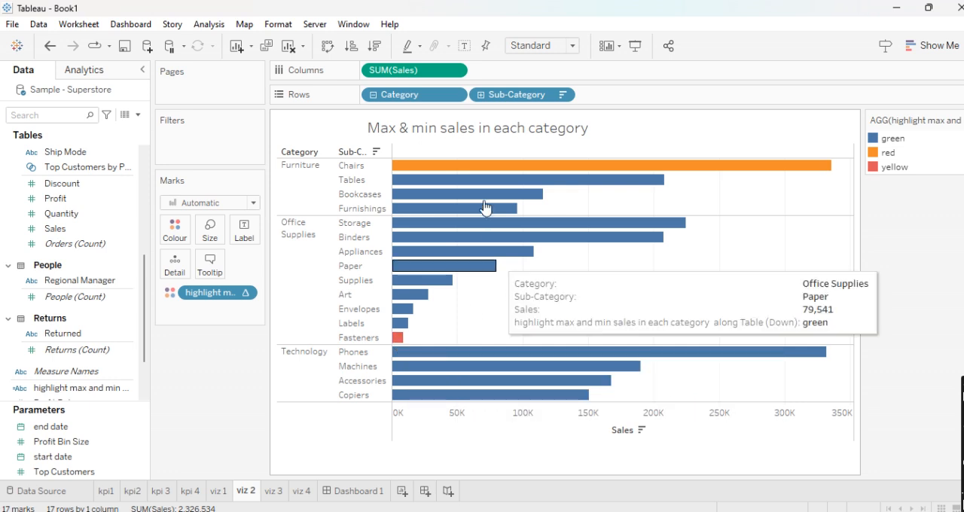
- Set the max and min sales highlight calculation to compute using Pane (down) so it evaluates each category separately
mouse_move(481, 211)
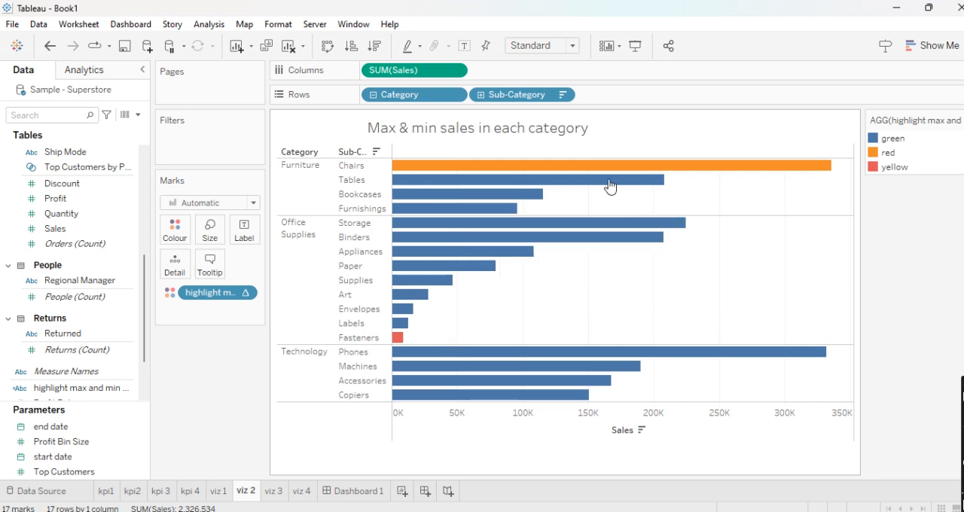
mouse_move(595, 171)
click(245, 294)
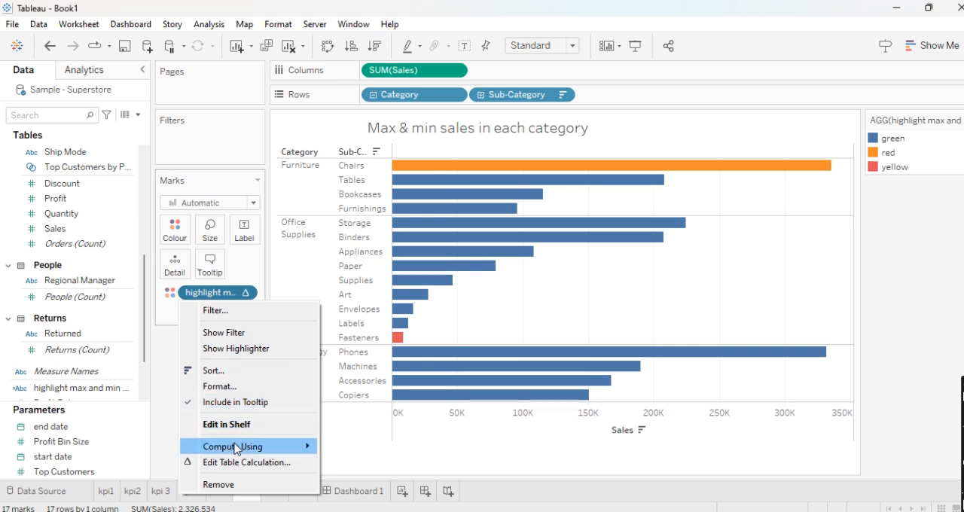
mouse_move(238, 448)
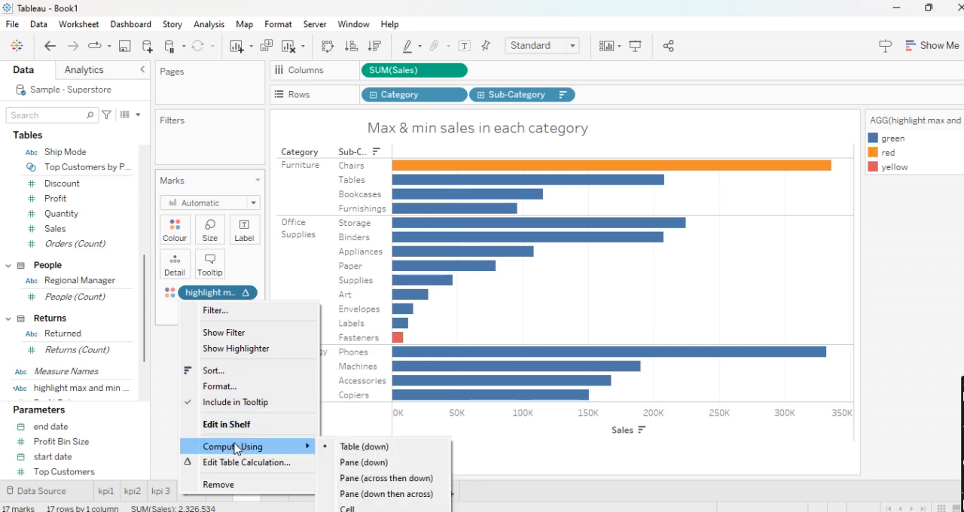
click(340, 463)
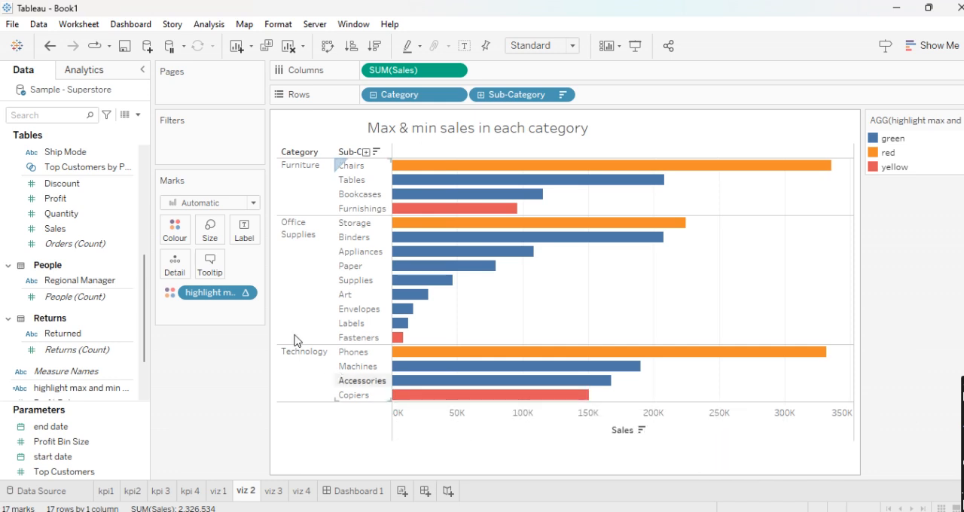
click(246, 293)
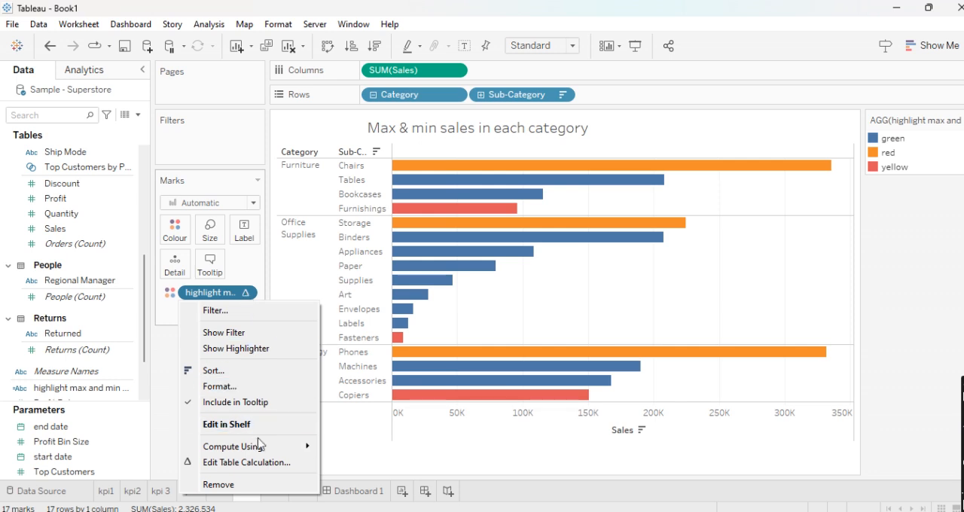
mouse_move(259, 446)
click(370, 464)
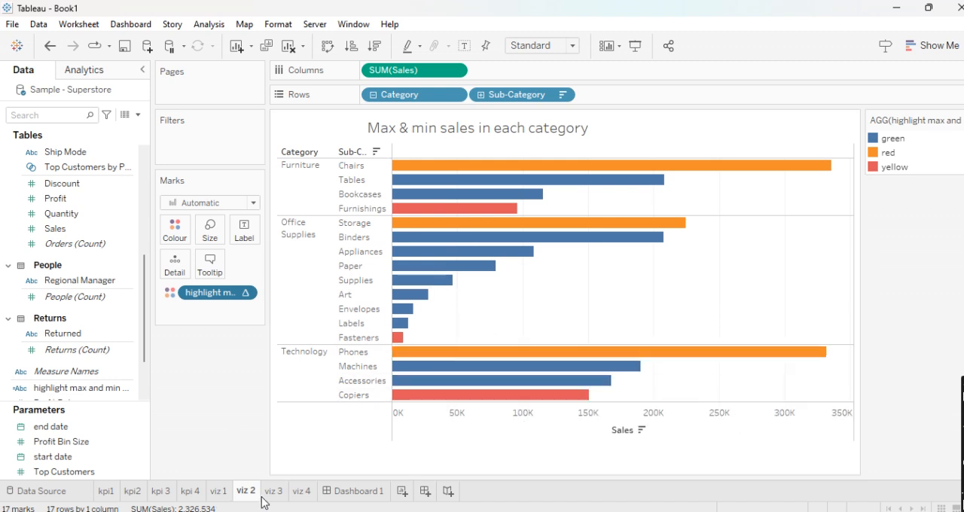
- On the viz 3 sheet, build a bar chart with Region and Customer Name as rows and Sales as columns
mouse_move(278, 500)
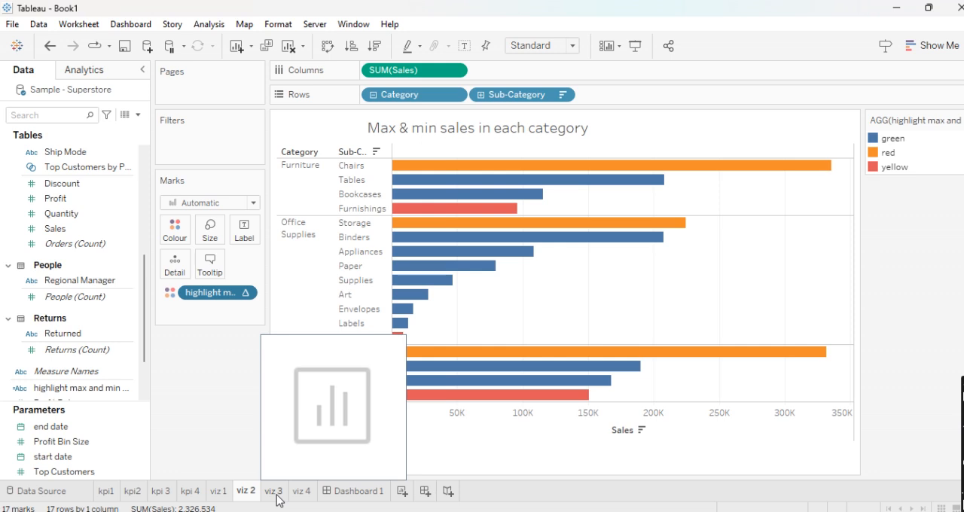
click(273, 491)
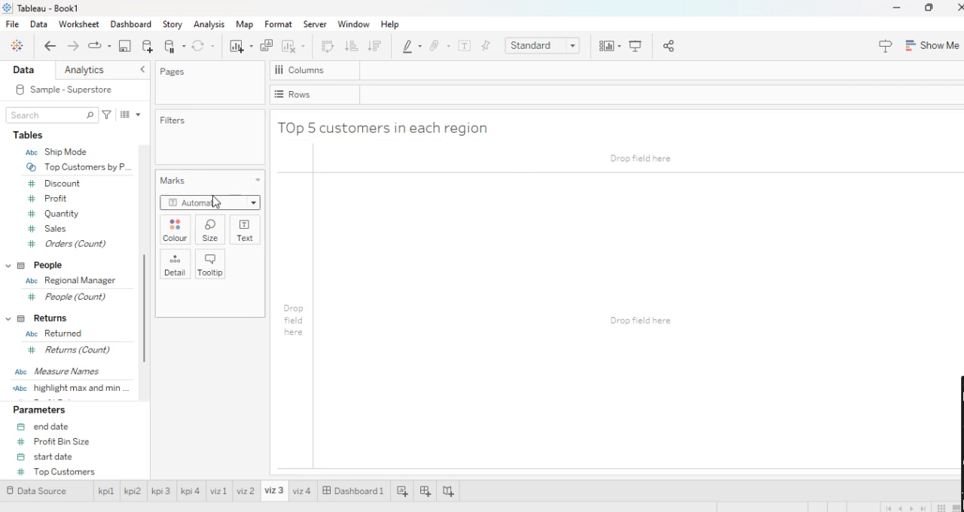
scroll(43, 230, up, 5)
scroll(43, 231, up, 3)
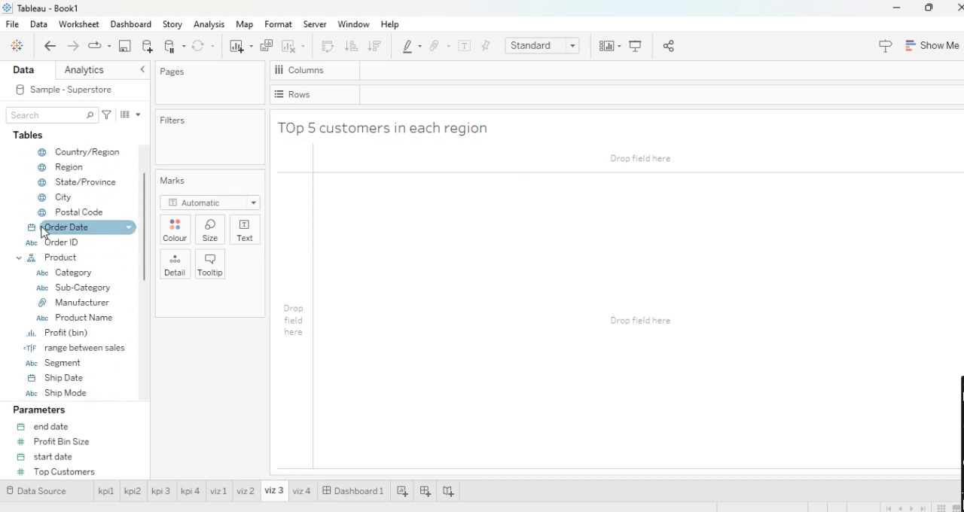
drag(63, 218, 388, 105)
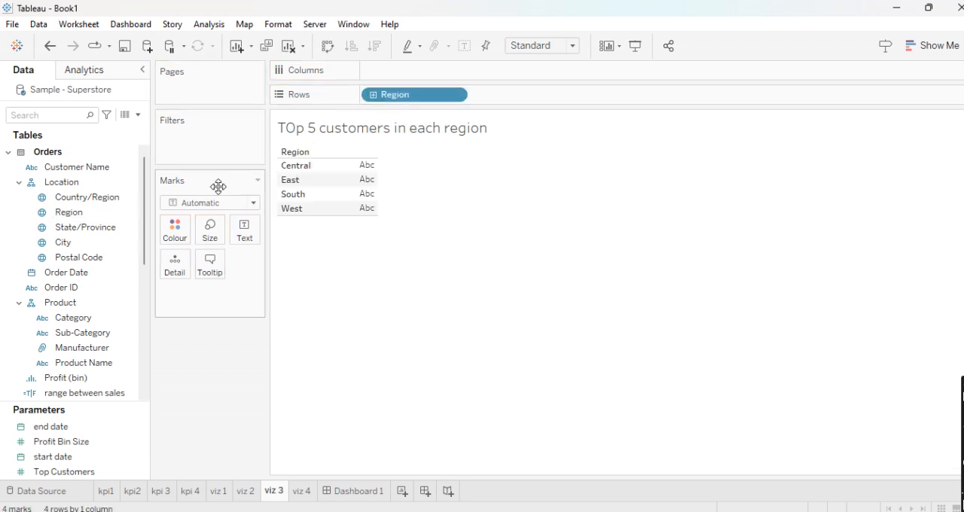
drag(90, 167, 523, 97)
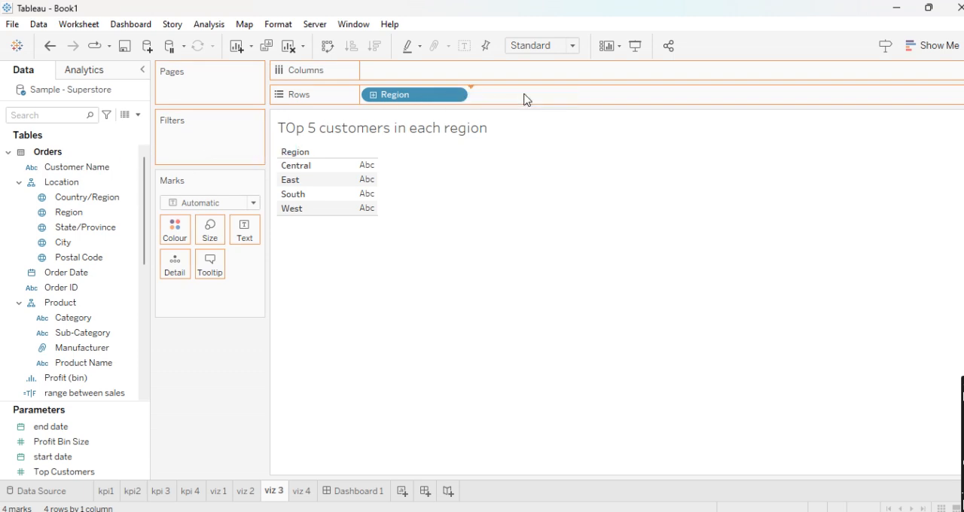
scroll(48, 386, down, 3)
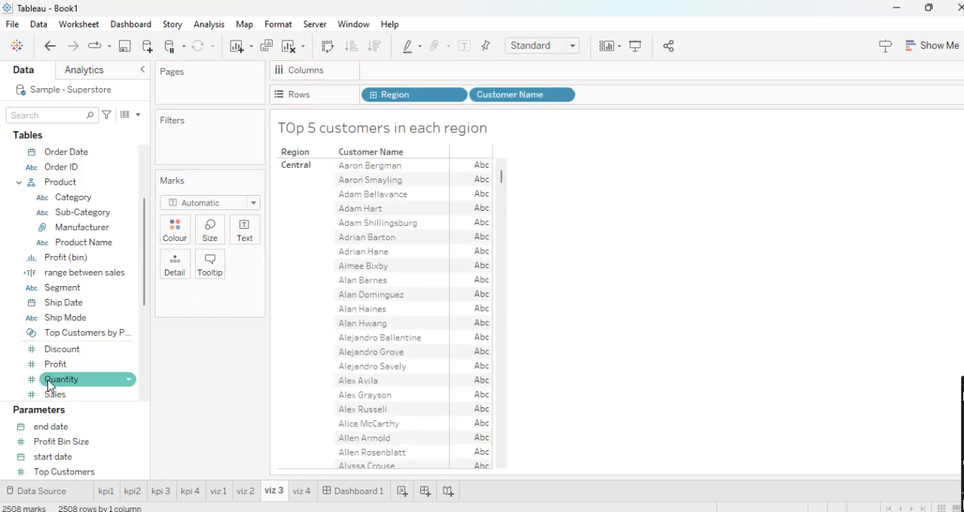
drag(64, 391, 415, 72)
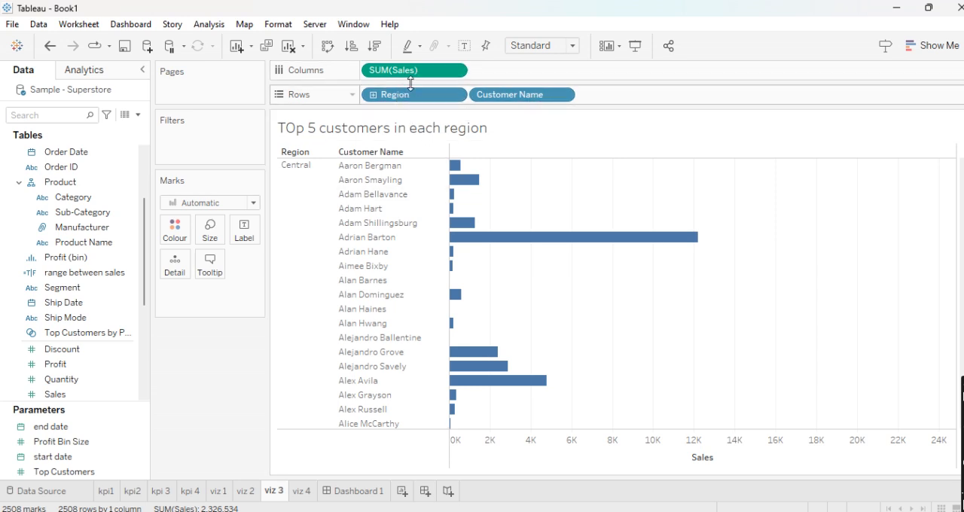
- Duplicate the Sales measure in the columns and apply a Rank quick table calculation to the copy
drag(404, 74, 526, 75)
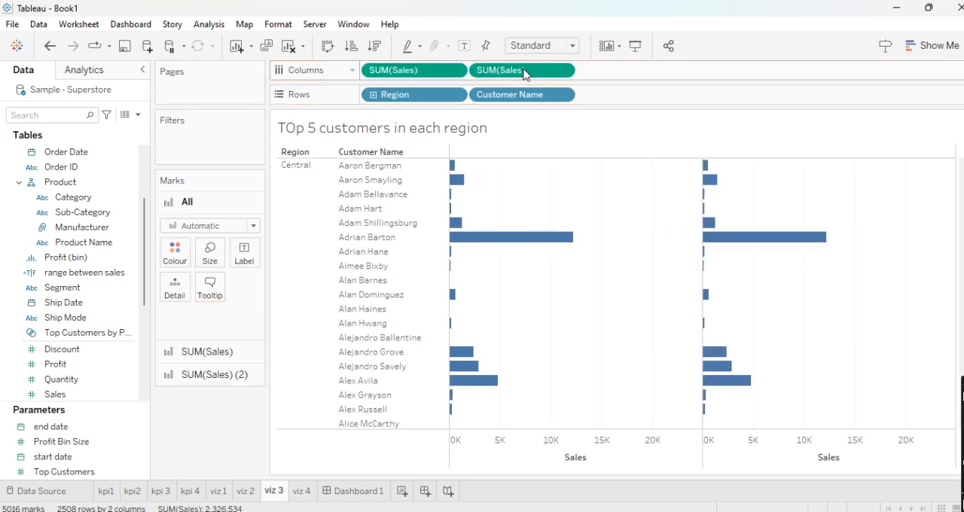
click(564, 70)
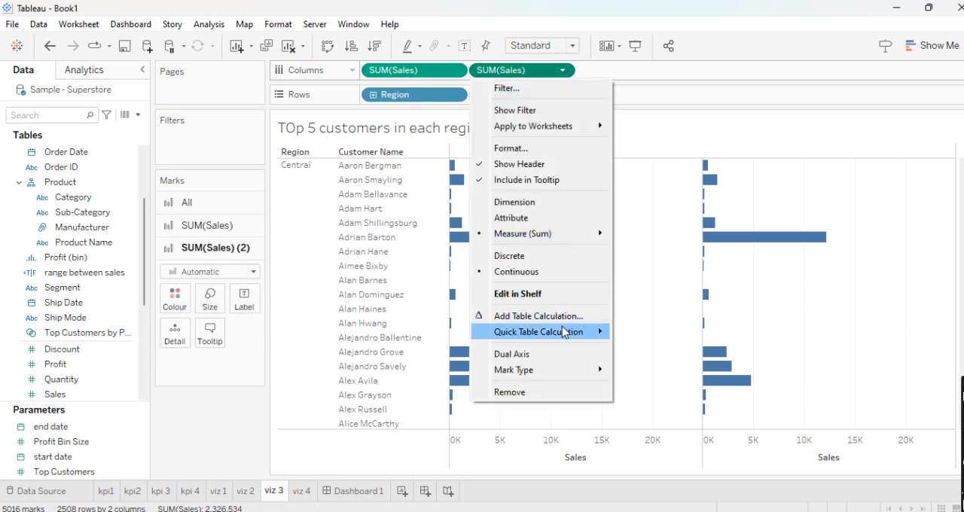
mouse_move(565, 332)
click(652, 395)
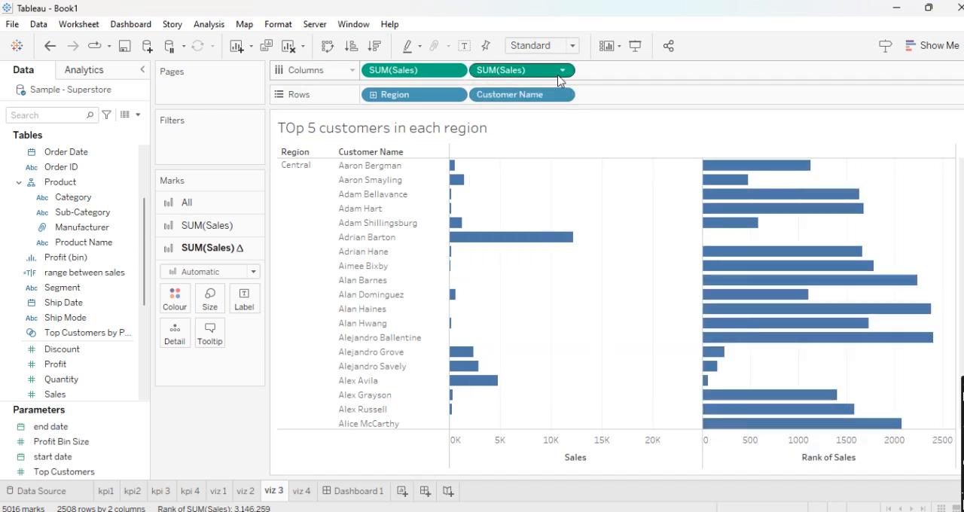
- Try filtering the table-wide sales rank to 1 through 5, and undo back to the single Sales measure
drag(545, 74, 232, 142)
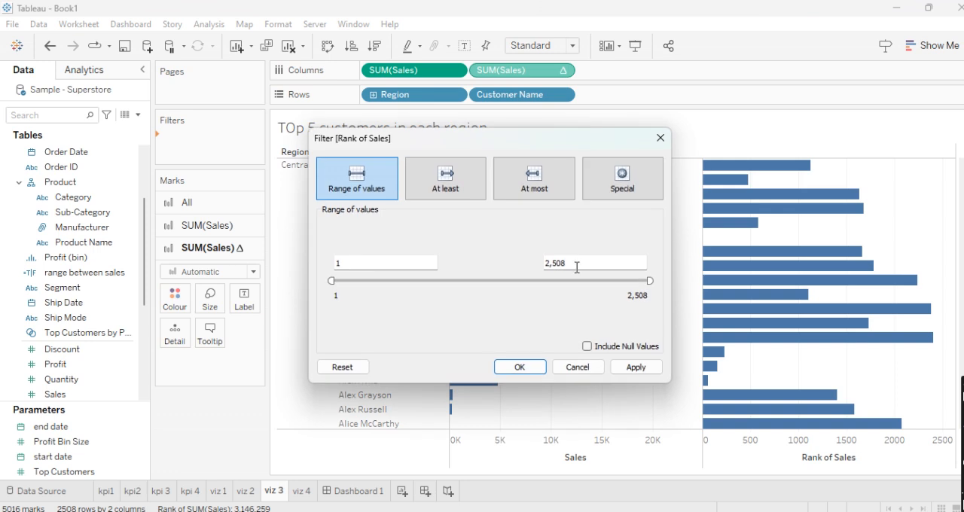
drag(580, 265, 523, 278)
text(5)
click(520, 367)
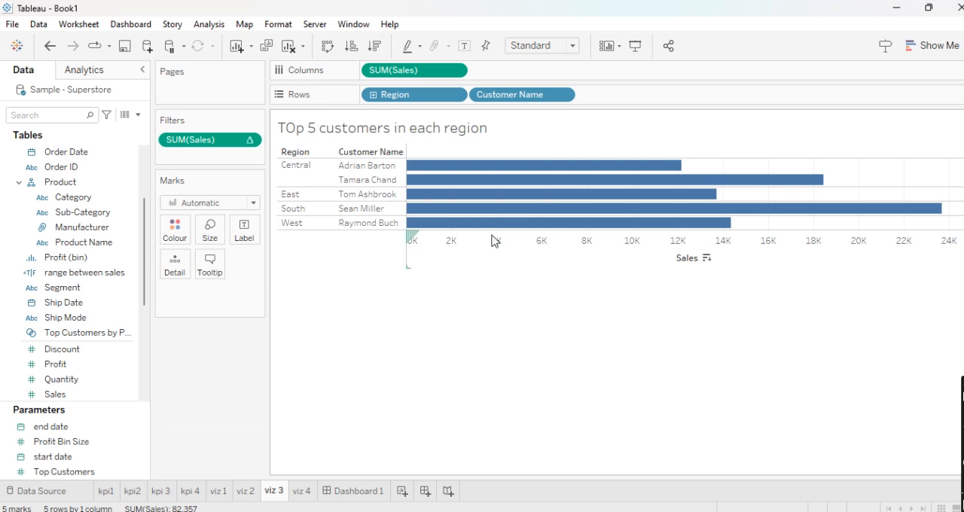
key(ctrl+z)
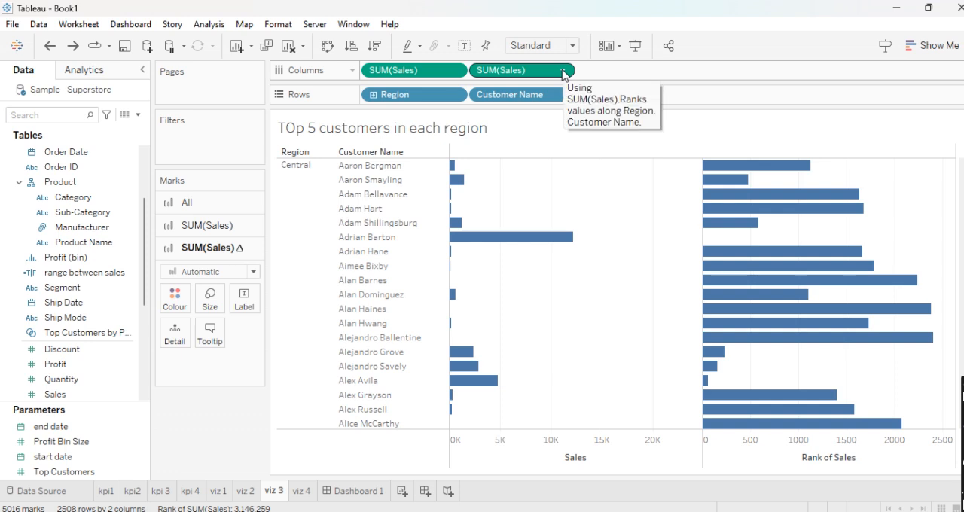
key(ctrl+z)
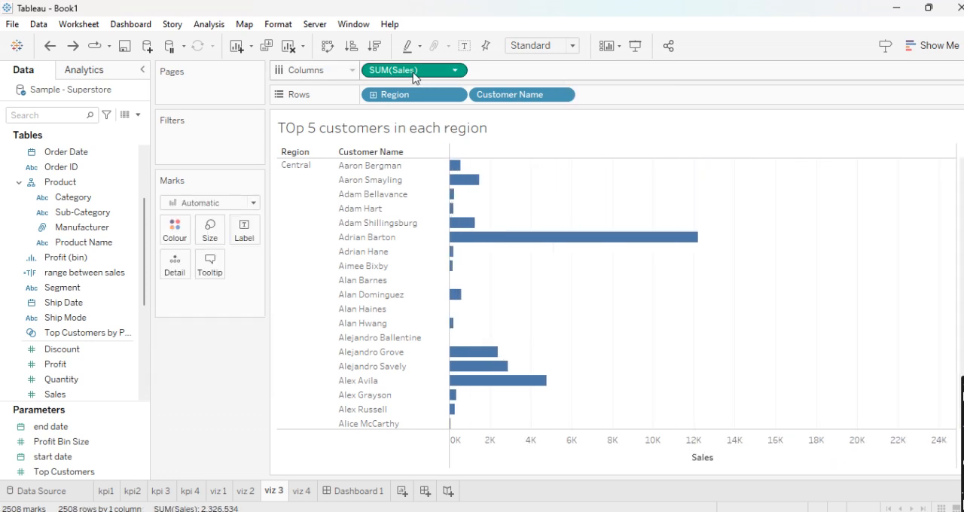
- Add a second Sales measure to the columns as a Rank quick table calculation computed using Pane (down)
drag(412, 78, 535, 75)
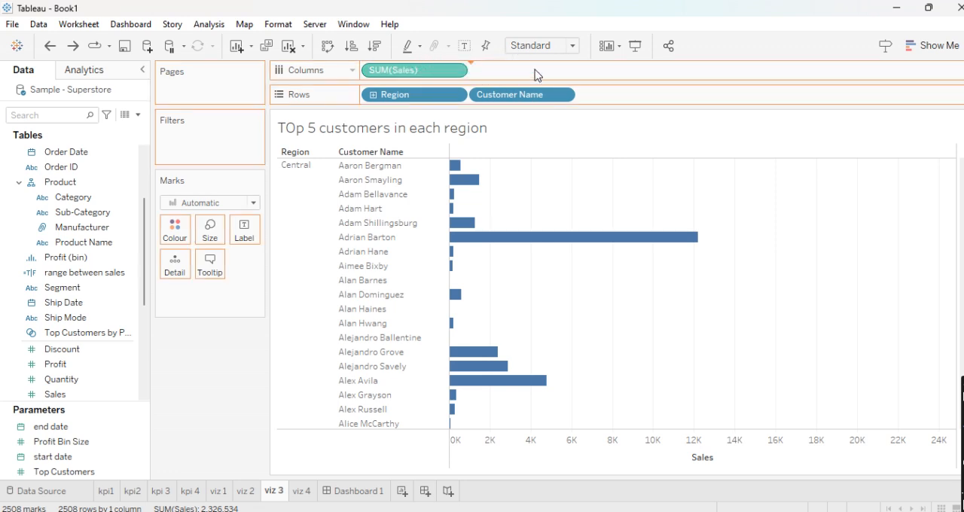
click(567, 70)
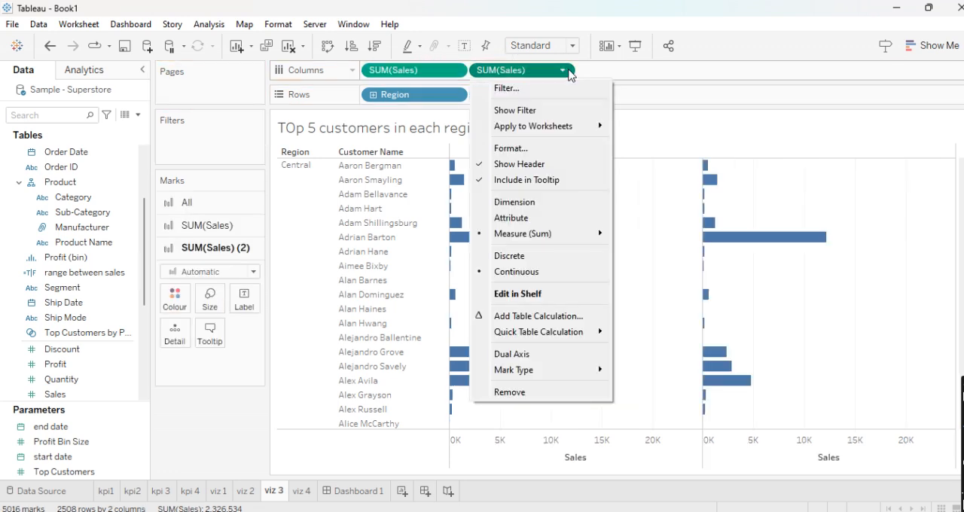
mouse_move(560, 338)
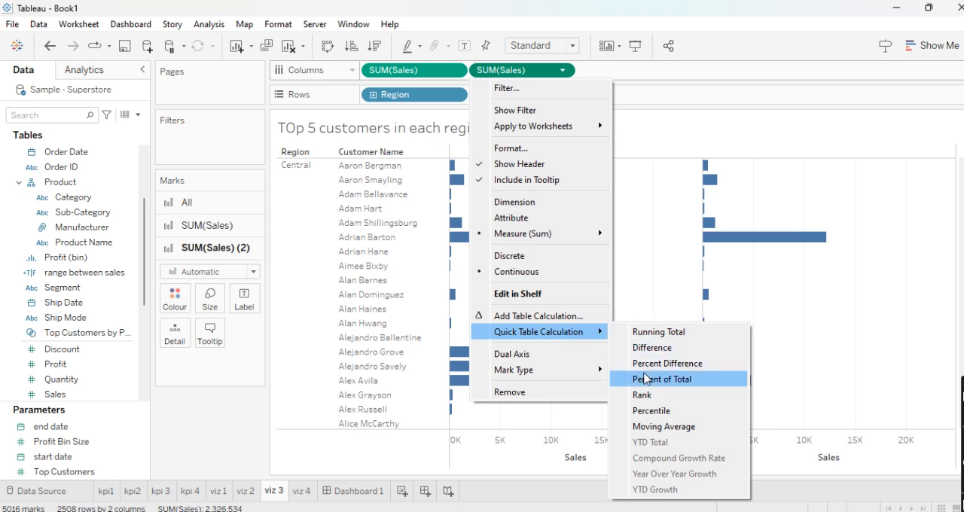
click(648, 395)
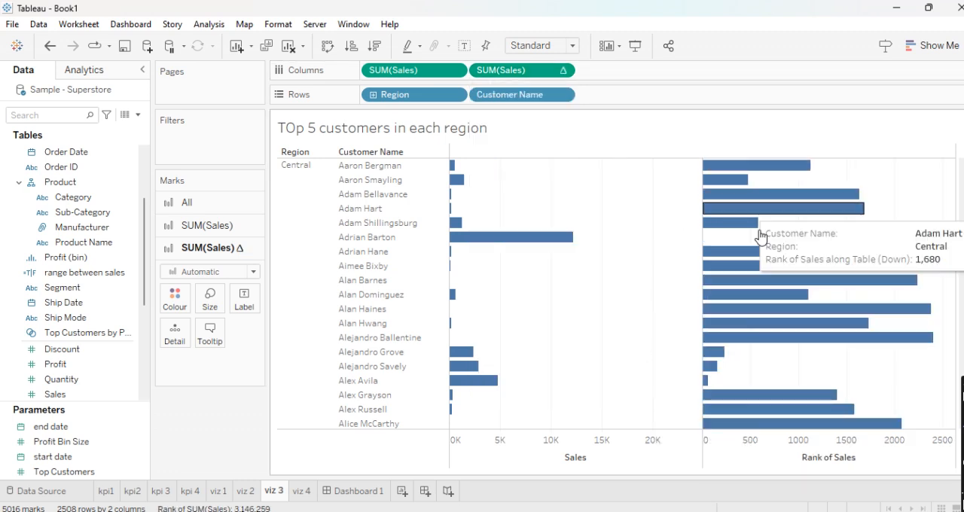
mouse_move(763, 167)
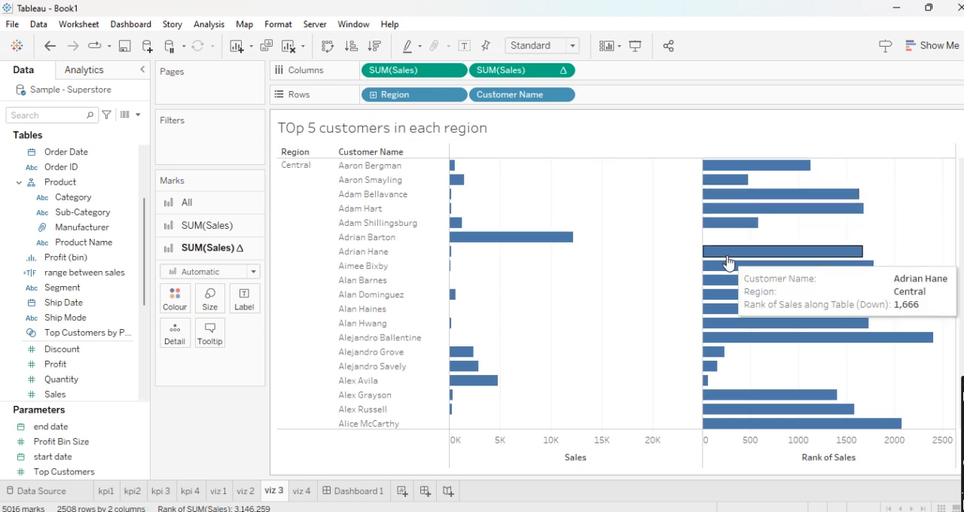
click(562, 70)
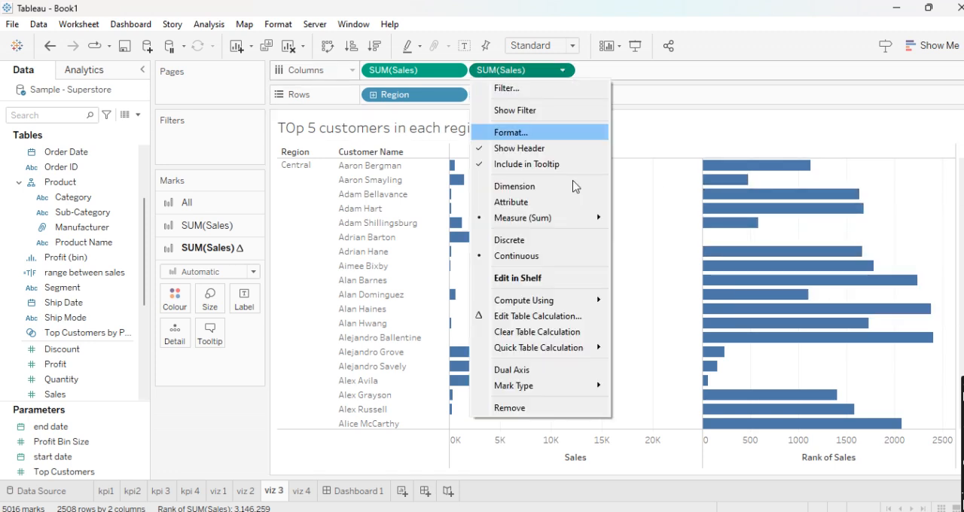
mouse_move(574, 300)
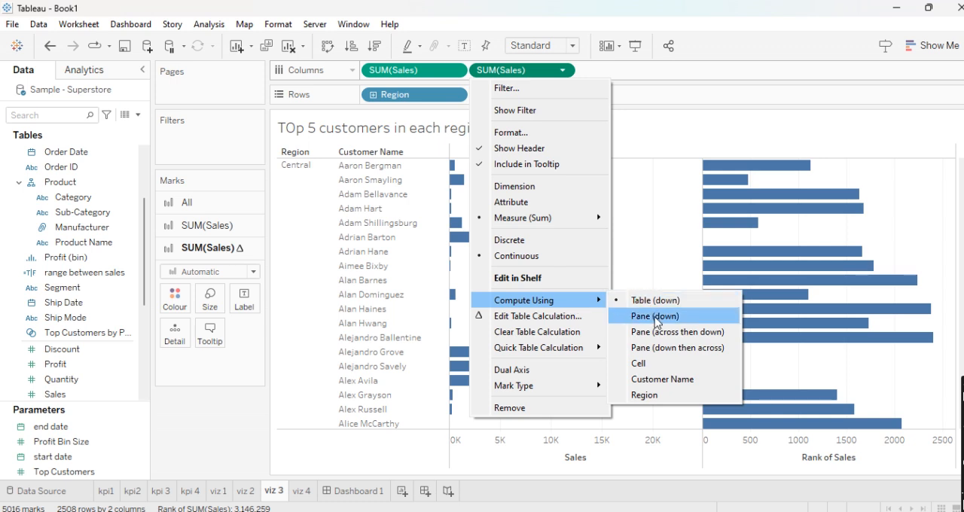
click(646, 317)
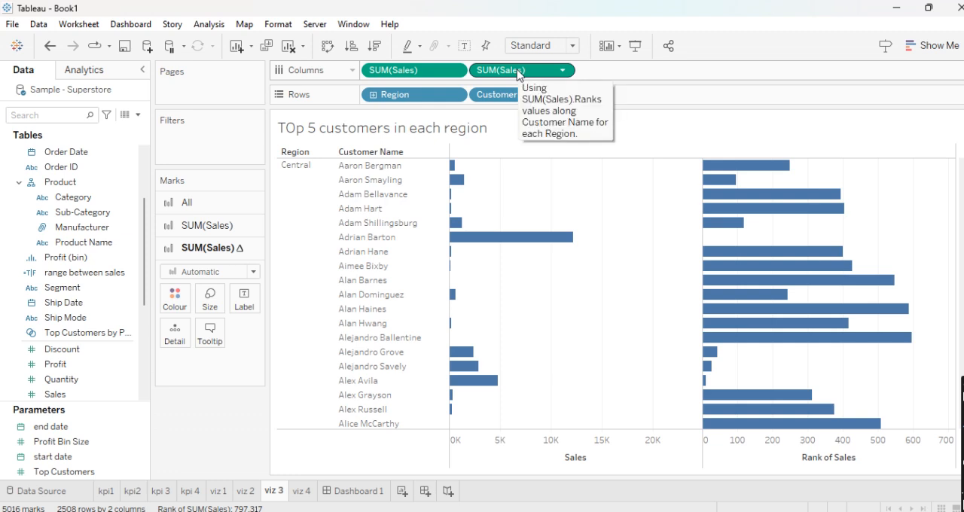
- Filter the per-region sales rank to the range 1 to 5 and sort the customers by descending sales
drag(517, 72, 223, 140)
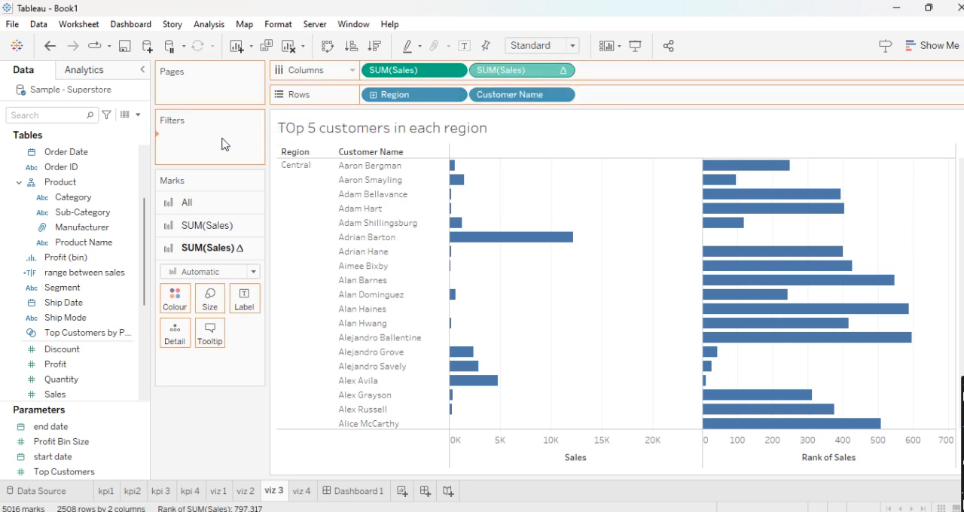
drag(574, 255, 534, 260)
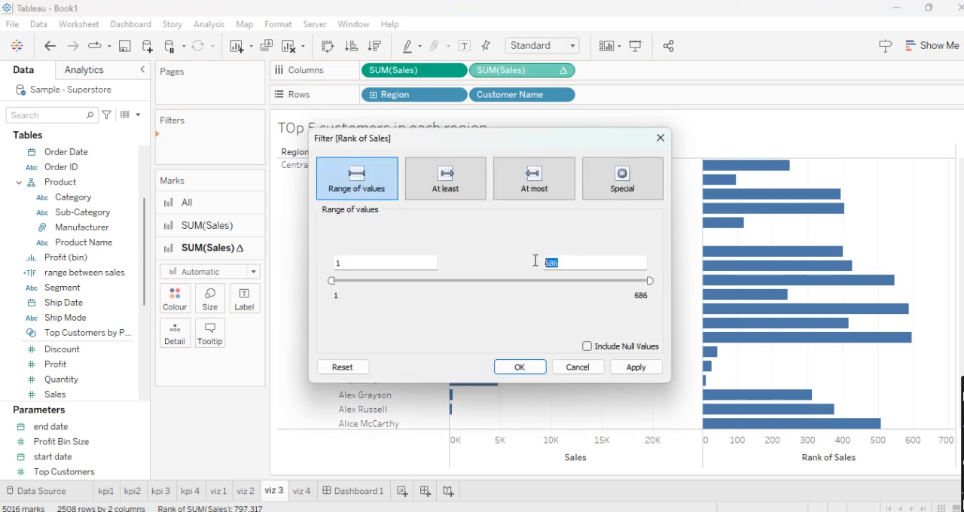
click(530, 372)
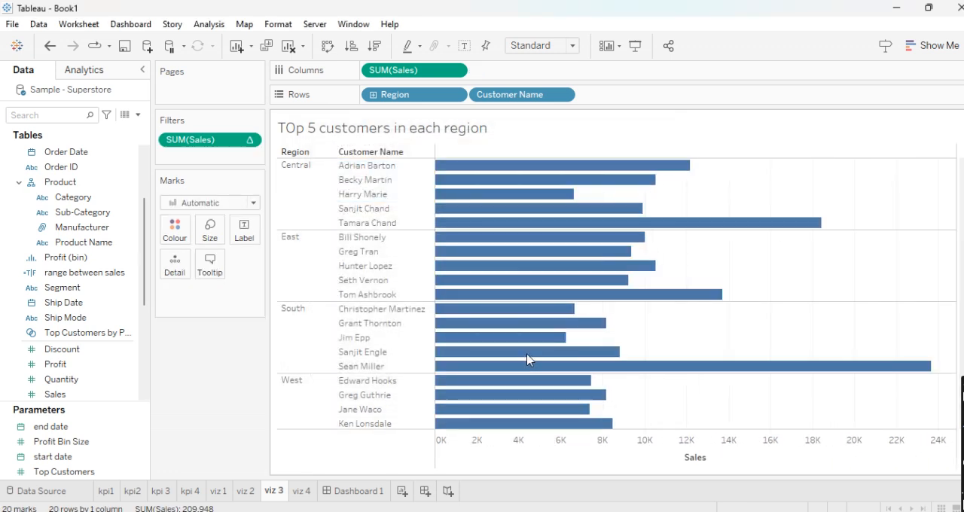
click(373, 47)
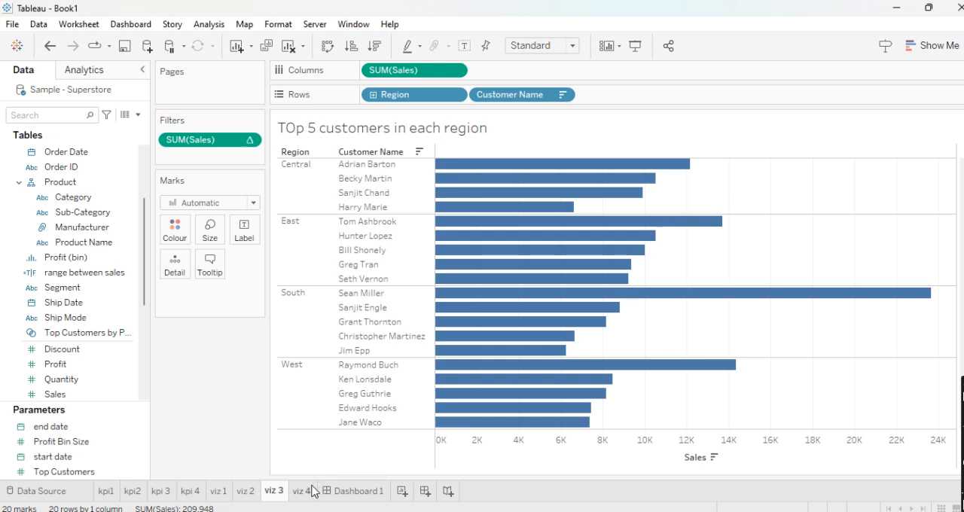
- On the viz 4 sheet, add a constant 0 measure to the rows and place a duplicate of it beside it
mouse_move(305, 495)
click(303, 493)
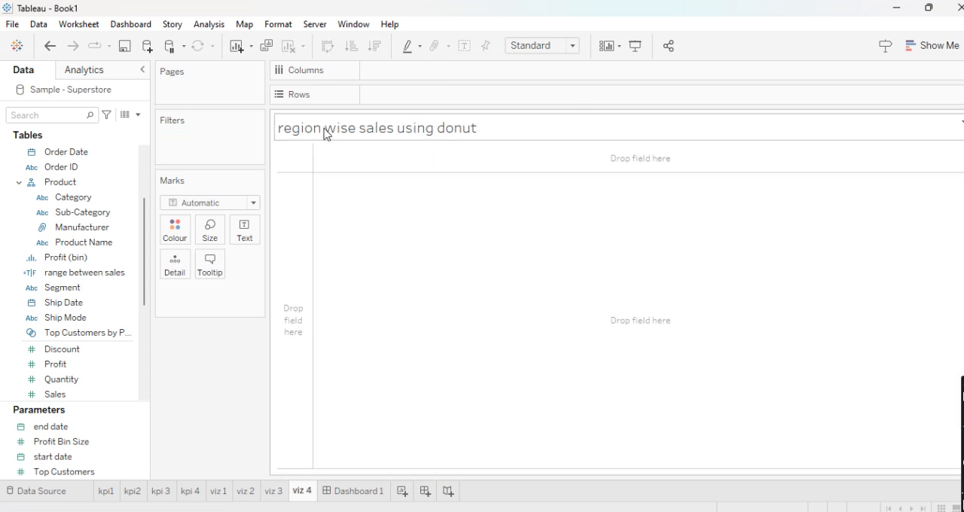
scroll(61, 230, up, 3)
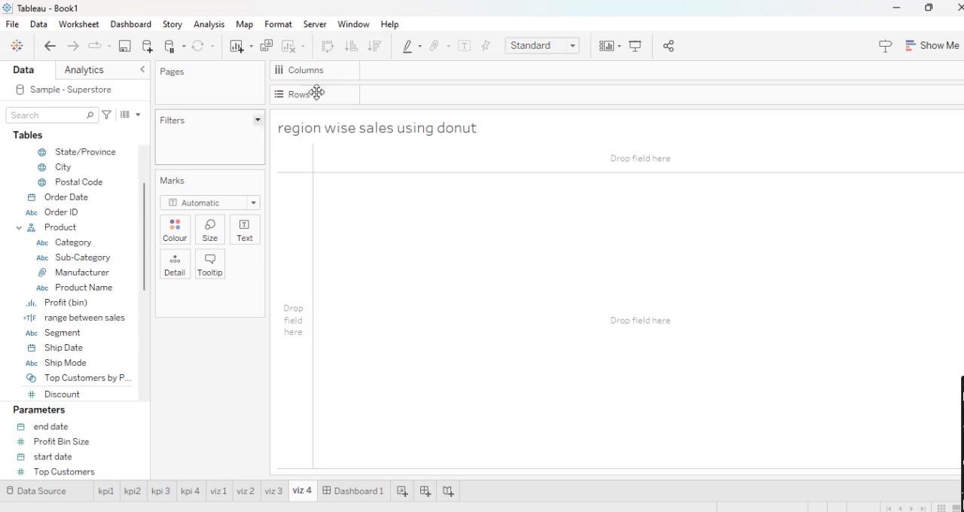
double_click(392, 96)
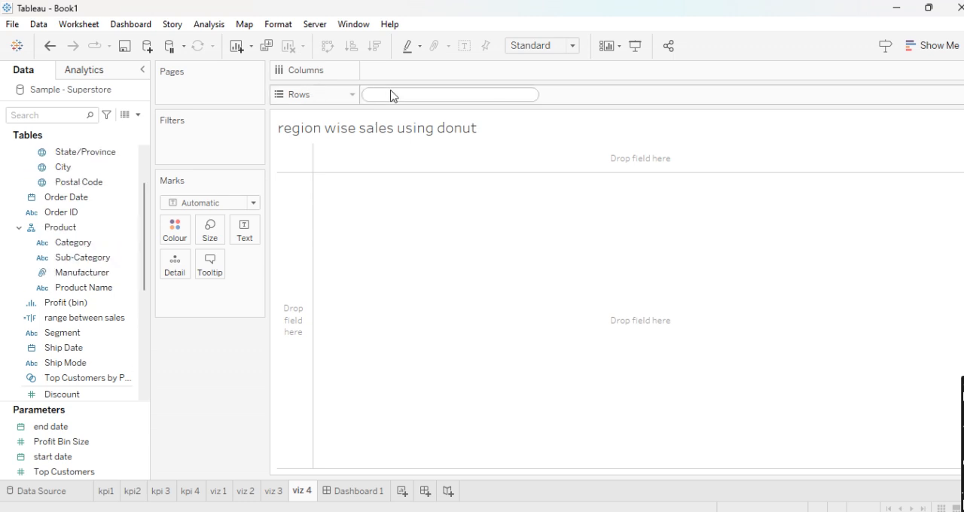
click(519, 173)
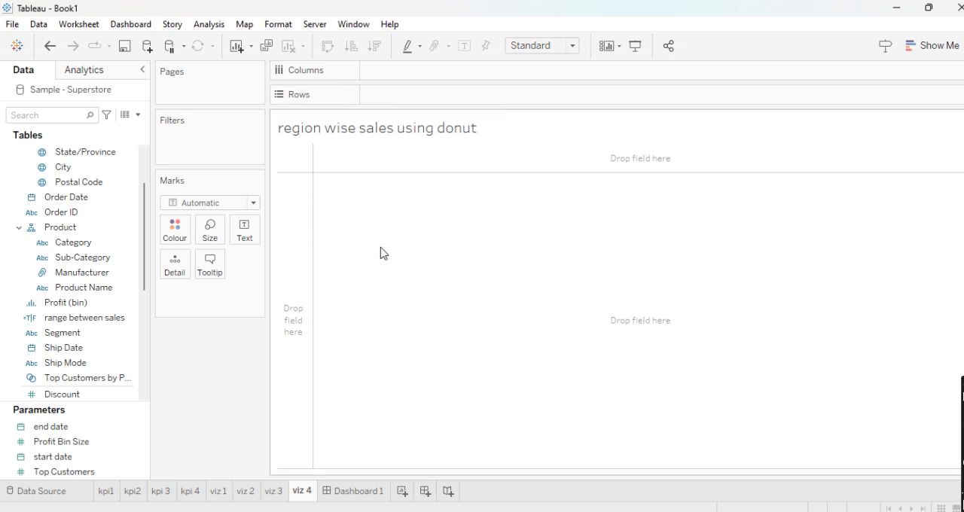
double_click(393, 97)
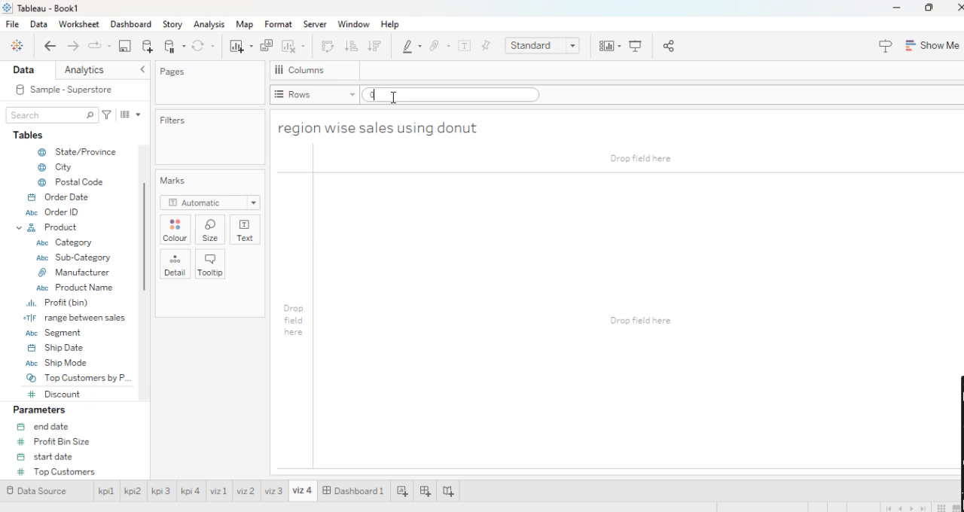
key(Return)
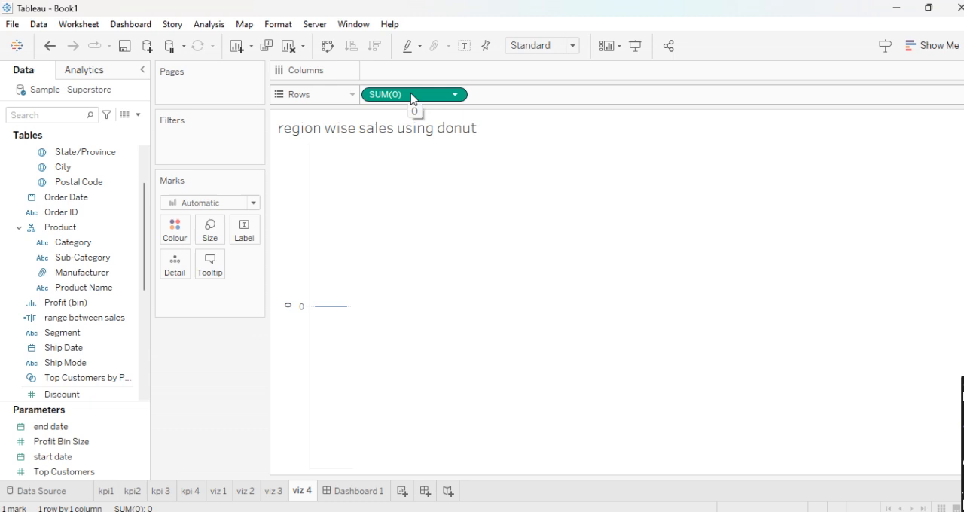
drag(412, 99, 531, 98)
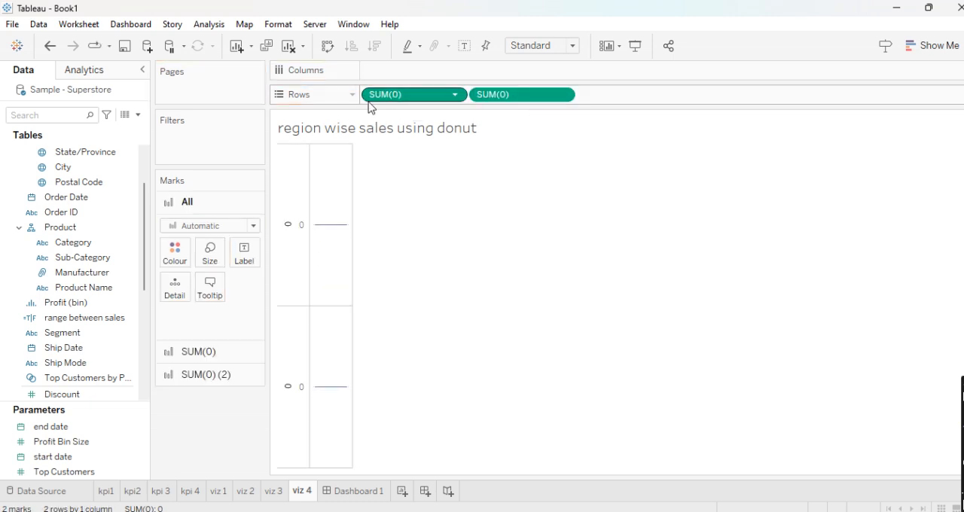
- Change the mark type of both measures to Pie and colour only the first measure's pie by Region
click(253, 225)
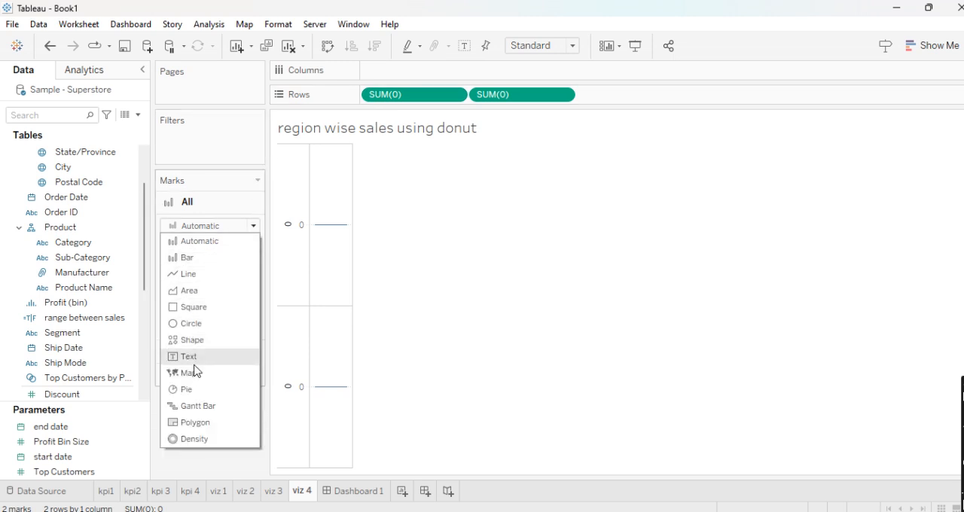
click(190, 390)
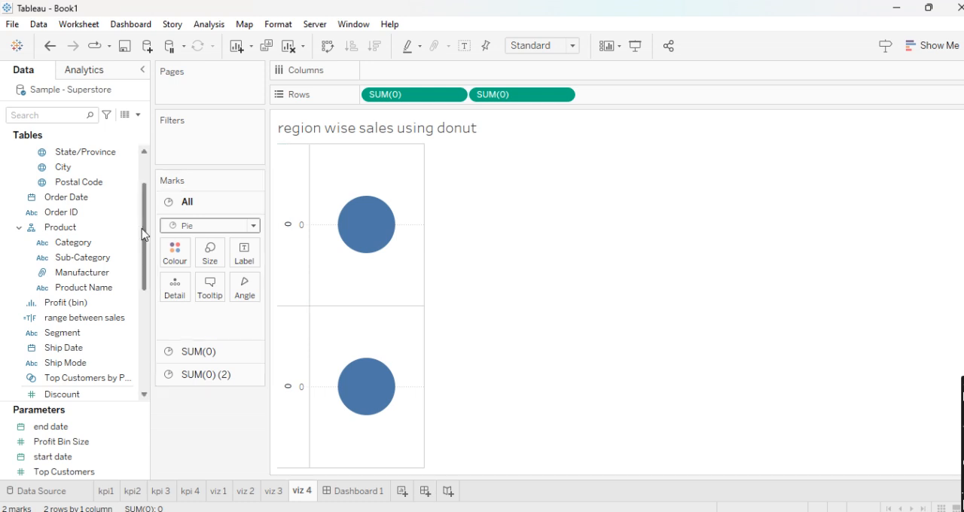
scroll(52, 257, up, 1)
scroll(51, 257, up, 4)
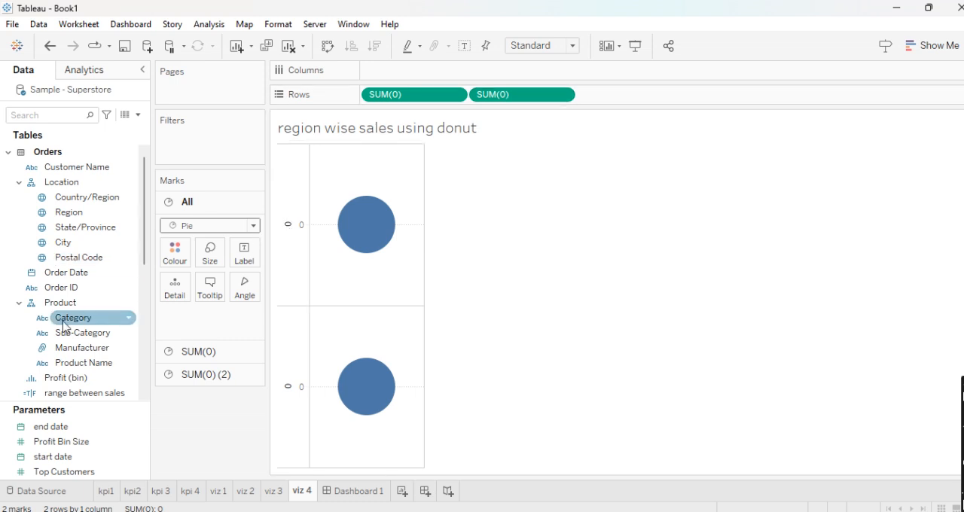
drag(68, 213, 172, 258)
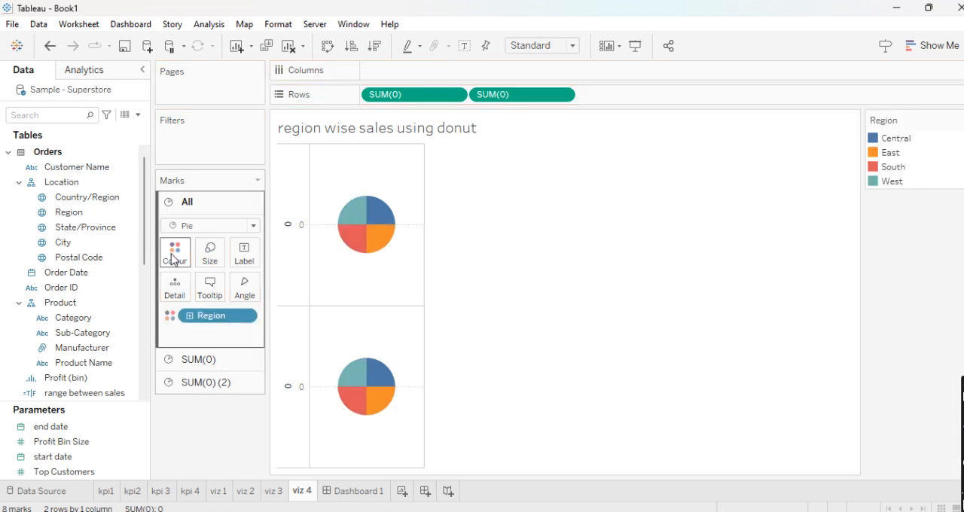
key(ctrl+z)
click(198, 359)
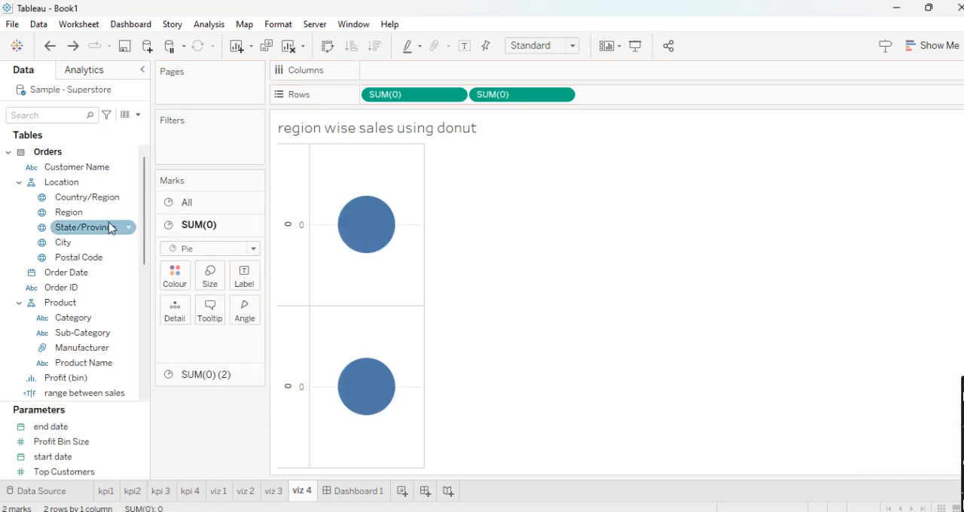
drag(68, 213, 175, 280)
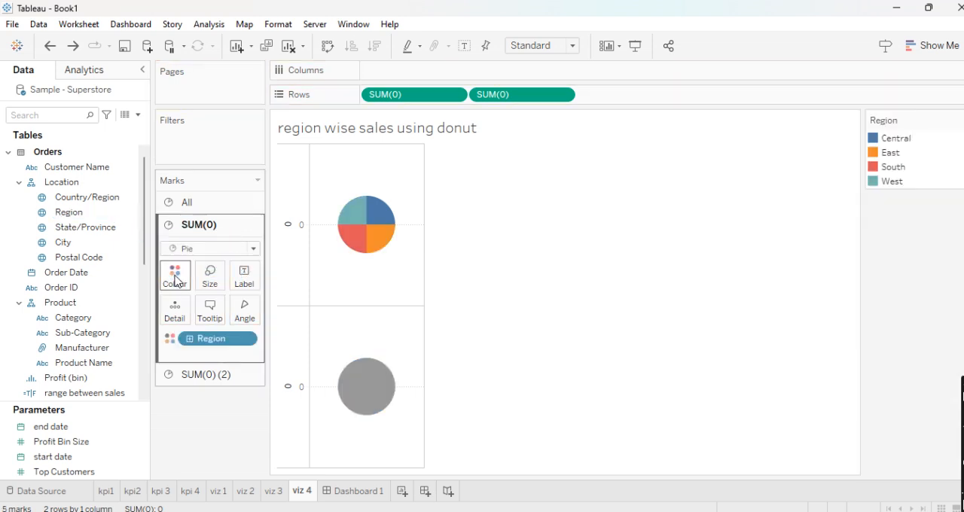
- Combine the two zero measures on a dual axis and fit the chart to Entire View
click(562, 95)
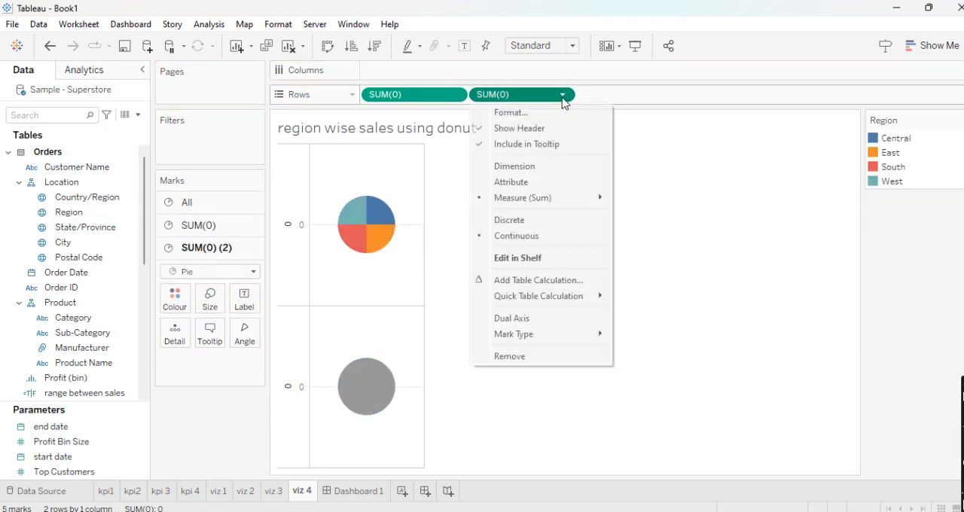
click(538, 318)
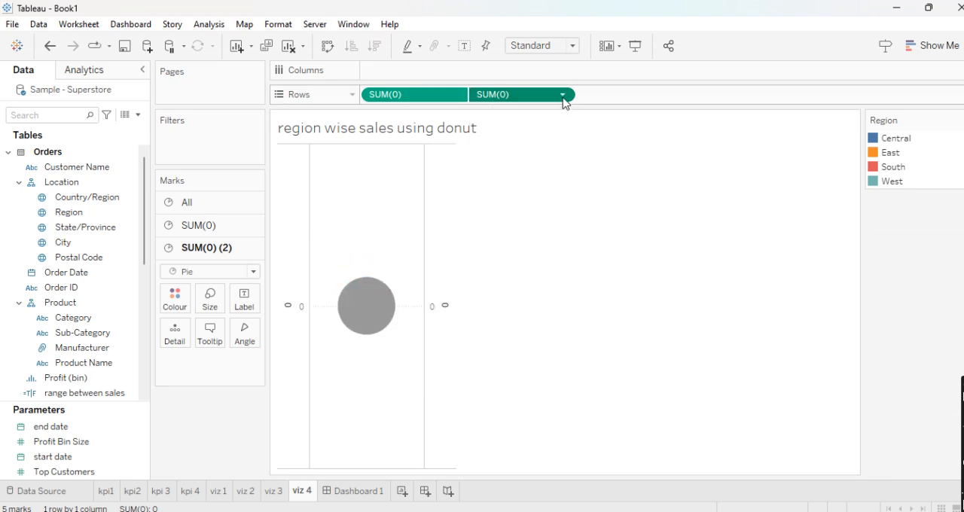
click(573, 47)
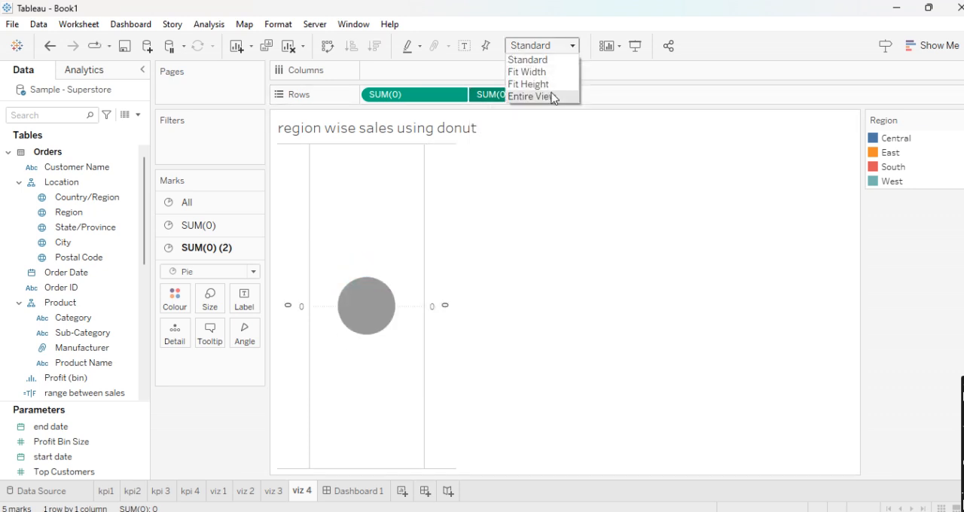
click(550, 95)
- Enlarge the Region pie of the first measure slightly and enlarge the grey pie of the second measure
click(215, 226)
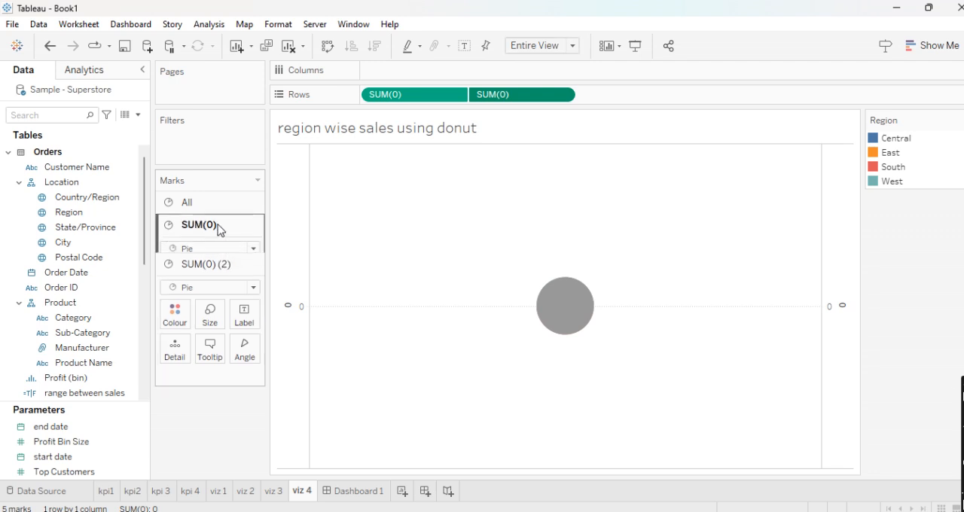
click(210, 279)
drag(238, 310, 274, 316)
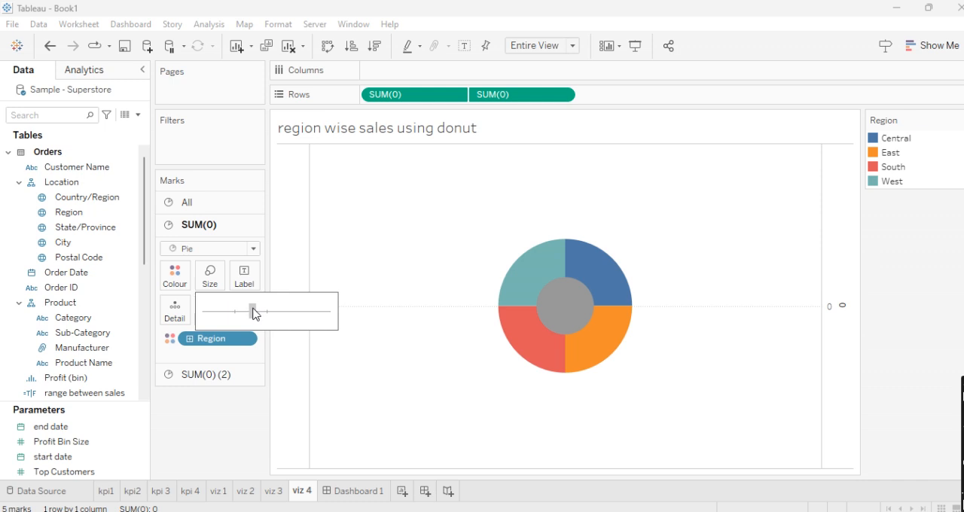
drag(250, 314, 248, 312)
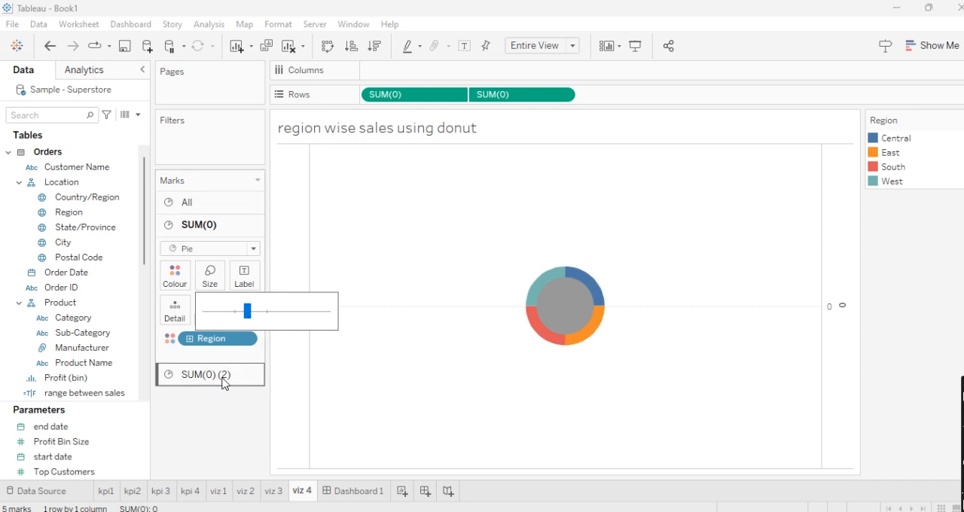
click(223, 384)
click(210, 301)
drag(238, 336, 257, 339)
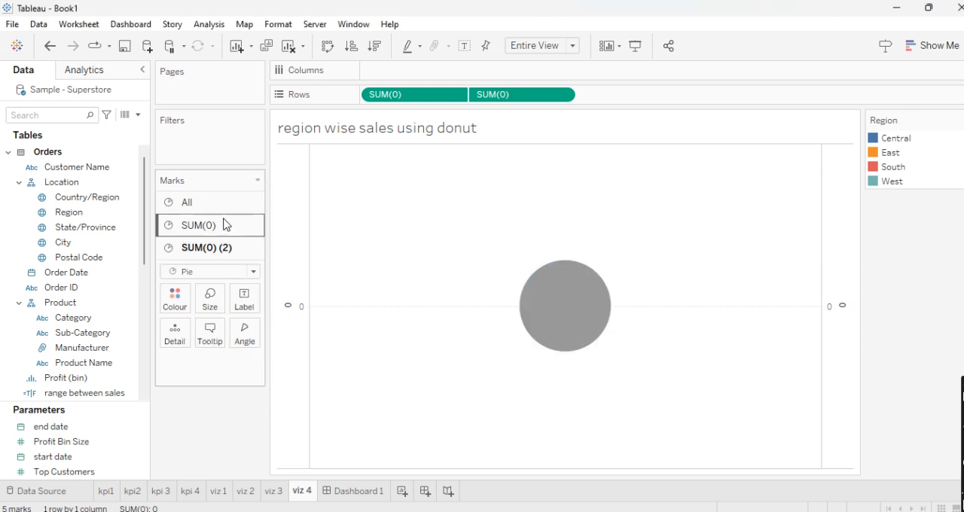
- Enlarge the Region pie so that it extends well beyond the grey centre pie
click(223, 225)
click(213, 288)
drag(243, 317, 284, 324)
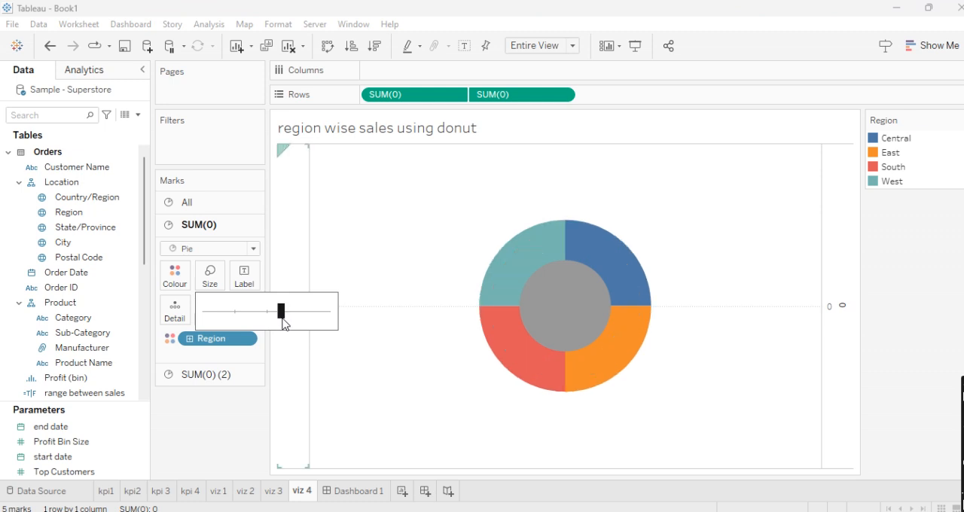
- Enlarge the grey centre pie in stages until only a thin ring of the Region pie surrounds it
click(215, 377)
click(211, 289)
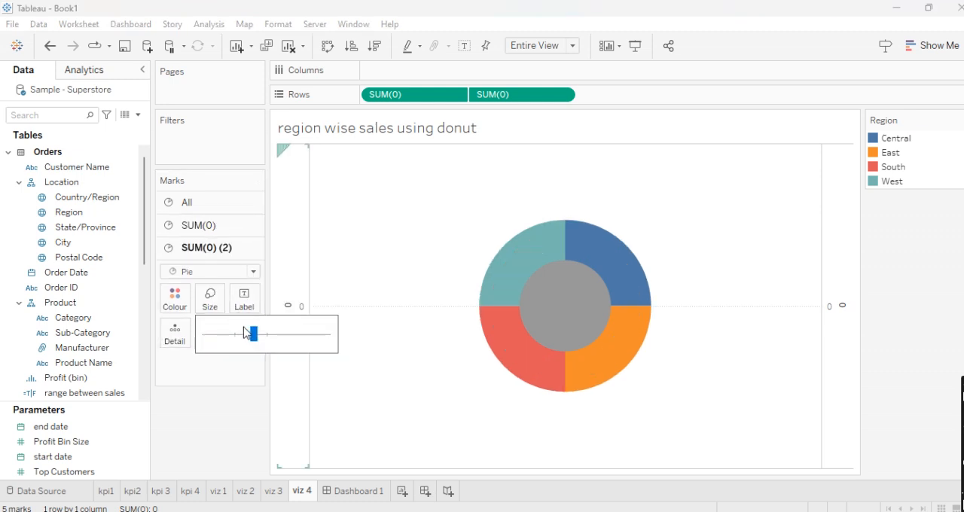
drag(255, 335, 266, 337)
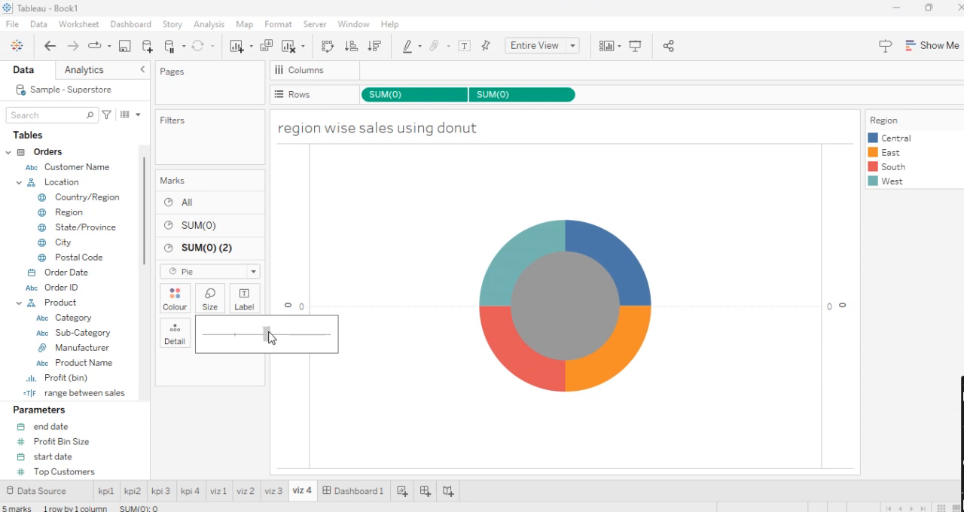
click(223, 412)
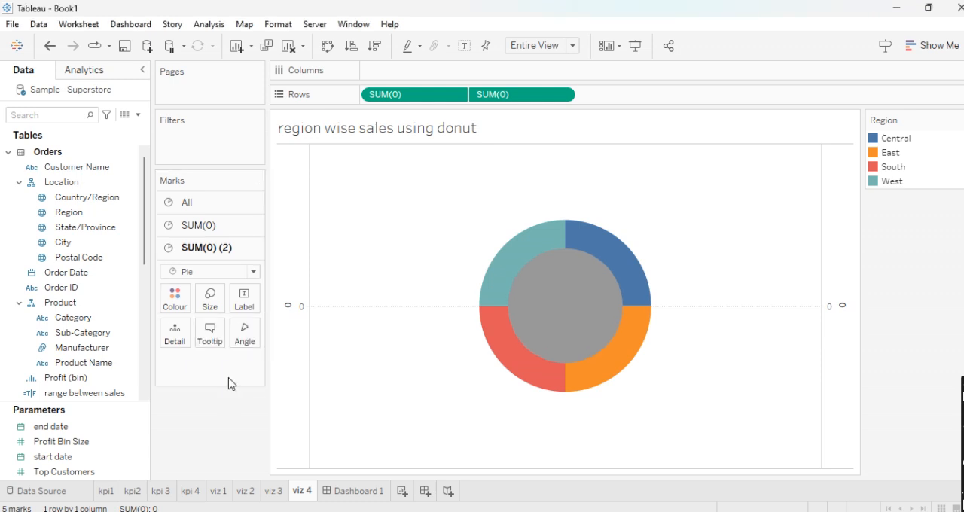
click(211, 302)
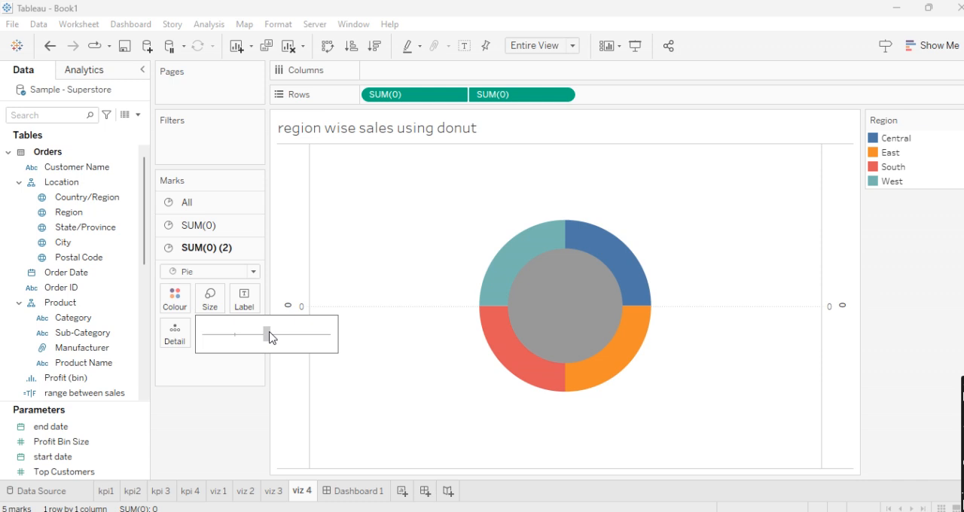
drag(273, 336, 273, 336)
click(236, 400)
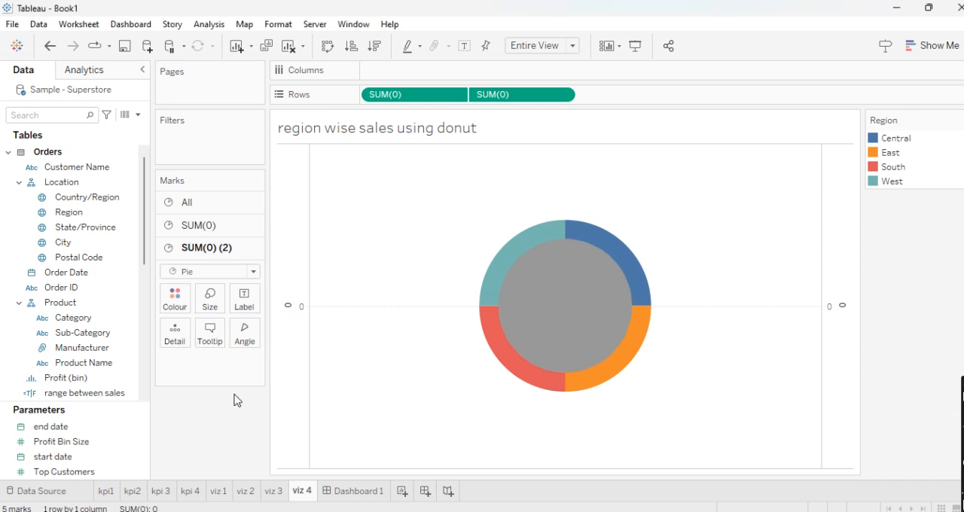
- Label the grey centre pie with the Sales measure
click(50, 338)
click(65, 242)
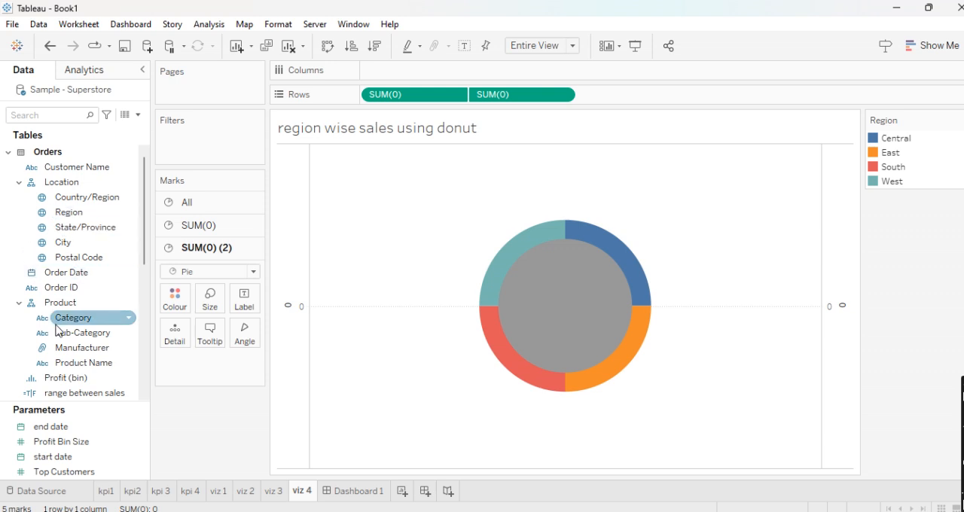
scroll(60, 321, down, 2)
scroll(60, 366, down, 4)
drag(55, 258, 231, 303)
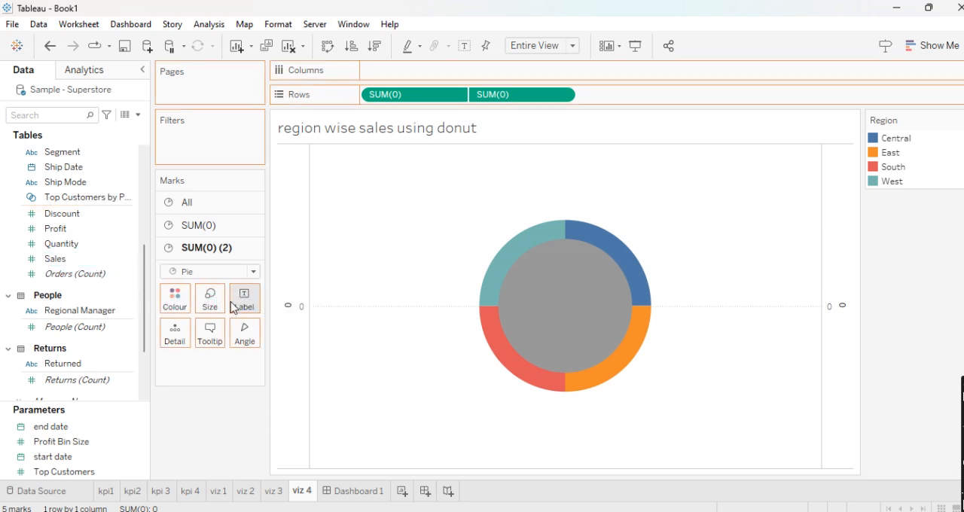
- Label the slices of the outer ring with Region and Sales
click(188, 225)
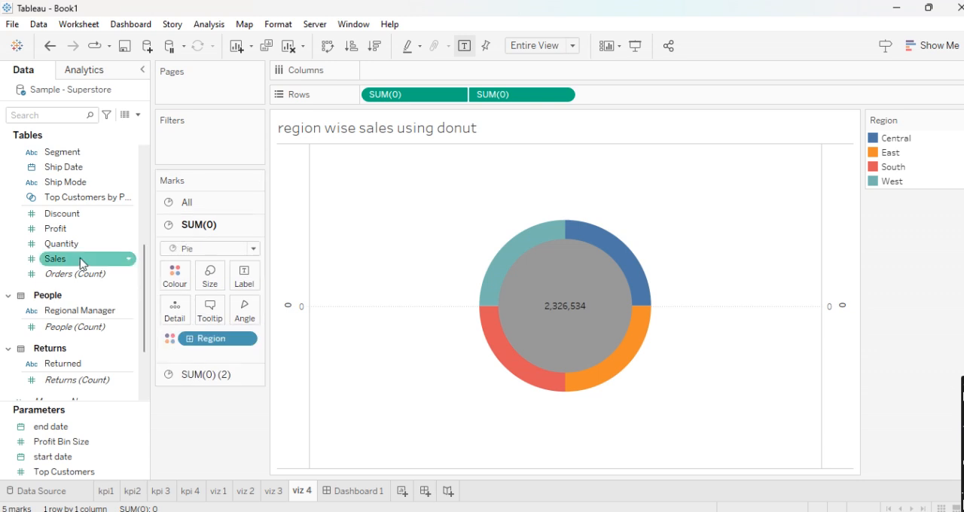
scroll(80, 259, up, 3)
scroll(80, 258, up, 2)
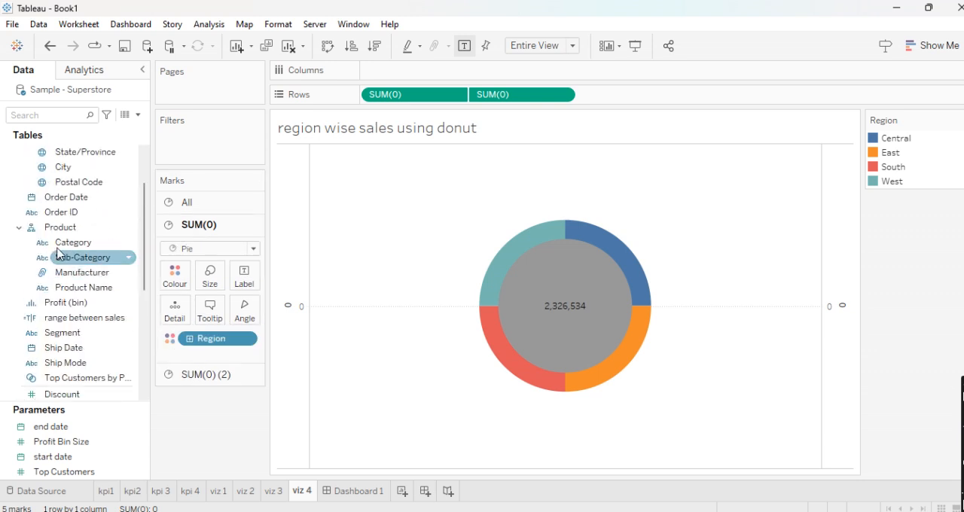
scroll(64, 182, up, 2)
drag(68, 212, 241, 281)
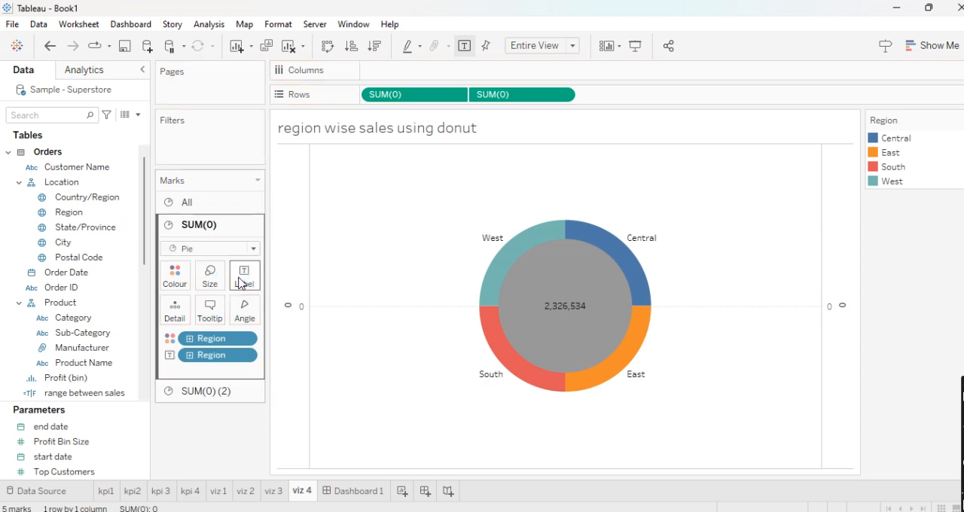
scroll(68, 319, down, 4)
drag(73, 321, 241, 281)
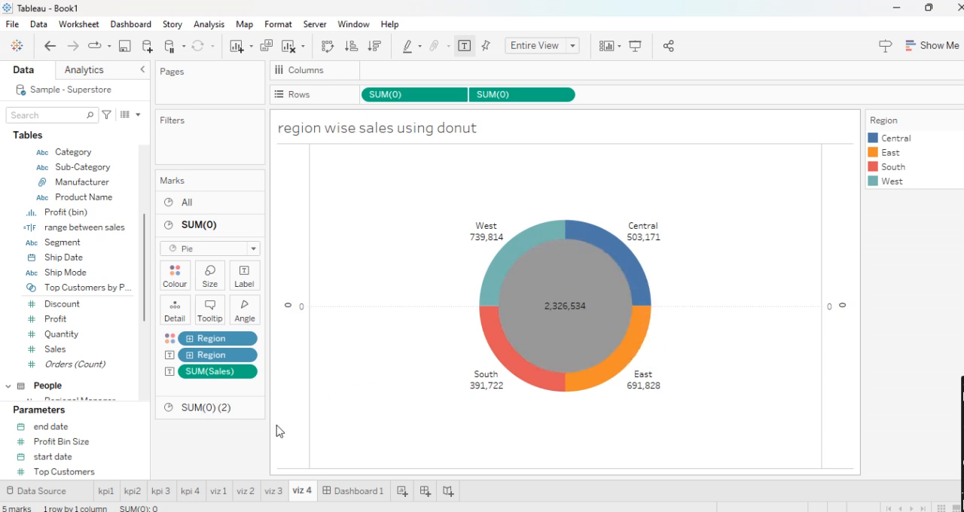
- Review the four KPI sheets for sales, profit, discount and quantity in turn
click(112, 495)
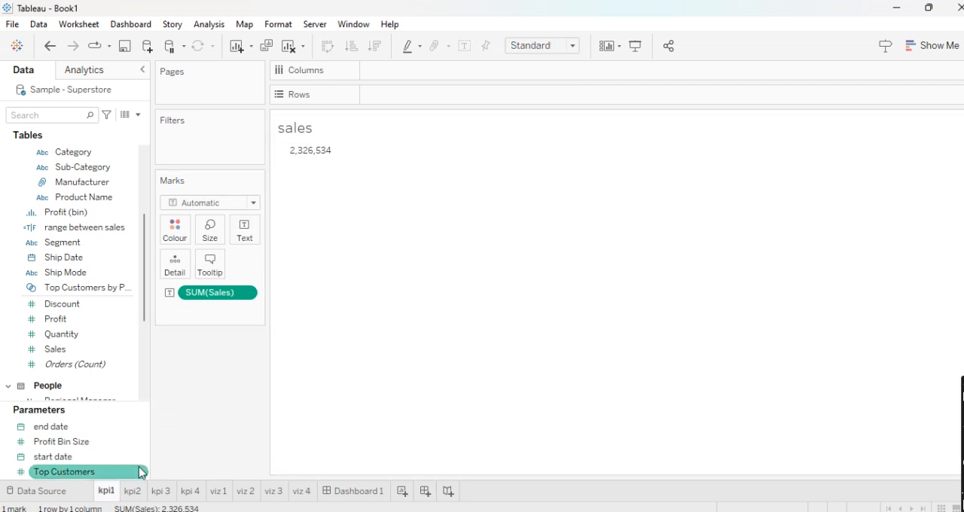
click(136, 490)
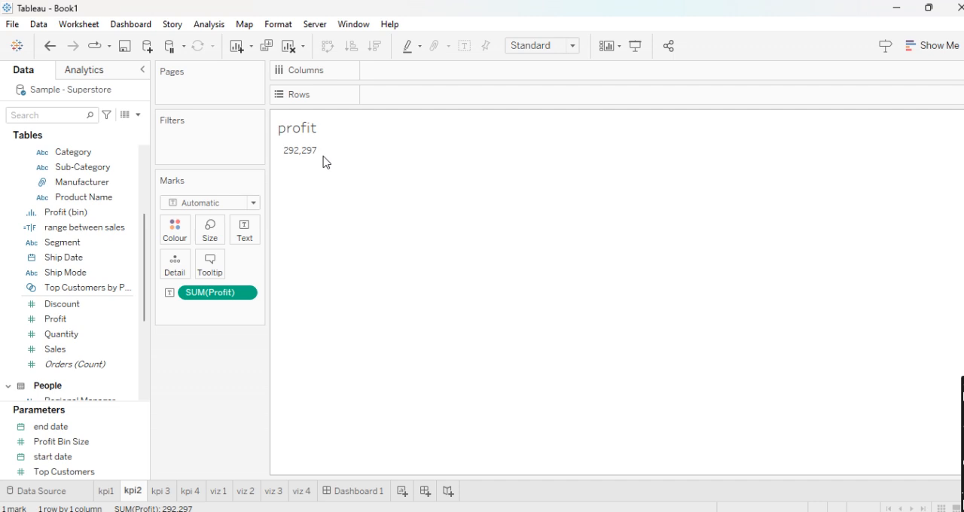
click(164, 492)
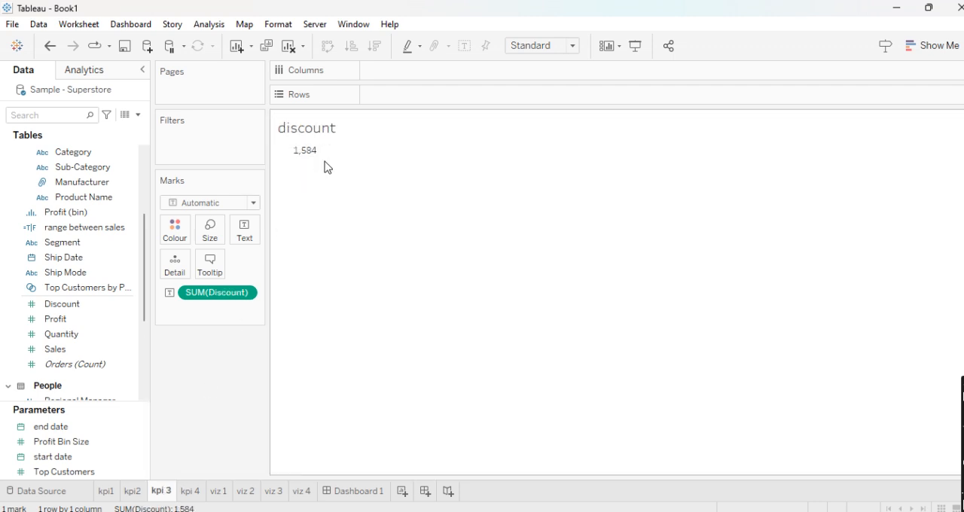
click(192, 492)
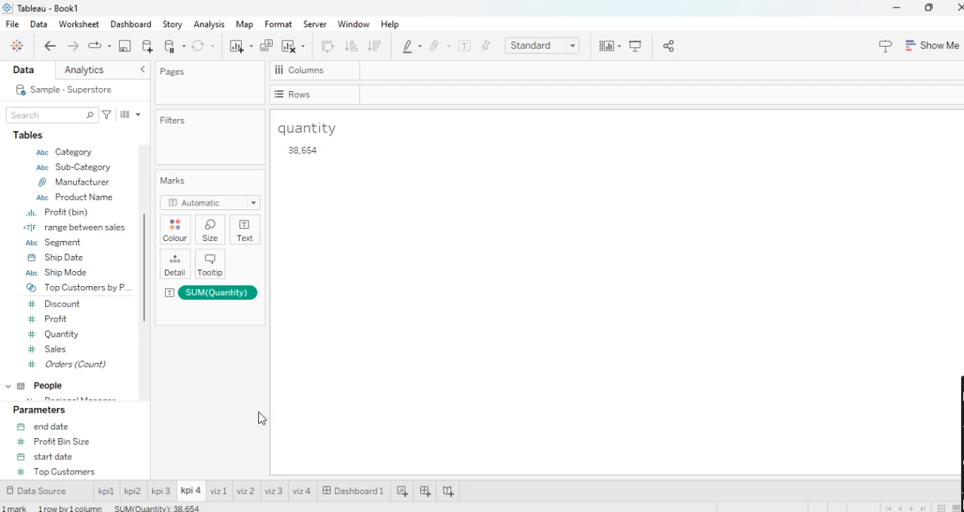
- On the statewise profit sheet, examine the formula of the range between sales calculated field and close it without edits
click(218, 492)
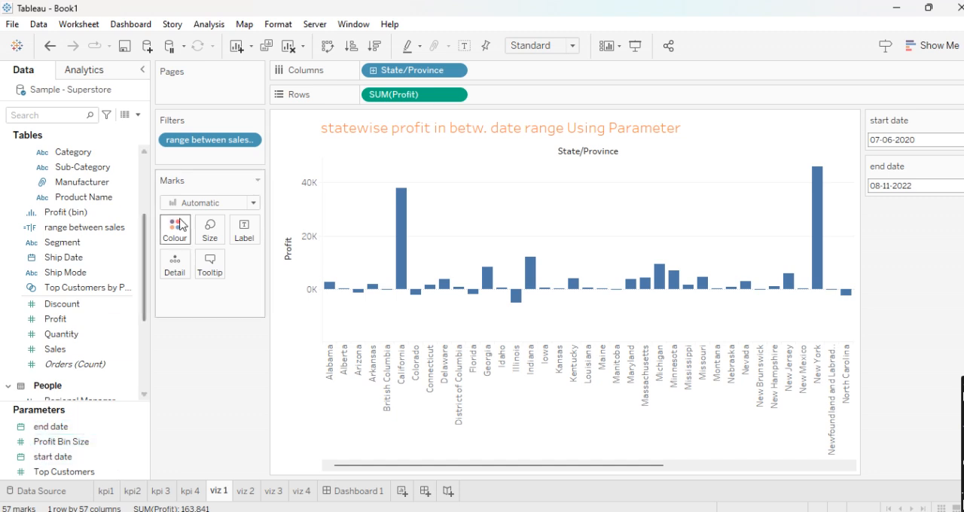
scroll(83, 263, up, 2)
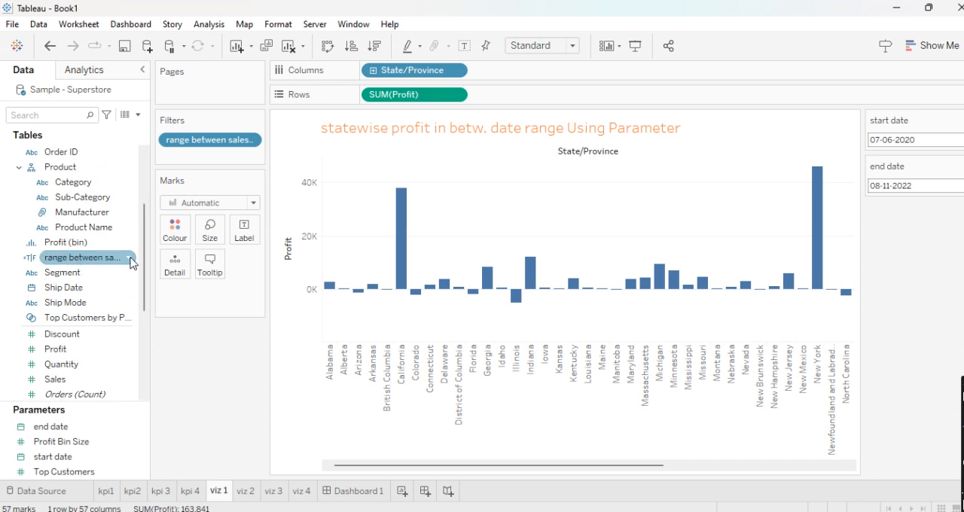
click(131, 261)
click(199, 89)
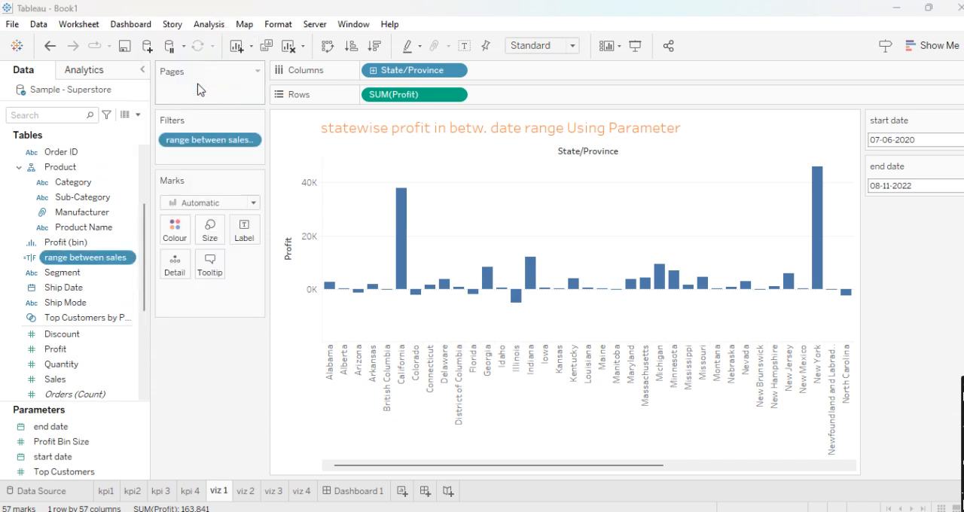
drag(242, 279, 326, 287)
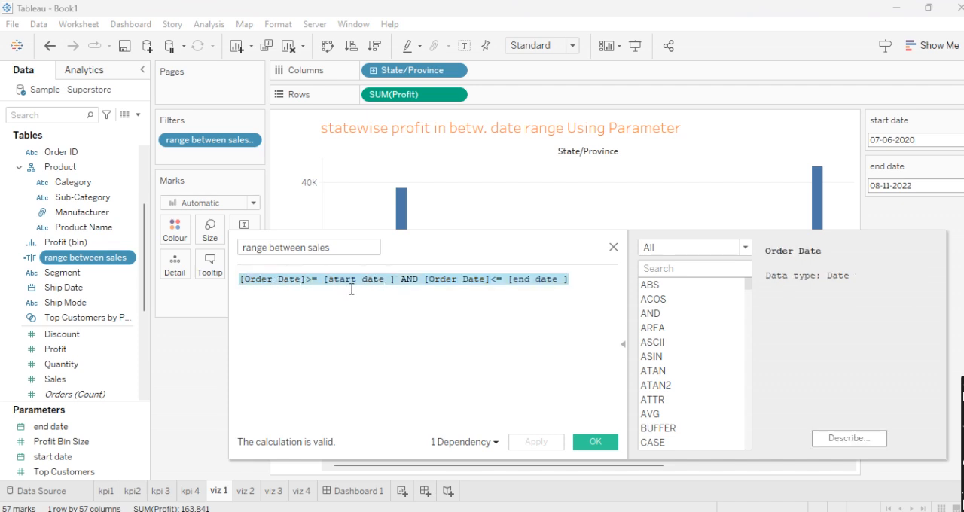
drag(314, 286, 312, 283)
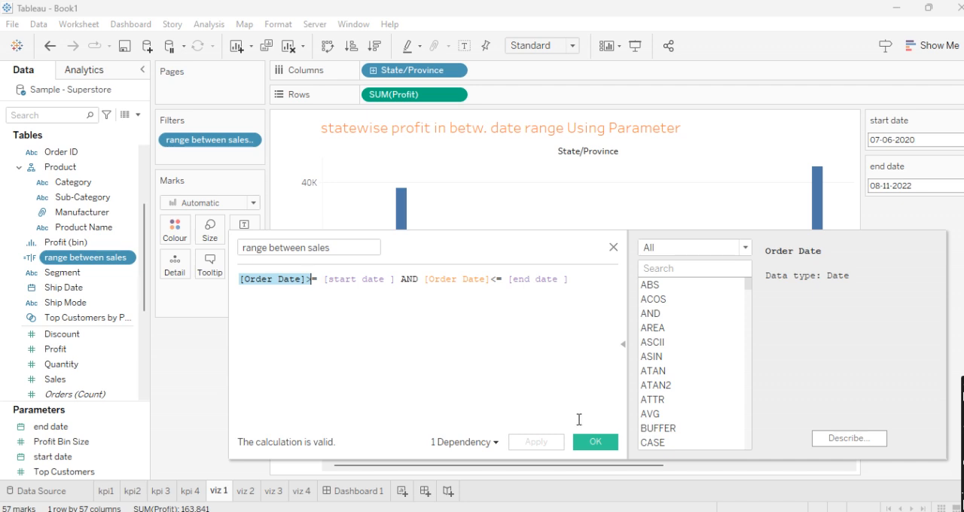
click(596, 444)
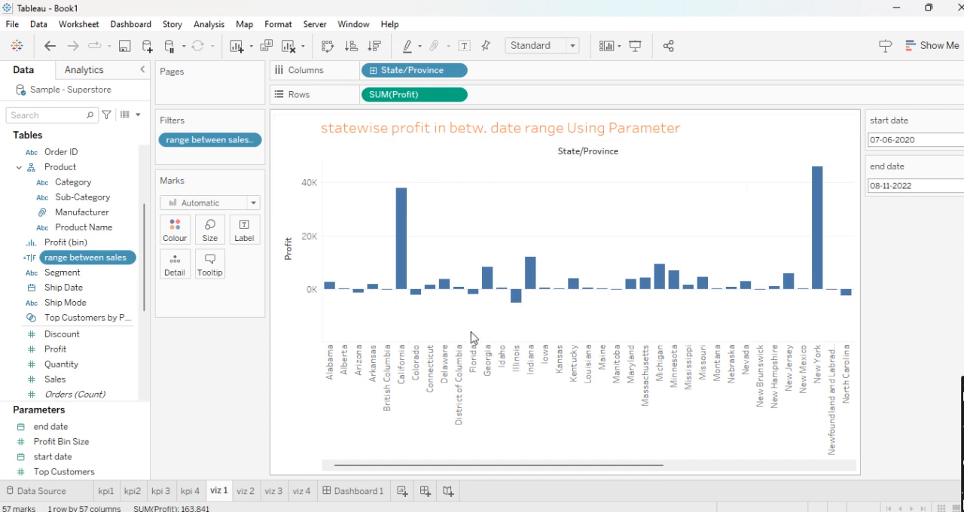
- On the category sales sheet viz 2, examine the formula of the max and min sales highlight calculation and close it without edits
click(247, 491)
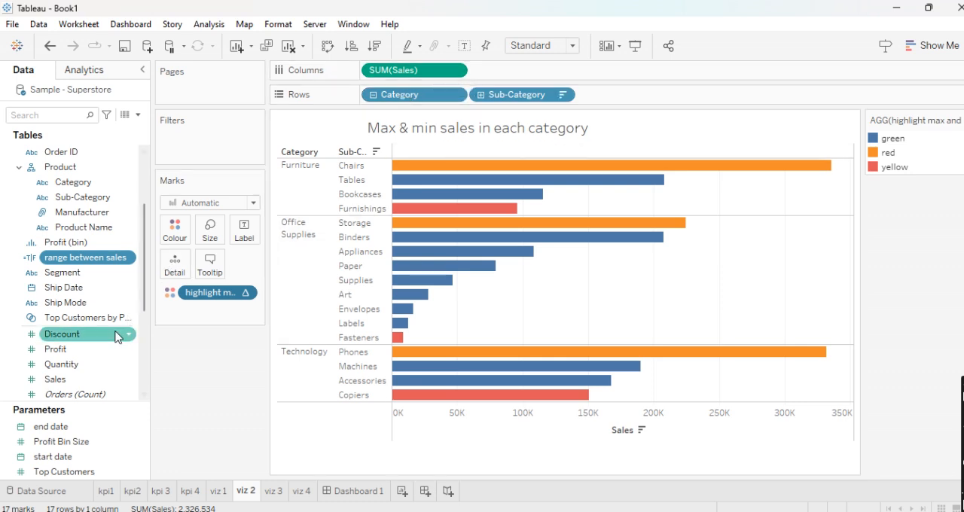
scroll(108, 390, down, 5)
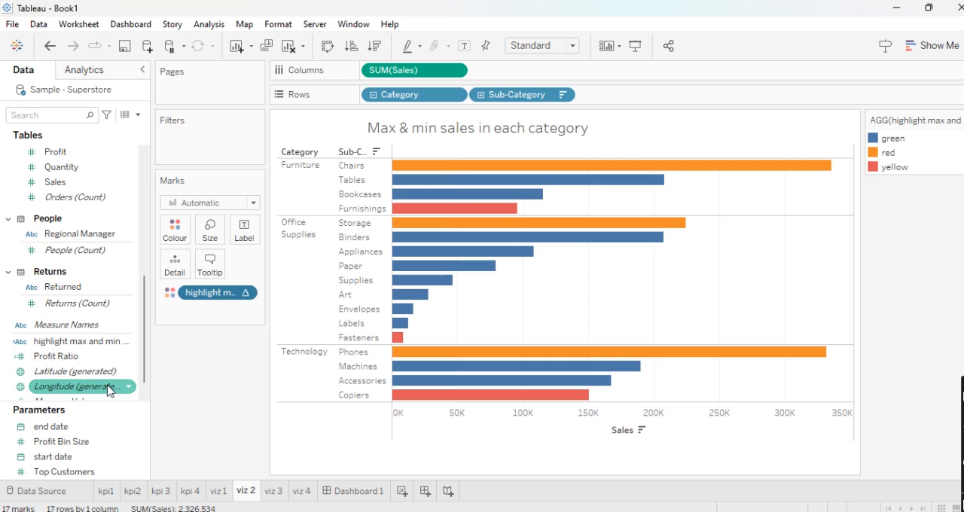
click(129, 342)
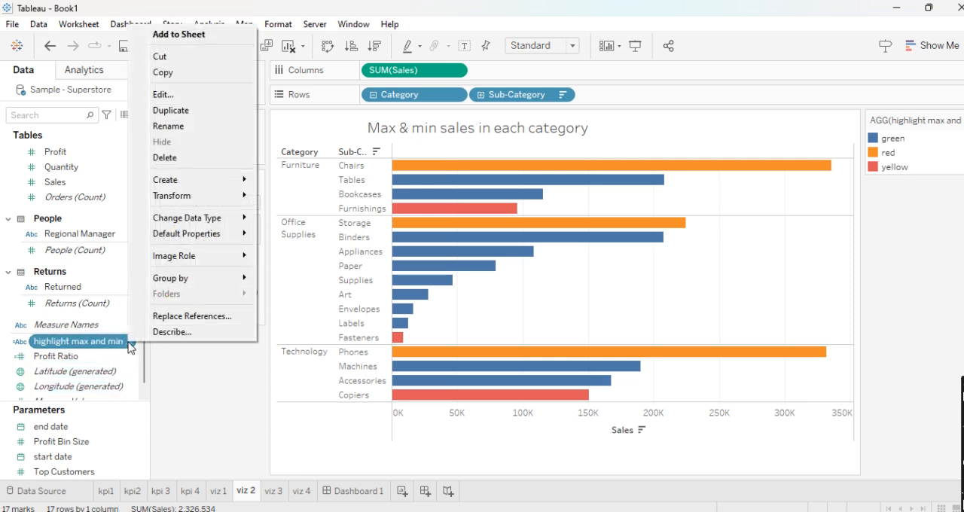
click(204, 99)
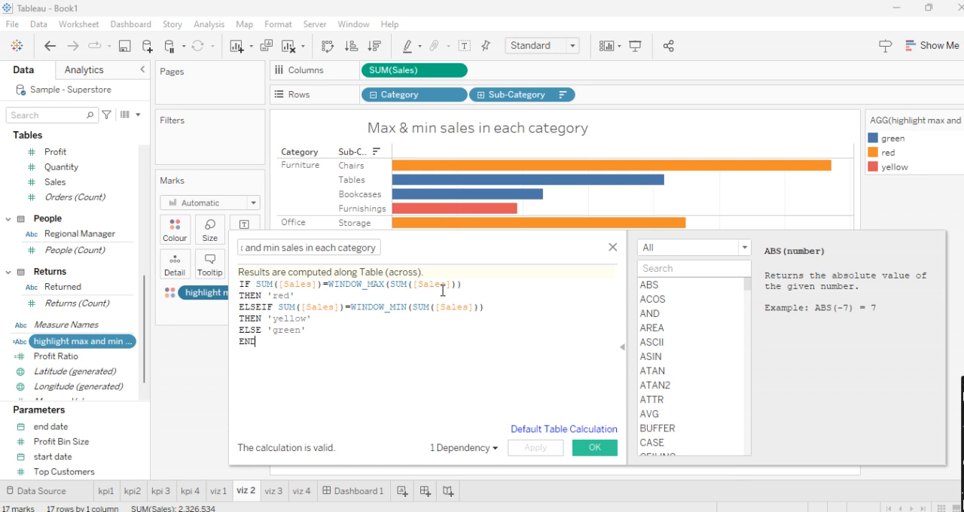
click(595, 450)
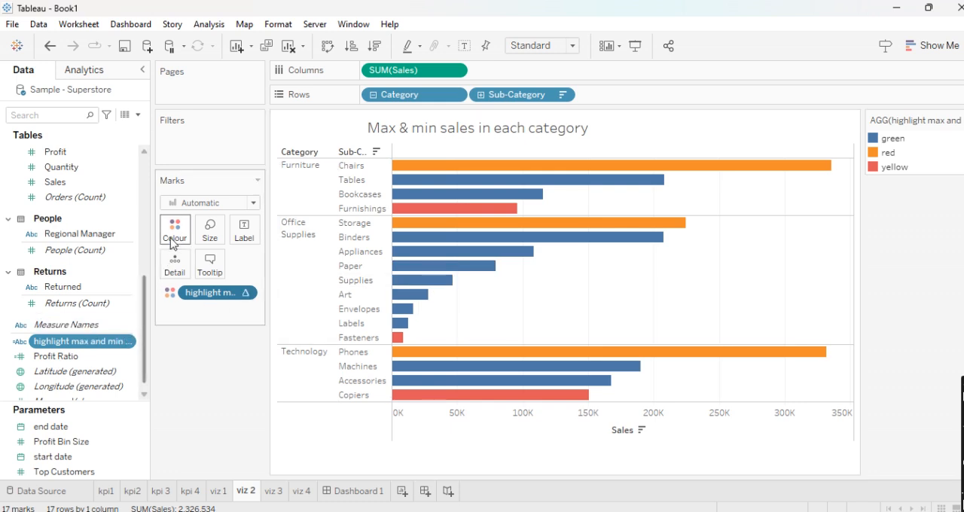
- Compute the highlight table calculation that colours the category sales bars using Pane (down)
click(245, 294)
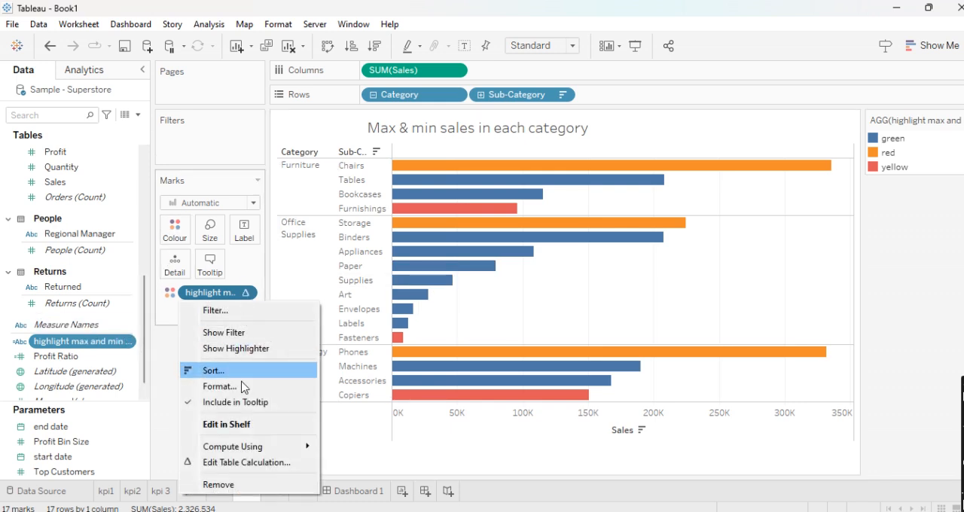
mouse_move(277, 449)
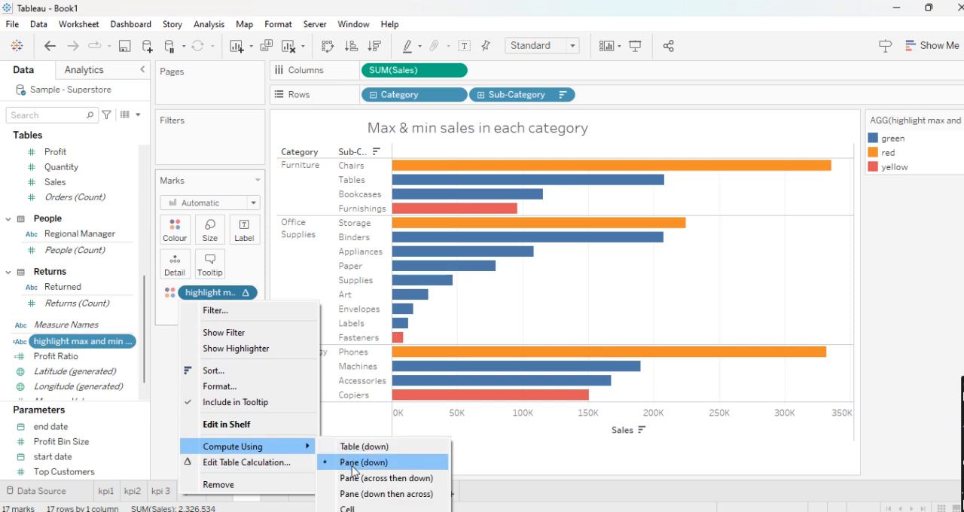
click(353, 467)
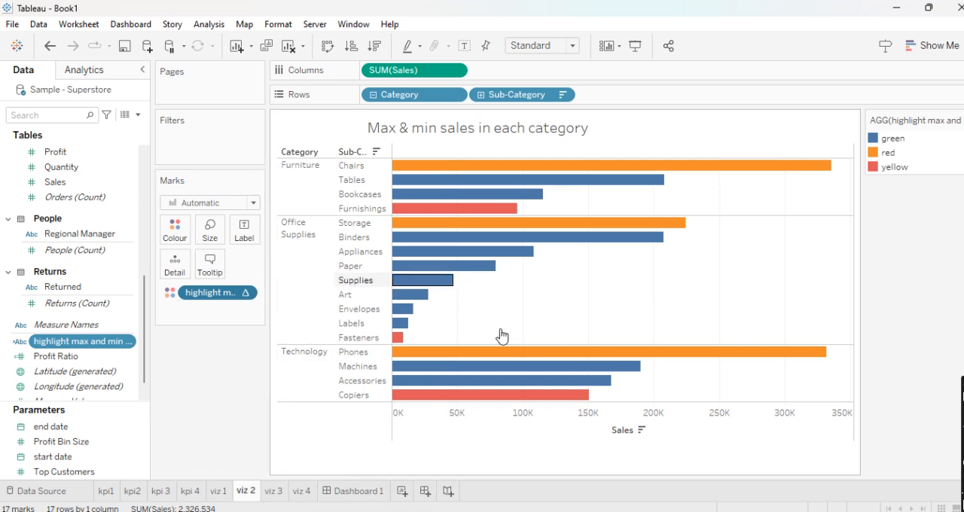
- Assign the green palette colour to the "green" item of the max and min highlight legend and clear the legend highlighting
double_click(876, 140)
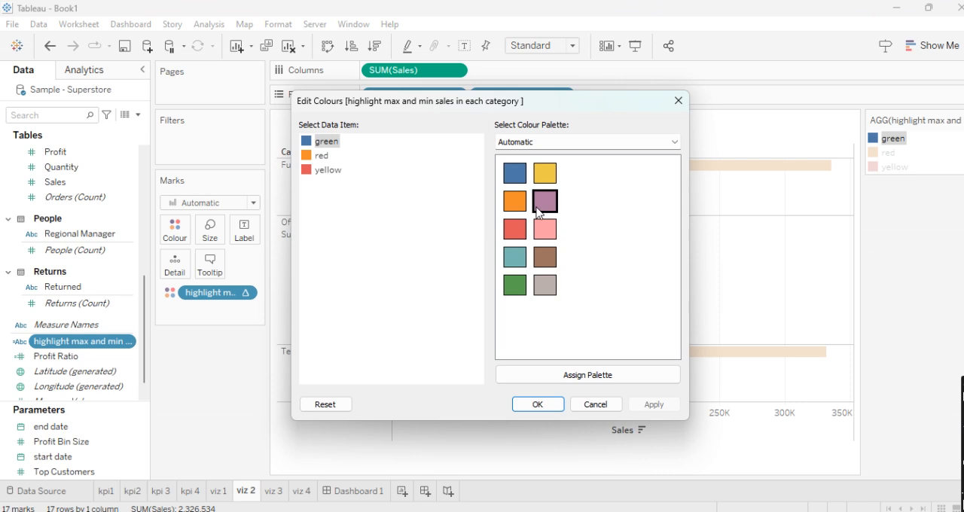
click(523, 289)
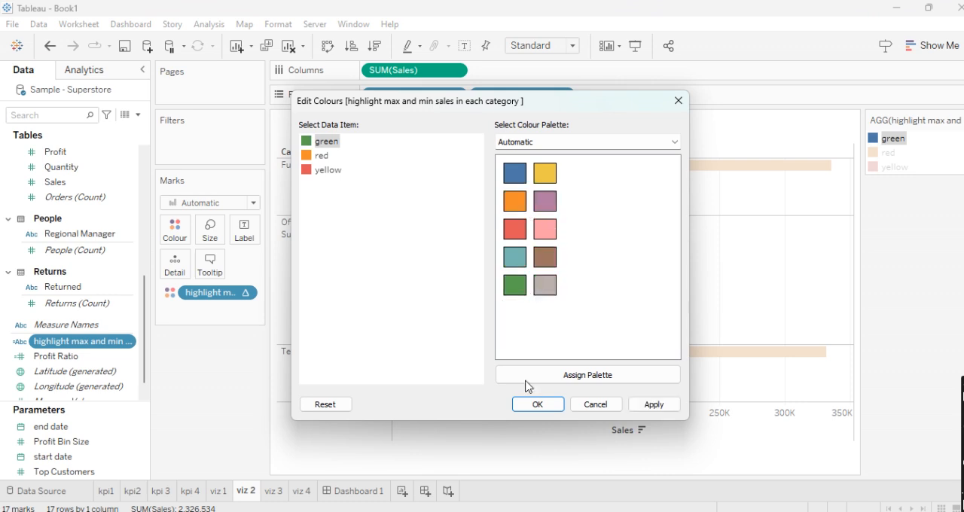
click(532, 405)
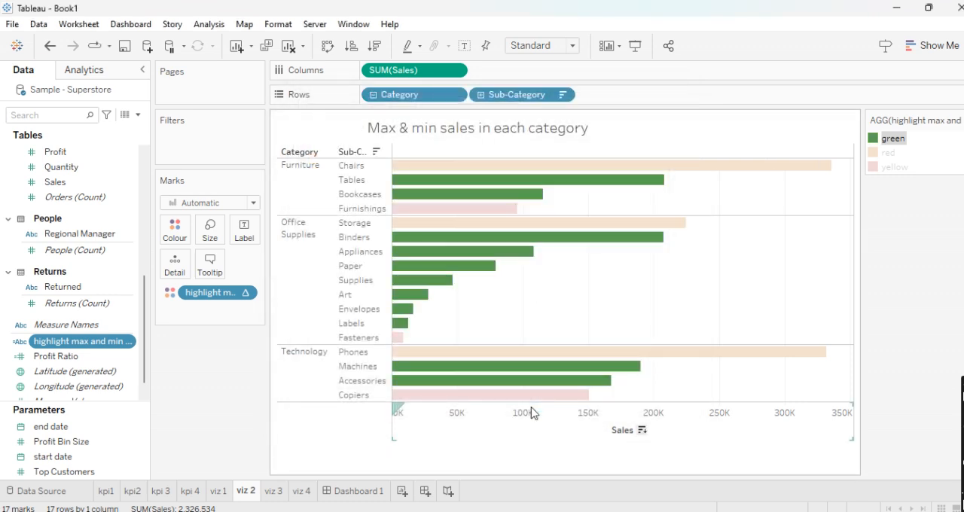
click(871, 281)
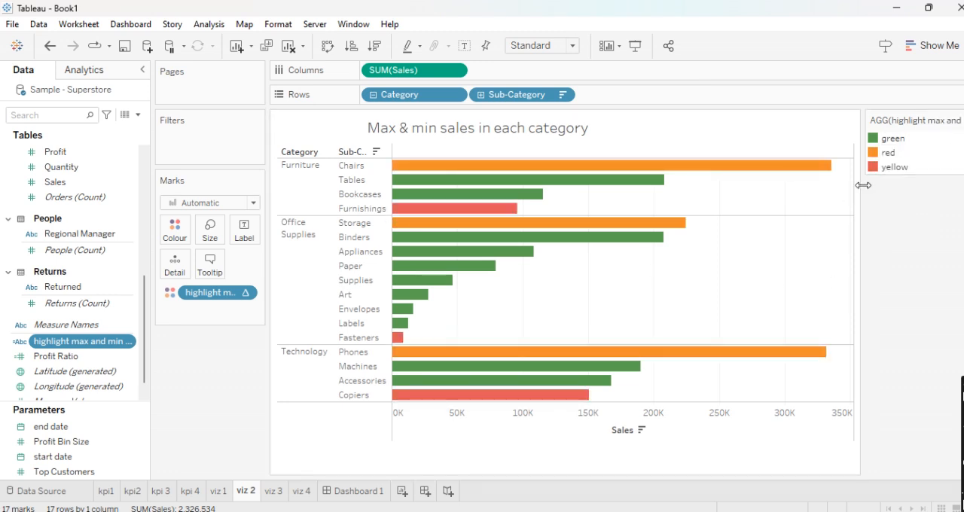
- Review the sheet viz 3 showing the top 5 customers in each region
click(277, 490)
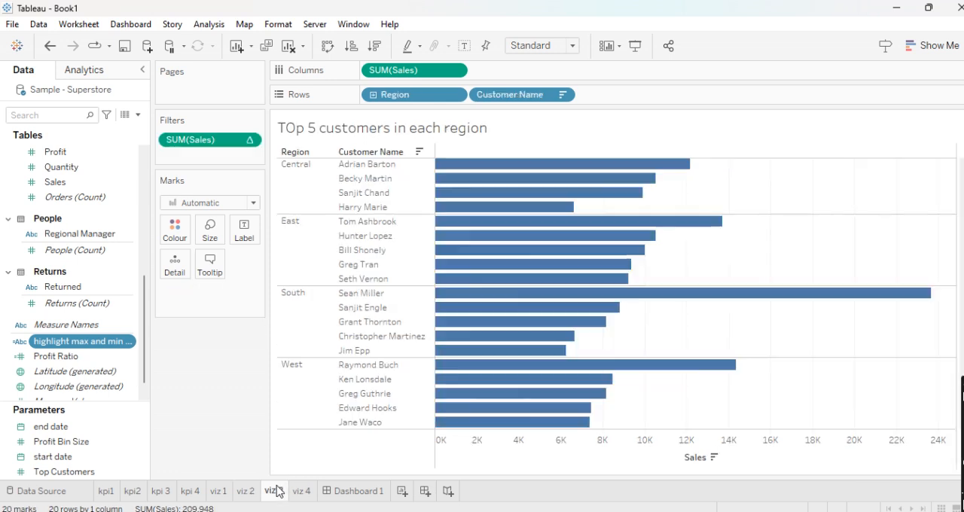
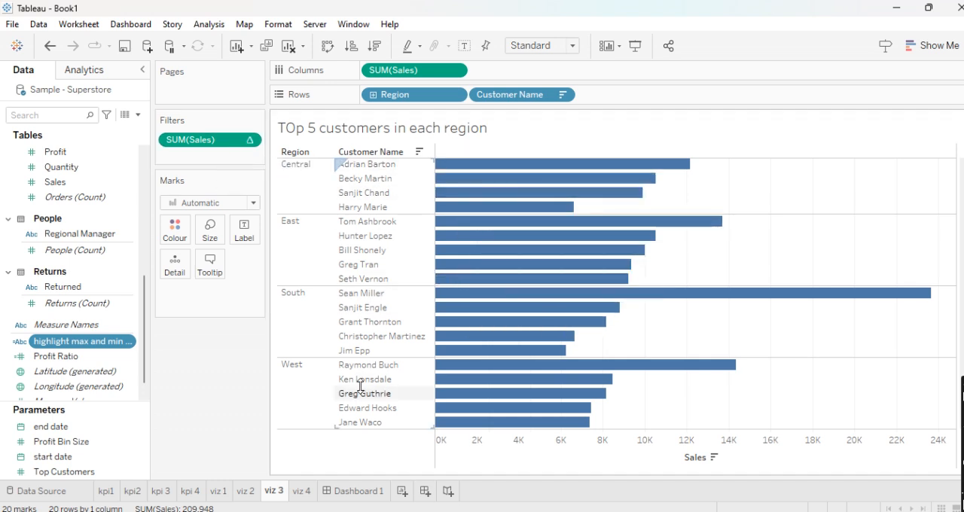
- Look over the viz 4 donut sheet, open Dashboard 1 and set its size to Automatic
click(304, 494)
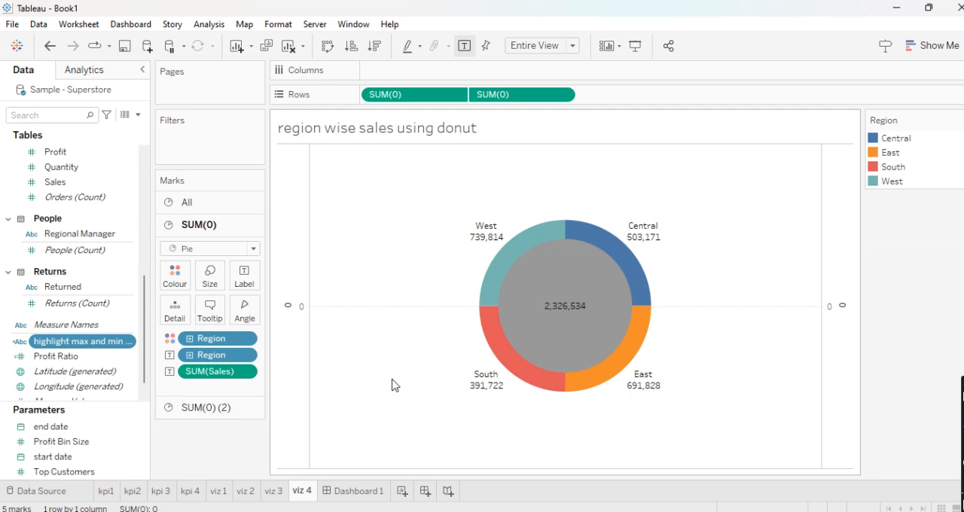
click(359, 491)
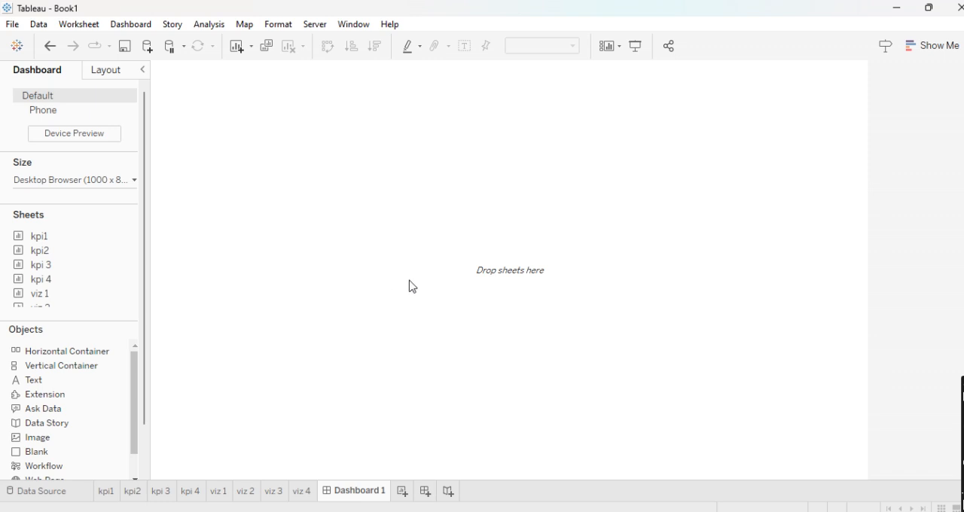
double_click(116, 265)
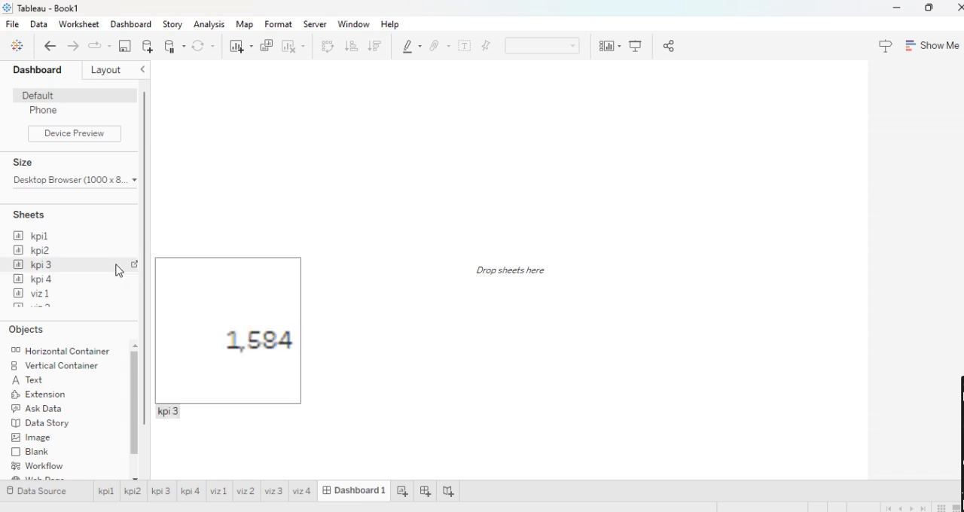
key(ctrl+z)
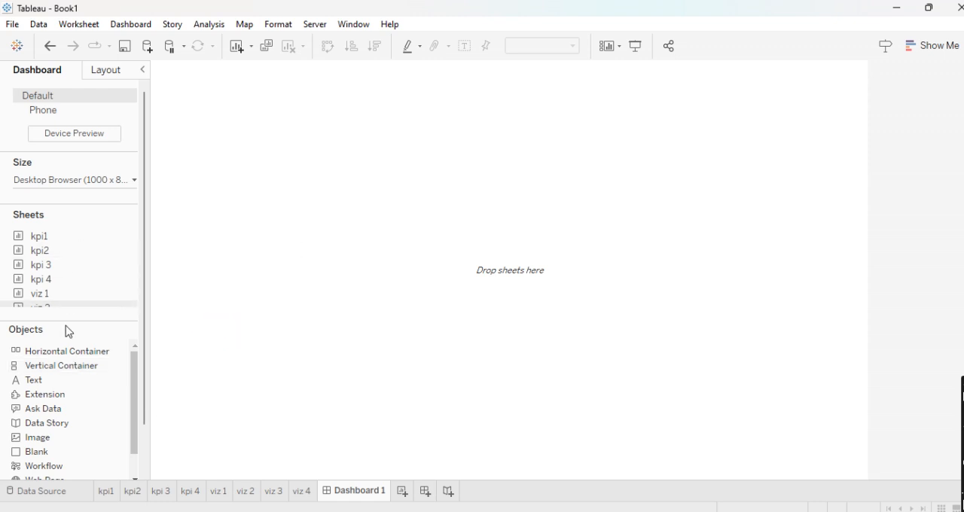
click(128, 180)
click(101, 205)
click(82, 228)
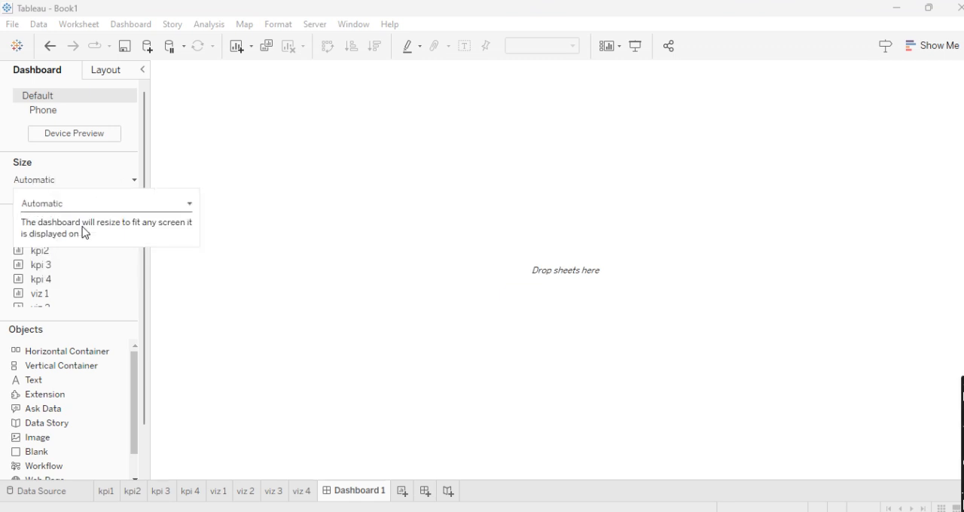
click(256, 269)
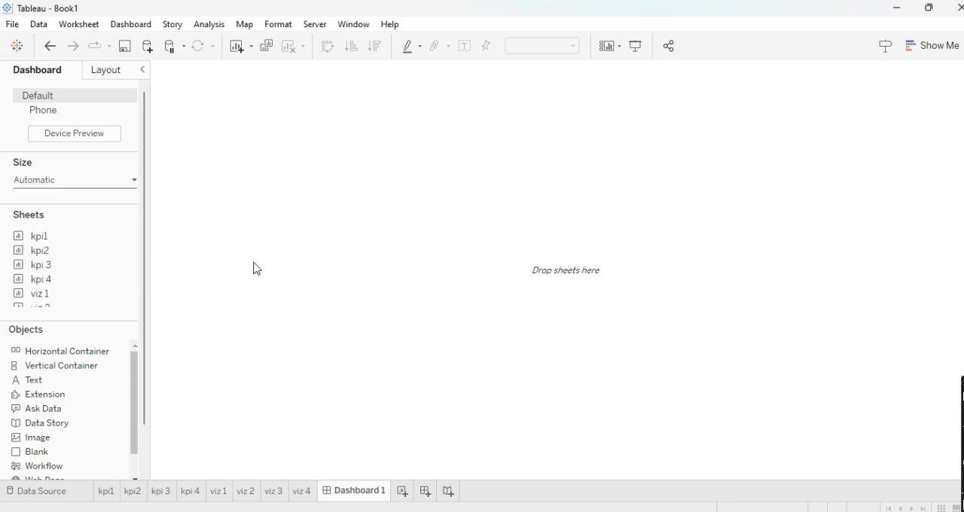
- Switch the dashboard to a fixed custom size of 1155 x 584 px and narrow the side pane
click(131, 181)
click(115, 204)
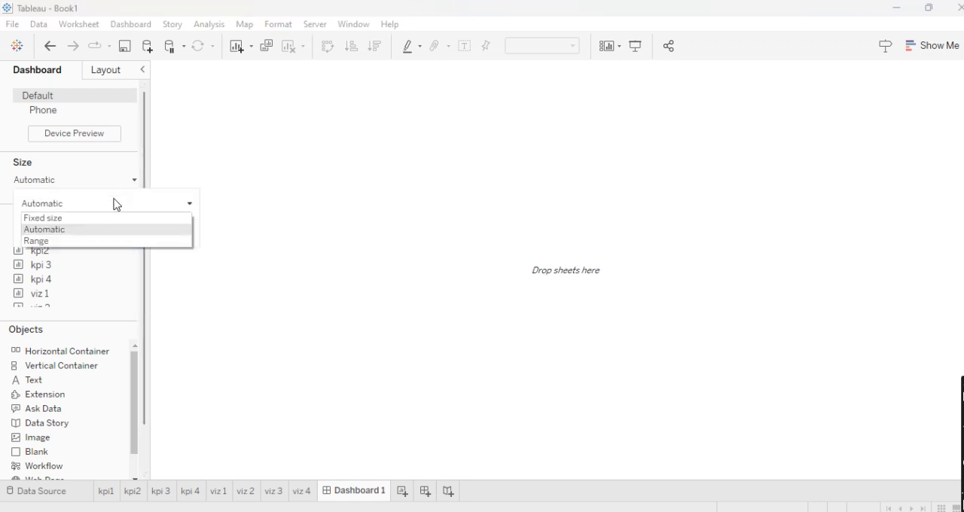
click(103, 219)
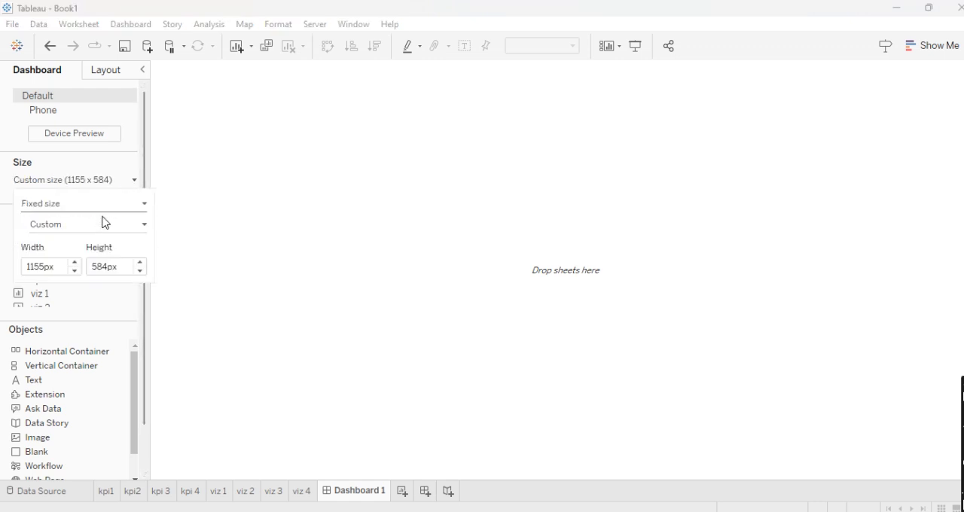
click(278, 258)
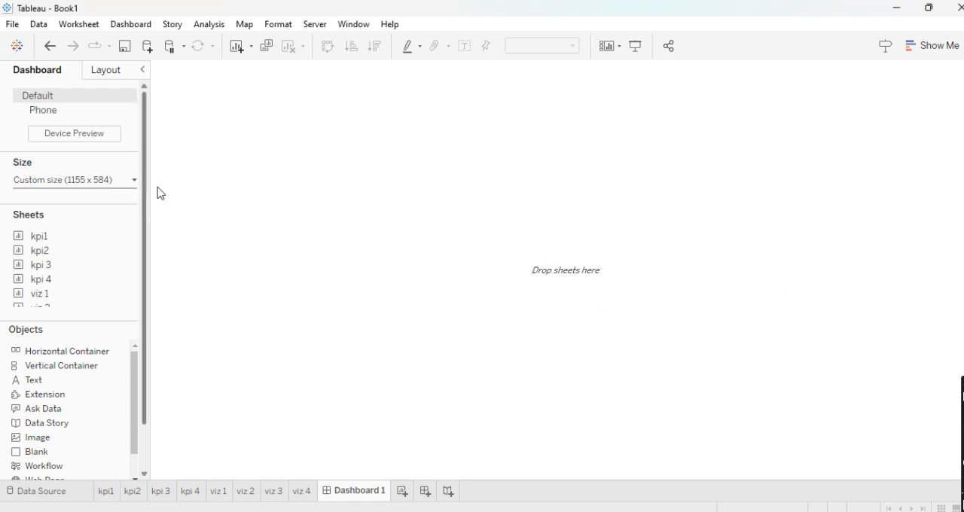
drag(149, 188, 124, 186)
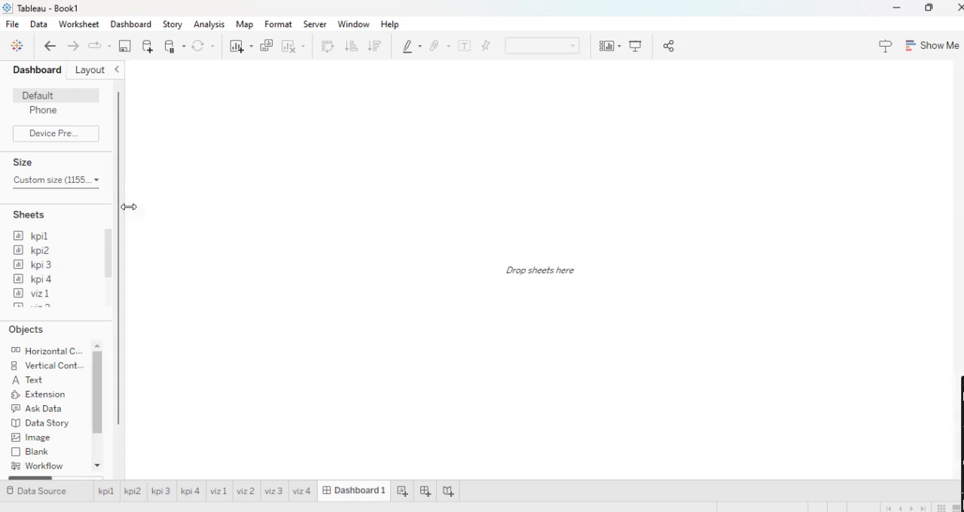
drag(125, 204, 130, 208)
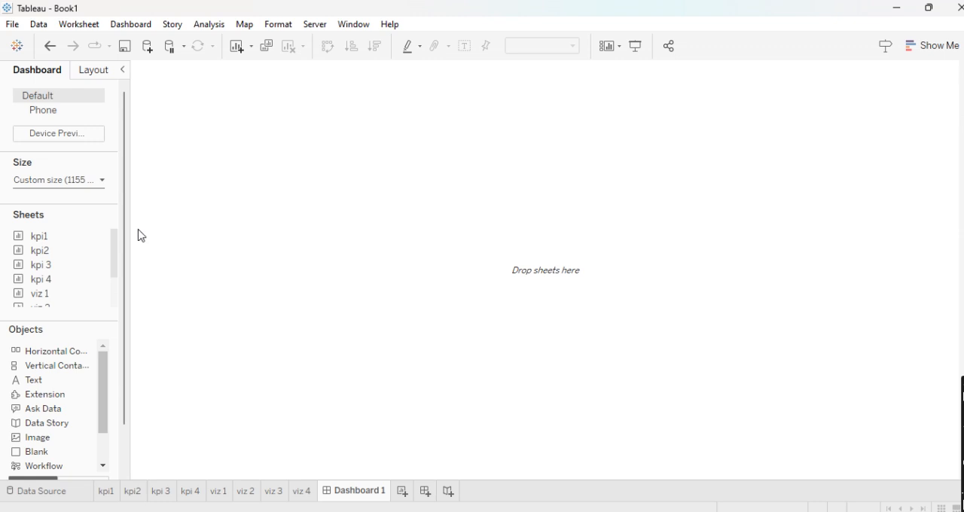
- Add a vertical container filling the empty dashboard and look through the other available objects
drag(40, 366, 347, 140)
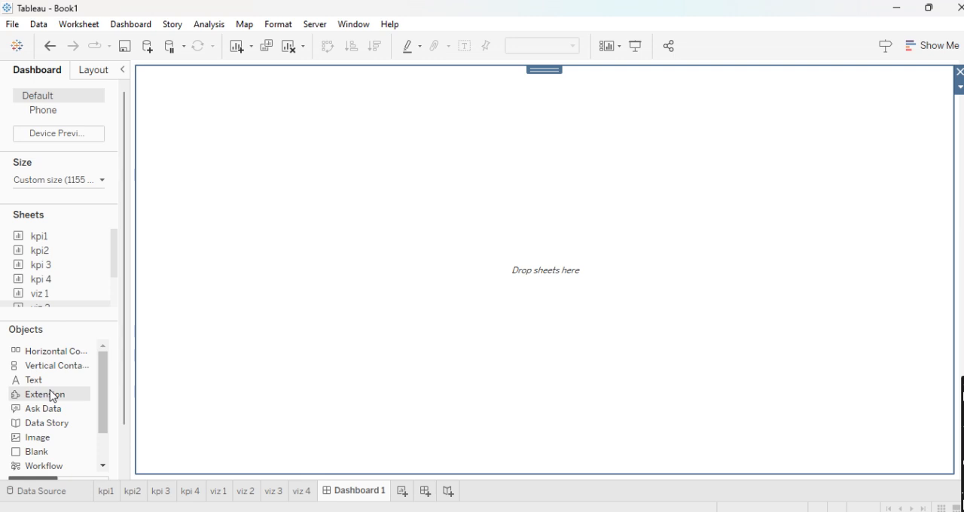
click(57, 478)
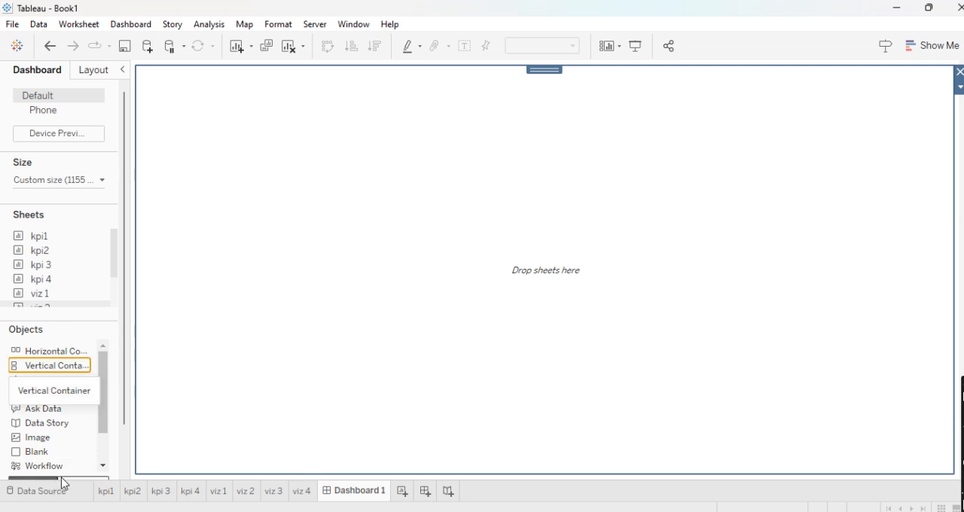
scroll(67, 432, down, 2)
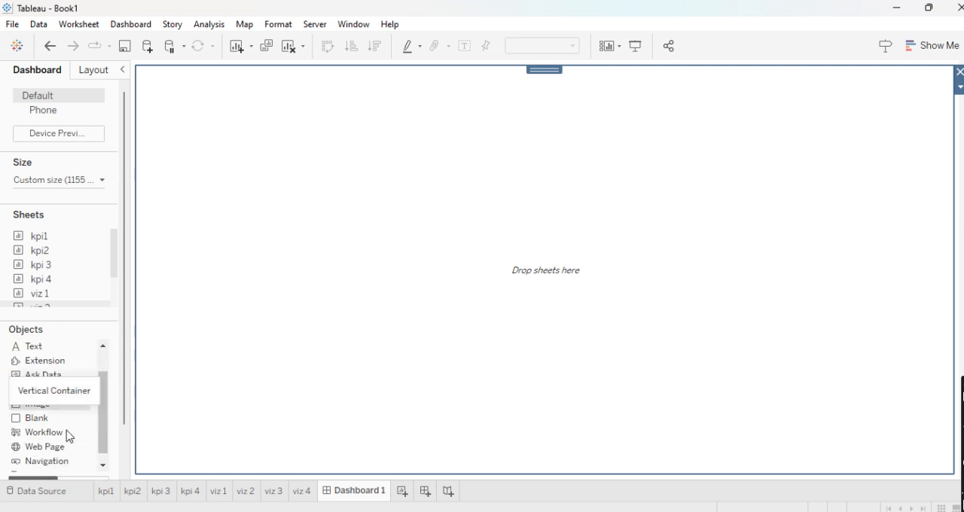
drag(106, 391, 104, 357)
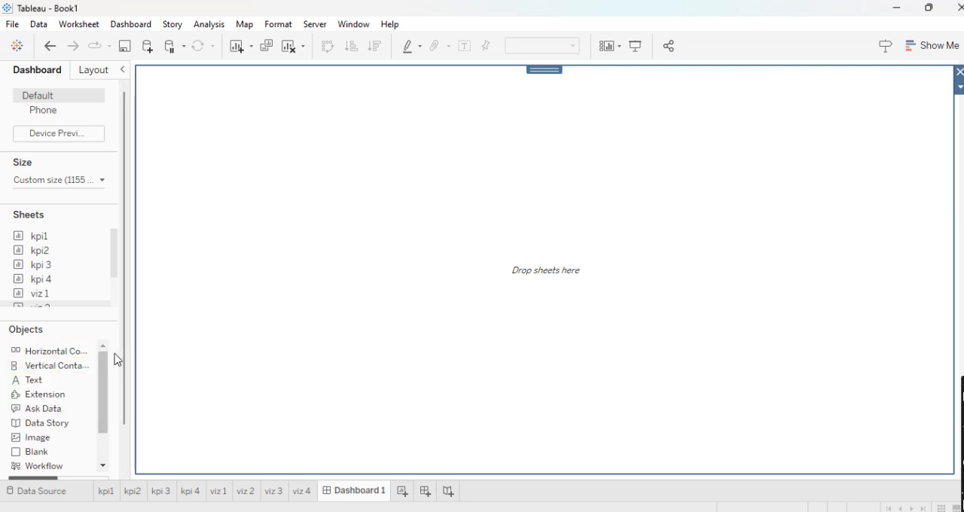
mouse_move(60, 251)
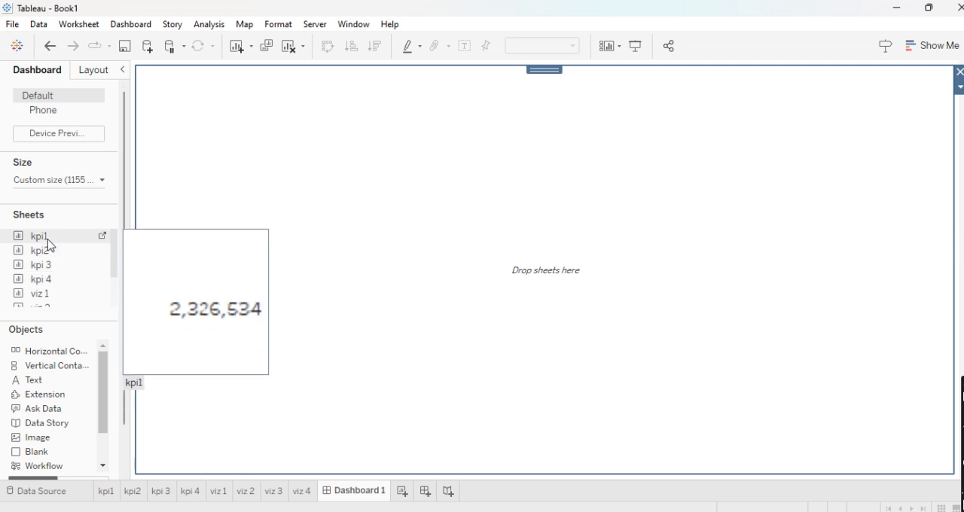
- Add a horizontal container along the dashboard's left side and narrow it to about 115 px wide
drag(37, 356, 213, 127)
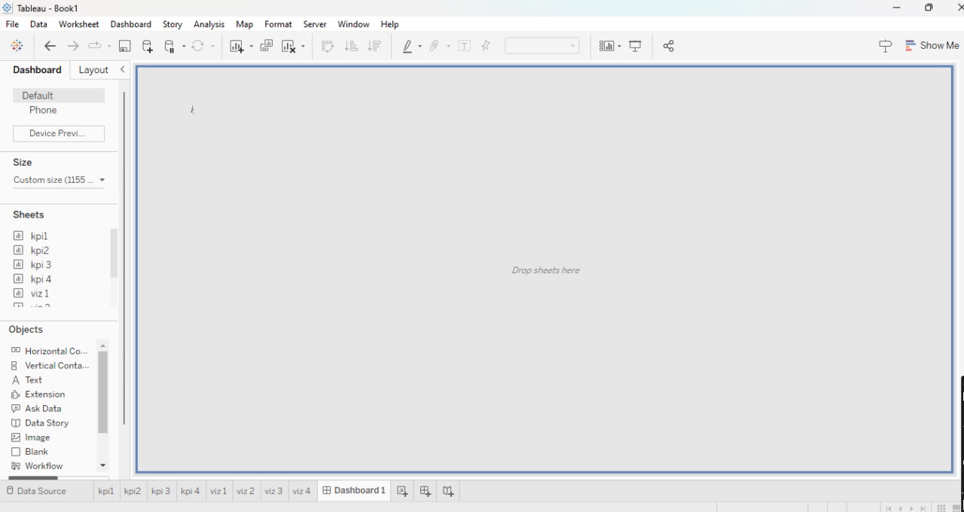
drag(164, 108, 153, 111)
drag(545, 170, 219, 181)
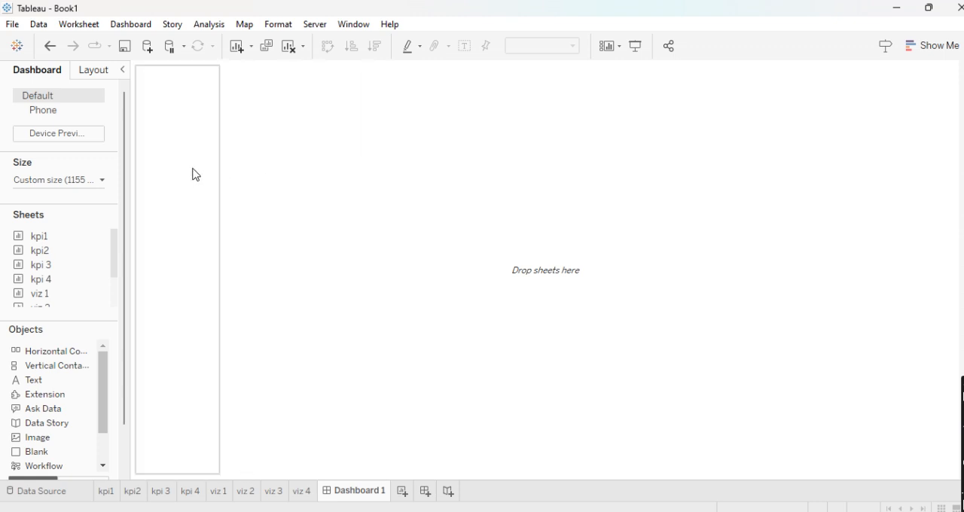
- Give both the narrow horizontal container and the large vertical container a solid black border
click(108, 74)
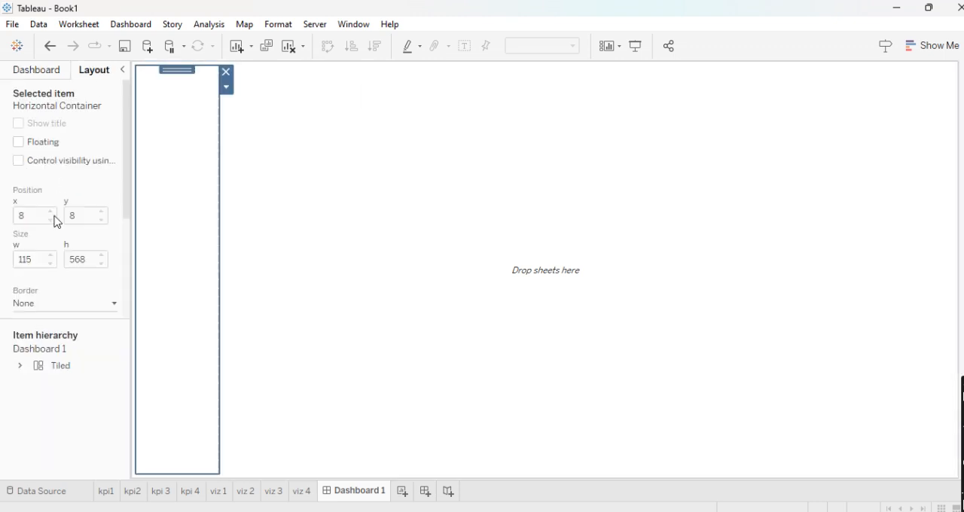
click(54, 304)
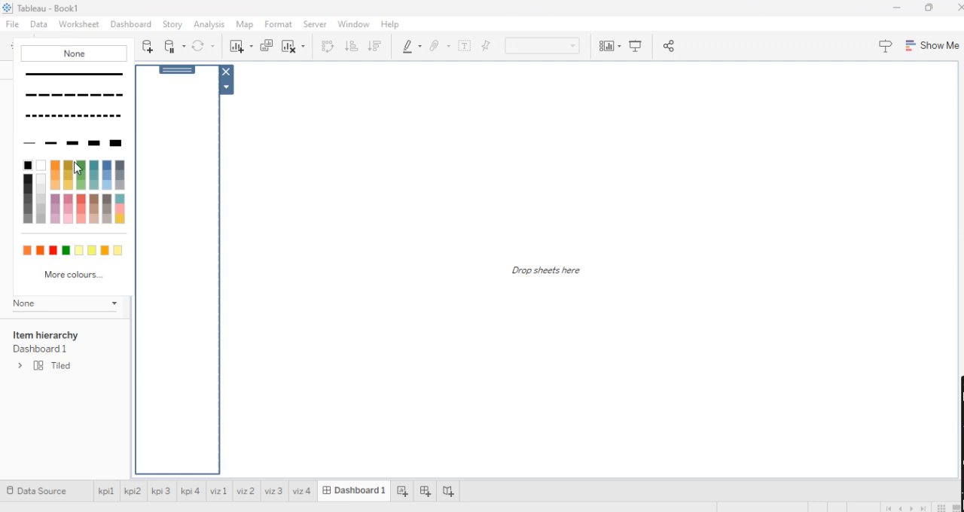
click(327, 153)
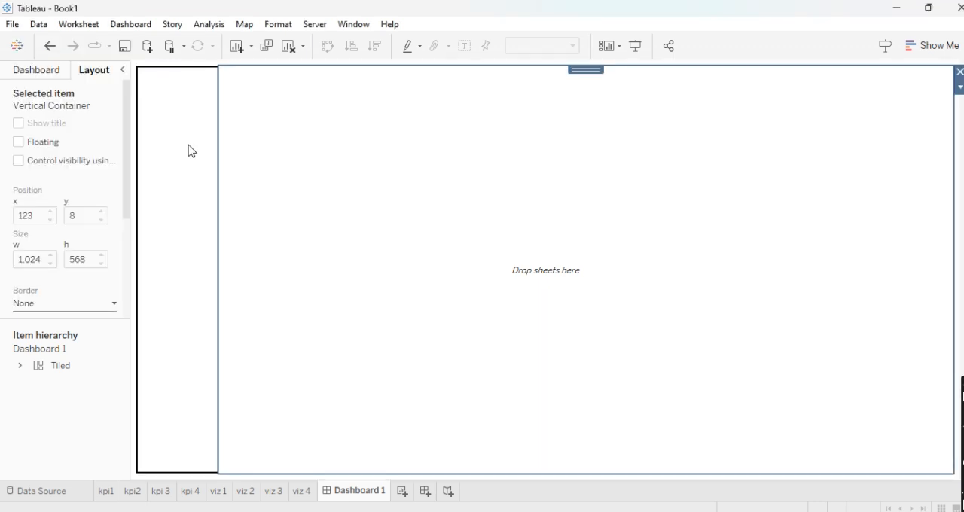
click(81, 303)
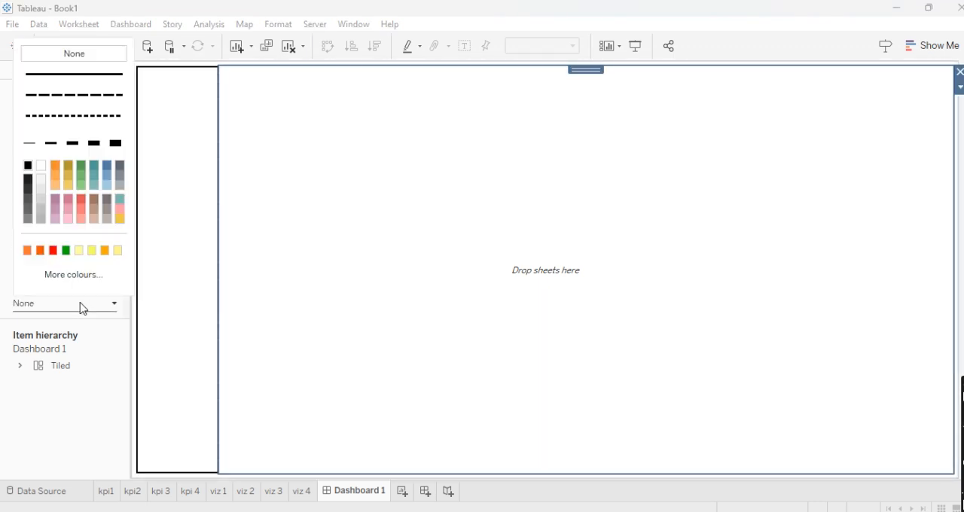
click(51, 142)
click(194, 143)
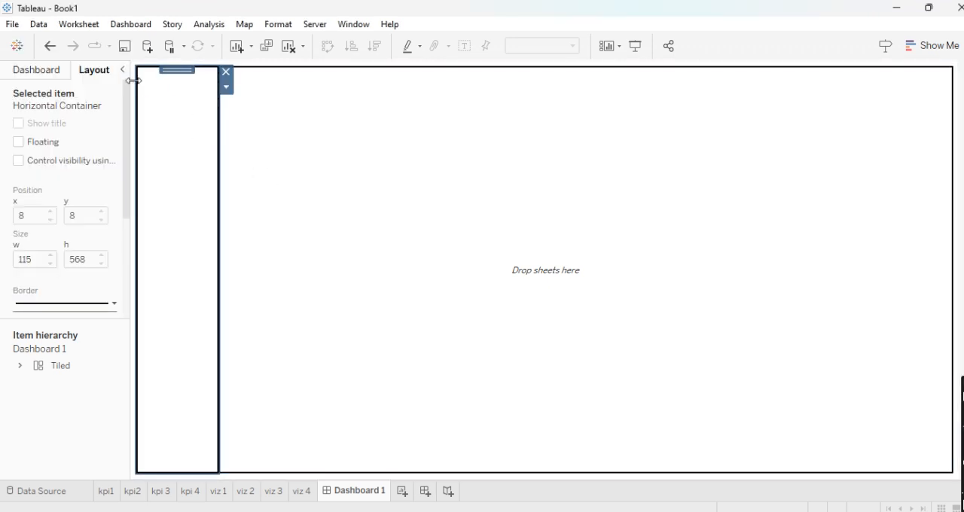
- Stack the sheets kpi1, kpi2, kpi 3 and kpi 4 in the dashboard's narrow left column and distribute the container's contents evenly
click(57, 74)
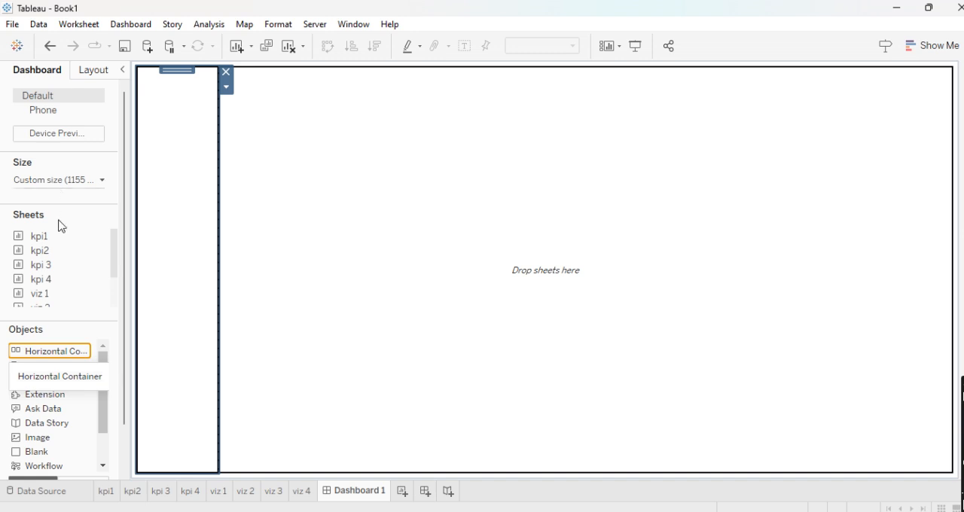
drag(56, 236, 172, 83)
click(176, 267)
drag(175, 267, 180, 165)
drag(40, 250, 171, 211)
drag(42, 272, 176, 336)
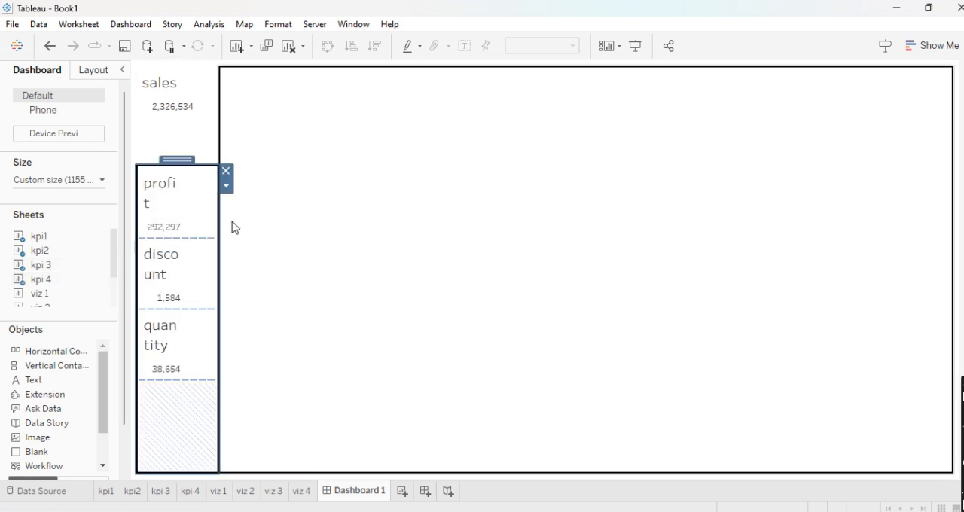
click(226, 186)
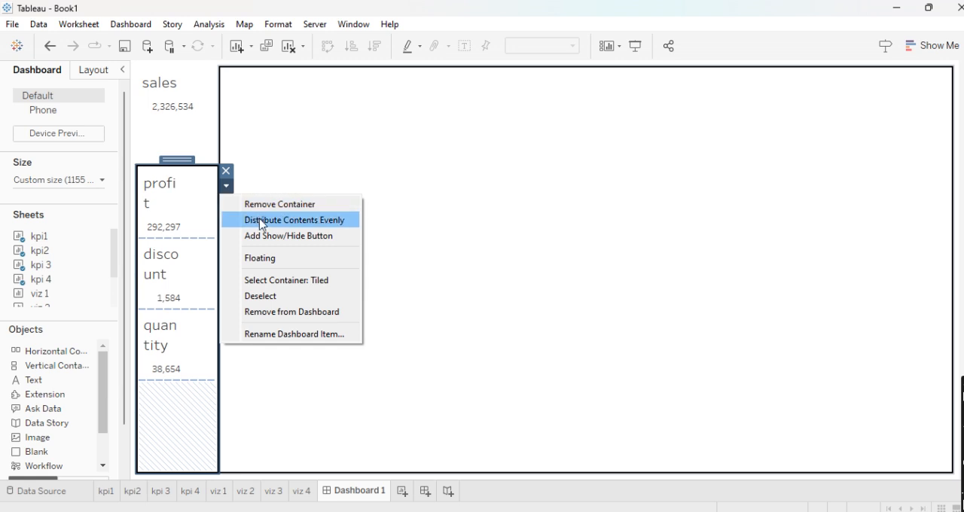
click(306, 220)
- Centre the "sales" title on the kpi1 sheet and return to Dashboard 1
click(200, 143)
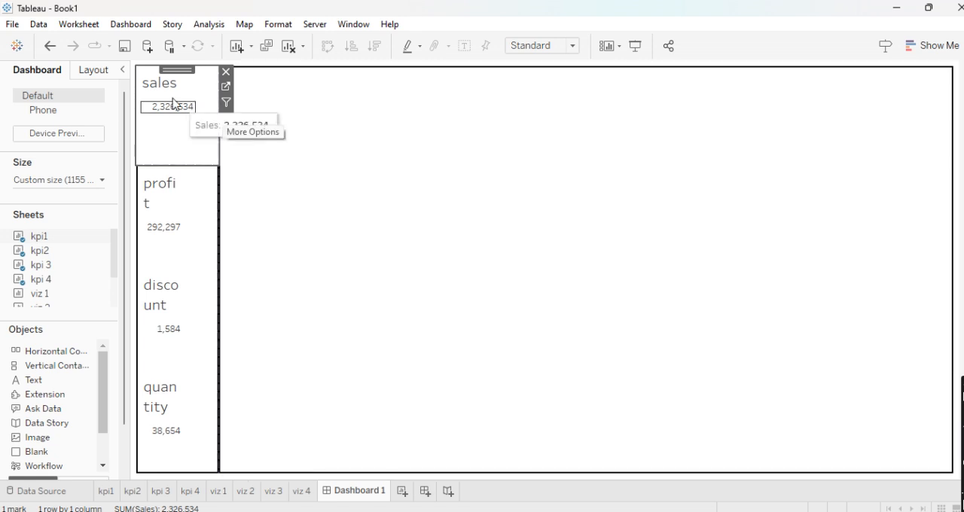
click(226, 89)
double_click(296, 128)
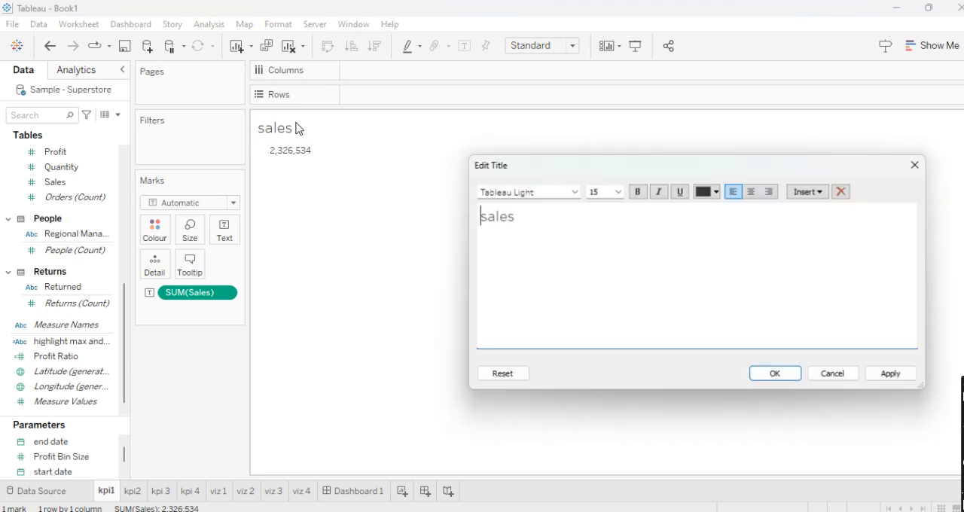
click(752, 191)
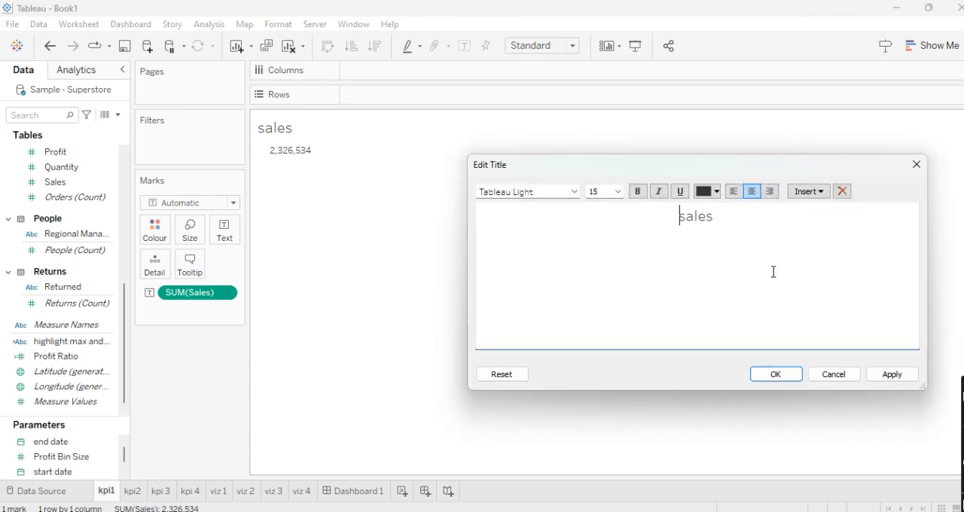
click(776, 374)
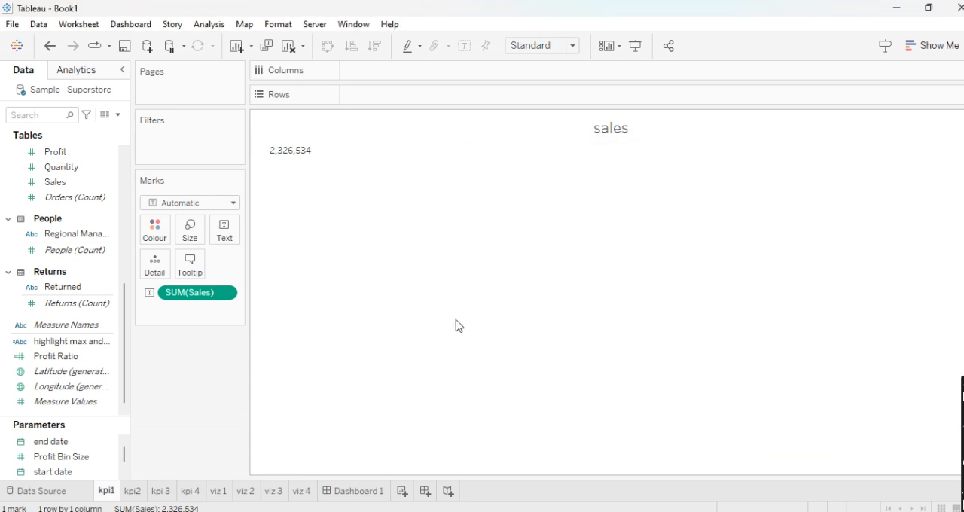
click(347, 500)
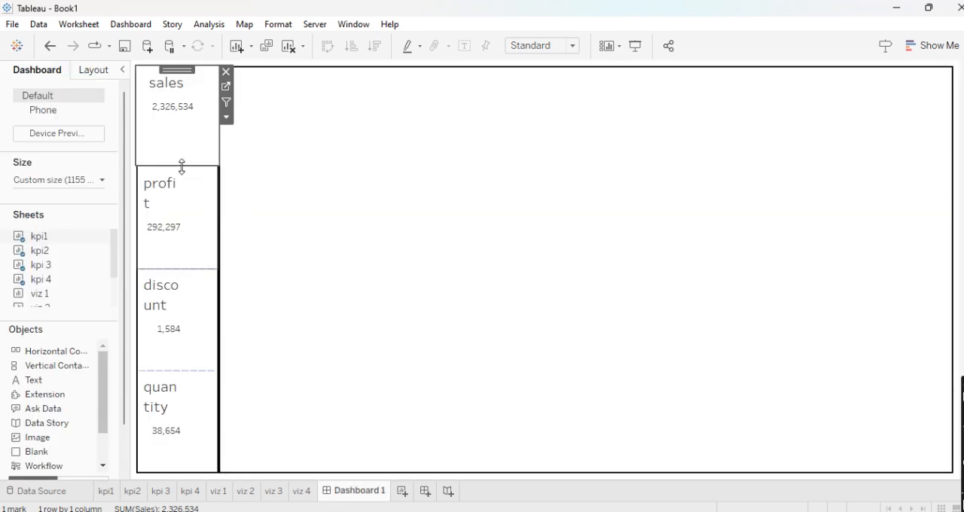
- Centre the "profit" title of the kpi2 view on the dashboard
double_click(172, 189)
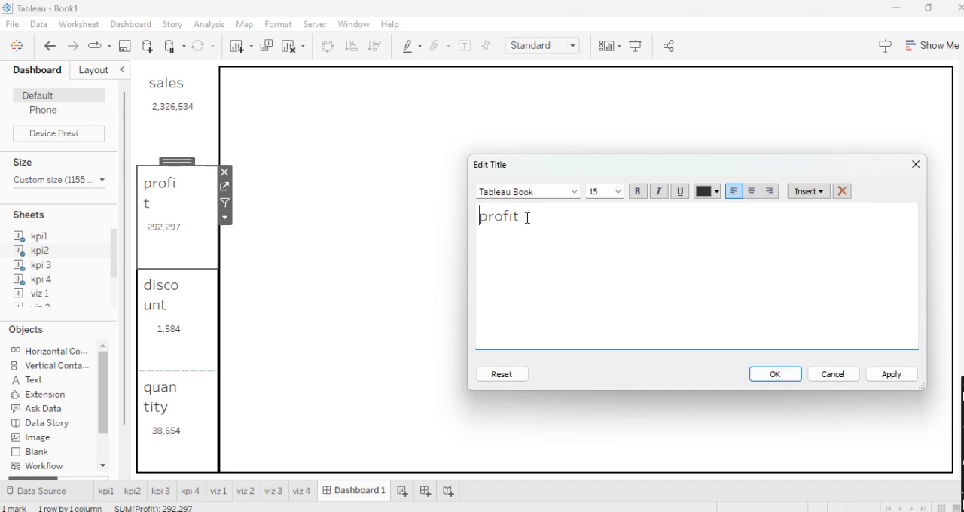
click(751, 193)
click(776, 375)
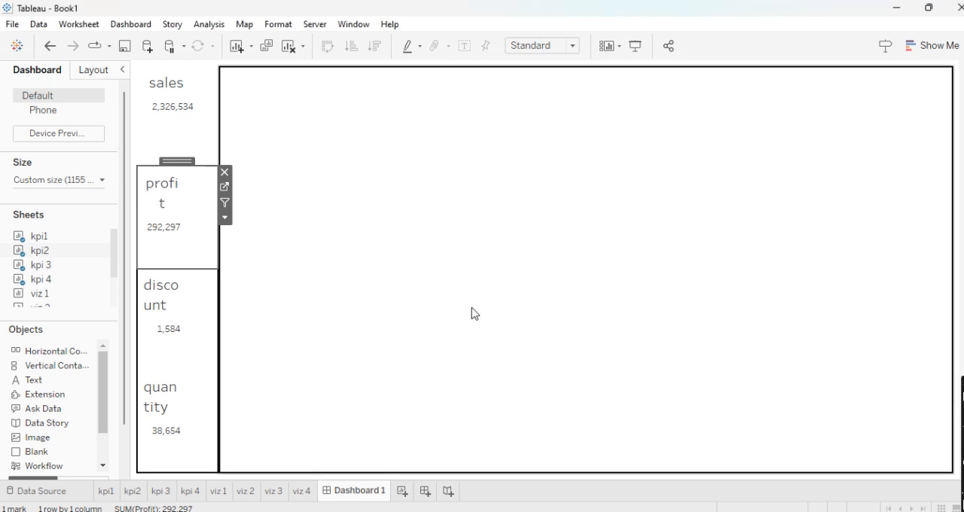
- Try the Entire View fit on the kpi2 profit view in the dashboard, and set its fit to Fit Height
click(224, 218)
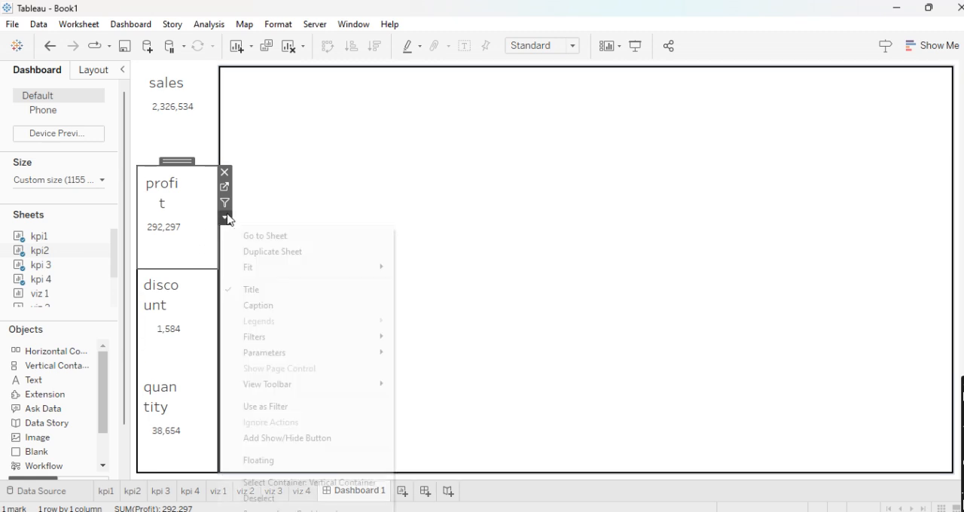
mouse_move(281, 273)
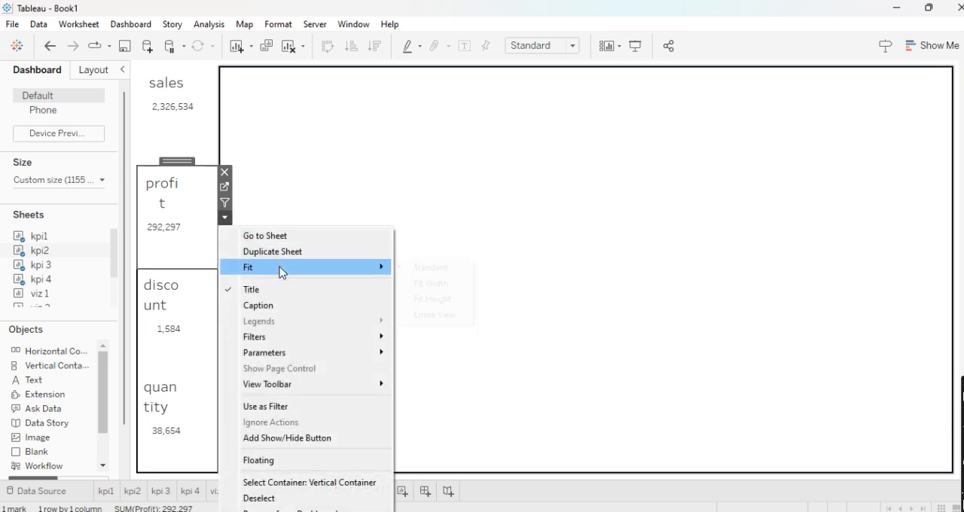
click(431, 315)
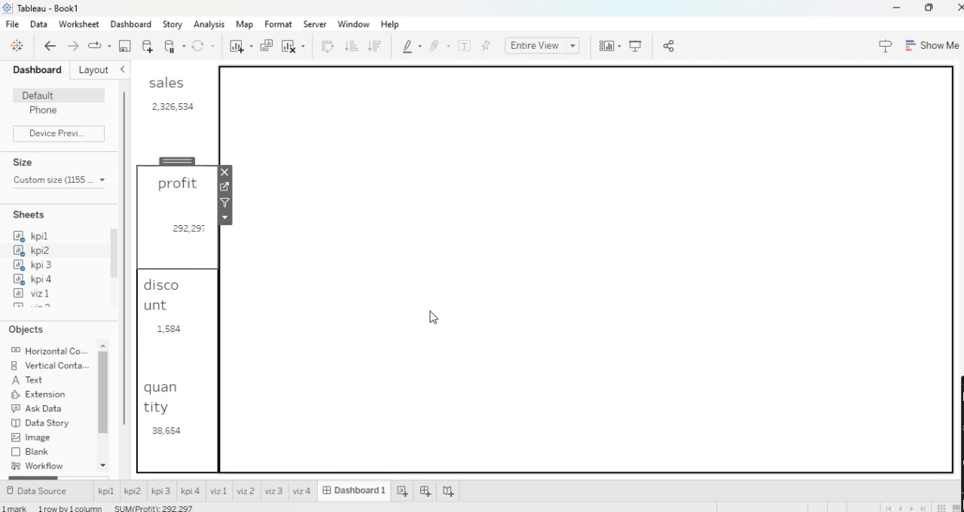
click(225, 217)
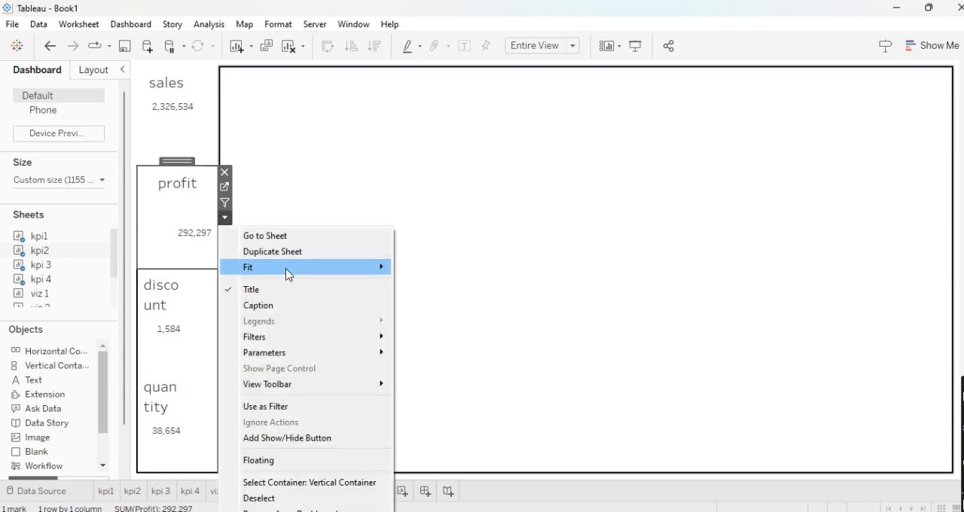
mouse_move(284, 271)
click(419, 299)
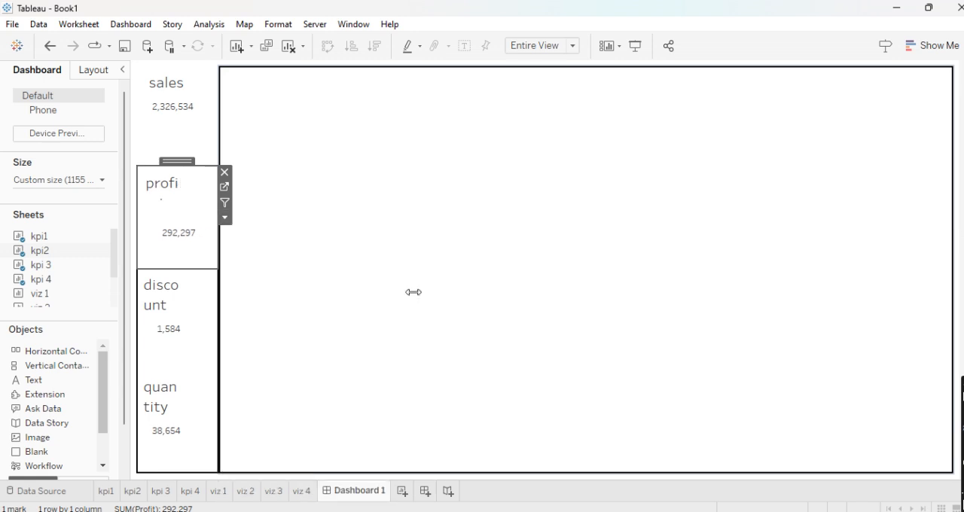
click(215, 218)
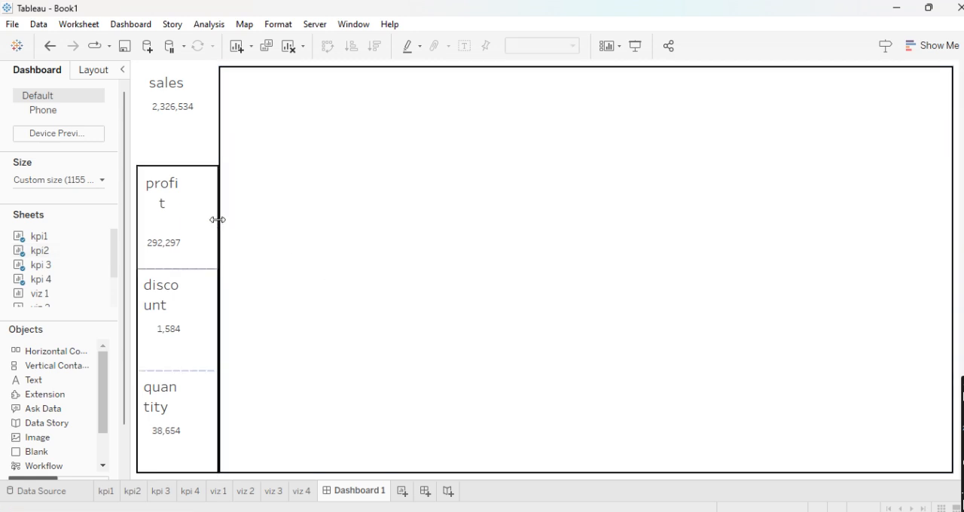
- Try the Entire View fit on the kpi1 sales view in the dashboard and undo it
click(203, 141)
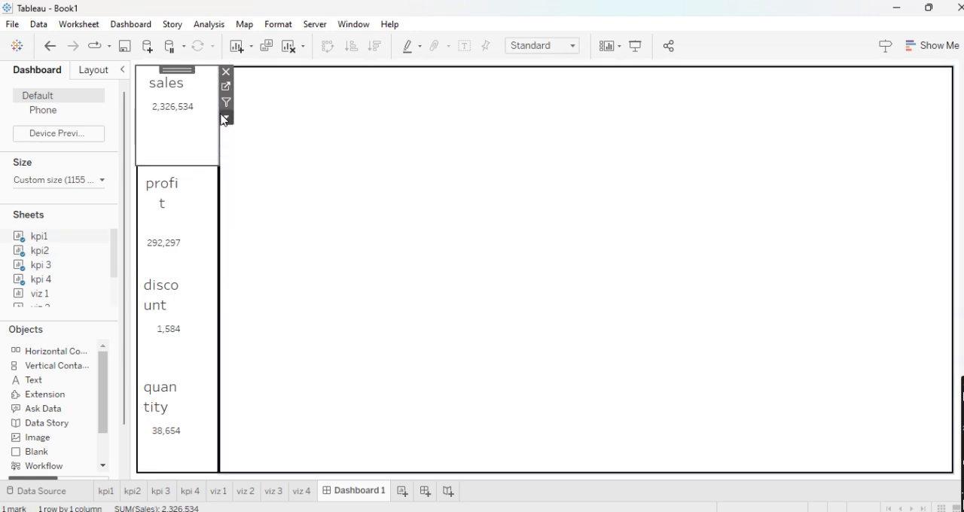
click(223, 119)
mouse_move(299, 166)
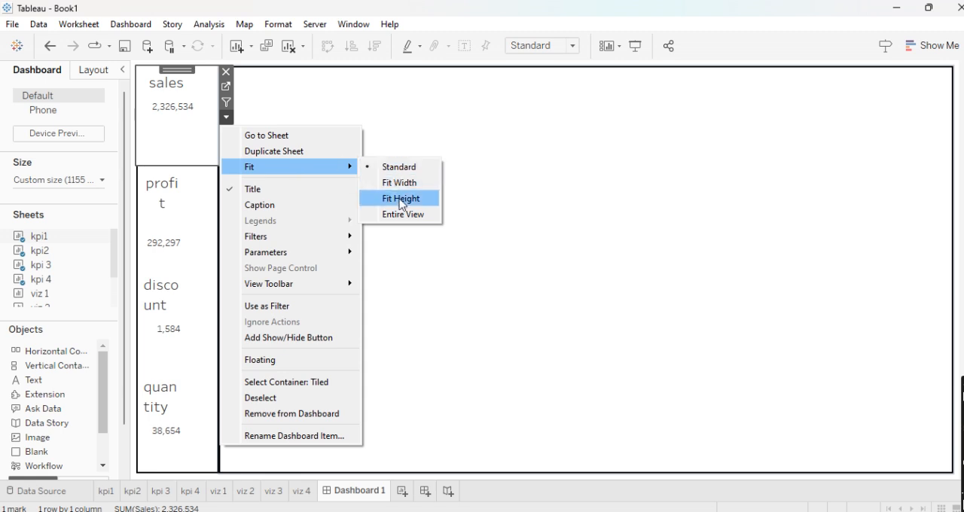
click(401, 214)
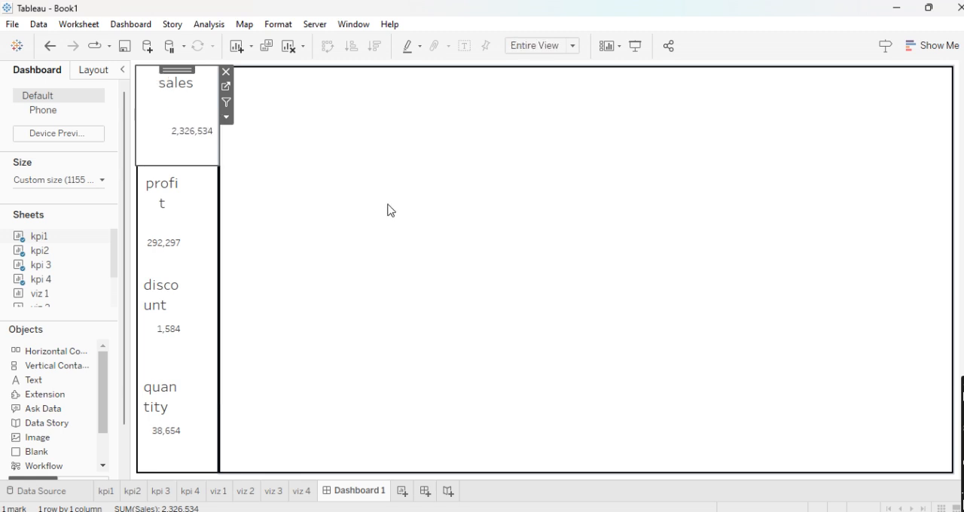
key(ctrl+z)
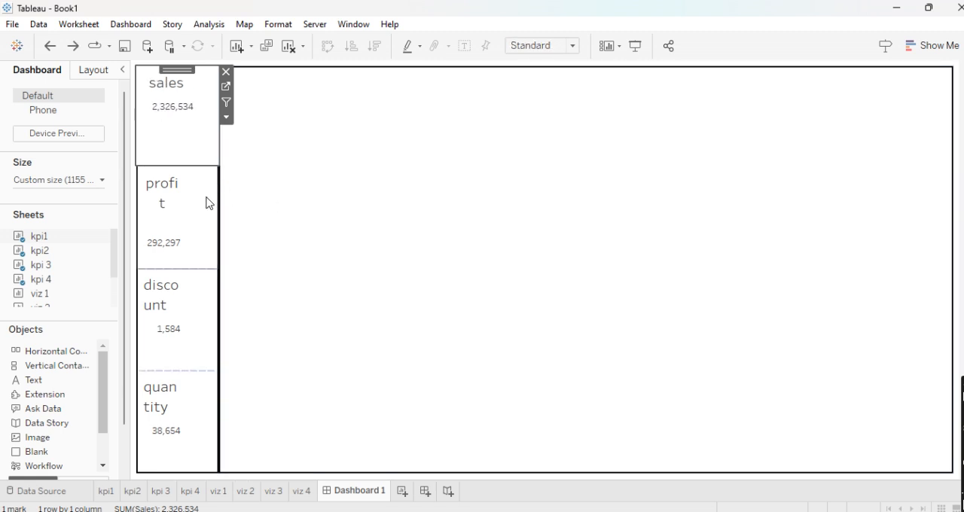
- Left-align the "profit" title on the kpi2 sheet and return to Dashboard 1
click(206, 202)
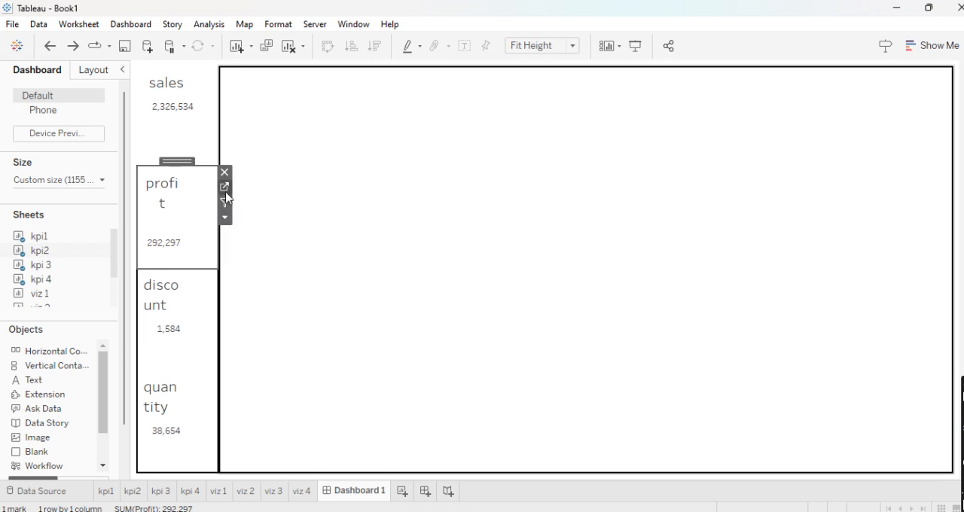
click(225, 189)
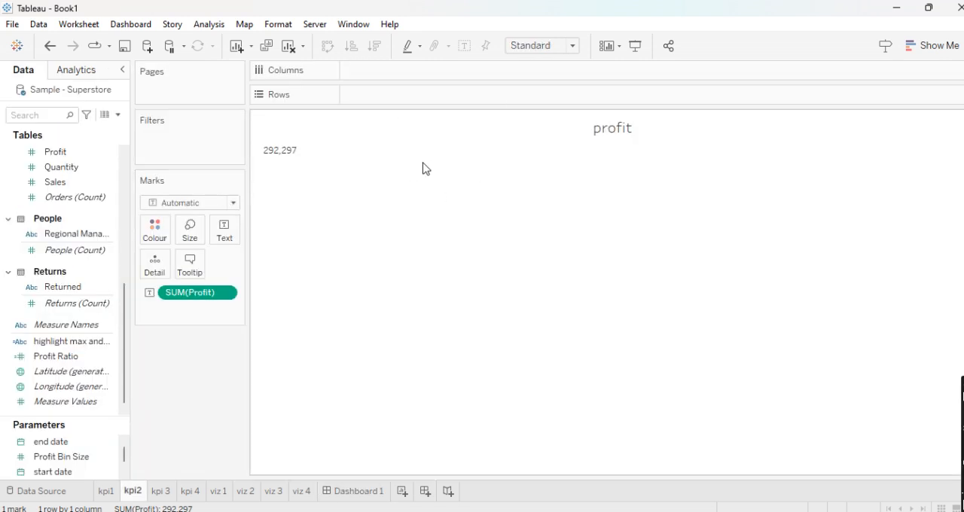
double_click(605, 134)
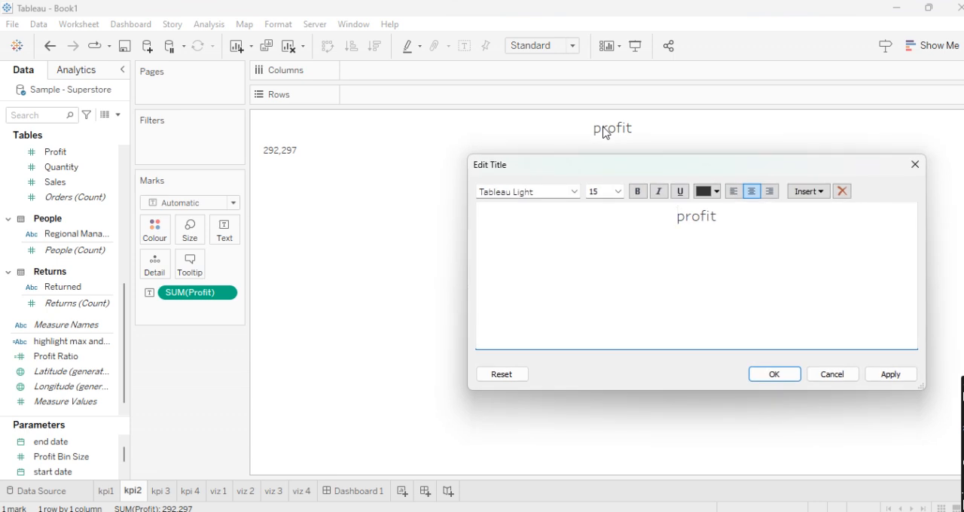
key(ctrl+a)
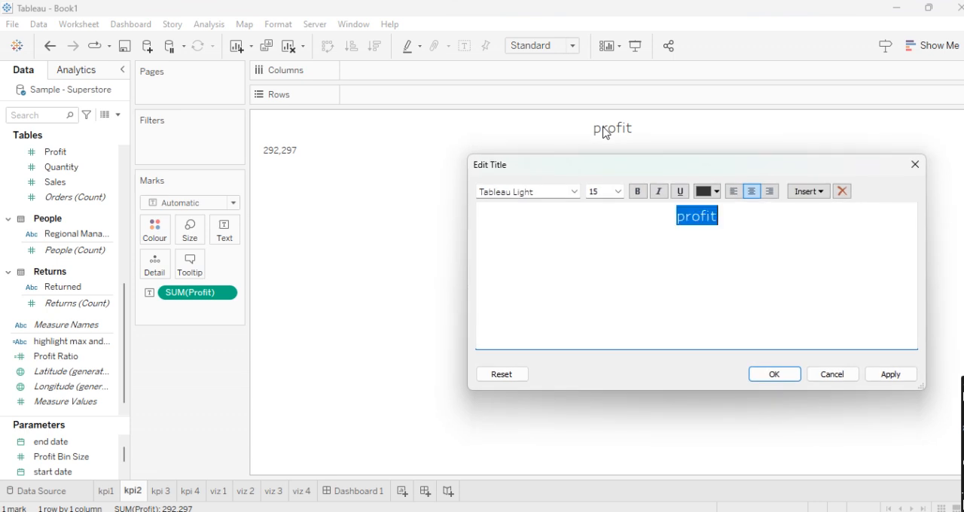
click(740, 193)
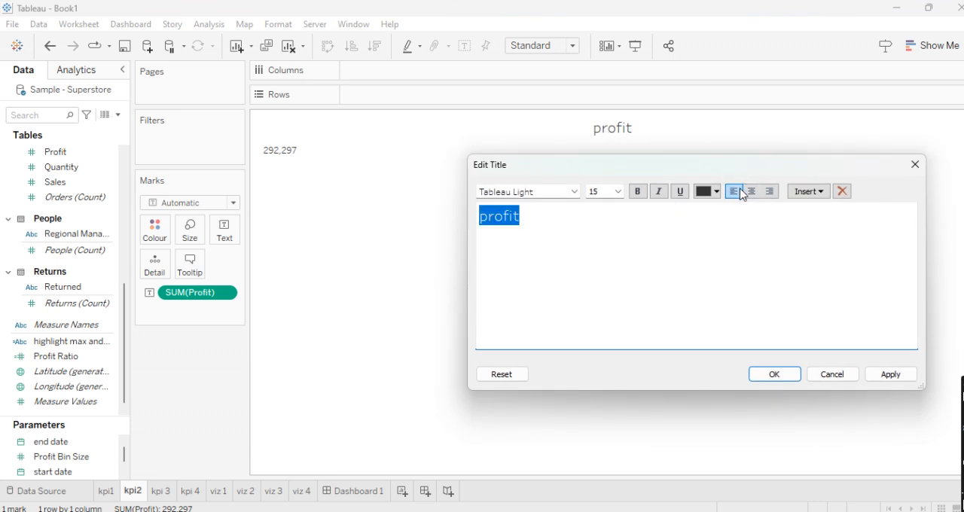
click(777, 379)
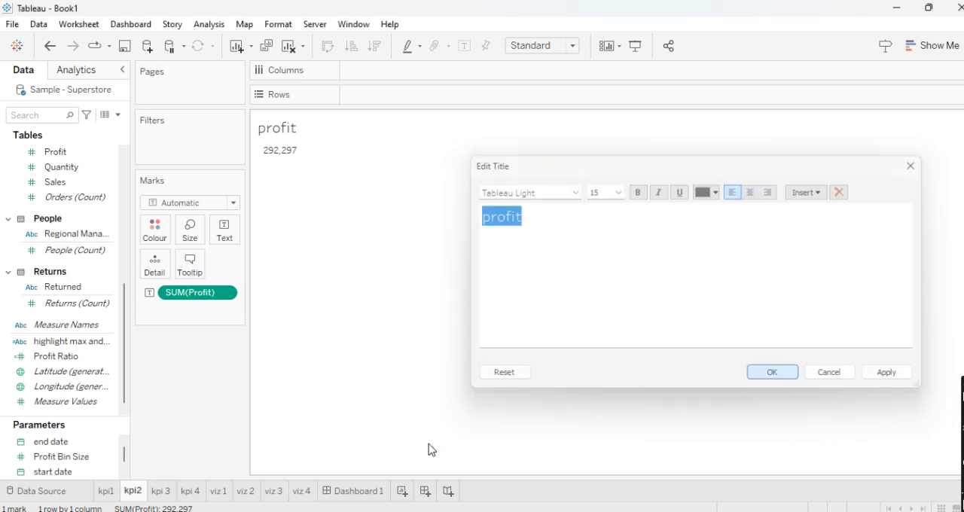
click(338, 494)
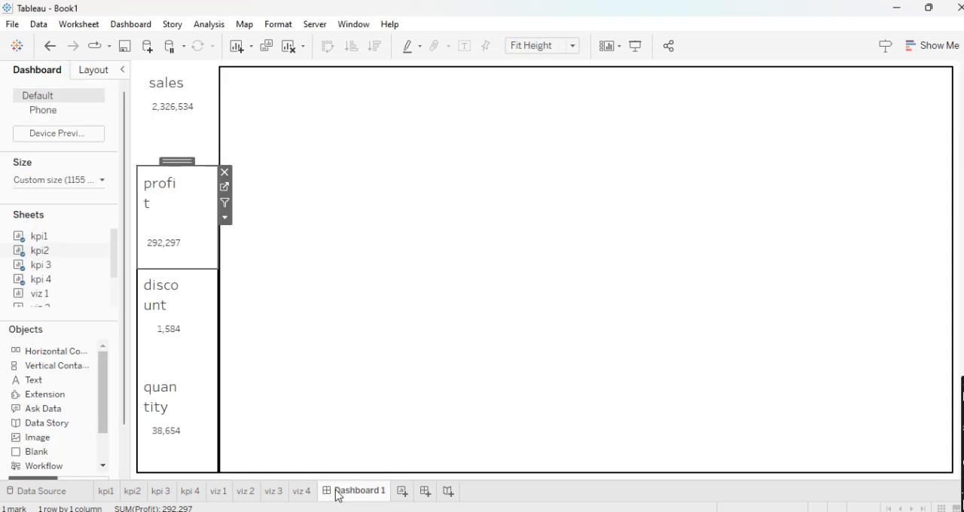
- Set the horizontal alignment of the SUM(Profit) text mark on the kpi2 sheet to centre and return to Dashboard 1
click(224, 188)
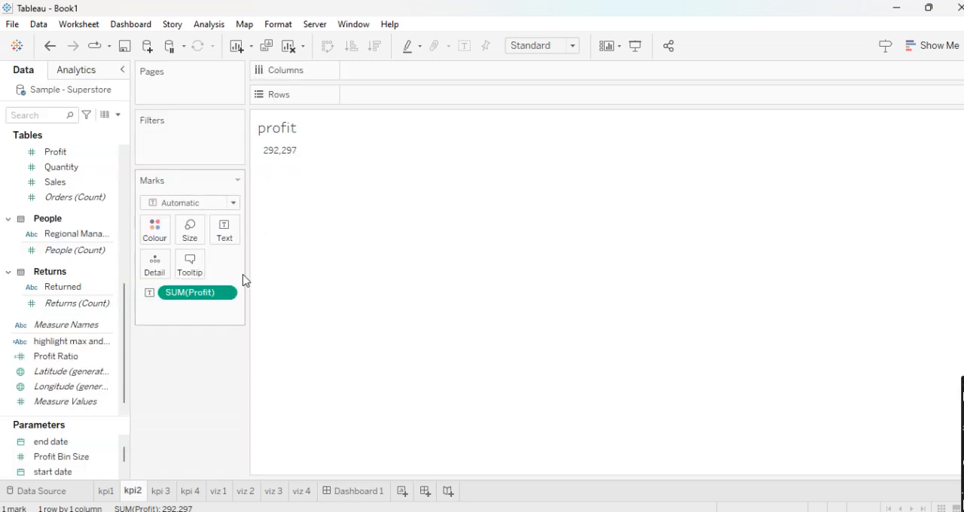
right_click(230, 293)
click(389, 324)
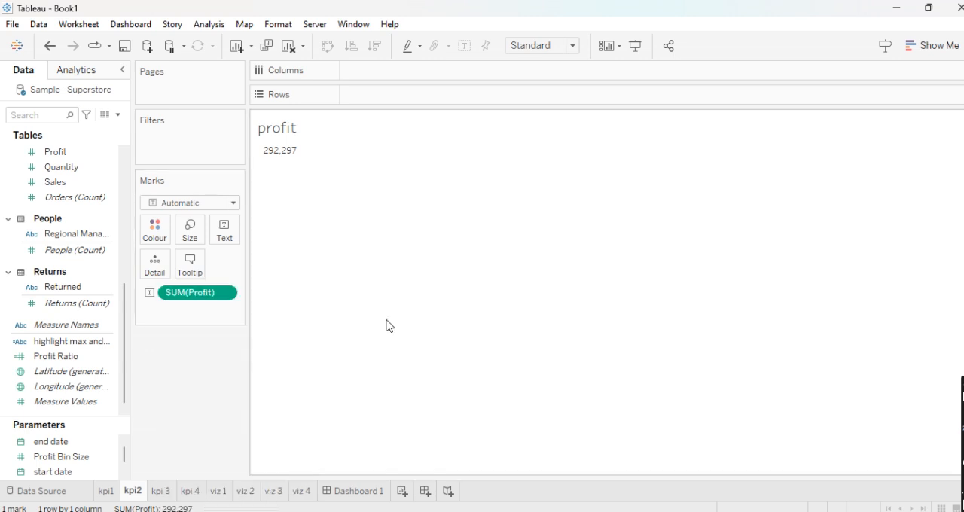
click(228, 237)
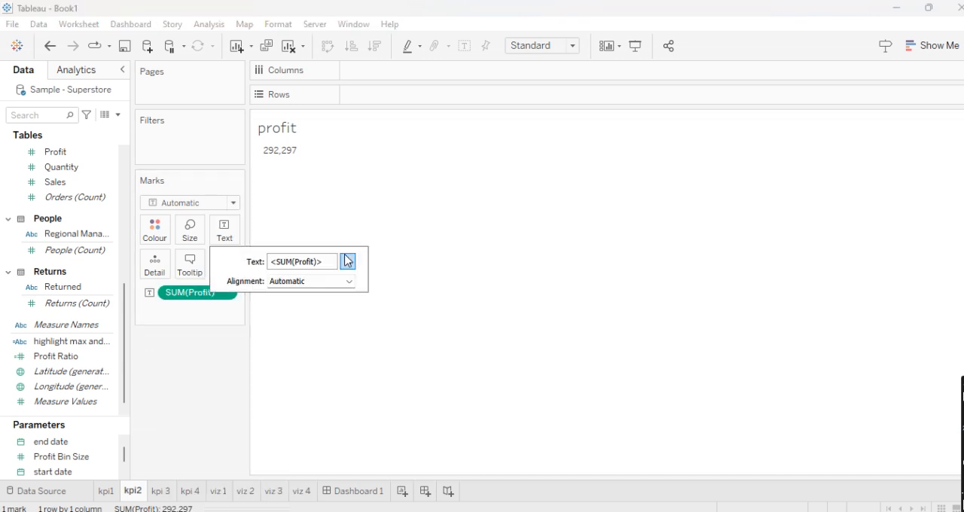
click(348, 280)
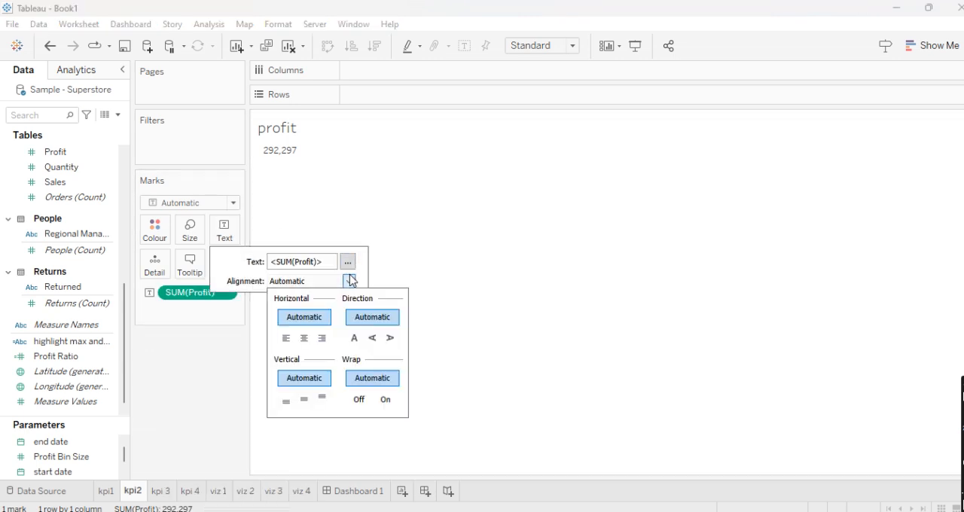
click(304, 338)
click(345, 354)
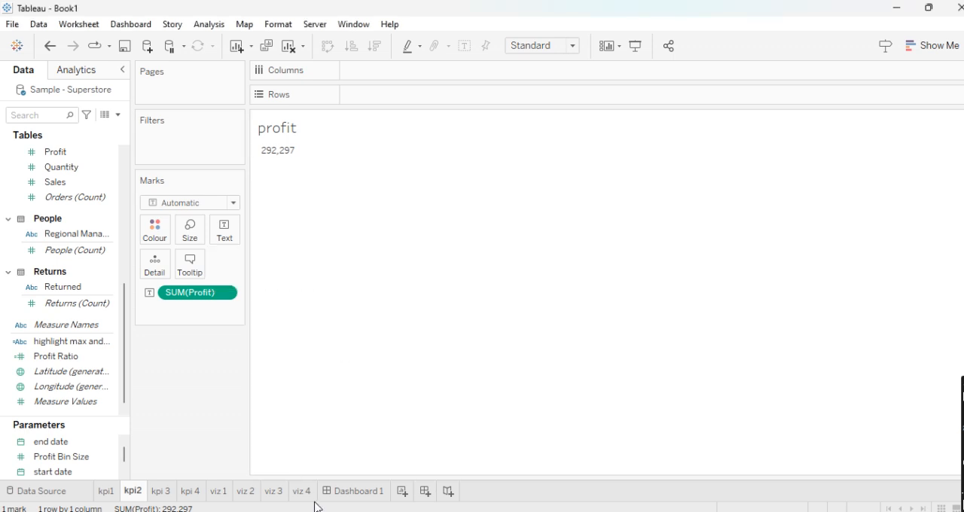
click(354, 491)
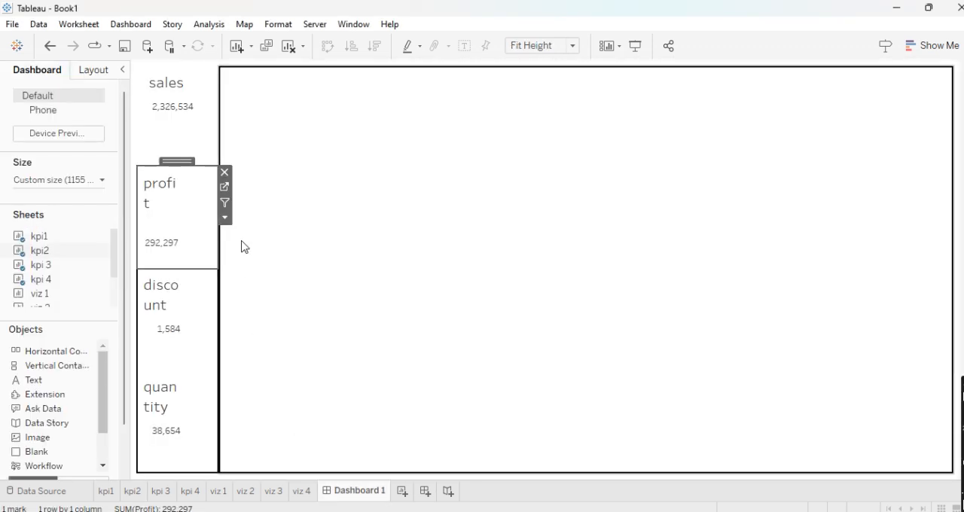
- Reopen the kpi2 sheet from the dashboard and centre its "profit" title again
click(224, 198)
double_click(280, 126)
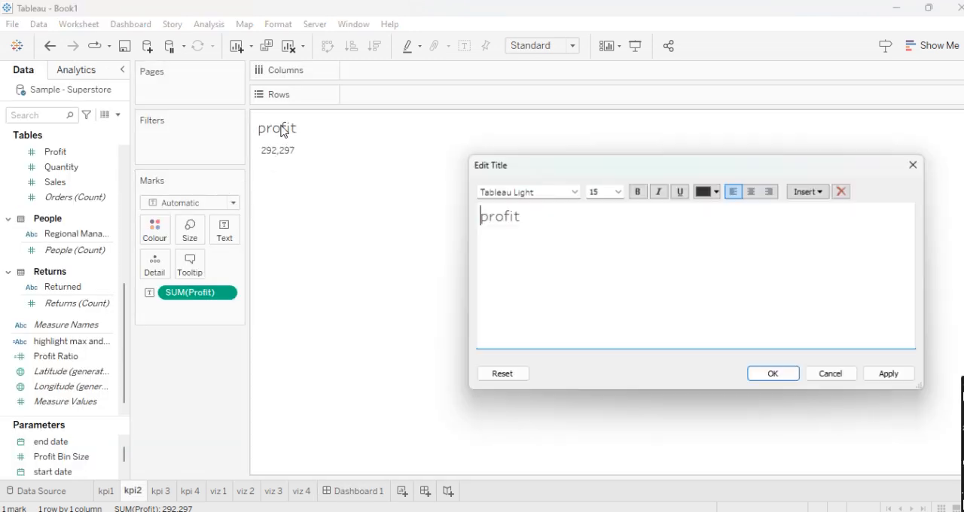
key(ctrl+a)
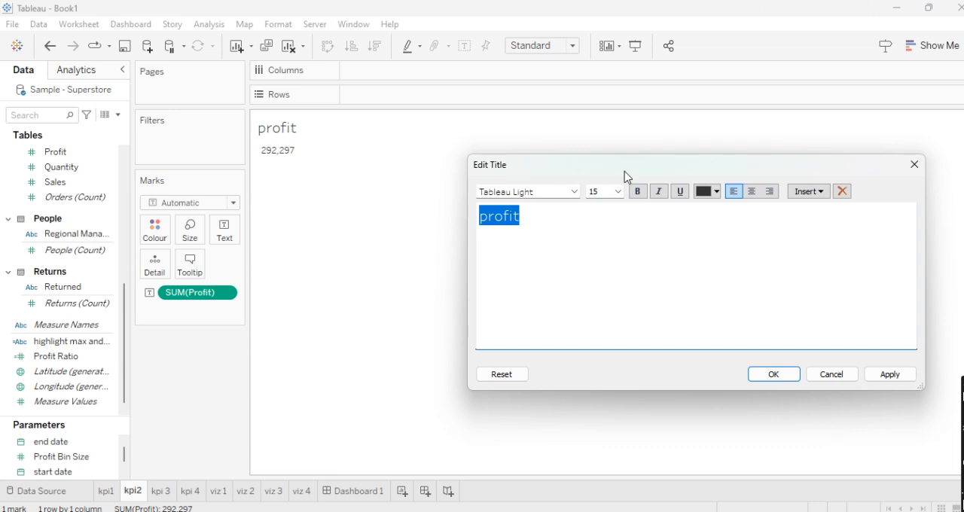
click(752, 191)
click(774, 374)
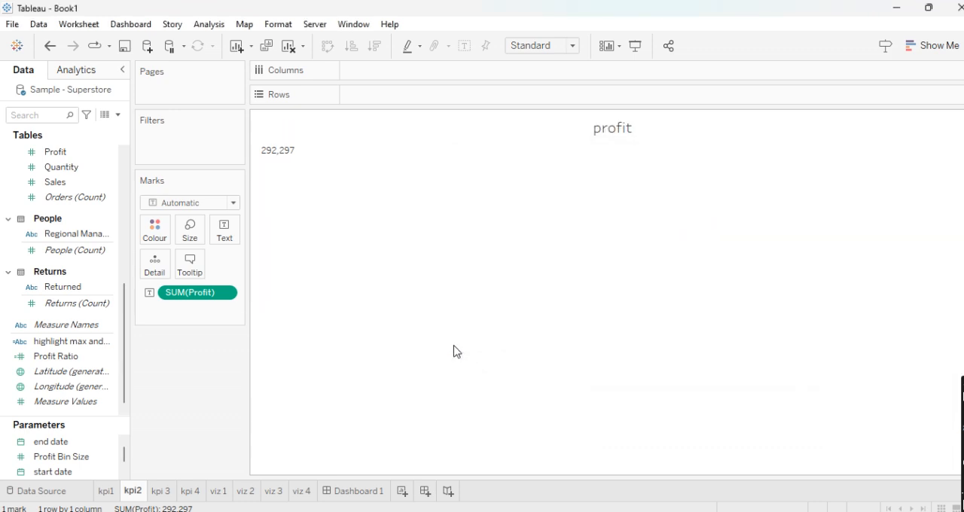
- Left-align the <SUM(Profit)> text in the kpi2 label editor and return to Dashboard 1
double_click(222, 293)
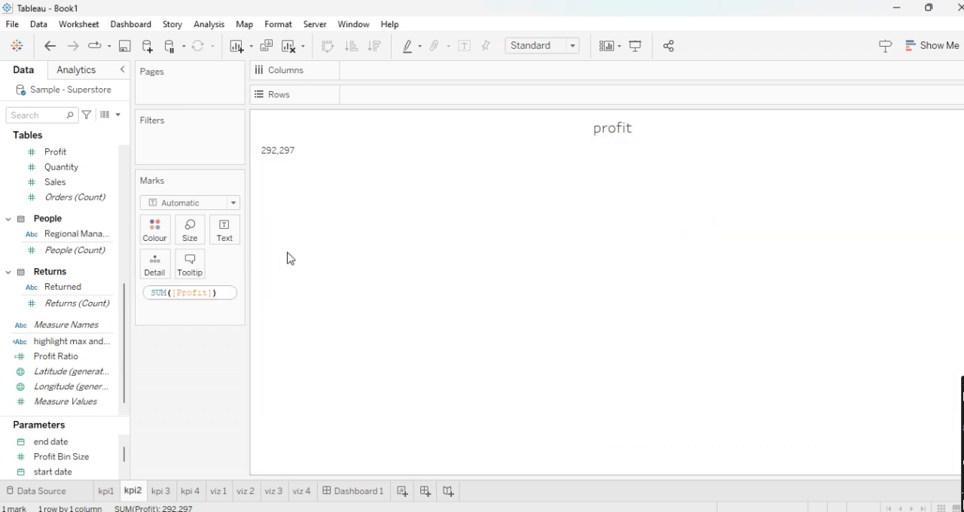
key(Return)
click(226, 229)
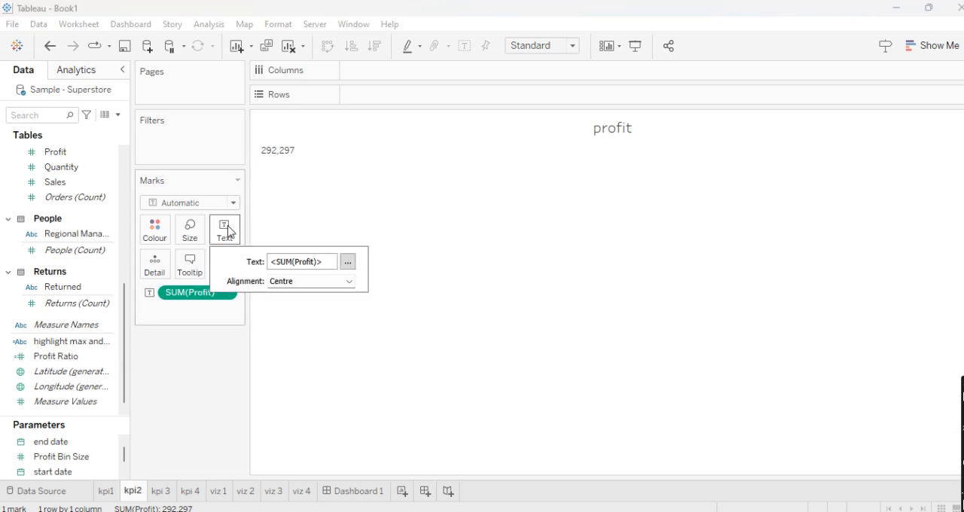
click(348, 263)
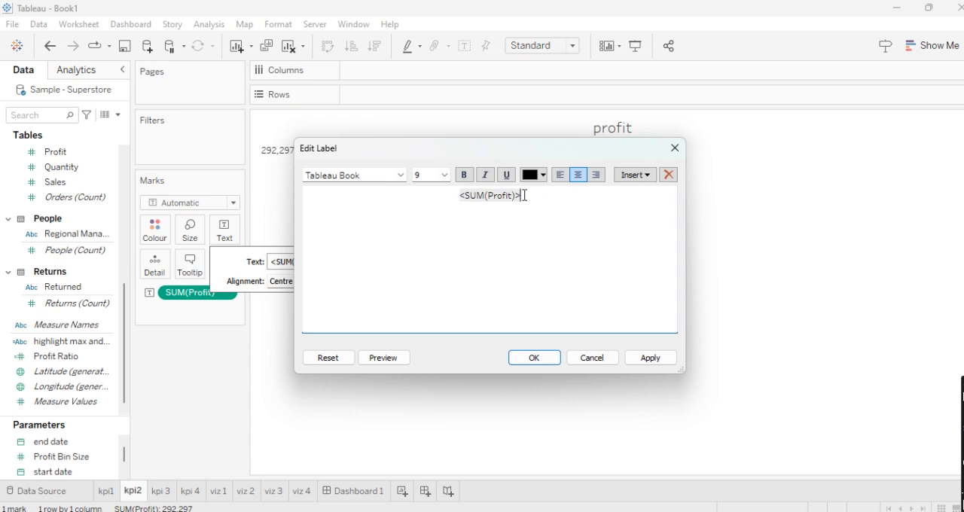
drag(517, 196, 454, 193)
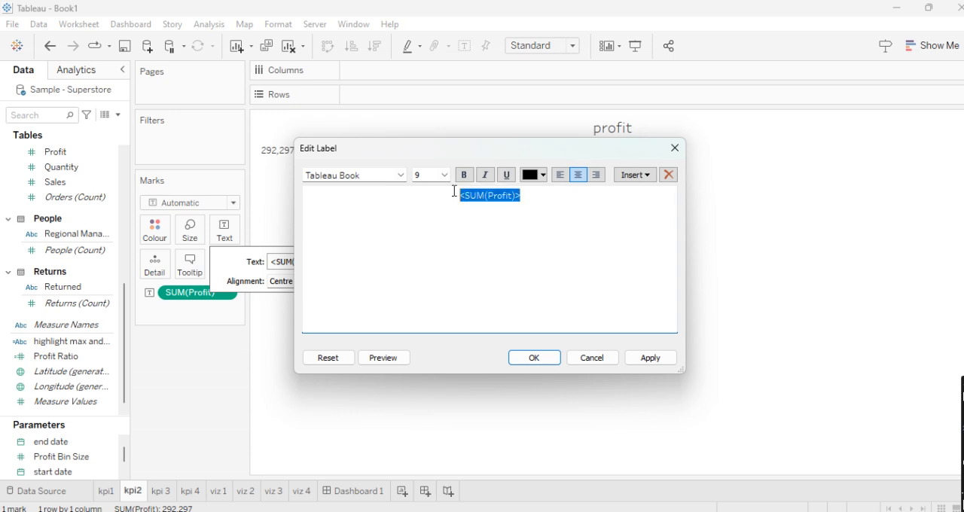
click(560, 175)
click(553, 357)
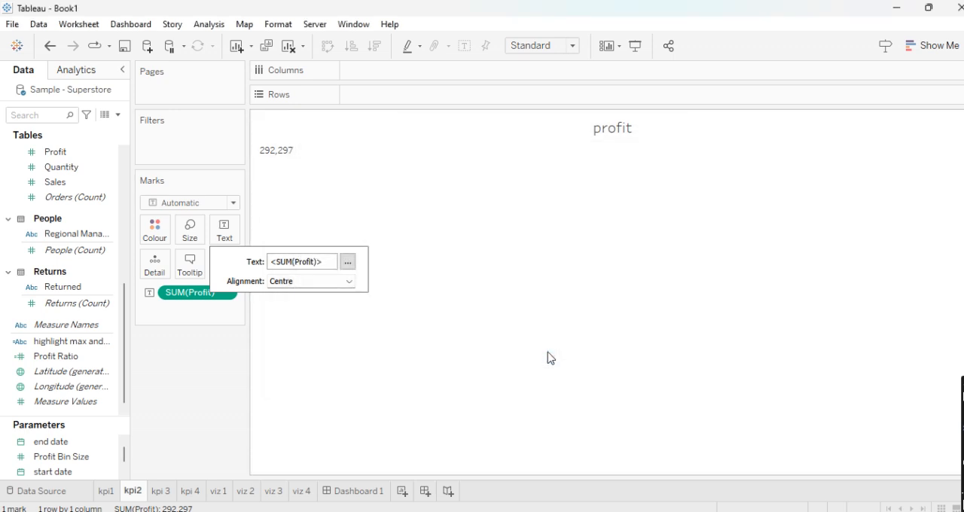
click(514, 368)
click(354, 491)
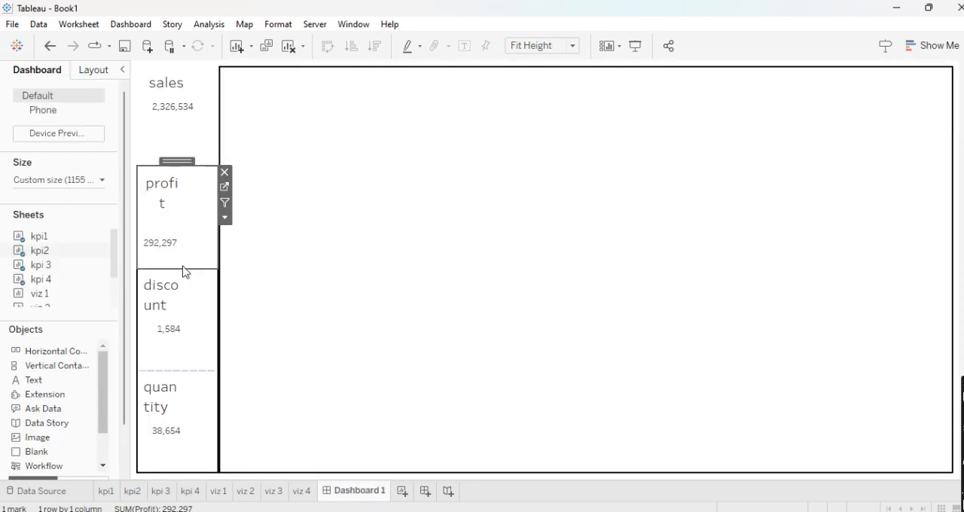
- Try lowering the boundary between the sales and profit KPIs in the dashboard and move it back up
drag(187, 165, 192, 186)
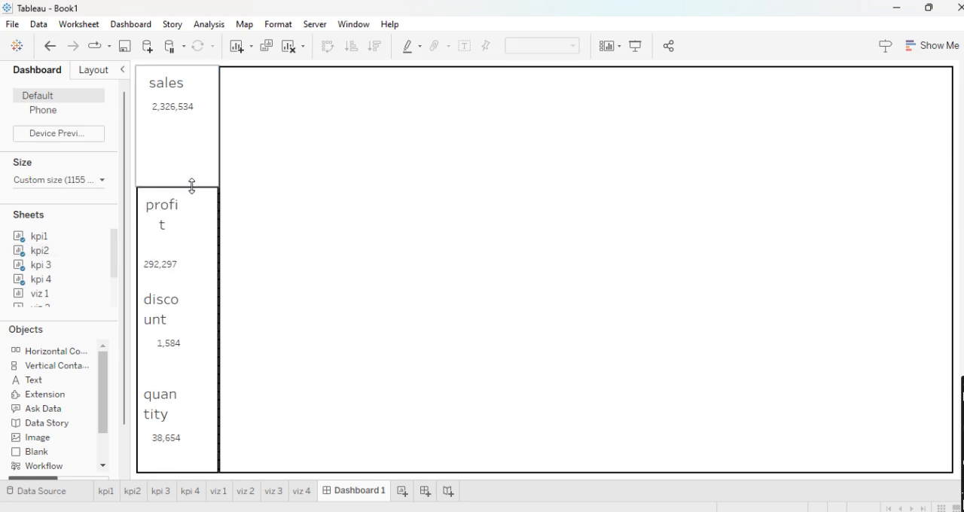
click(177, 261)
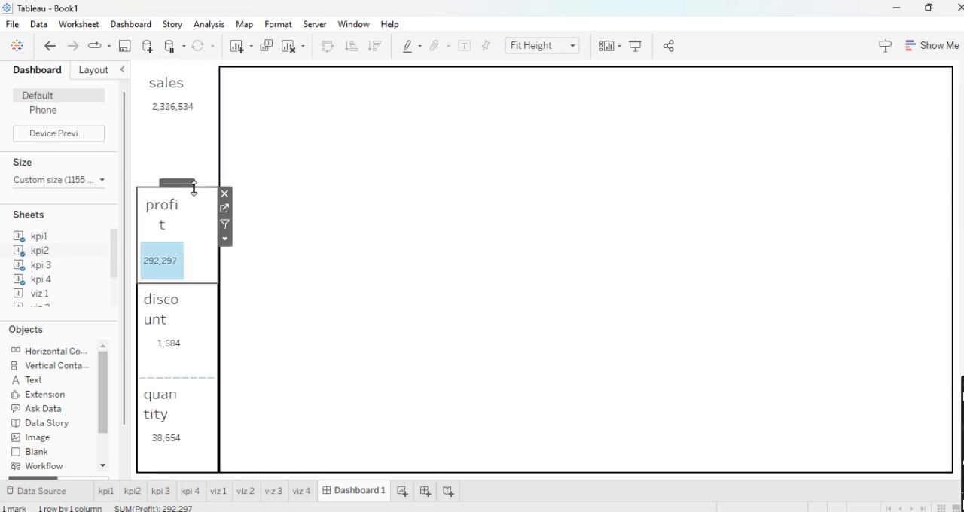
drag(194, 188, 195, 168)
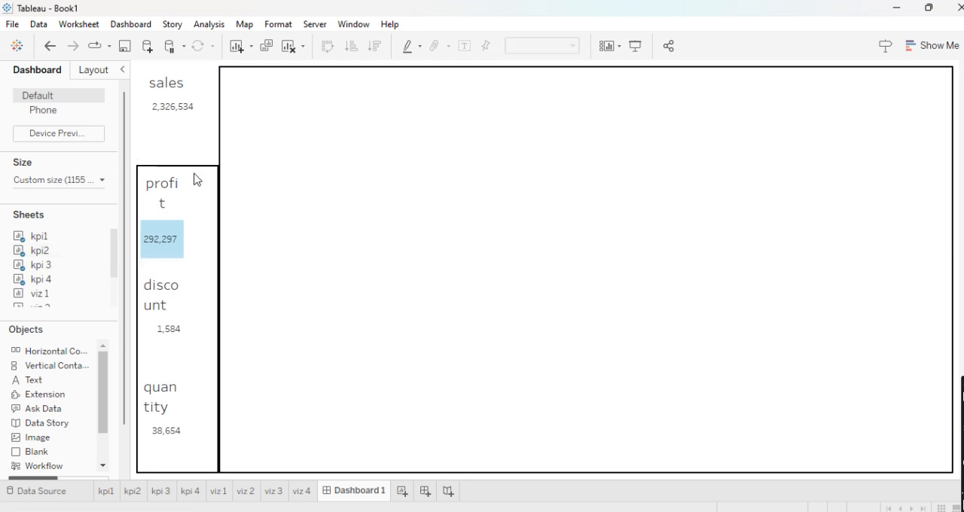
- Set the profit KPI on the dashboard to fit Entire View
click(208, 224)
click(225, 218)
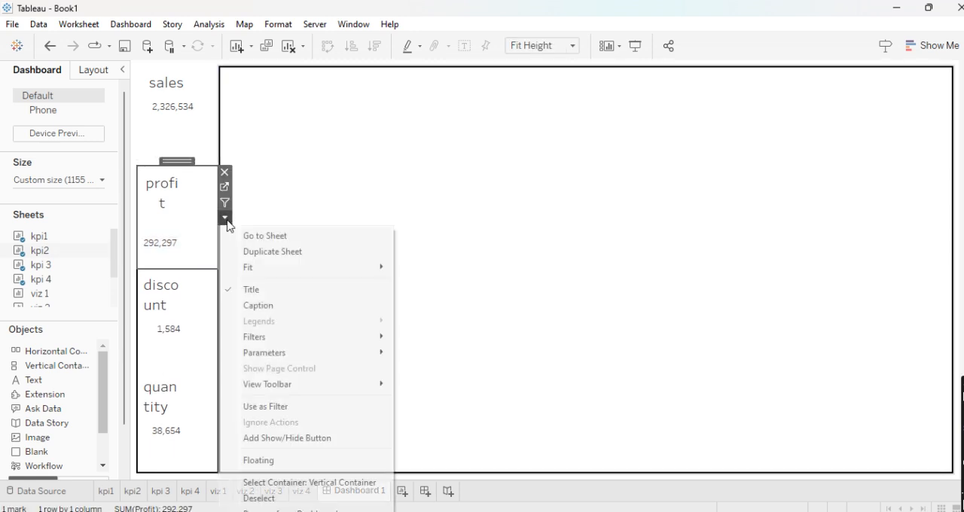
mouse_move(322, 267)
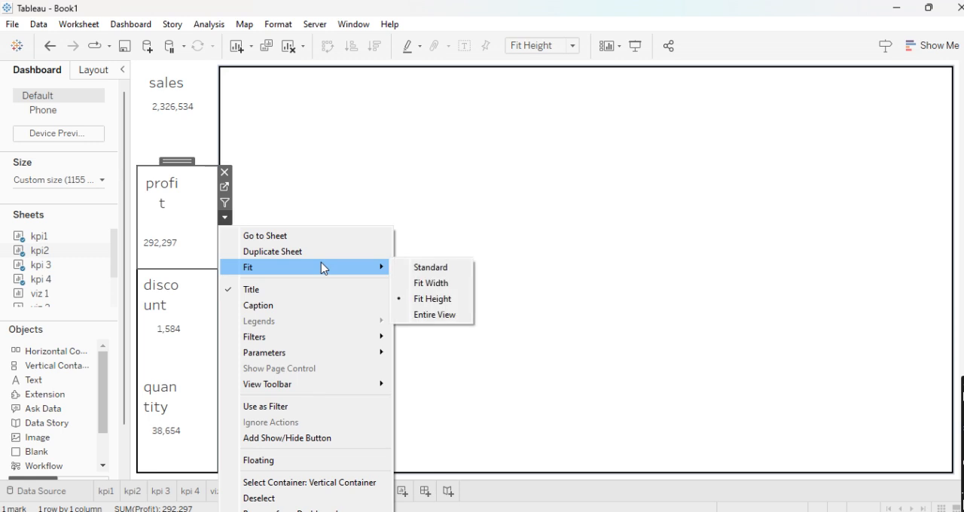
click(420, 314)
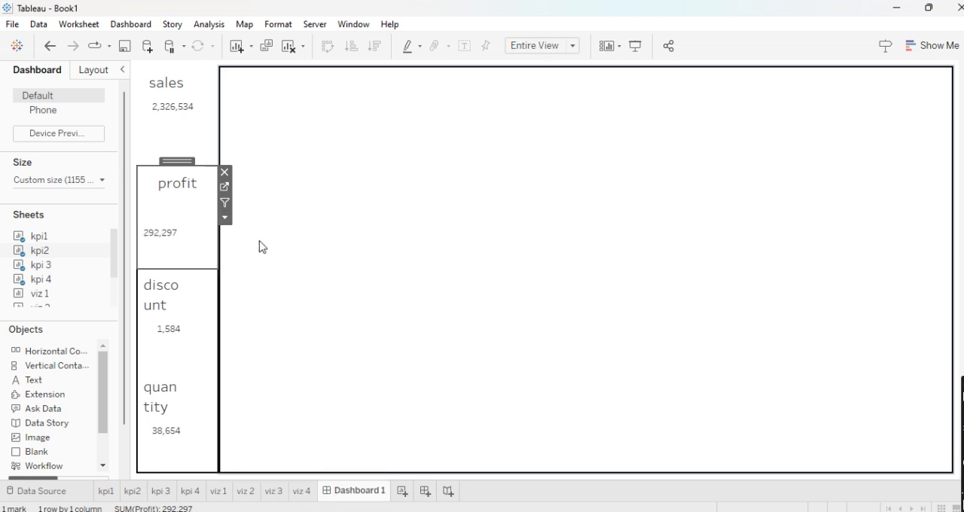
- Open the discount KPI's sheet from the dashboard and set its text mark's horizontal alignment to centre
click(167, 332)
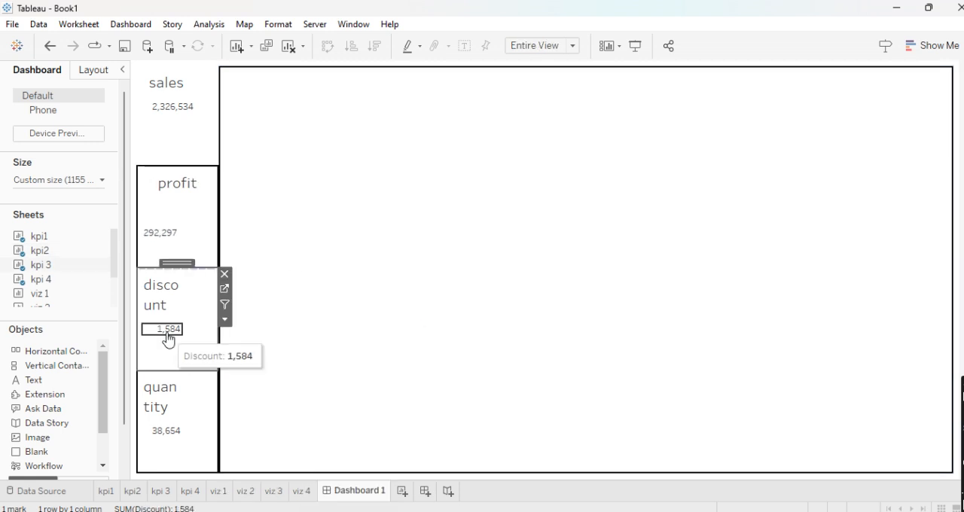
click(223, 290)
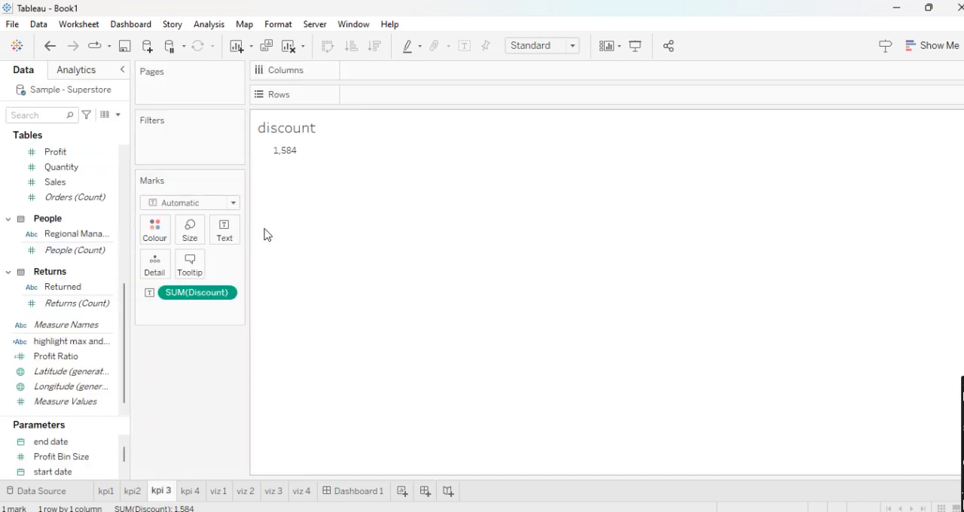
click(225, 229)
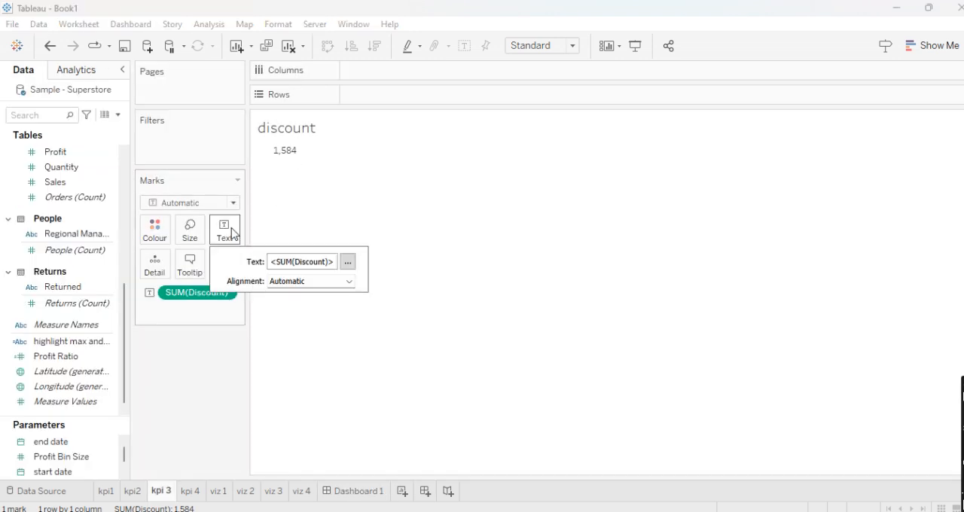
click(349, 281)
click(305, 338)
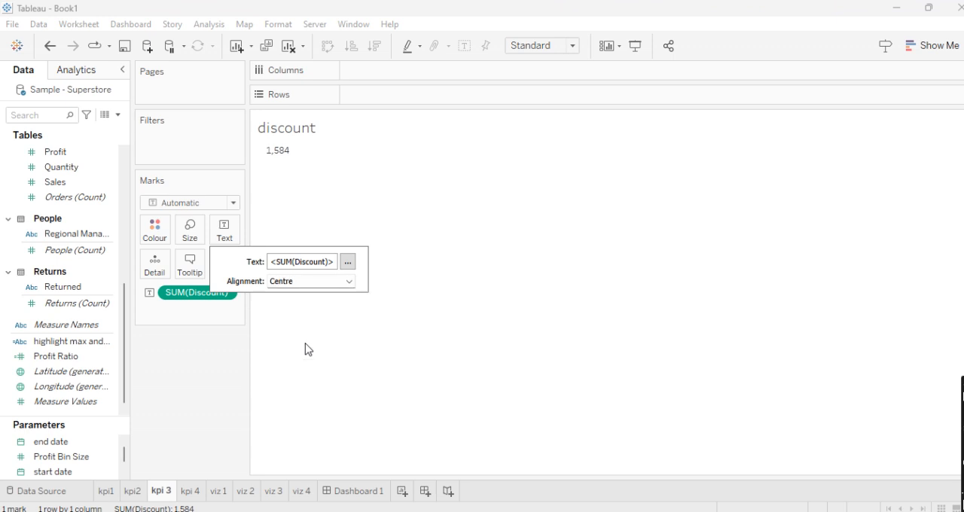
click(432, 256)
- Centre the "discount" title on the kpi 3 sheet and return to Dashboard 1
double_click(320, 134)
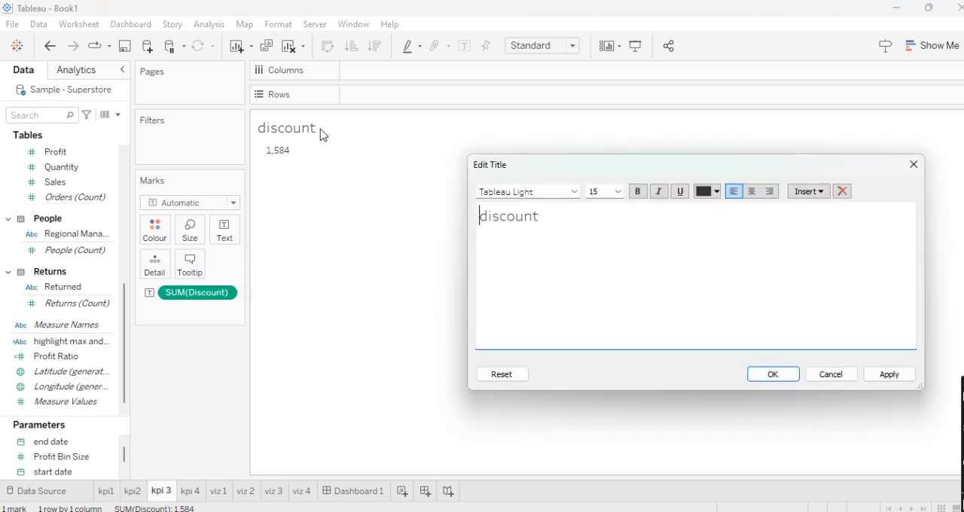
key(ctrl+a)
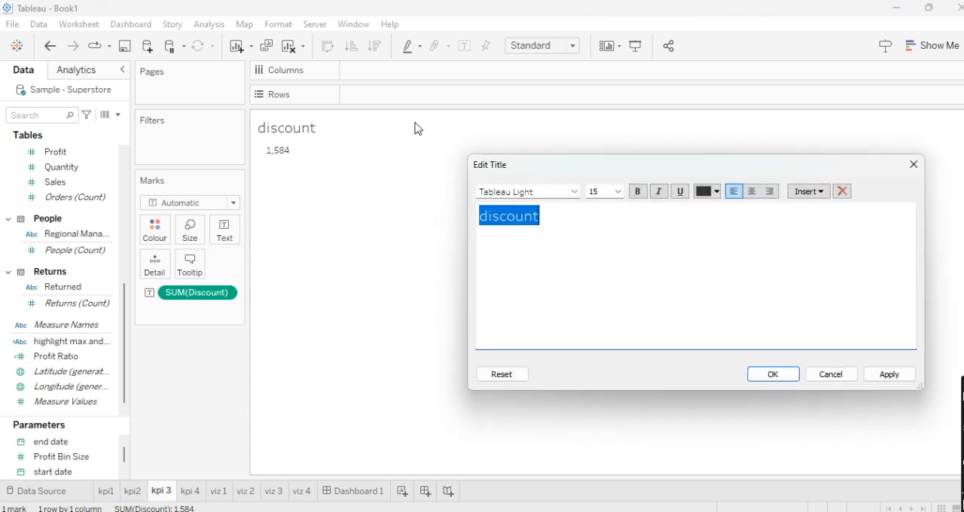
click(752, 193)
click(773, 374)
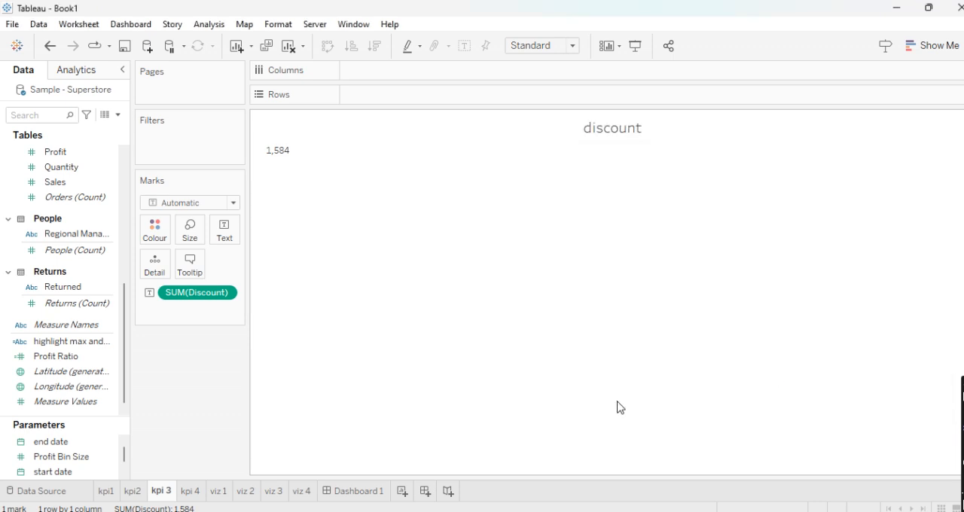
click(380, 491)
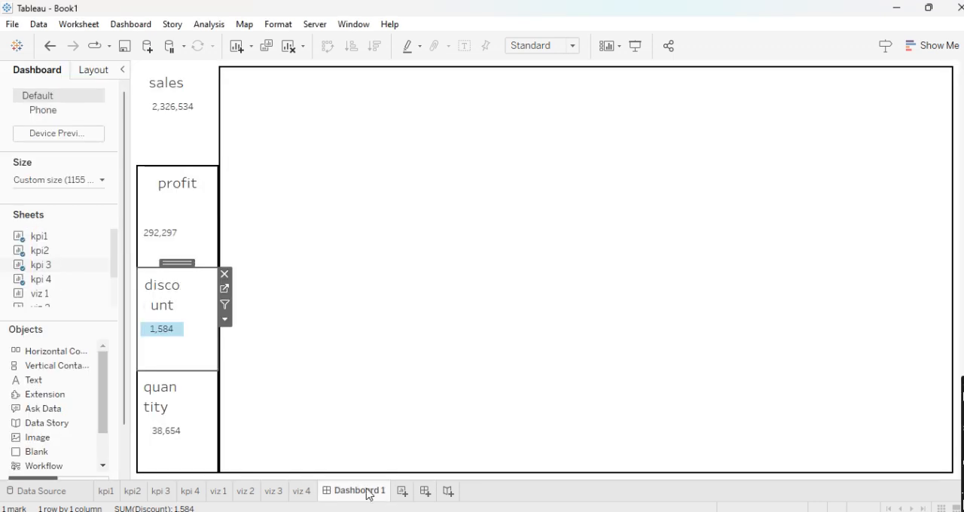
- Set the discount KPI to fit Entire View and slightly widen the KPI column against the large chart container
click(225, 319)
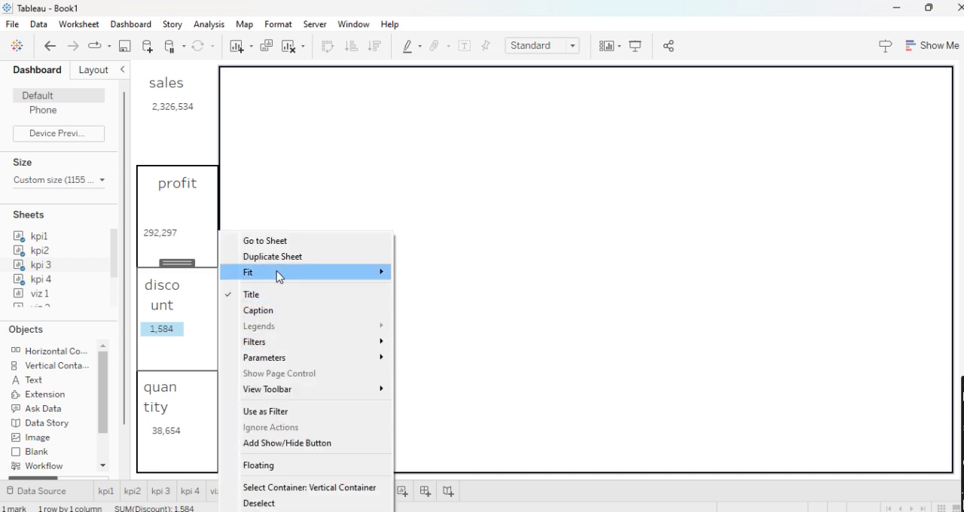
mouse_move(278, 272)
click(424, 320)
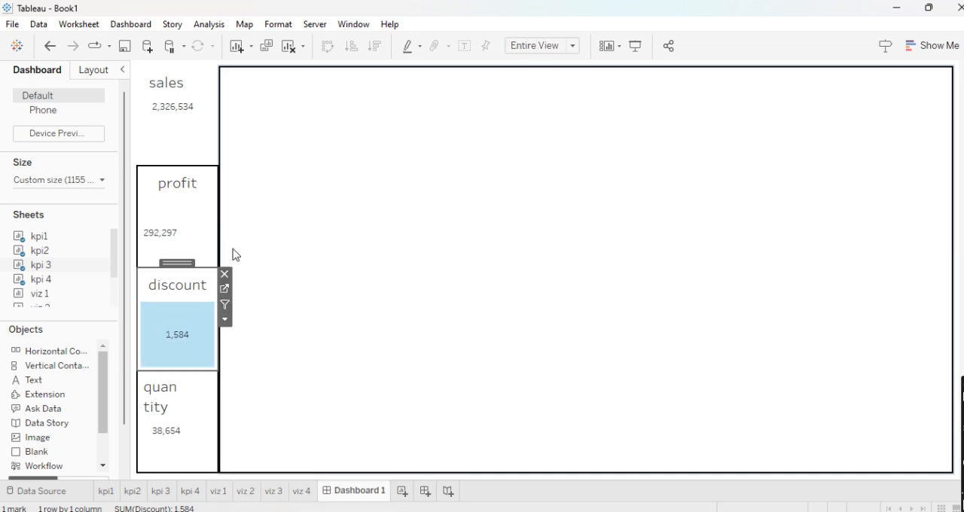
drag(218, 241, 223, 241)
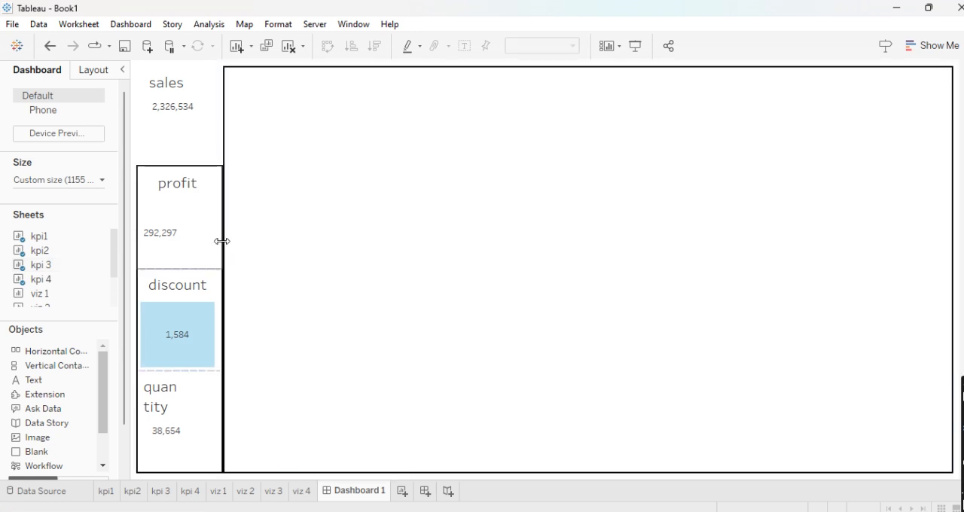
- Open the profit KPI's sheet from the dashboard and centre the <SUM(Profit)> text in its label editor
click(195, 197)
click(169, 217)
click(229, 186)
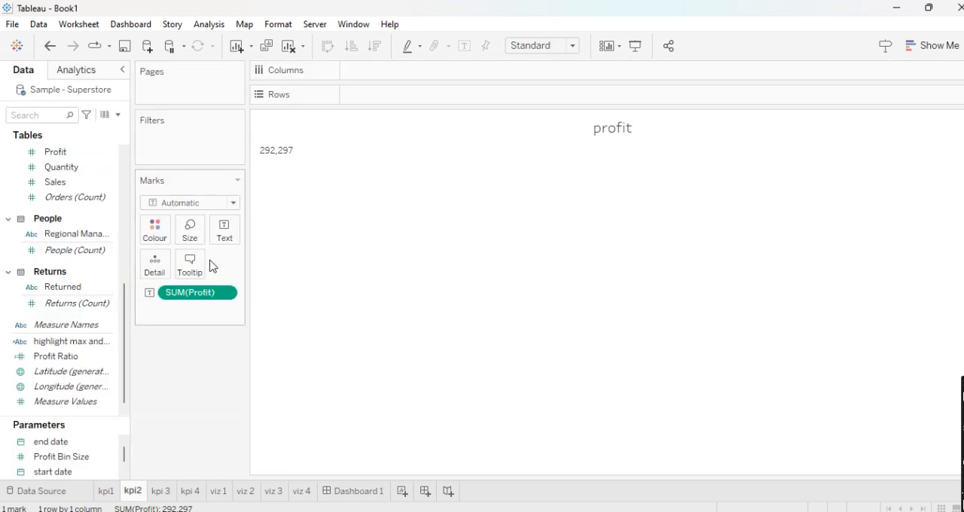
click(224, 233)
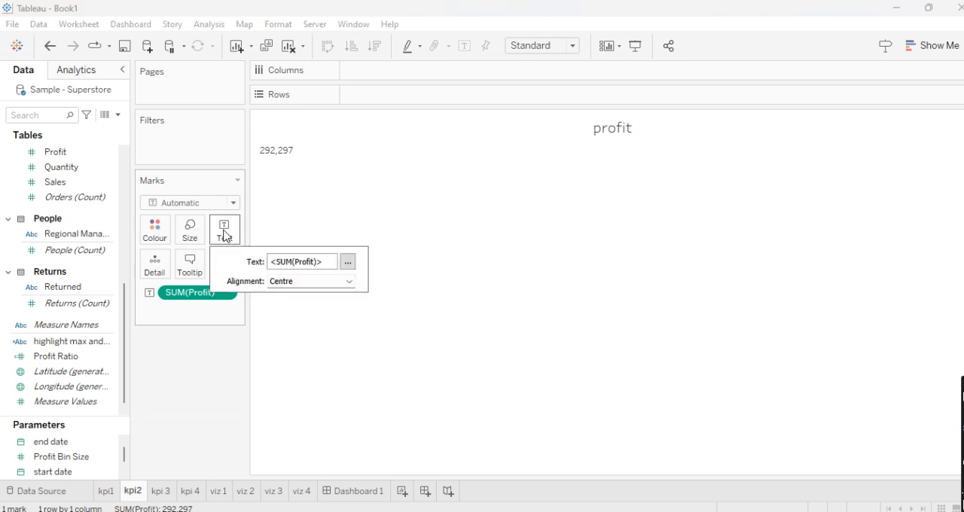
click(348, 262)
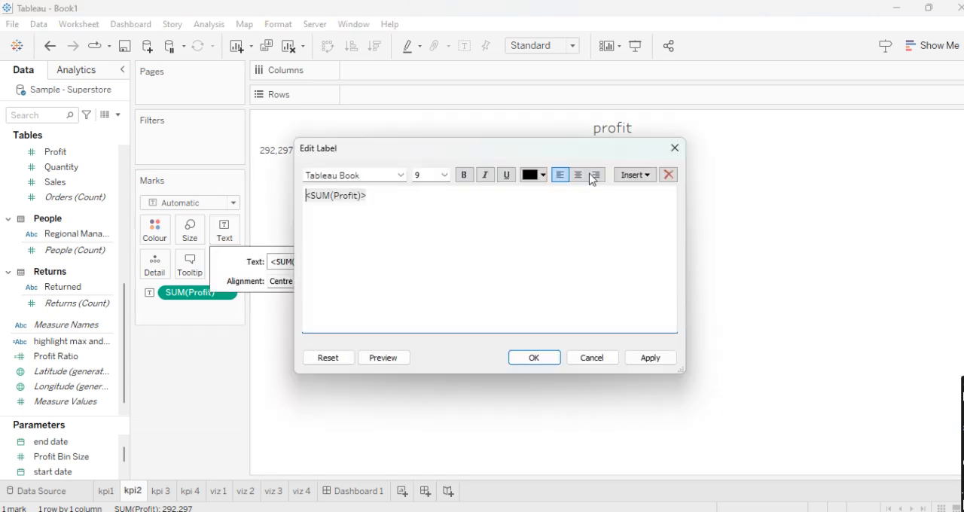
key(ctrl+a)
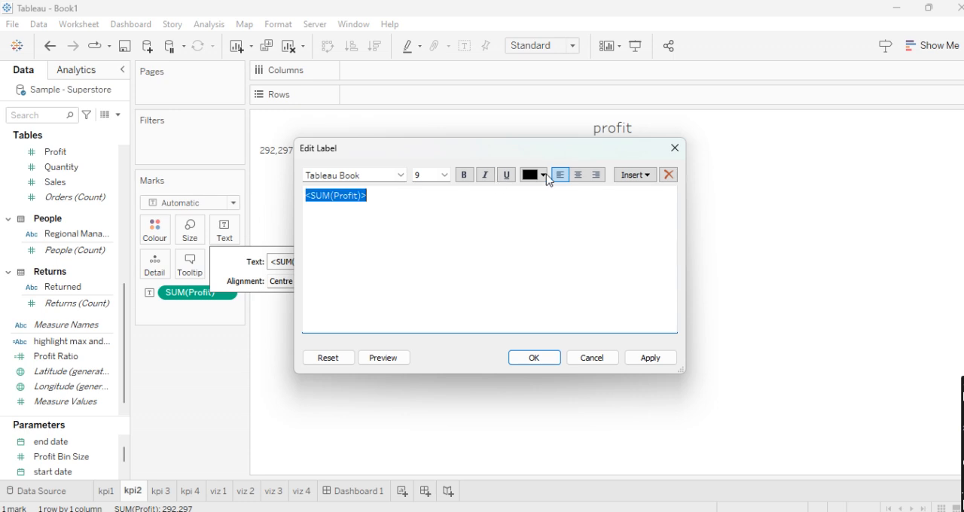
click(578, 174)
click(534, 358)
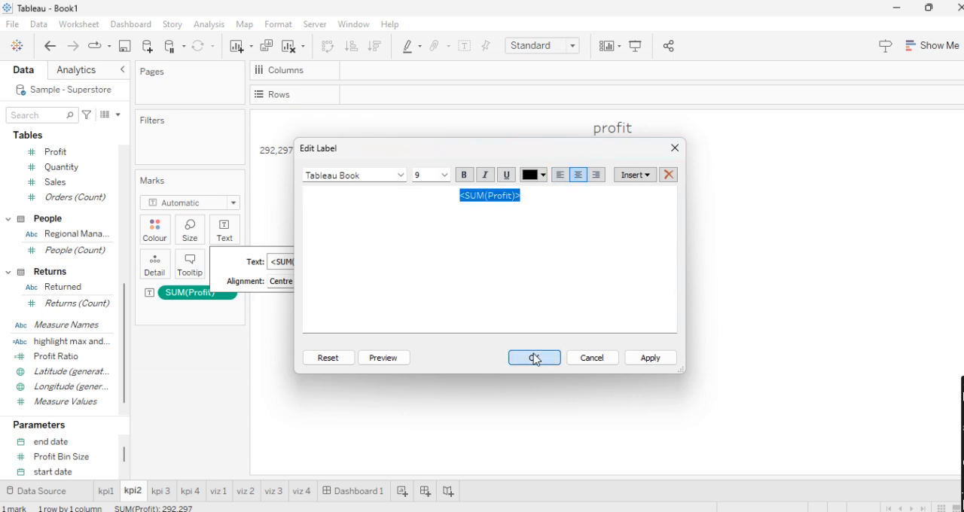
- Set the SUM(Profit) text mark's horizontal alignment to centre and go back to Dashboard 1
click(349, 281)
click(303, 340)
click(552, 301)
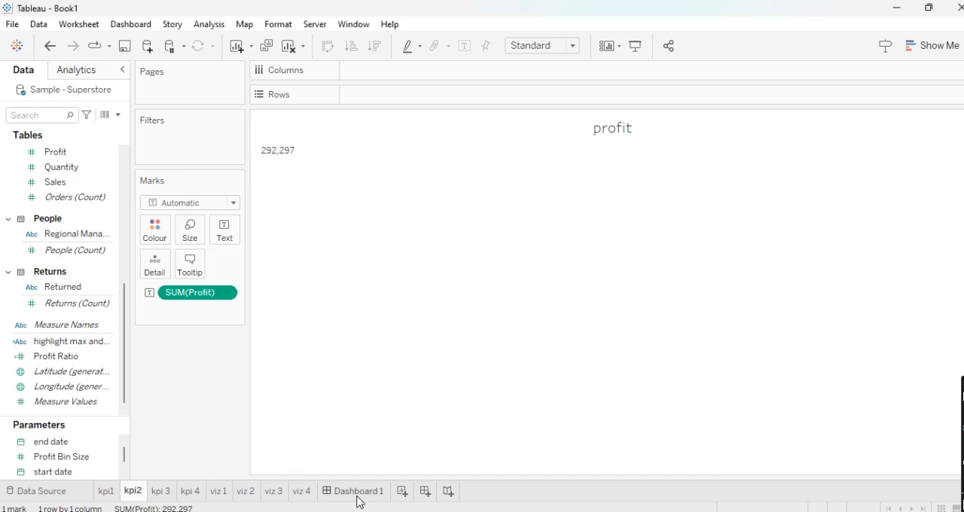
click(359, 501)
click(273, 355)
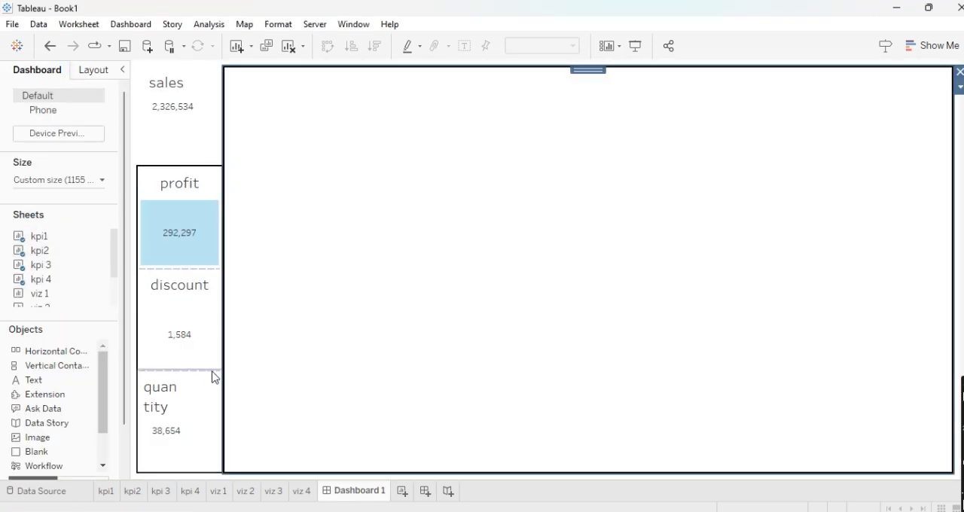
- Open the quantity KPI's sheet from the dashboard and centre its text mark horizontally
click(198, 400)
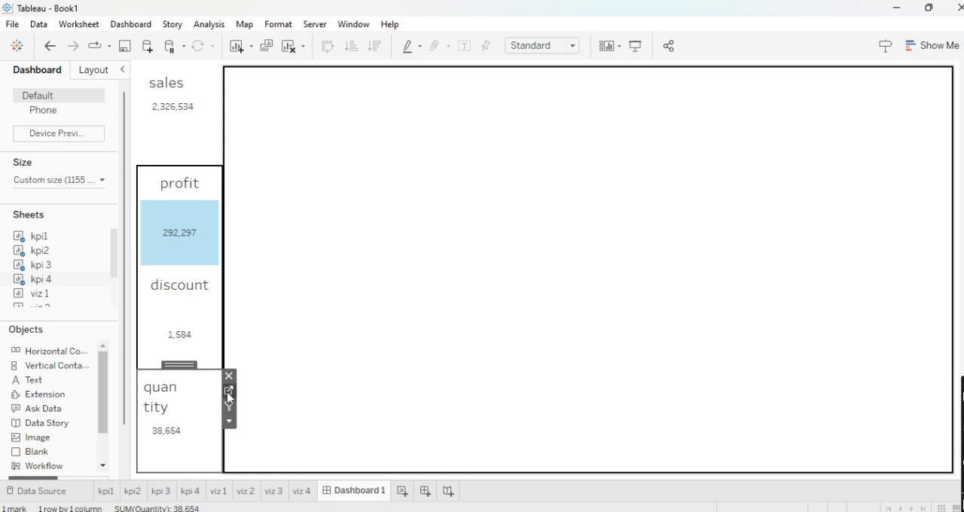
click(228, 393)
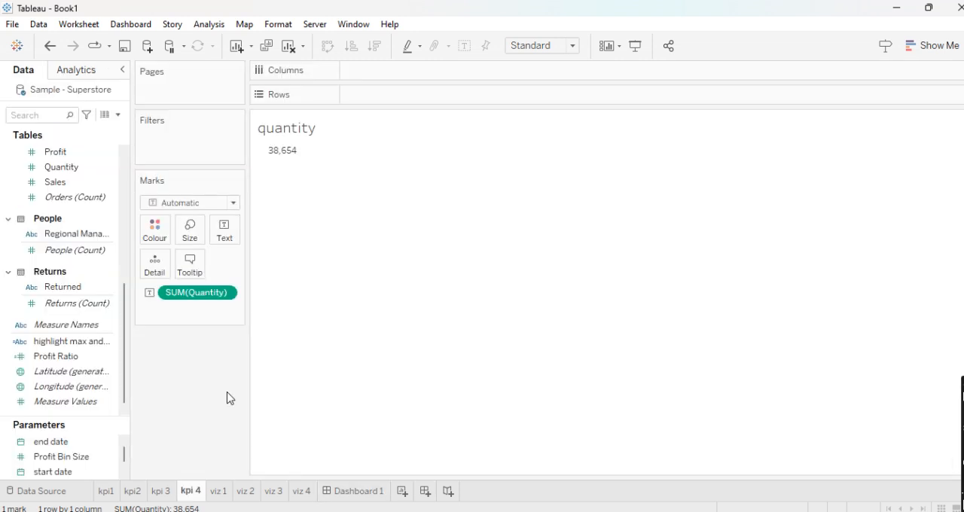
click(225, 240)
click(349, 281)
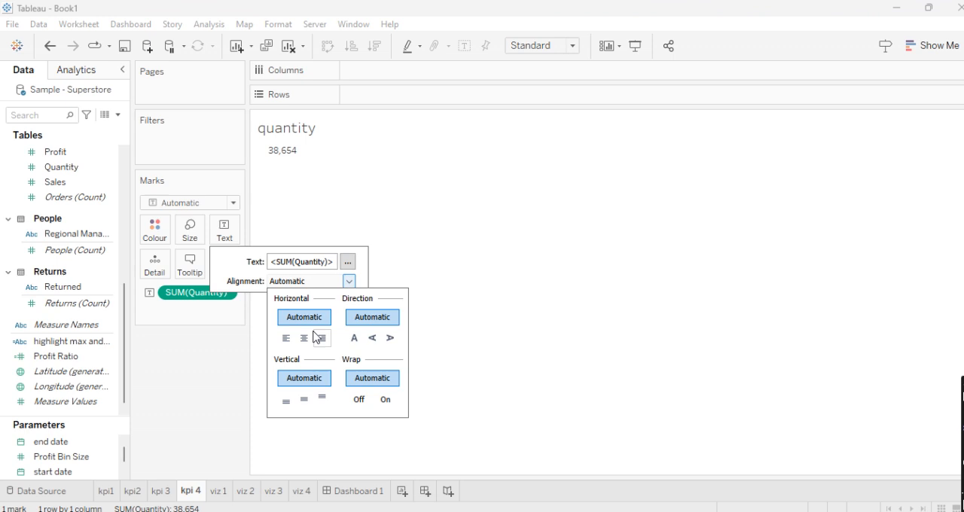
click(303, 337)
click(445, 286)
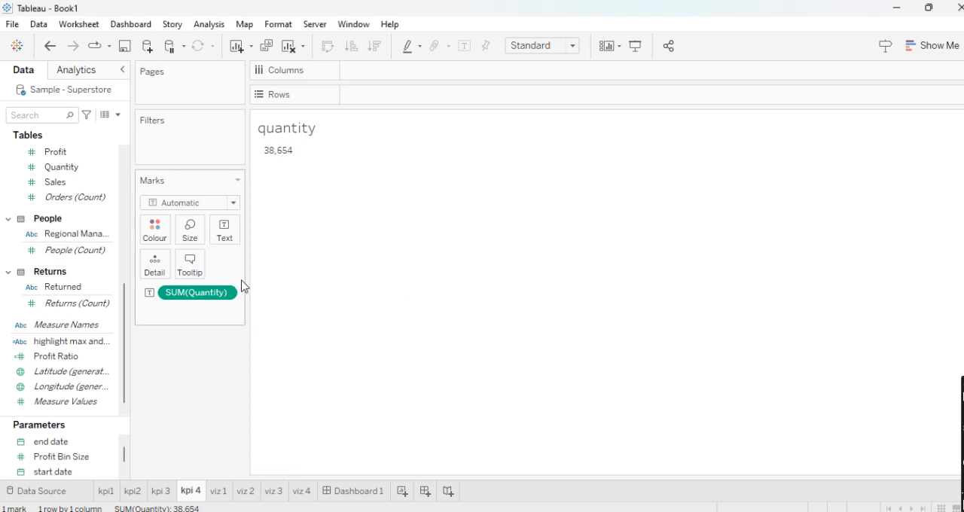
- Centre the "quantity" title on the kpi 4 sheet and return to Dashboard 1
double_click(337, 125)
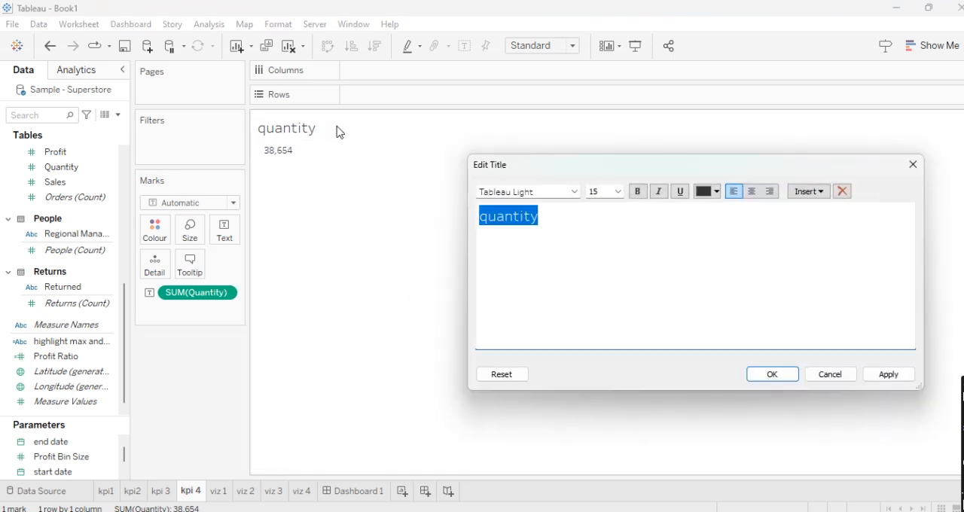
click(753, 192)
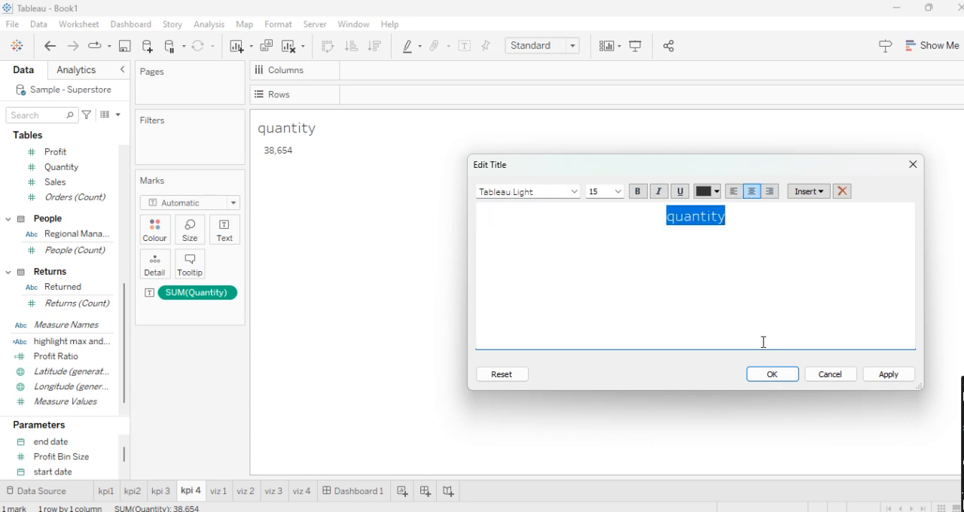
click(773, 375)
click(376, 491)
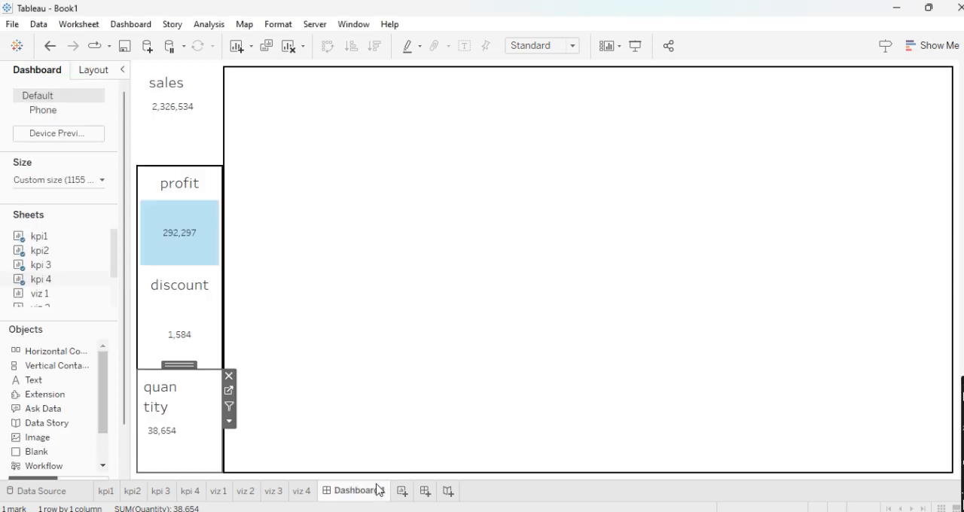
- Set the quantity KPI on the dashboard to fit Entire View
click(229, 422)
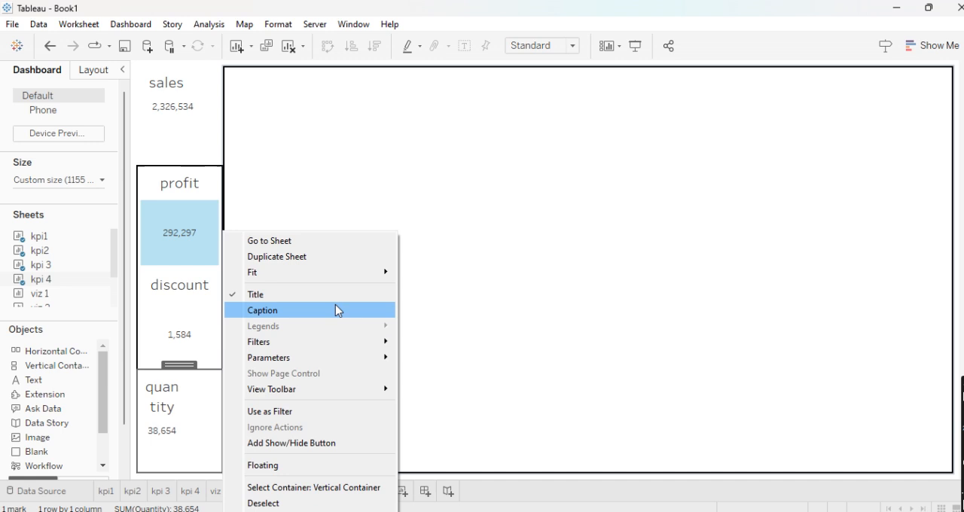
mouse_move(348, 272)
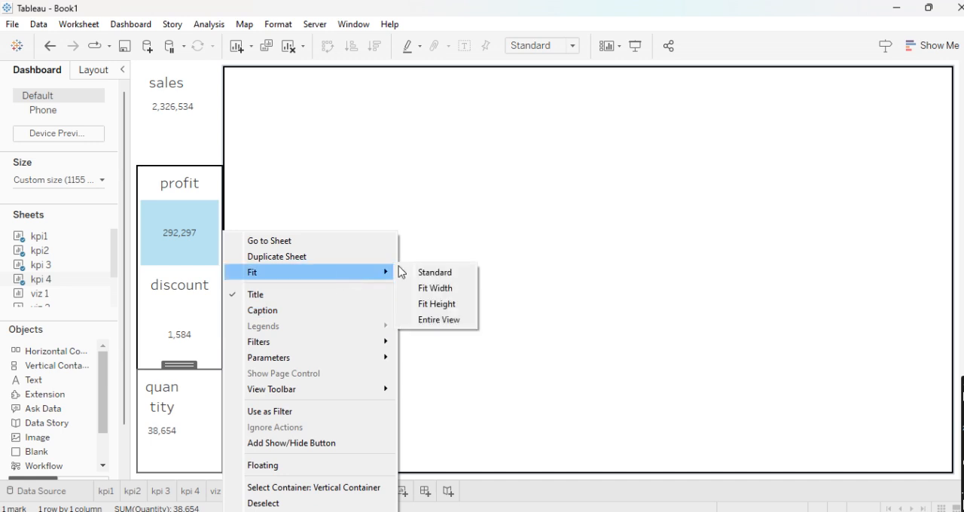
click(445, 321)
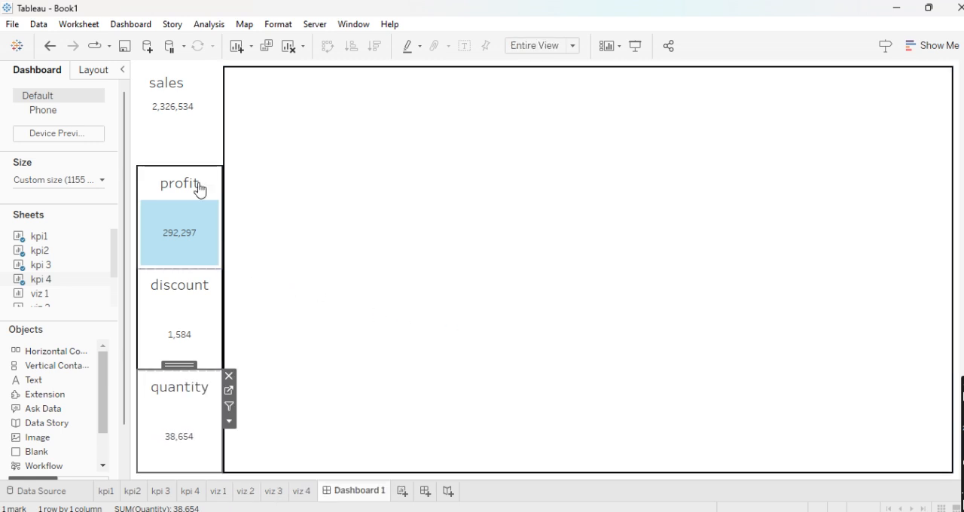
- Give the sales KPI on the dashboard a solid black border in the second-thinnest line weight
click(185, 146)
click(100, 73)
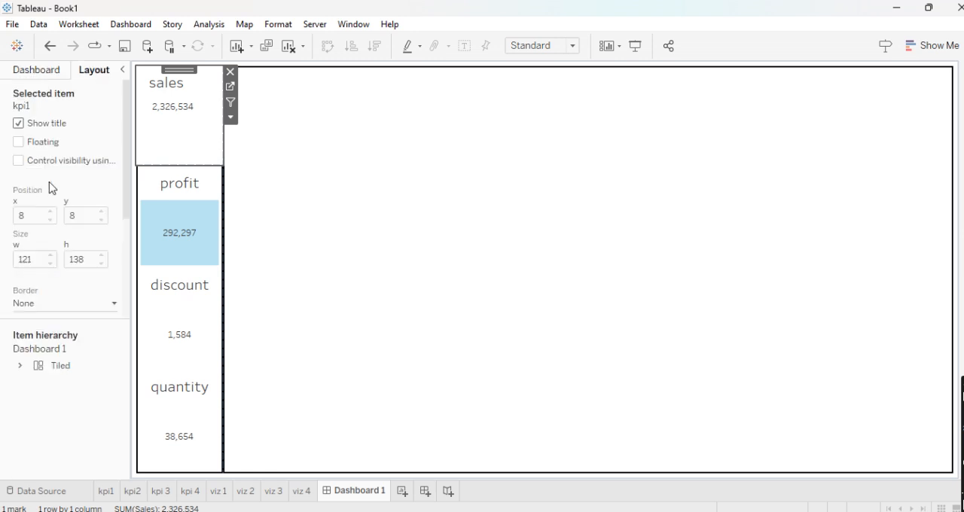
click(37, 304)
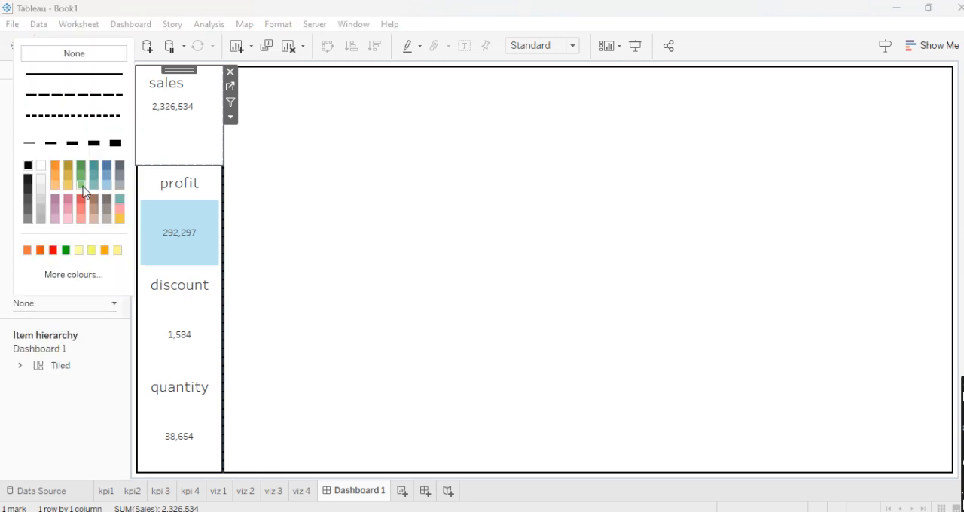
click(52, 148)
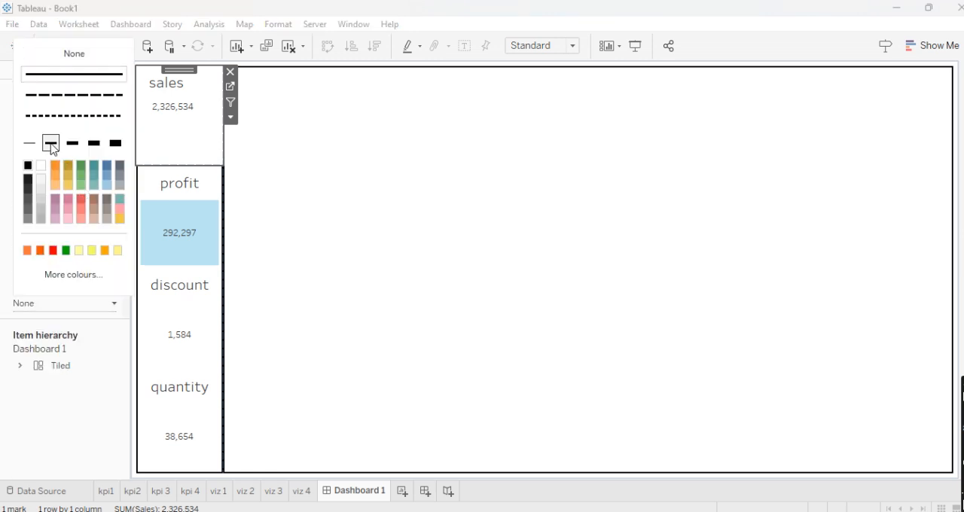
- Give the profit, discount and quantity KPIs each a solid black border in the second-thinnest line weight
click(158, 192)
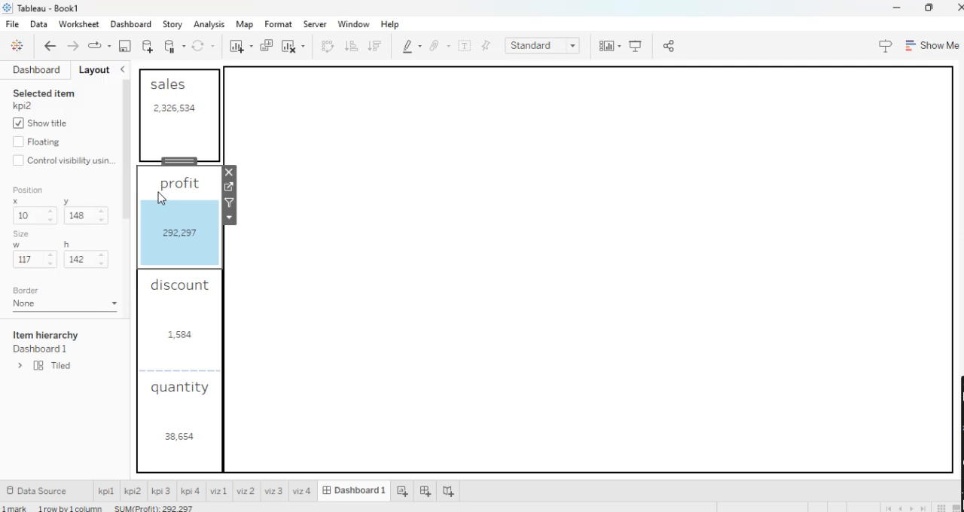
click(75, 304)
click(51, 149)
click(148, 327)
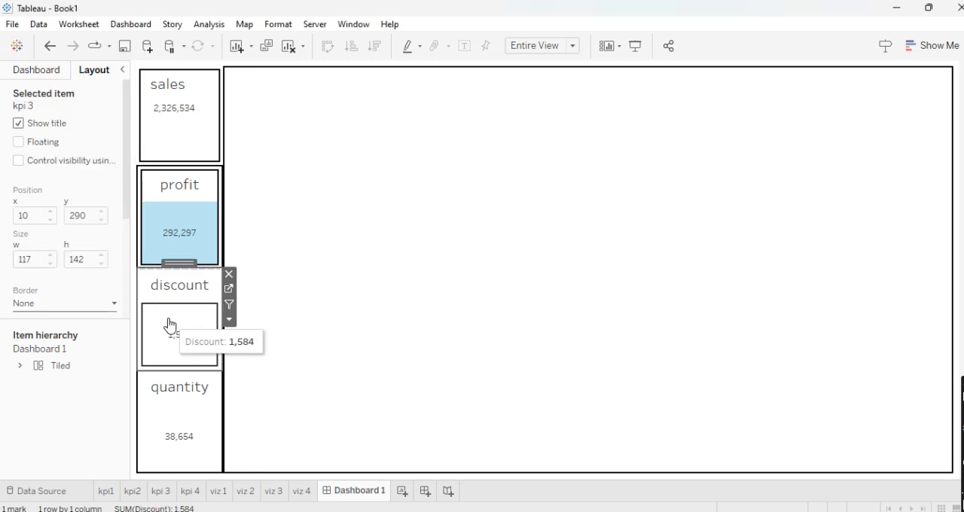
click(102, 307)
click(50, 145)
click(156, 422)
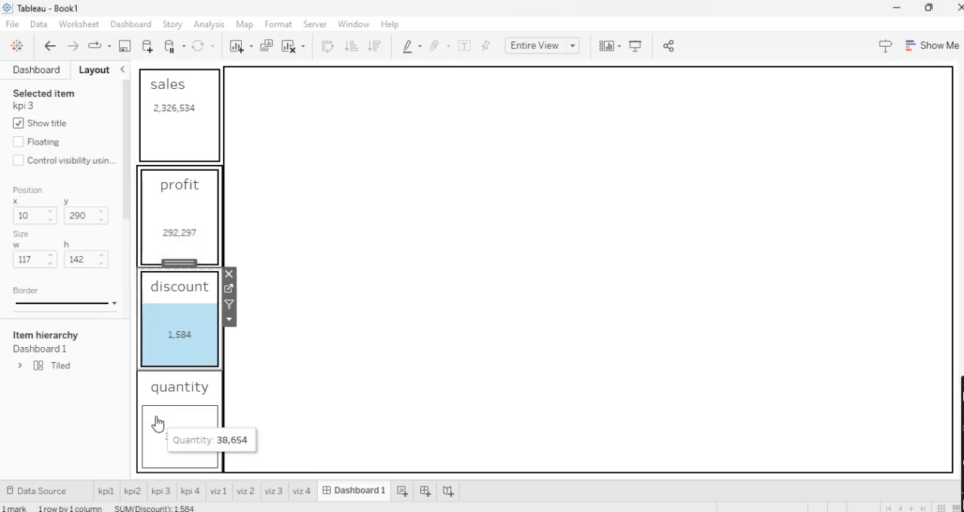
click(89, 303)
click(47, 142)
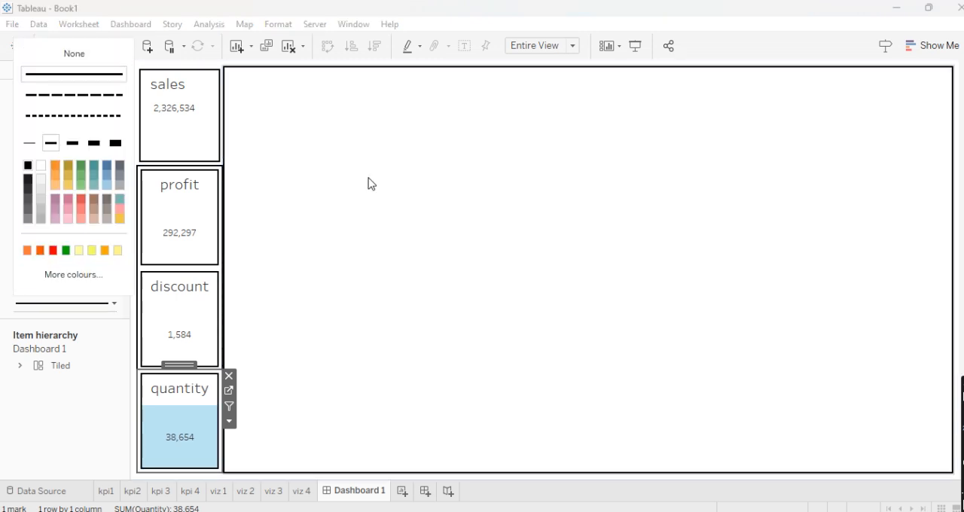
- Show the dashboard title and replace its text with "ADVANCED TABLEAU DASHBOARD"
click(369, 184)
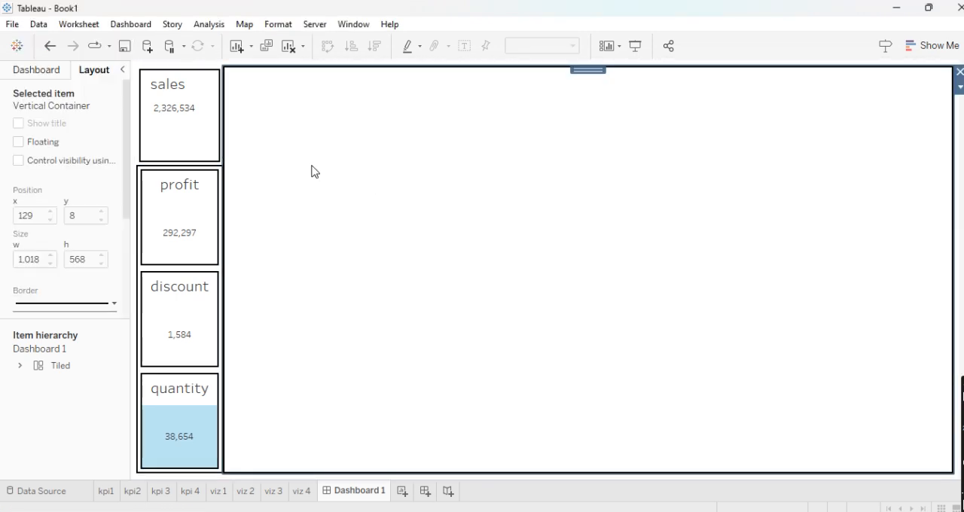
click(41, 69)
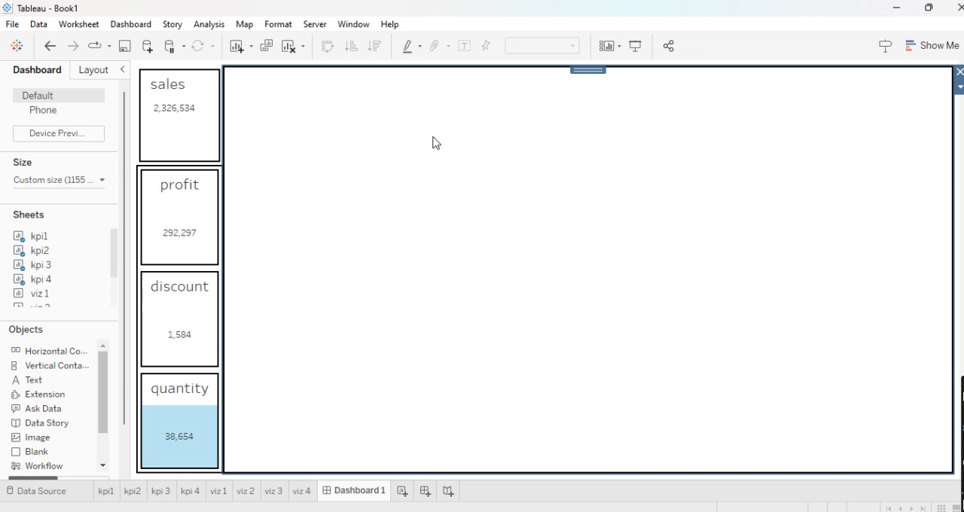
click(133, 24)
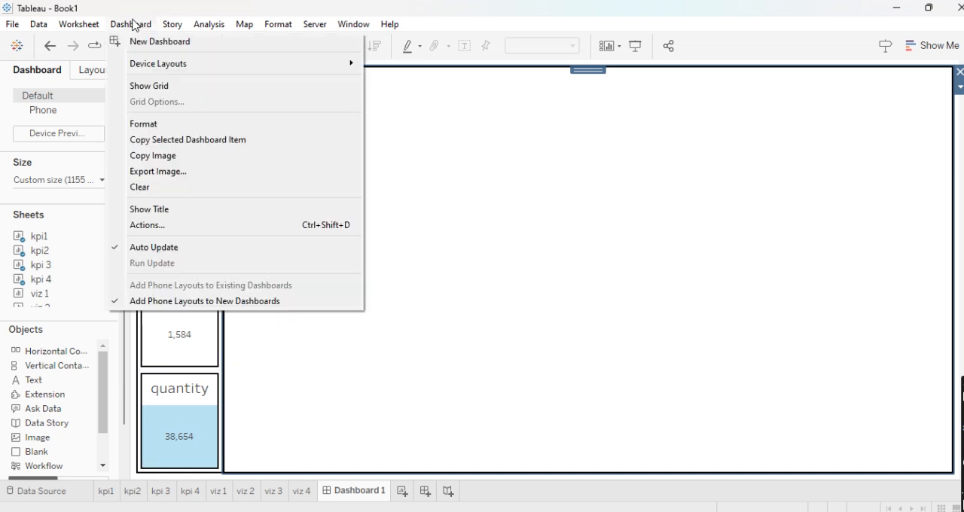
click(155, 211)
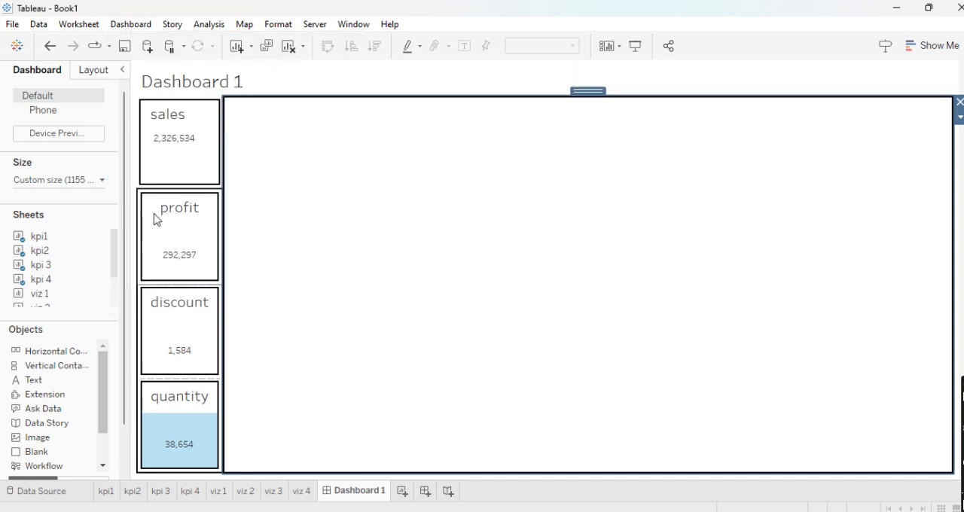
double_click(256, 79)
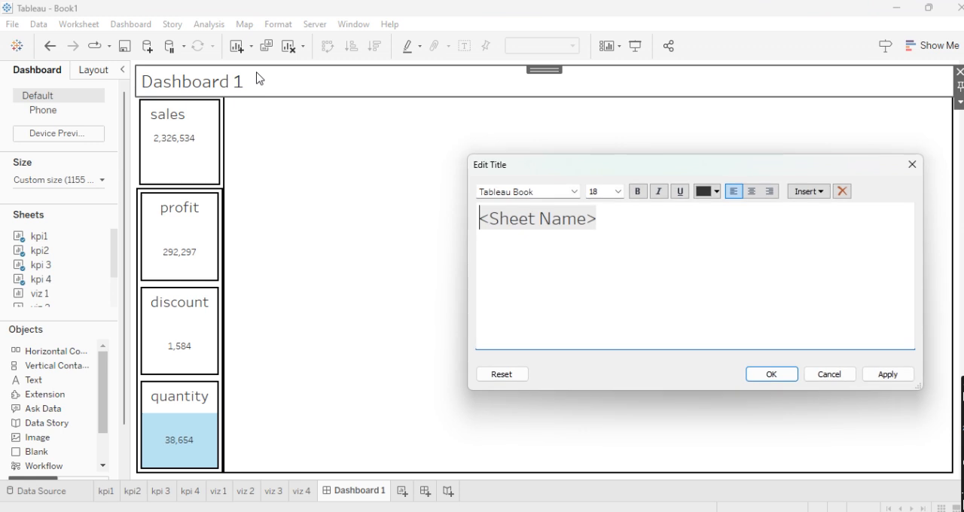
key(ctrl+a)
key(BackSpace)
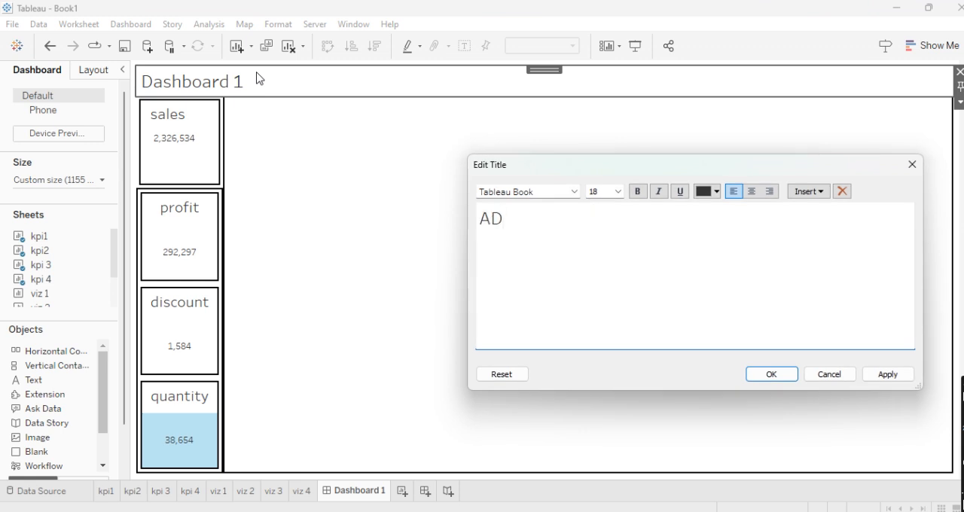
text(ADVANCED TABLEAU DASHBOARD)
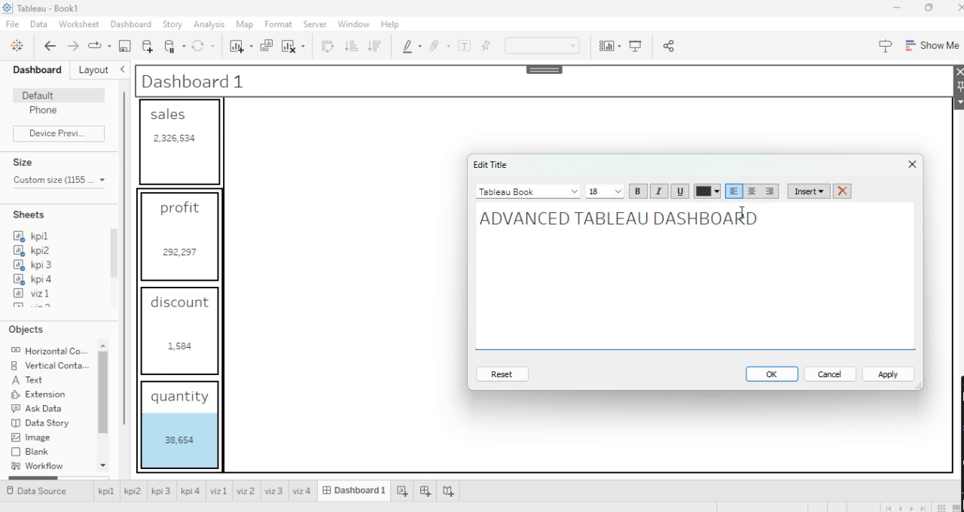
- Centre the dashboard title text and colour it orange
key(ctrl+a)
click(757, 194)
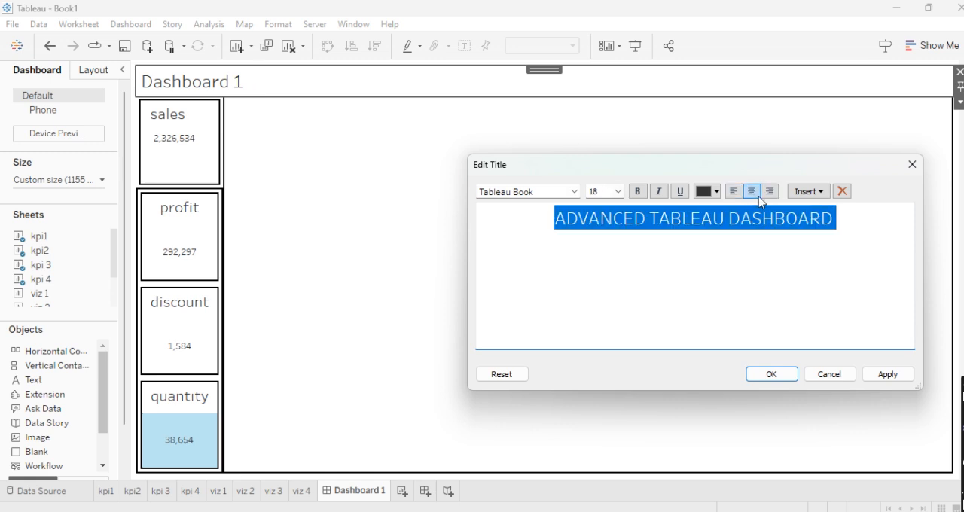
click(719, 194)
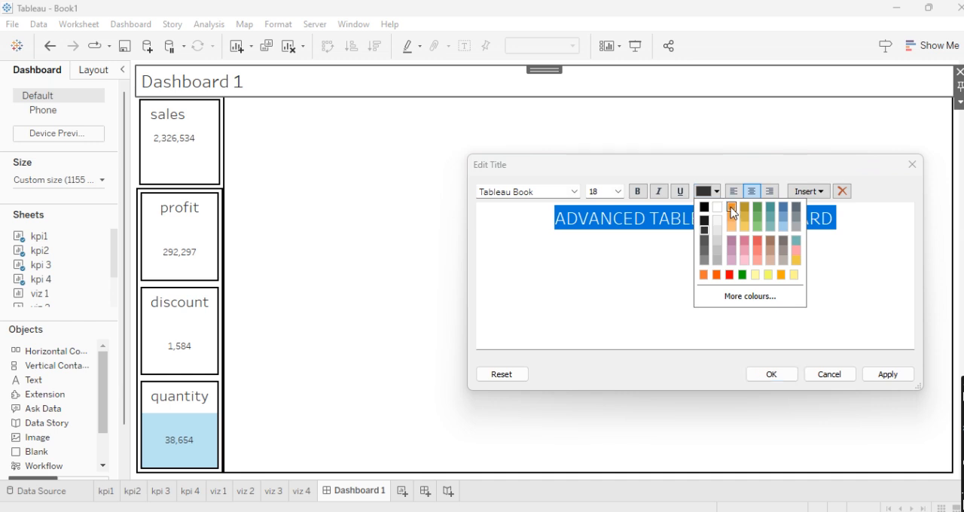
click(732, 210)
click(769, 376)
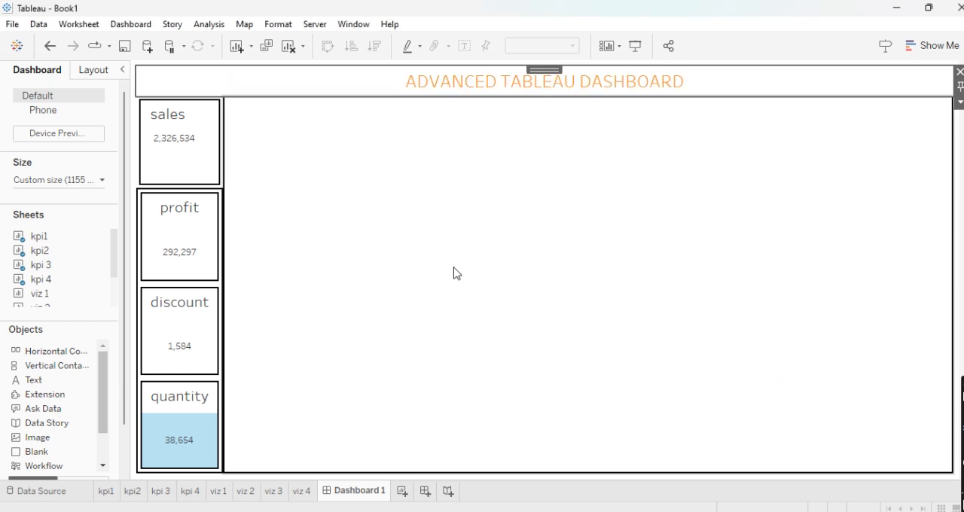
- Give the dashboard title a solid black border in the second-thinnest line weight
click(412, 247)
click(334, 80)
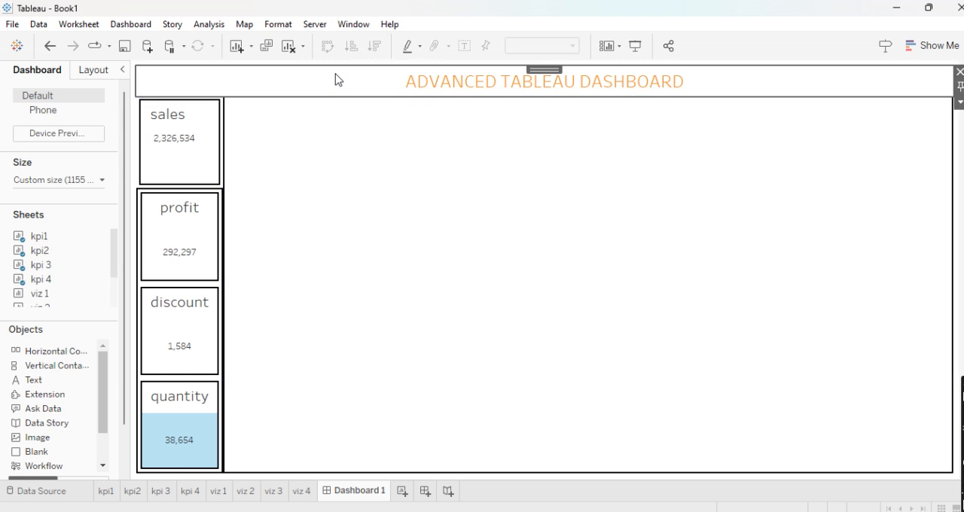
click(109, 69)
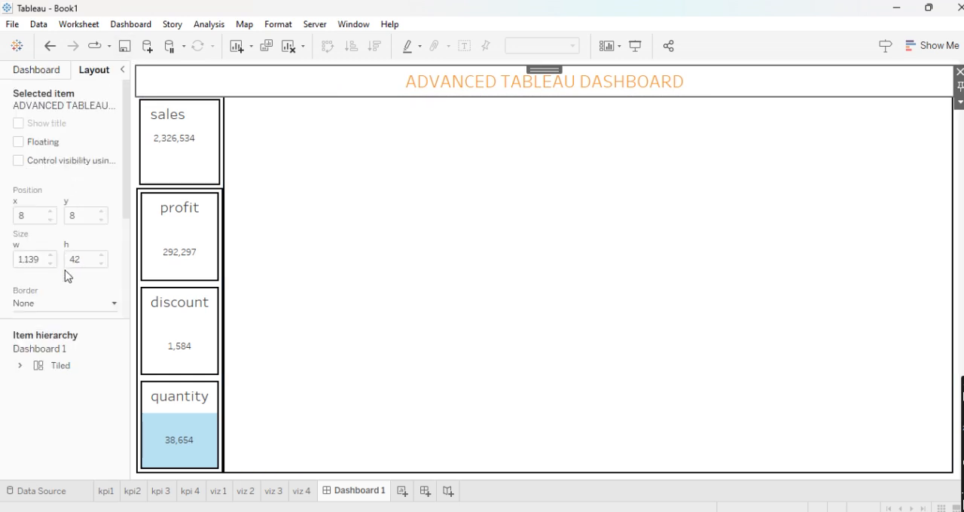
click(66, 304)
click(52, 145)
- Add the viz 1 sheet to the large empty container beside the KPI column
click(427, 189)
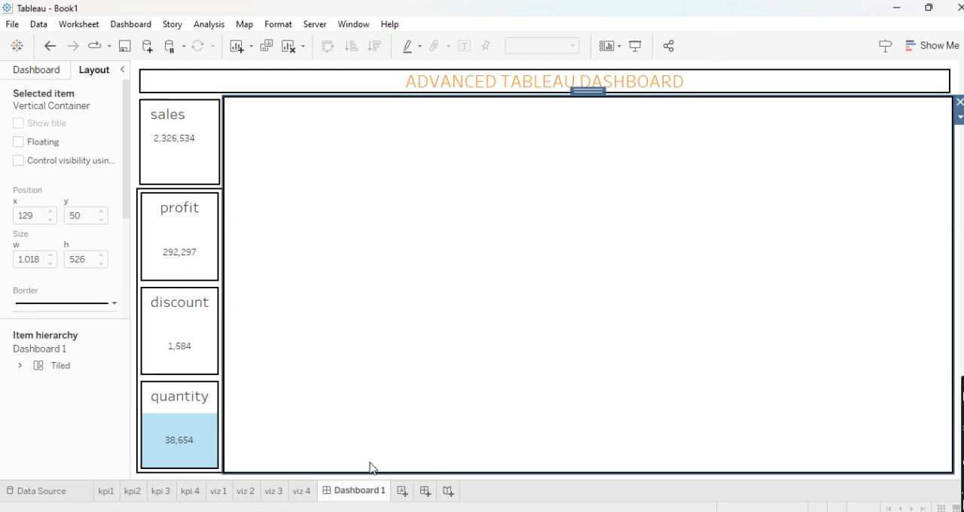
click(30, 70)
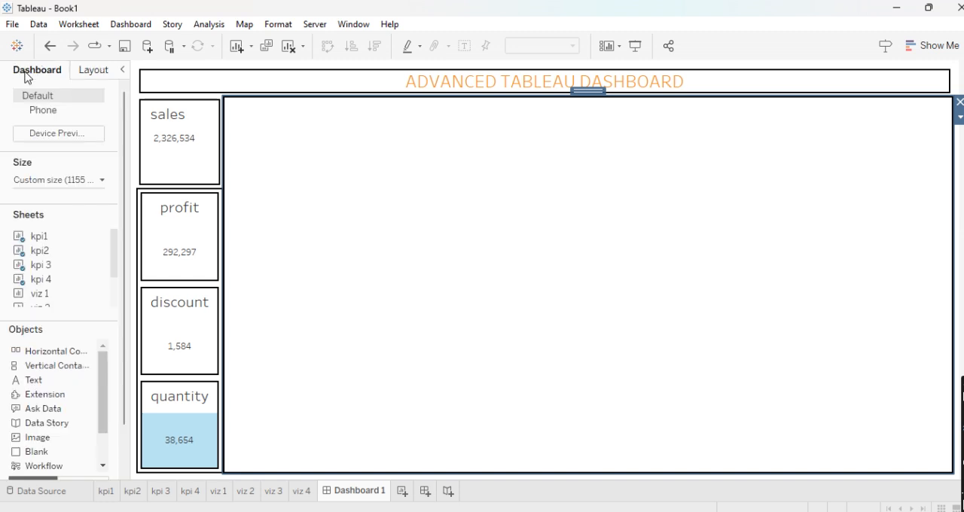
scroll(43, 294, down, 1)
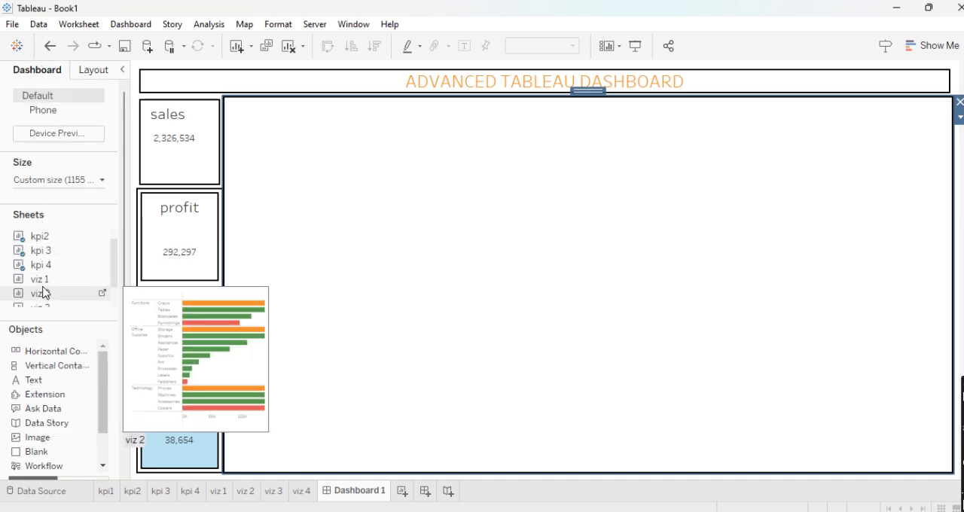
drag(42, 266, 272, 159)
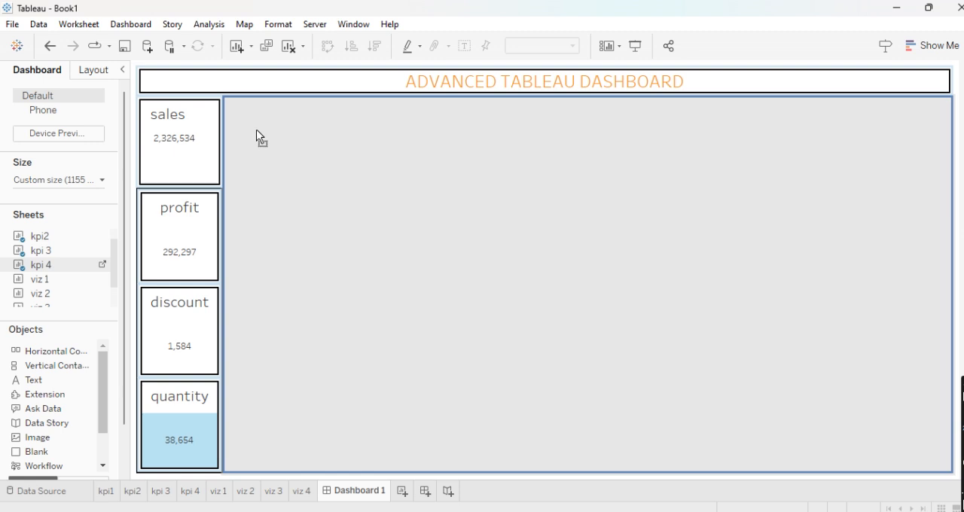
drag(254, 195, 237, 179)
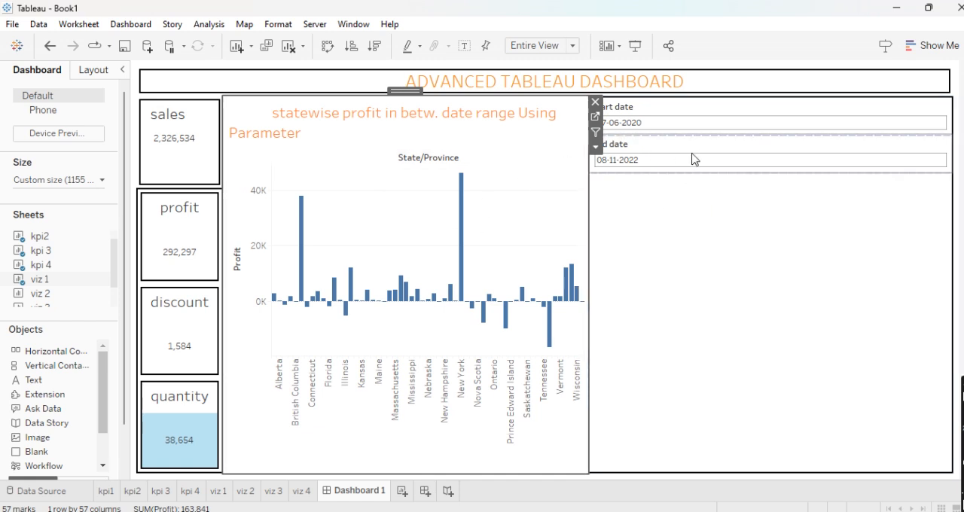
- Add the viz 2 sheet between the statewise profit chart and the date parameters
drag(40, 293, 289, 254)
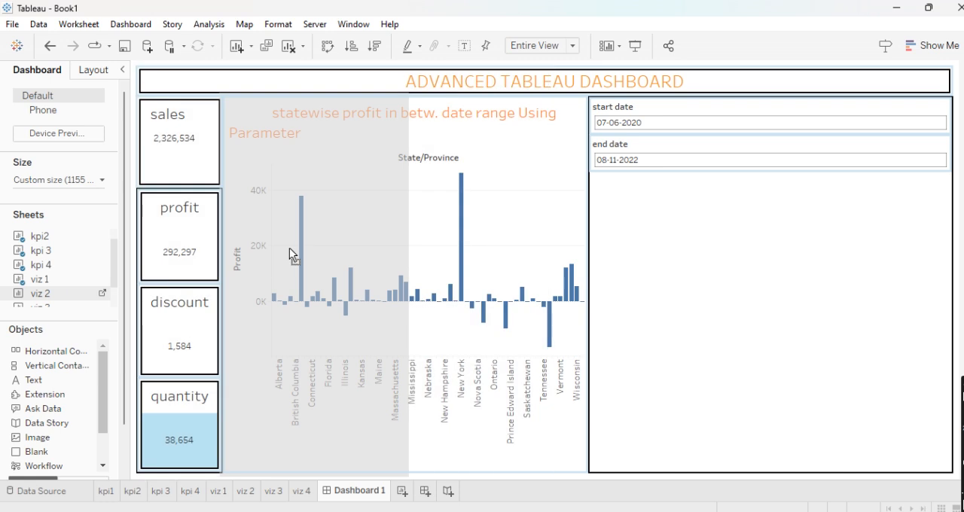
drag(387, 280, 639, 216)
mouse_move(632, 160)
mouse_down()
mouse_move(601, 137)
mouse_move(619, 136)
mouse_move(609, 143)
mouse_up()
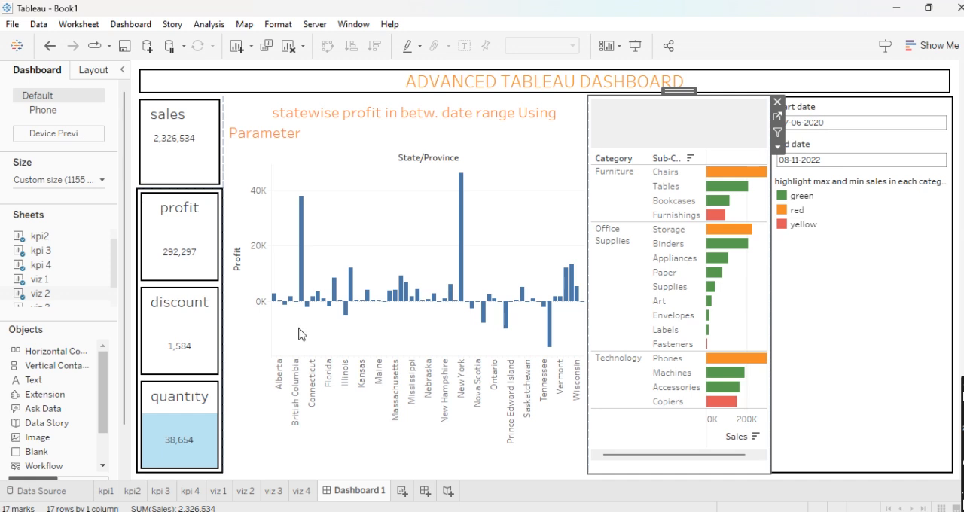
- Add the viz 3 sheet below the statewise profit chart and viz 4 below the max and min sales chart
scroll(57, 302, down, 2)
drag(46, 269, 377, 359)
drag(41, 275, 696, 348)
- Remove the Region and max/min sales colour legends, and narrow the date parameter container to widen the charts
click(810, 256)
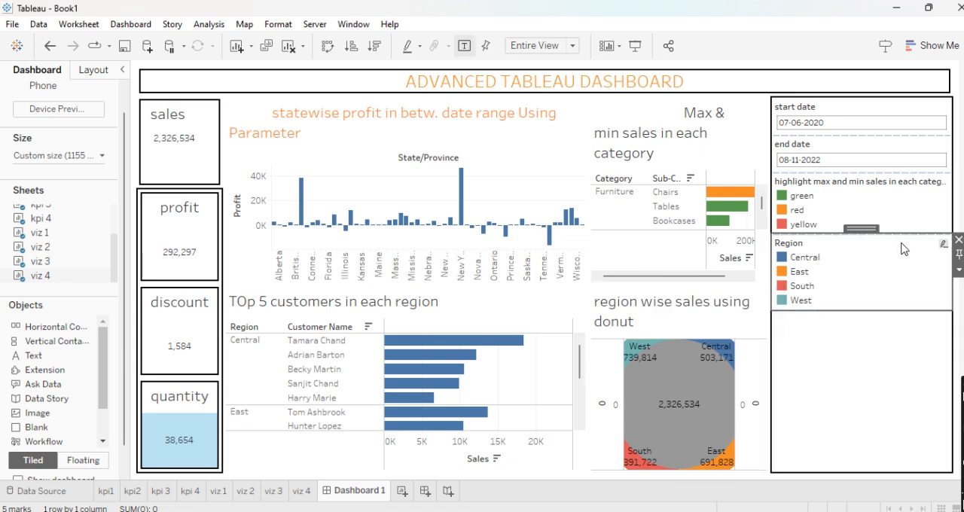
click(959, 242)
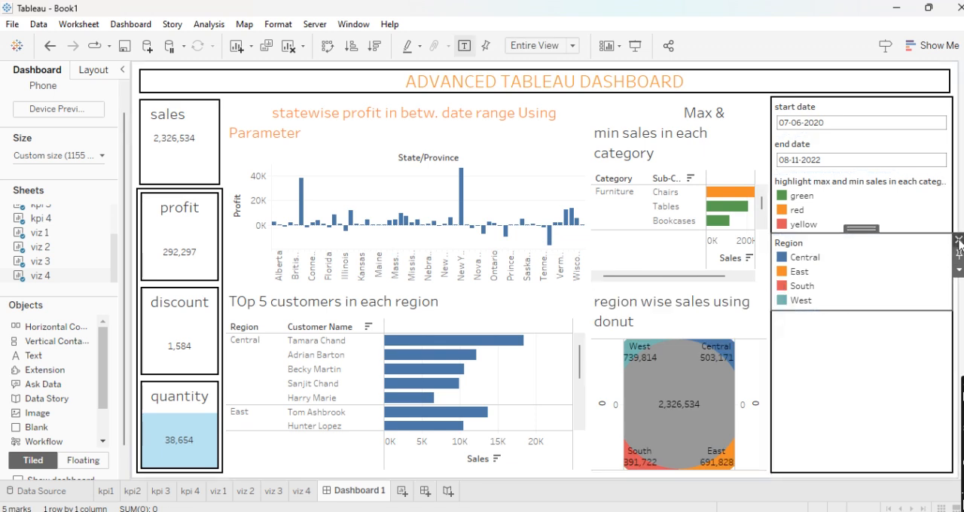
click(915, 215)
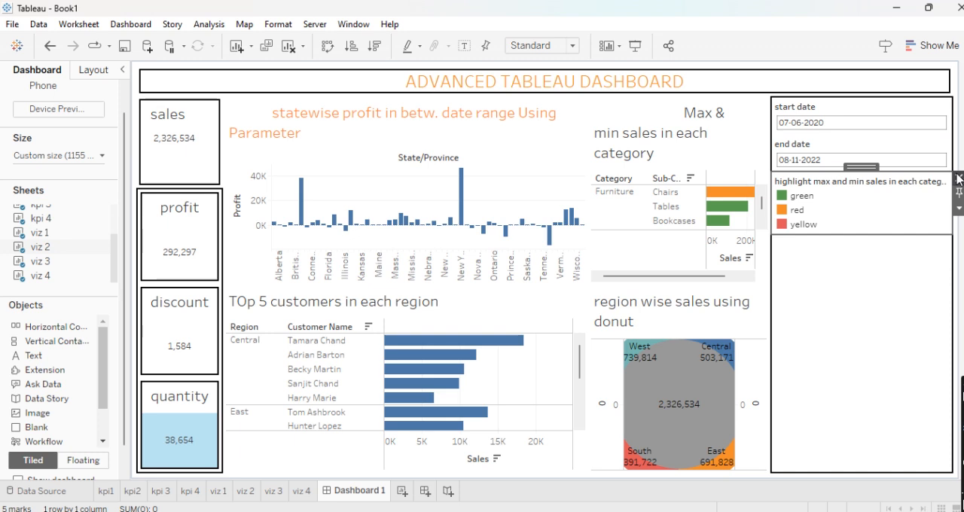
click(940, 187)
drag(772, 252, 874, 248)
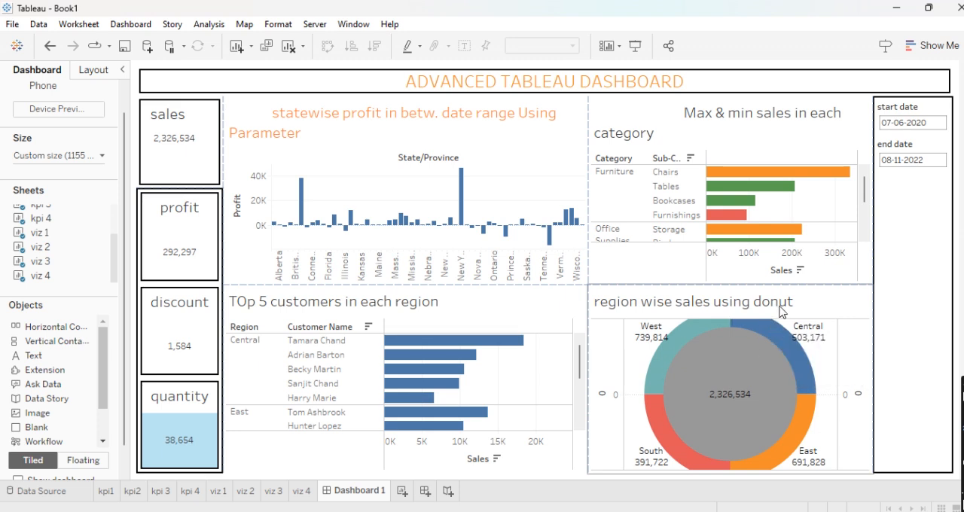
click(847, 368)
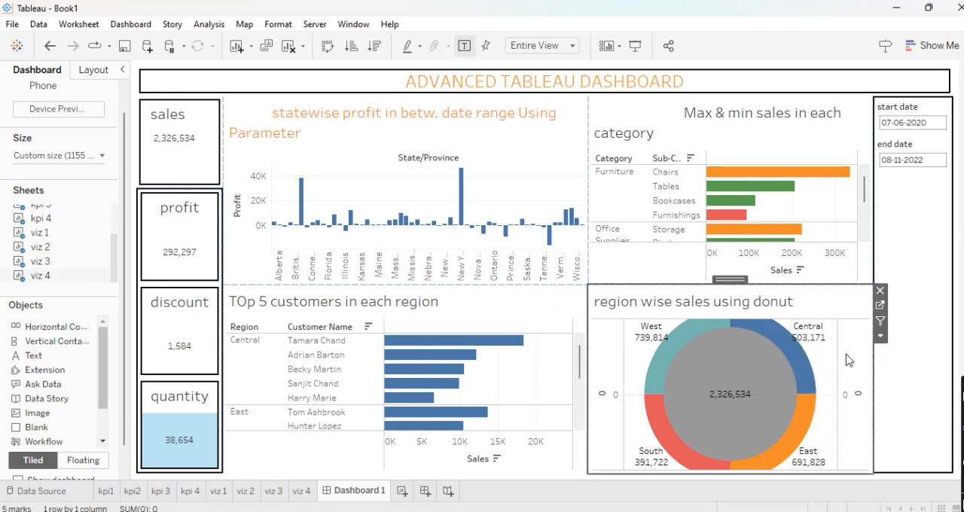
click(880, 336)
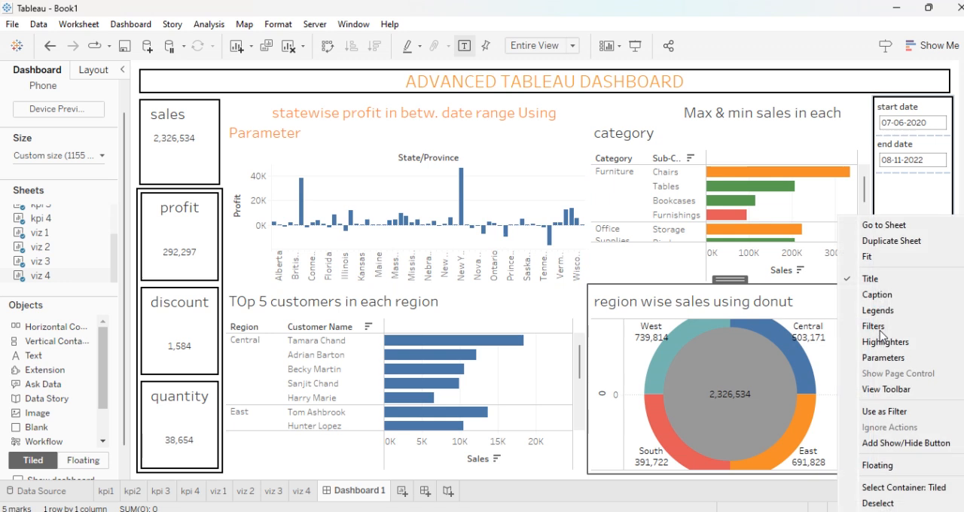
mouse_move(886, 260)
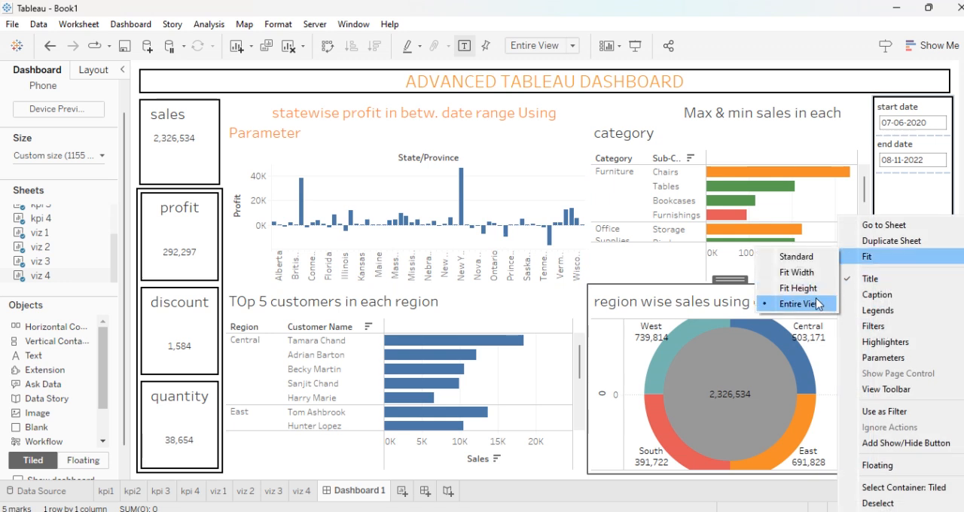
click(823, 150)
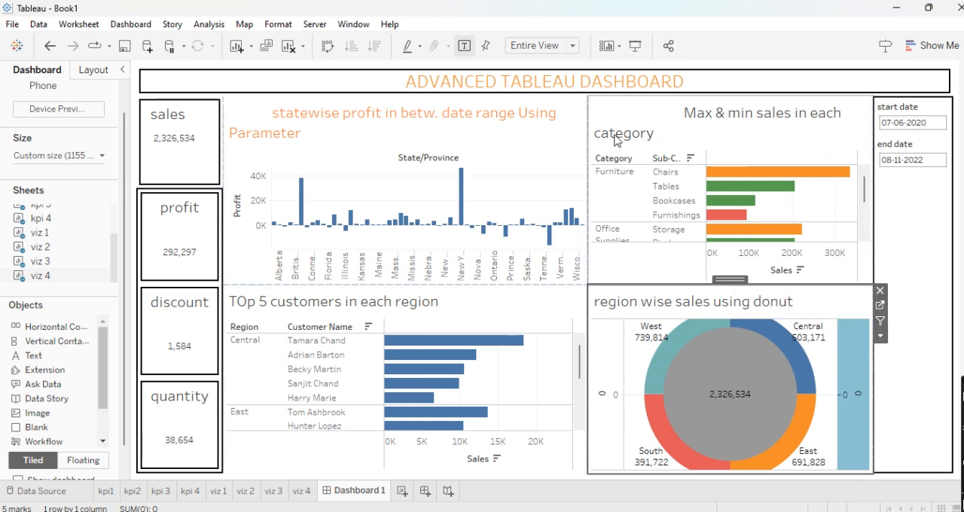
- Narrow the statewise profit and top 5 customers charts equally to give the max/min sales and donut charts more width
drag(587, 133, 554, 138)
click(557, 299)
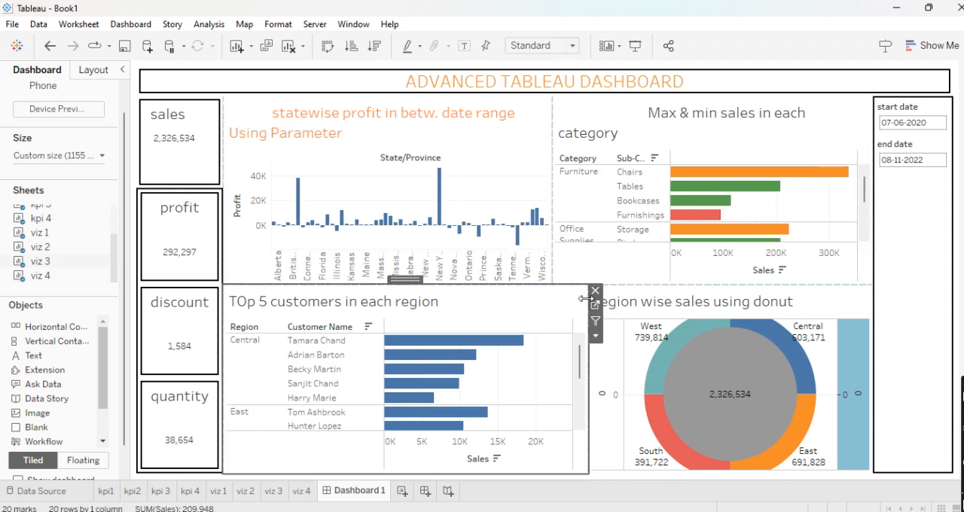
drag(587, 300, 555, 302)
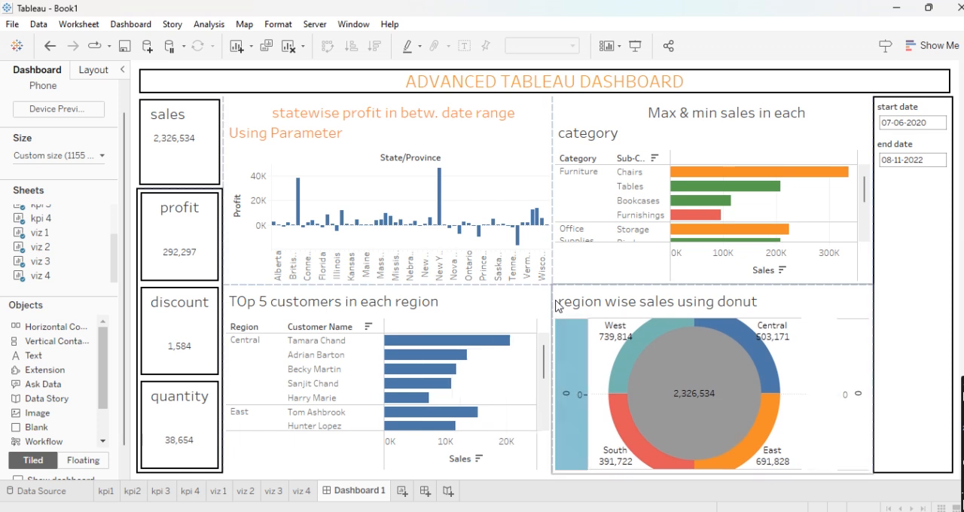
- Move the start date parameter control into the KPI column, directly below the quantity KPI
click(913, 225)
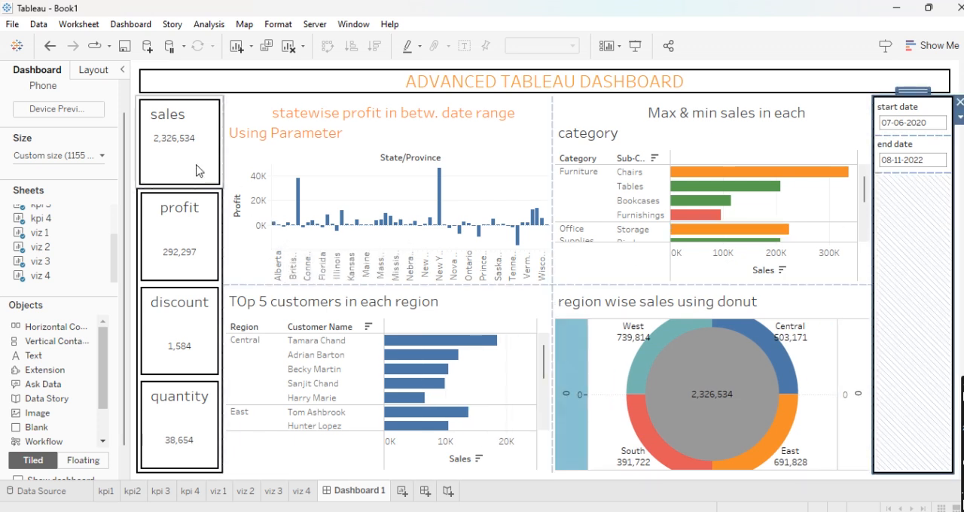
click(923, 113)
drag(913, 92, 166, 437)
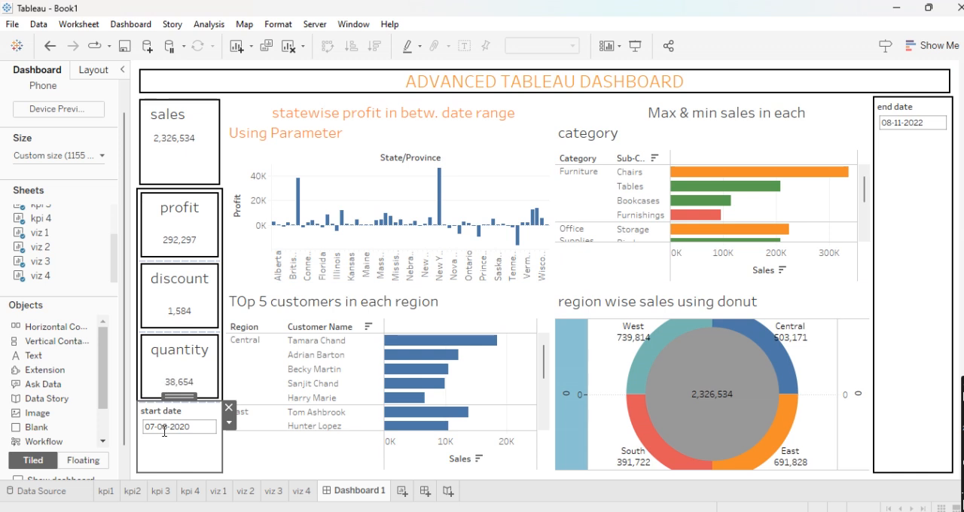
- Move the end date control directly below the start date control in the KPI column and shorten the sales KPI
click(916, 110)
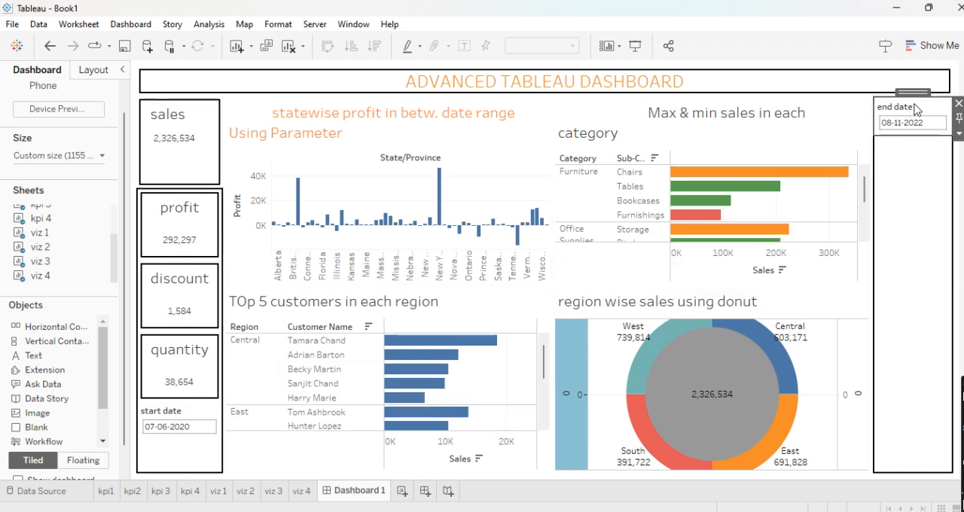
drag(914, 93, 180, 449)
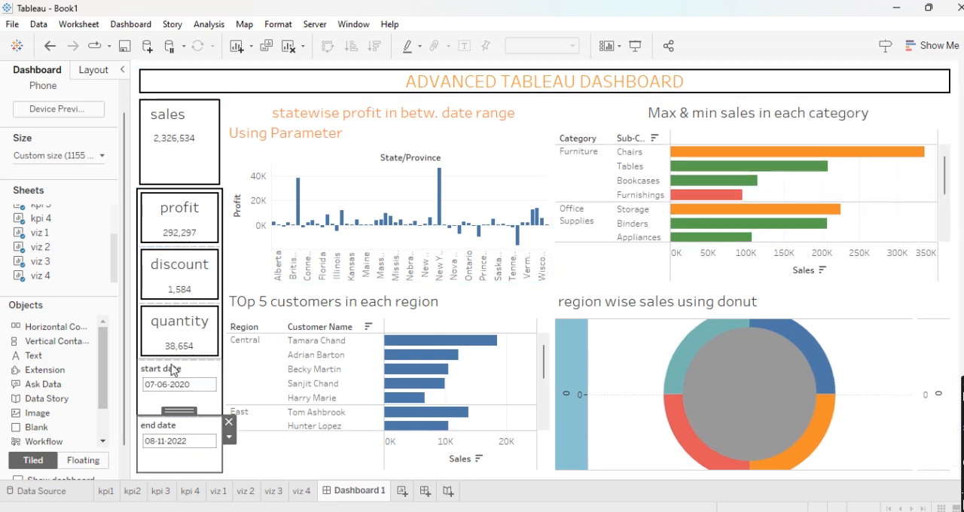
click(180, 184)
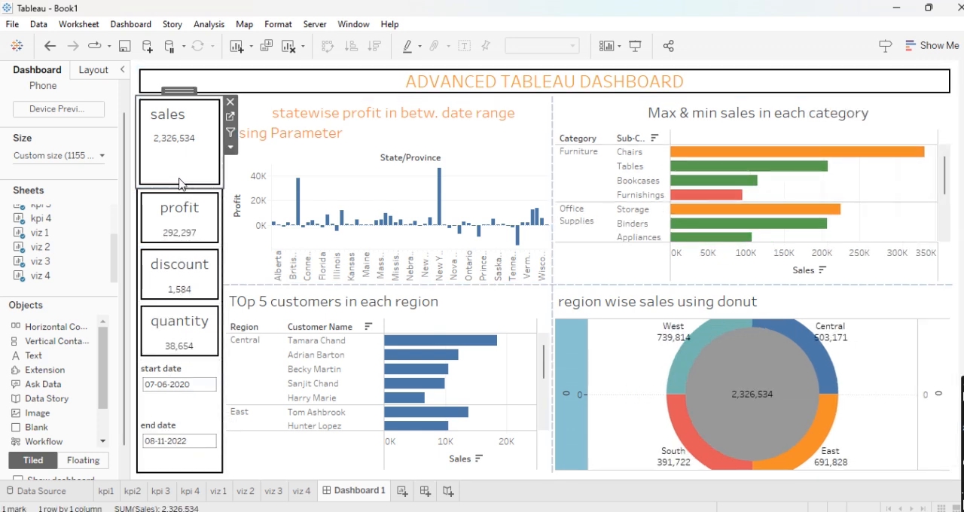
drag(179, 189, 179, 171)
- Add a solid black border of the second-thinnest weight to both the start date and end date controls
click(178, 396)
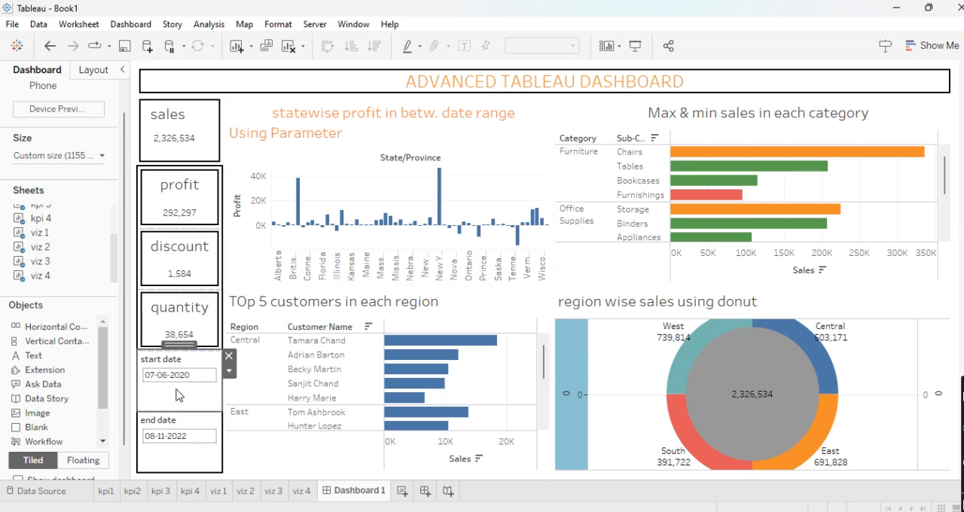
click(93, 70)
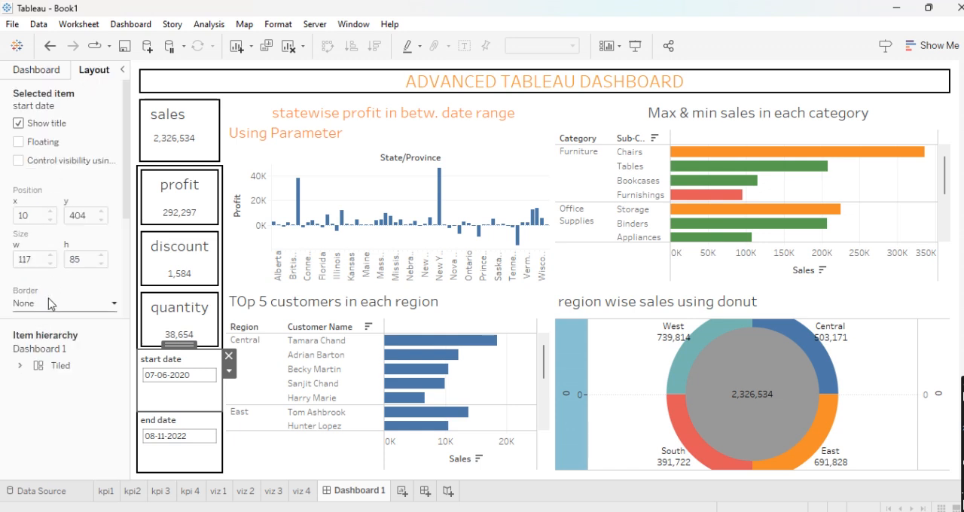
click(49, 301)
click(51, 142)
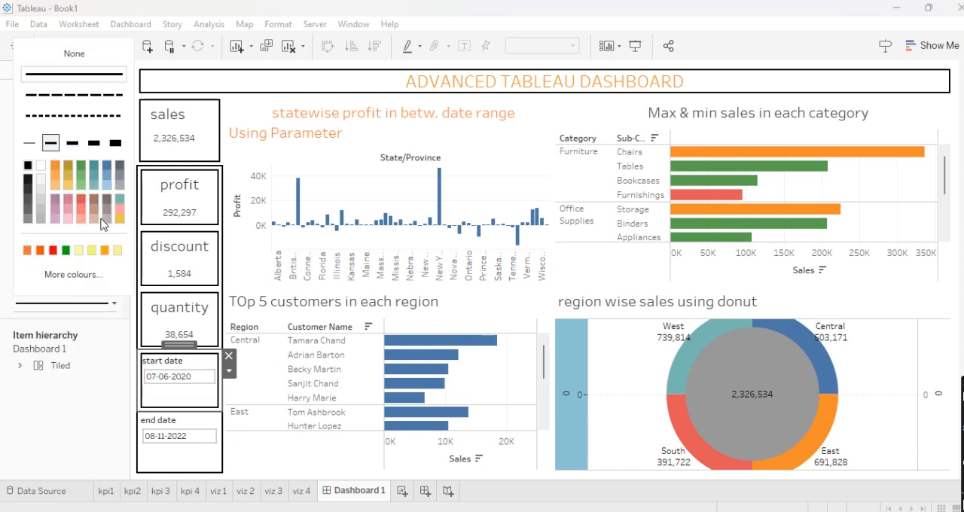
click(182, 431)
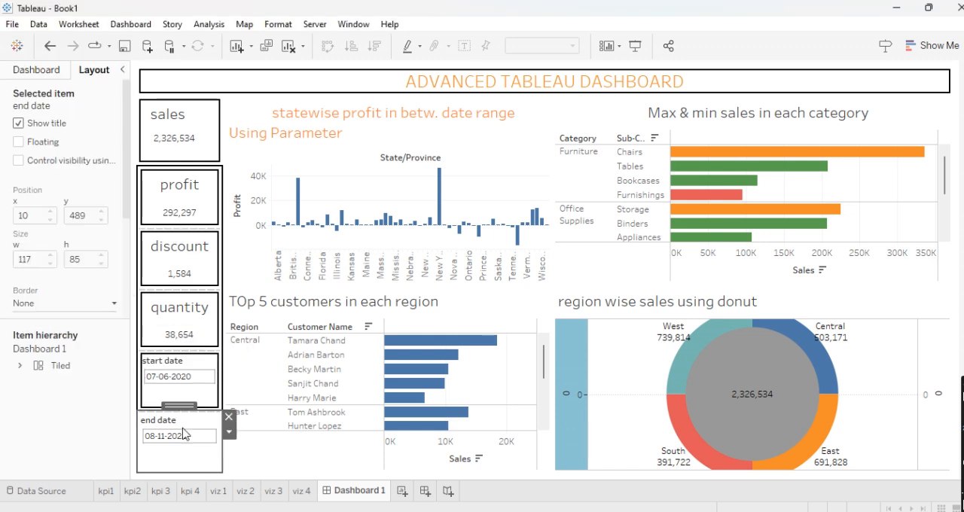
click(75, 304)
click(52, 145)
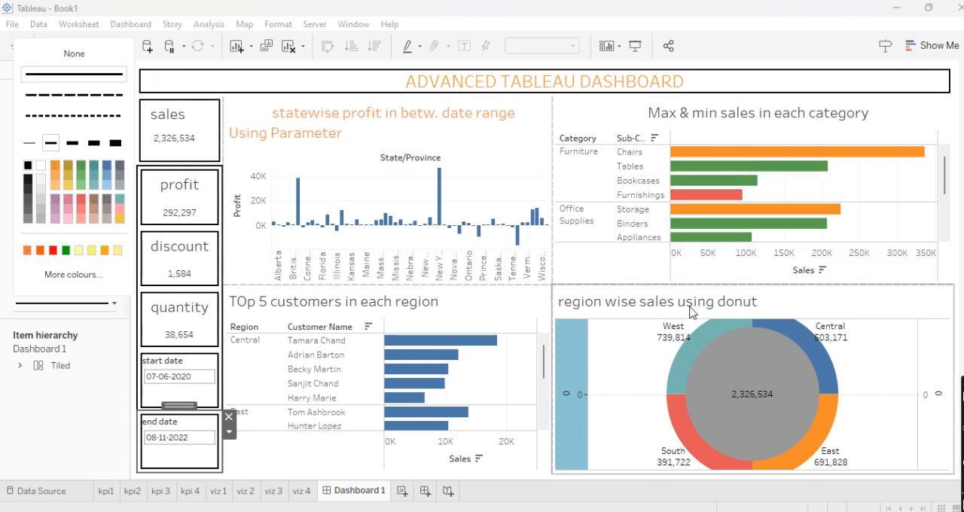
- Open the viz 4 donut chart's worksheet from the dashboard
click(847, 299)
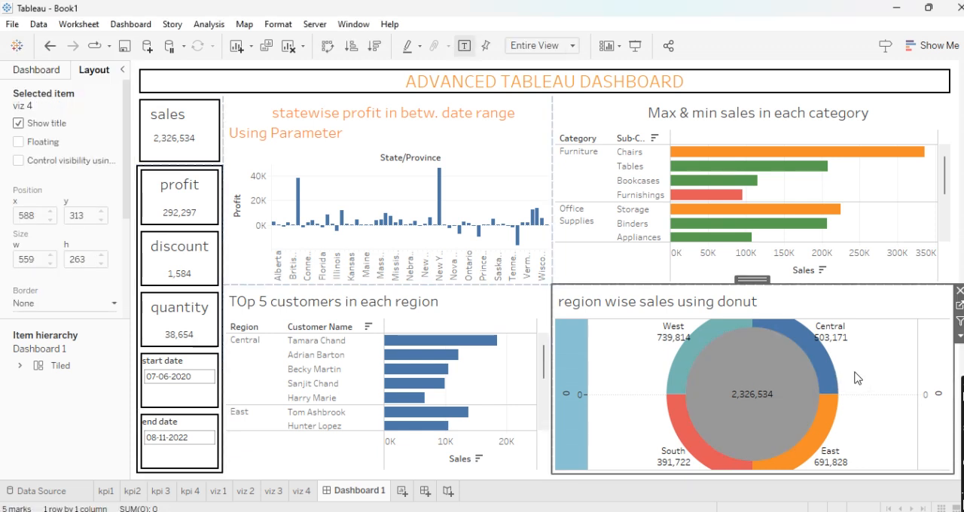
click(959, 306)
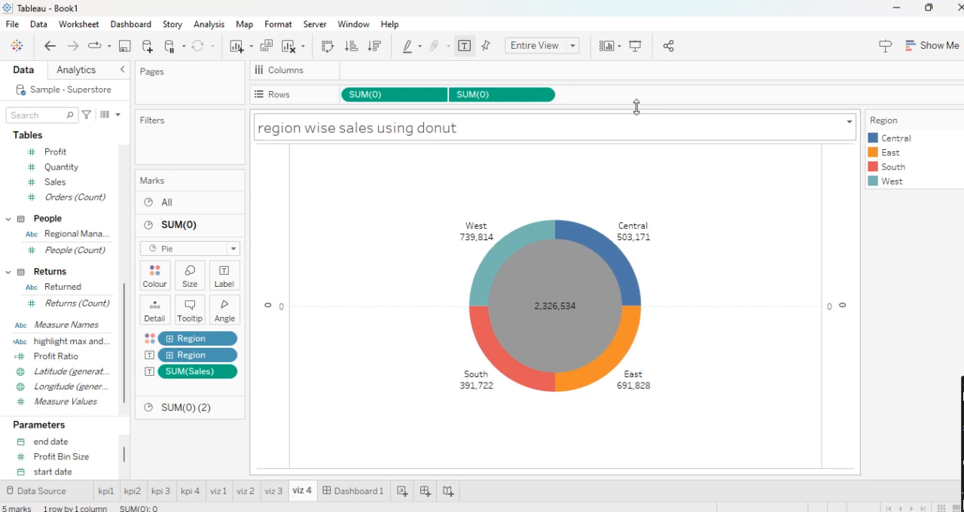
- Try the Standard fit on the donut worksheet and restore Entire View
click(571, 46)
click(560, 59)
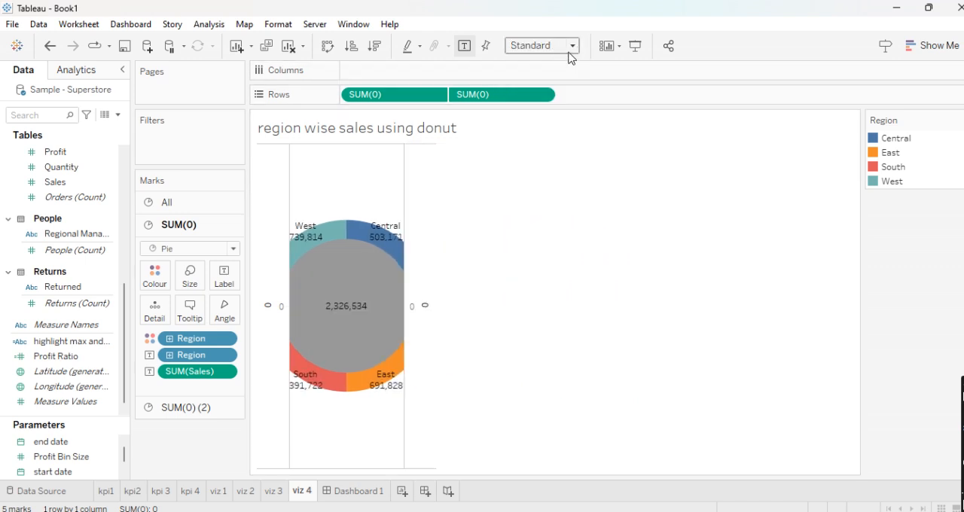
click(570, 51)
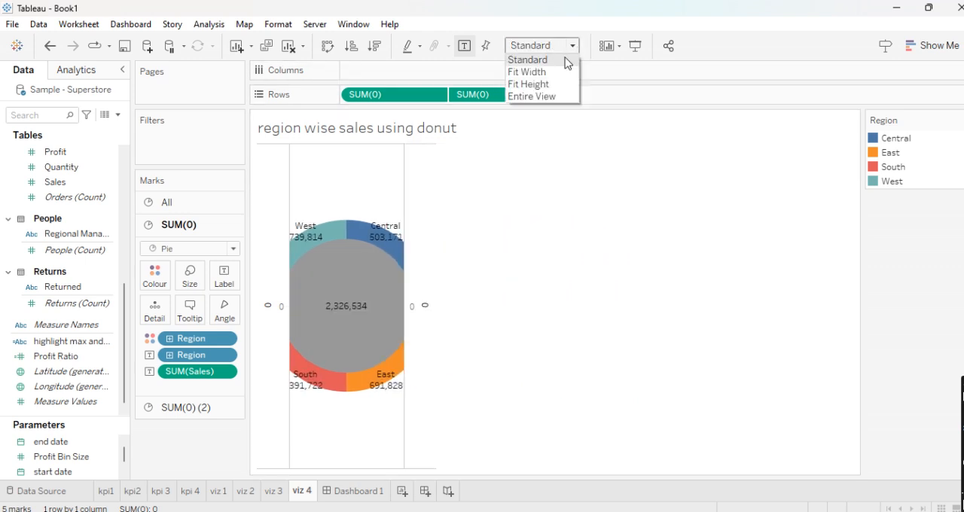
click(541, 98)
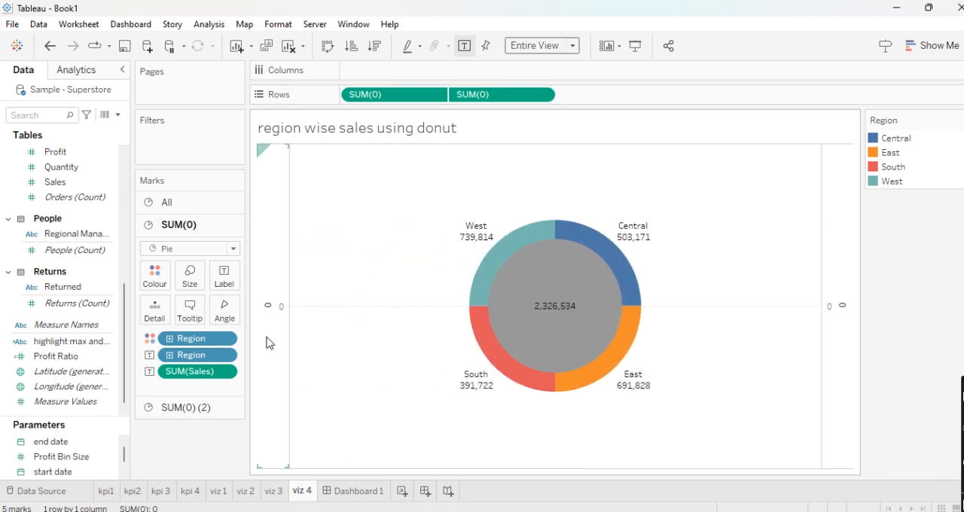
- Reduce the sizes of the outer region pie and the inner grey circle, keeping the donut ring, and return to Dashboard 1
click(190, 276)
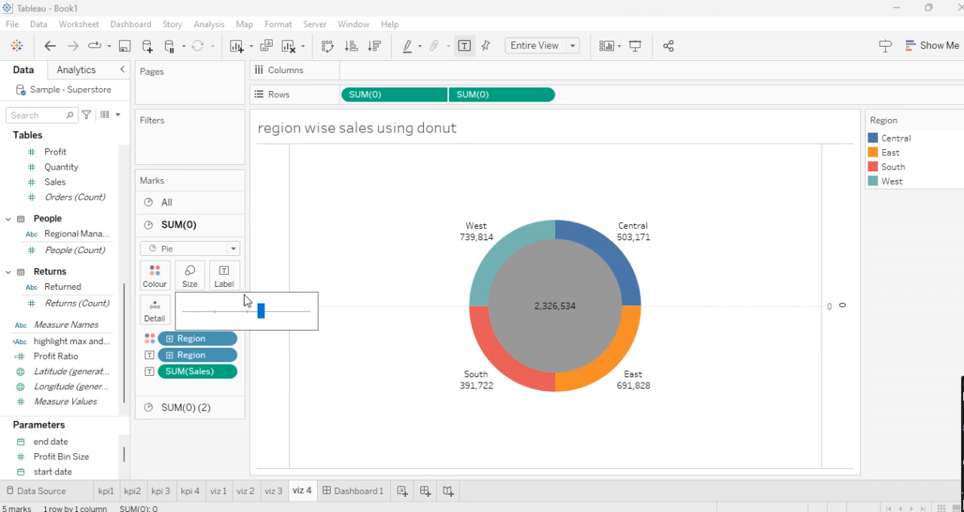
drag(256, 313, 248, 315)
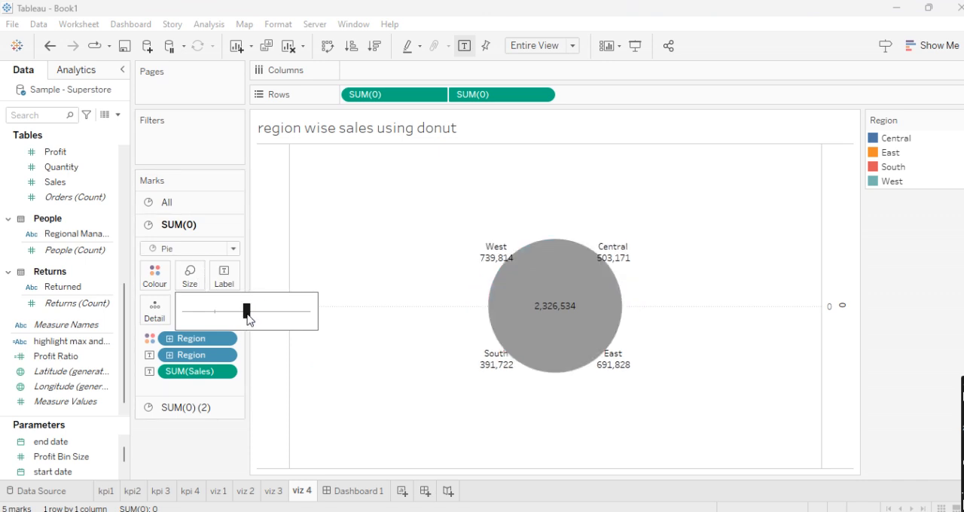
click(192, 408)
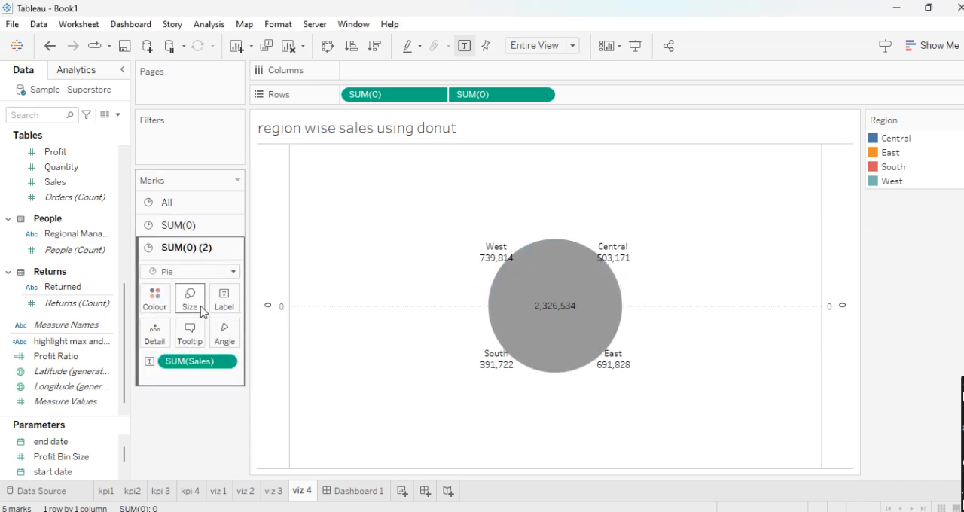
click(197, 306)
drag(254, 335, 236, 340)
click(373, 261)
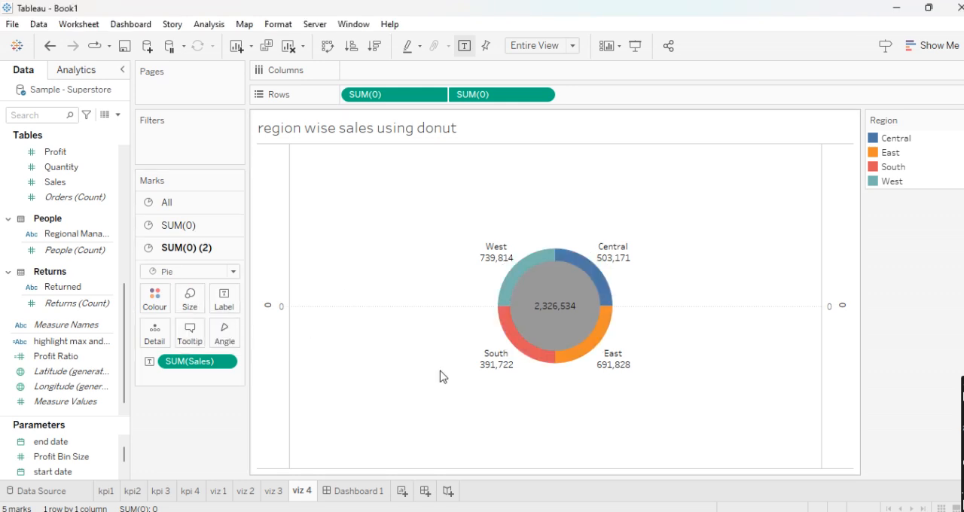
click(352, 491)
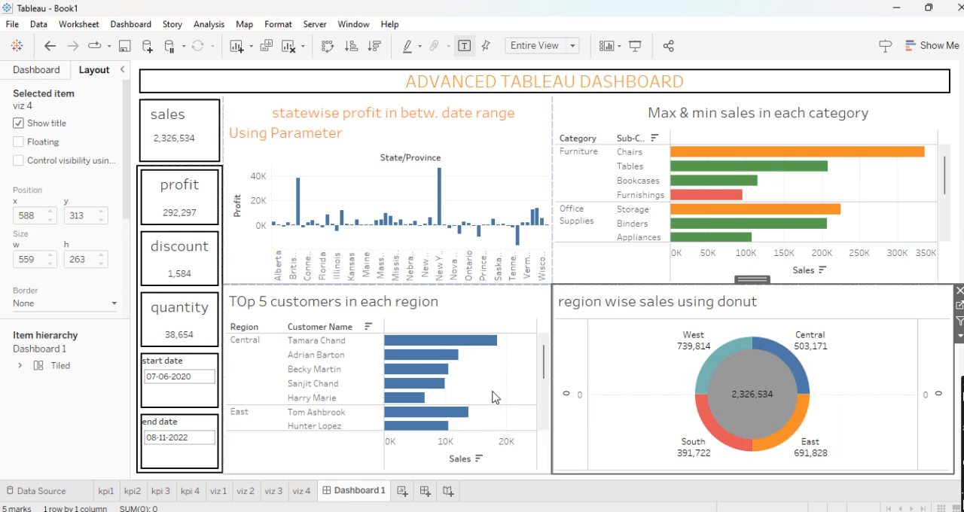
scroll(494, 398, down, 5)
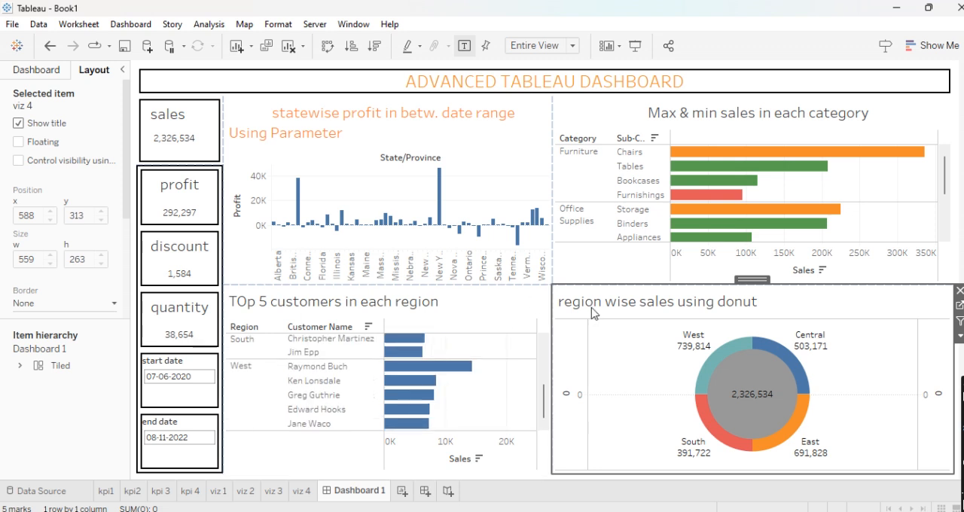
- Add a second-thinnest solid black border to the statewise profit and max and min sales charts
click(501, 154)
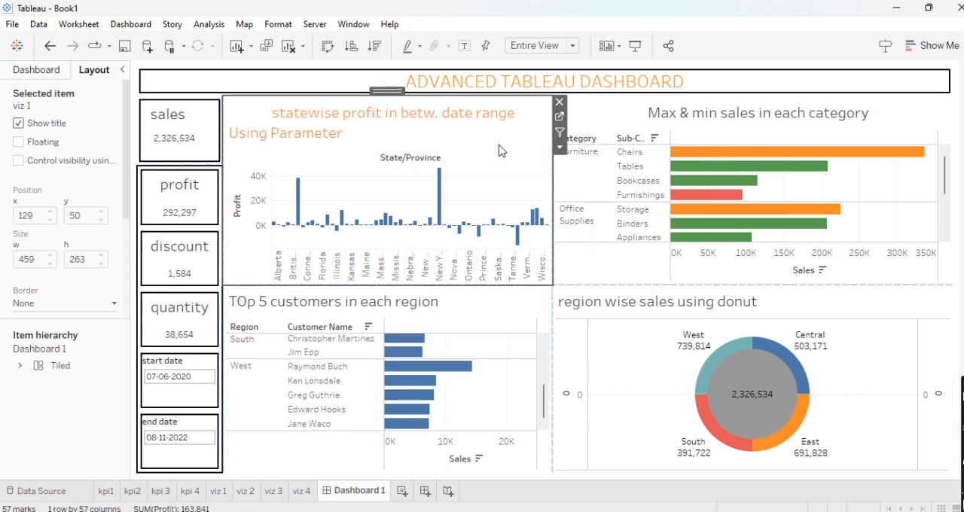
click(97, 303)
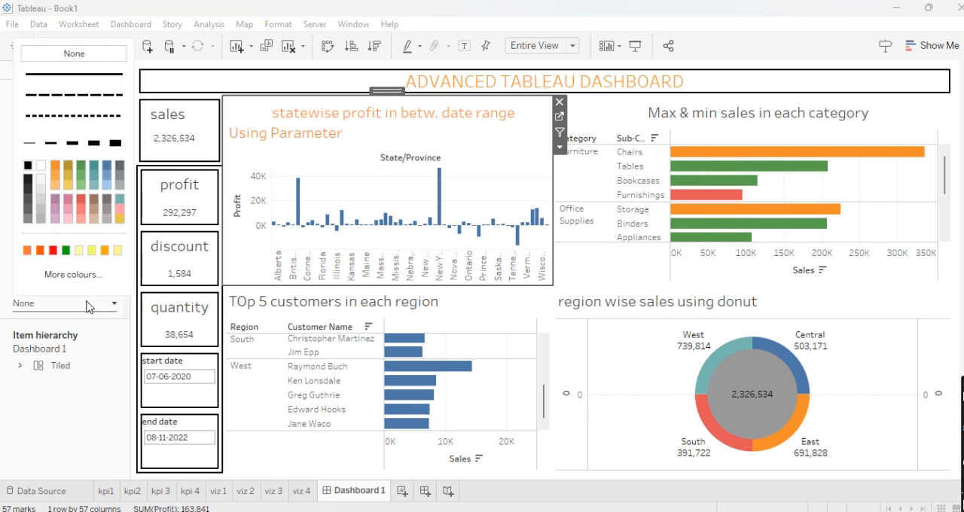
click(54, 146)
click(599, 122)
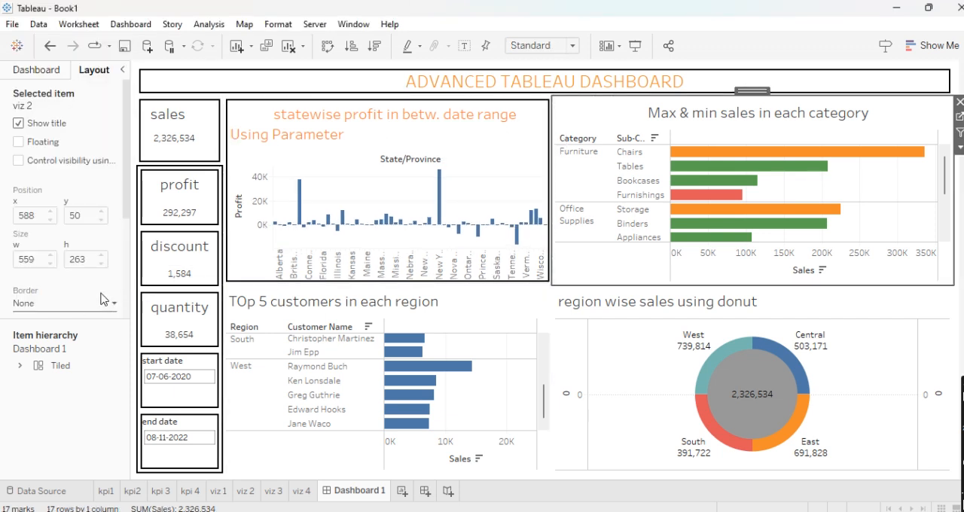
click(83, 304)
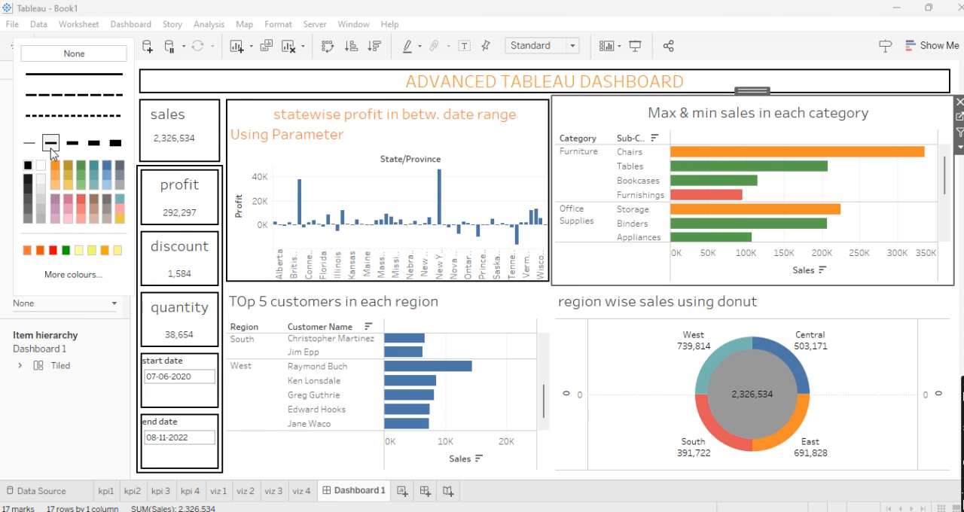
click(51, 145)
- Give the top 5 customers and region wise sales donut charts the same second-thinnest solid black border
click(519, 301)
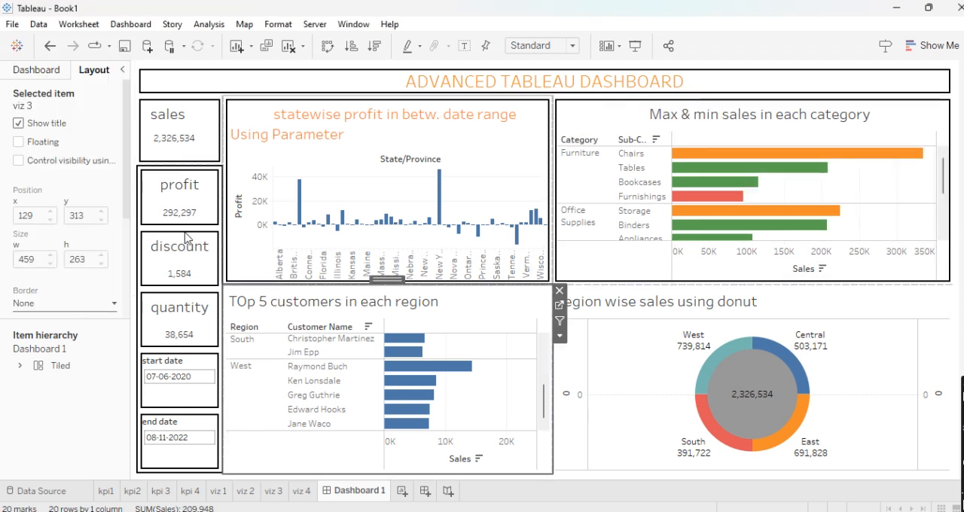
click(98, 303)
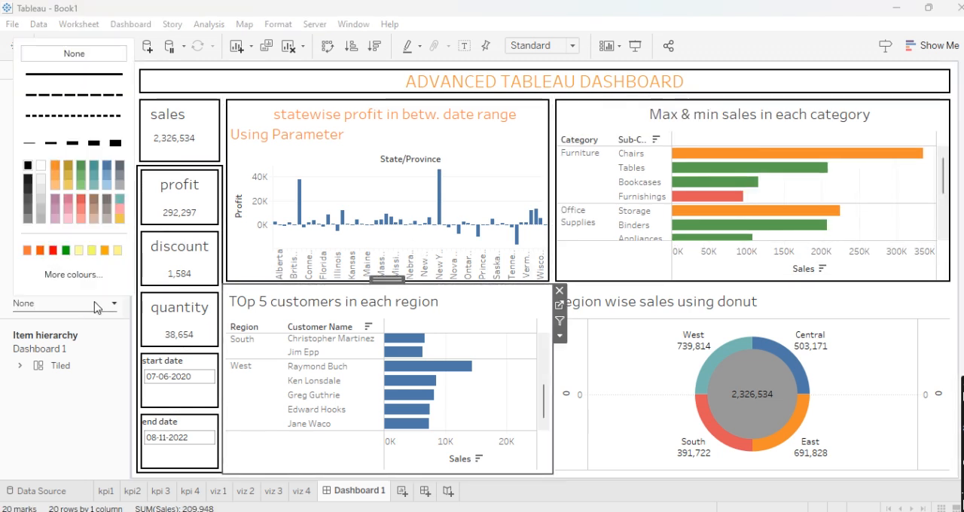
click(53, 143)
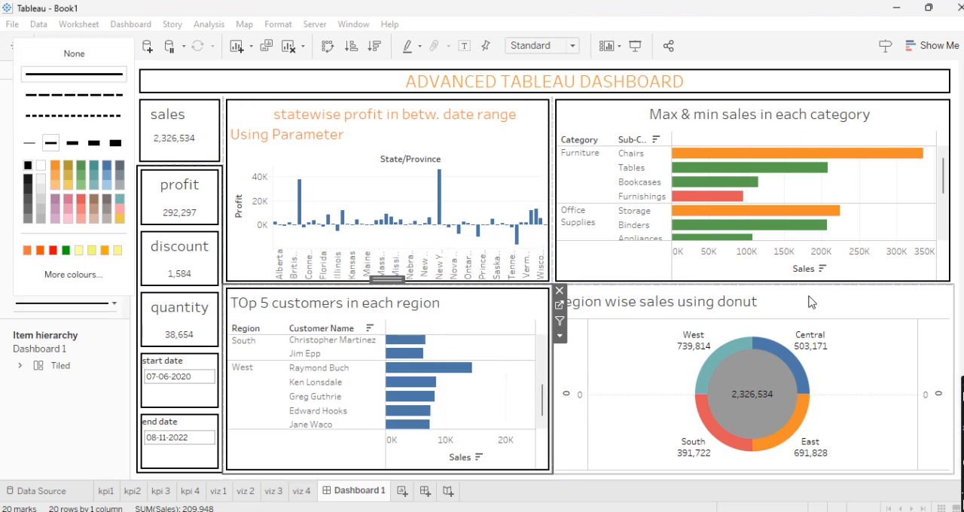
click(811, 302)
click(82, 303)
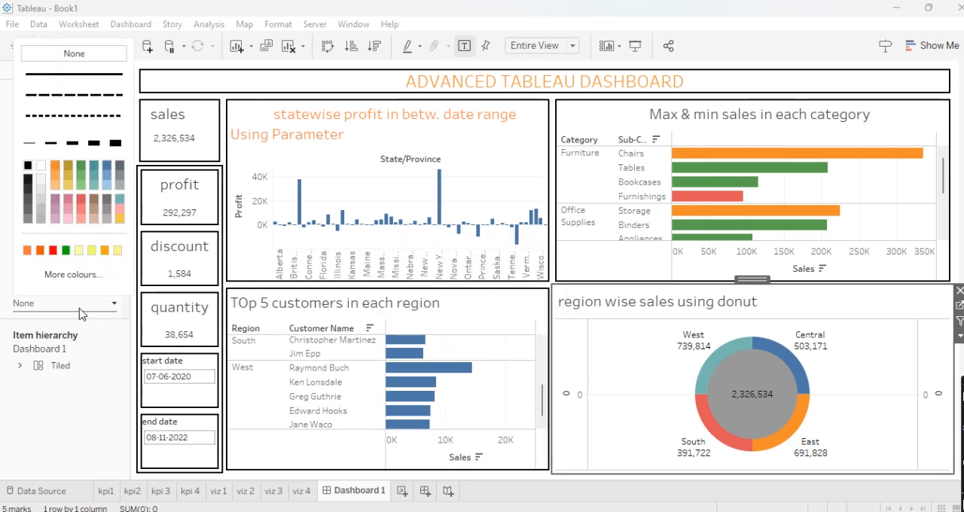
click(52, 144)
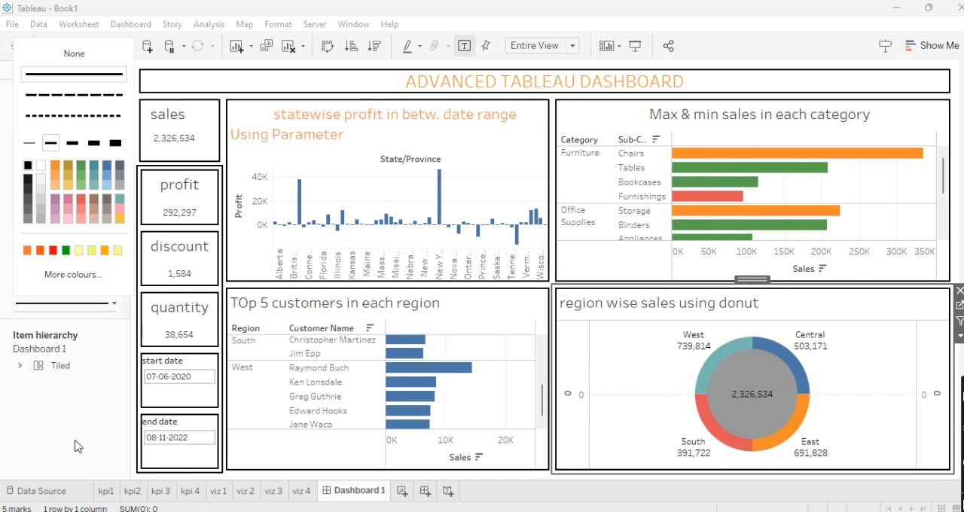
click(57, 351)
- Set the dashboard's default shading to a light peach colour in the dashboard formatting options
click(57, 69)
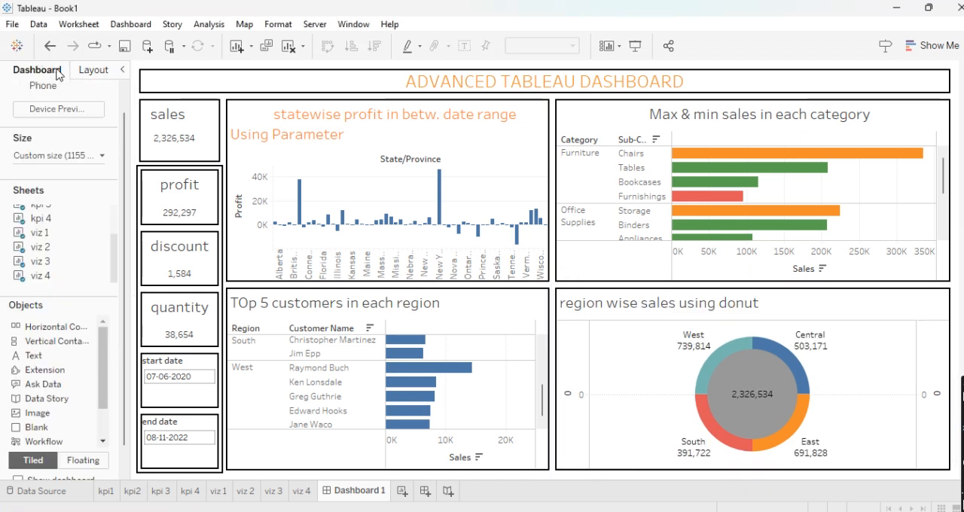
scroll(85, 427, down, 2)
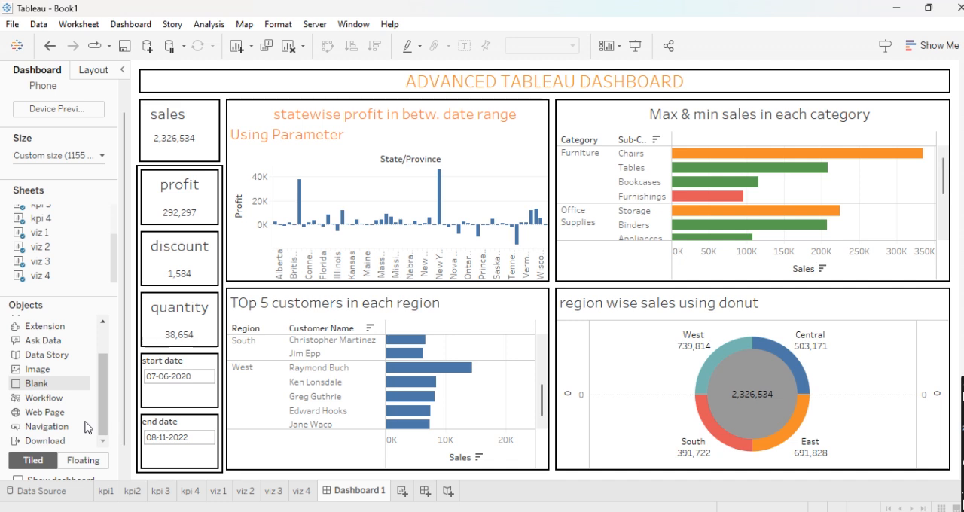
scroll(84, 428, up, 2)
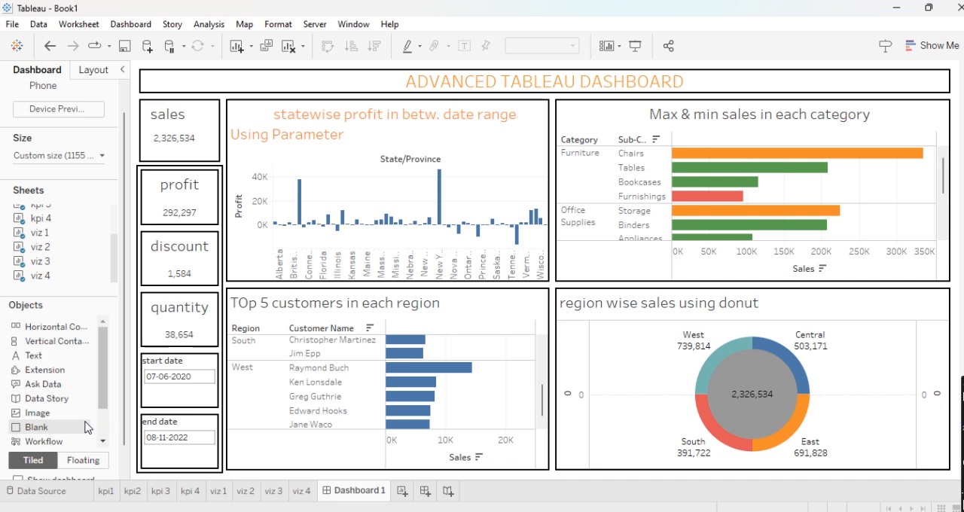
click(128, 23)
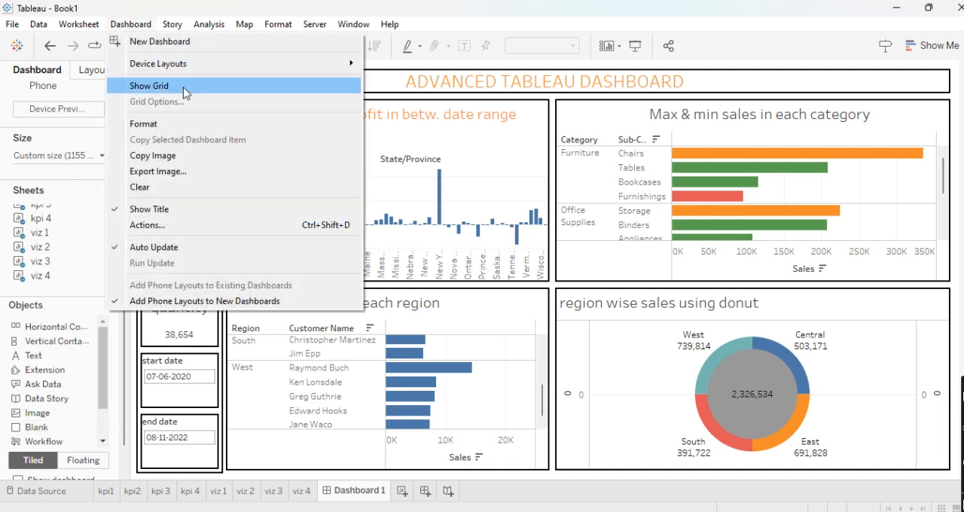
click(178, 124)
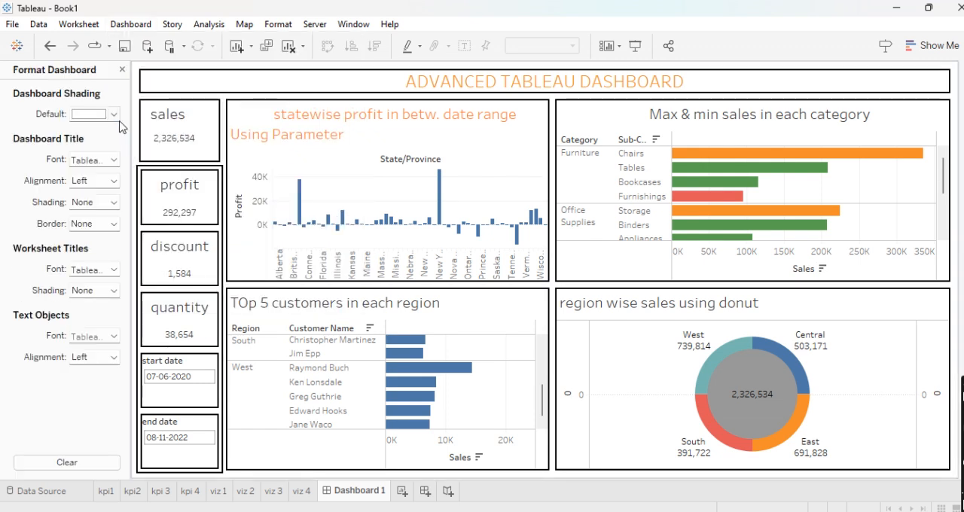
click(113, 115)
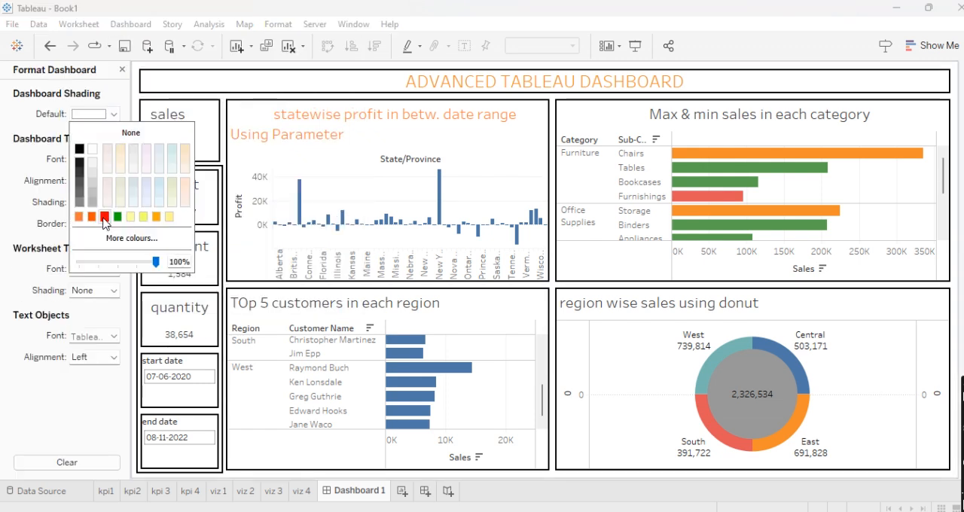
click(185, 185)
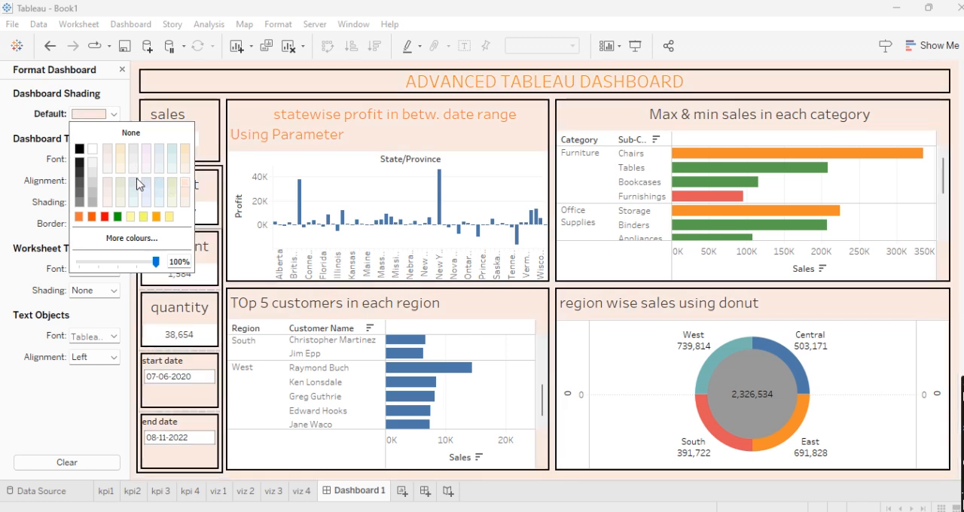
- Change the dashboard's default shading to a pale teal colour and go to the sales KPI's worksheet
click(150, 183)
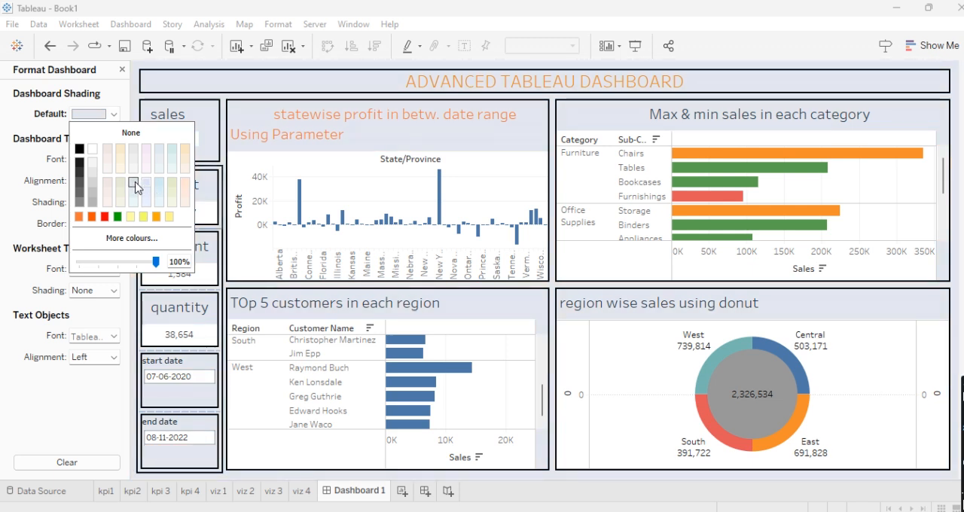
click(157, 188)
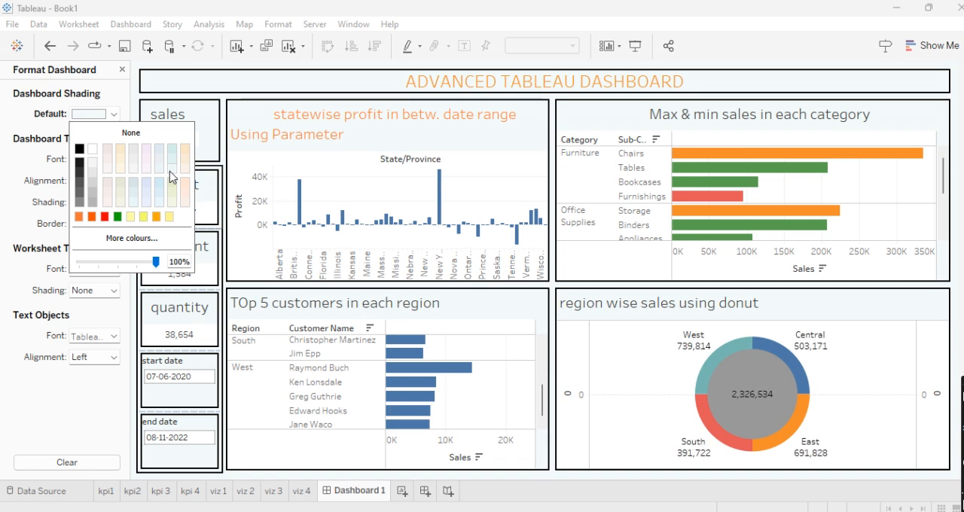
click(172, 161)
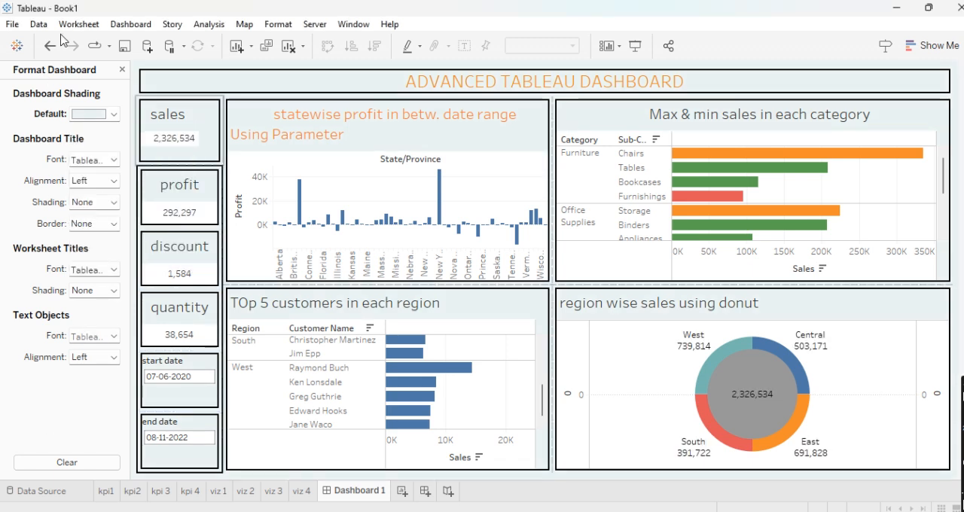
click(219, 146)
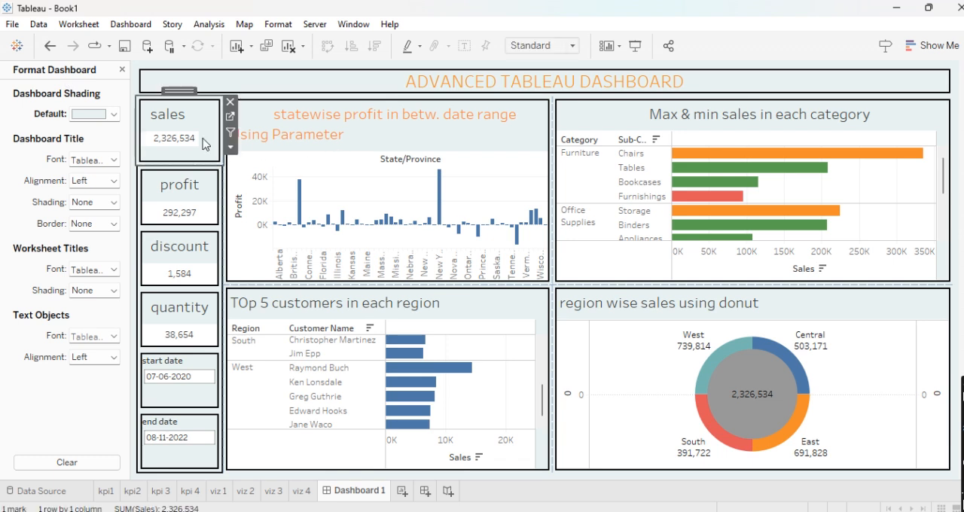
click(230, 118)
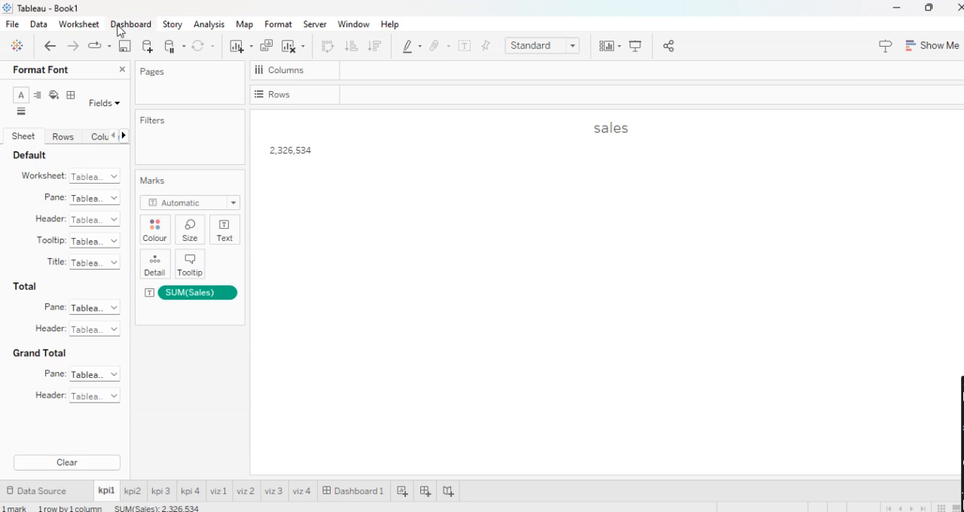
click(85, 27)
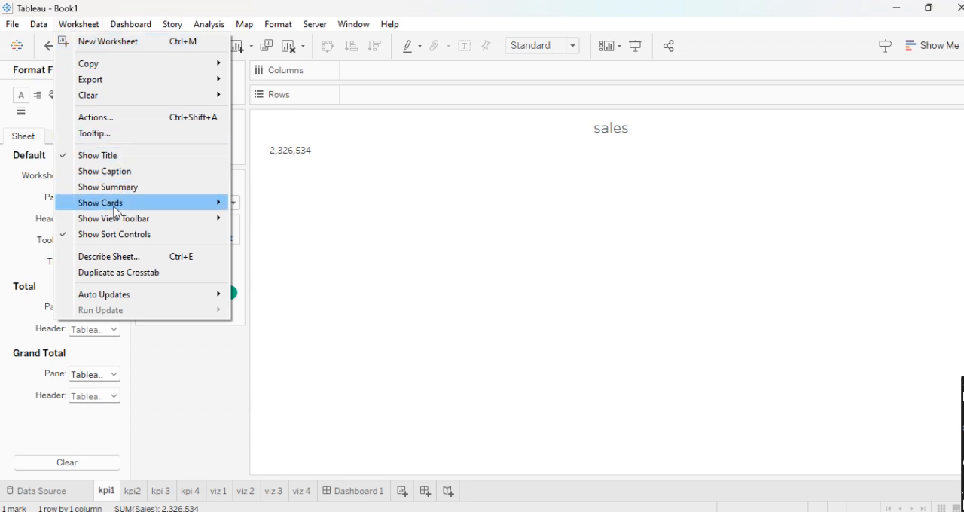
mouse_move(225, 223)
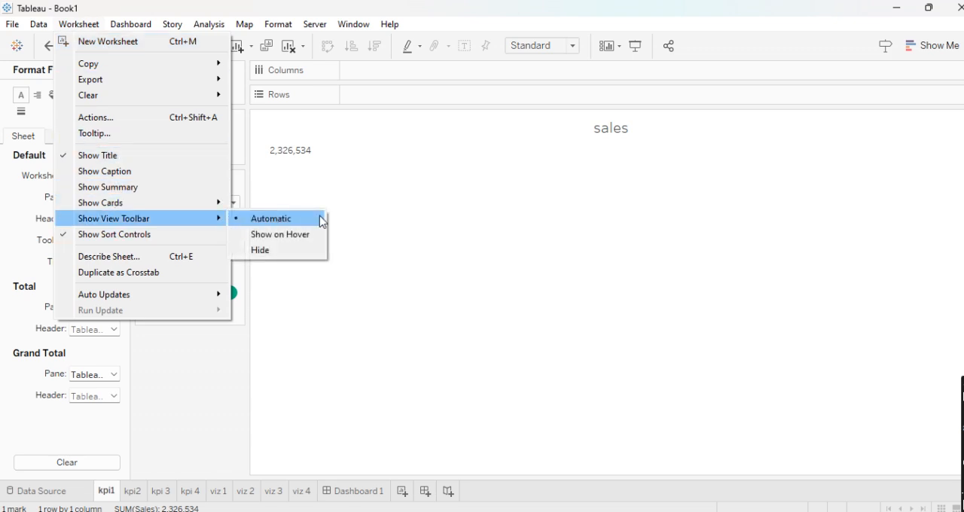
click(405, 209)
right_click(405, 209)
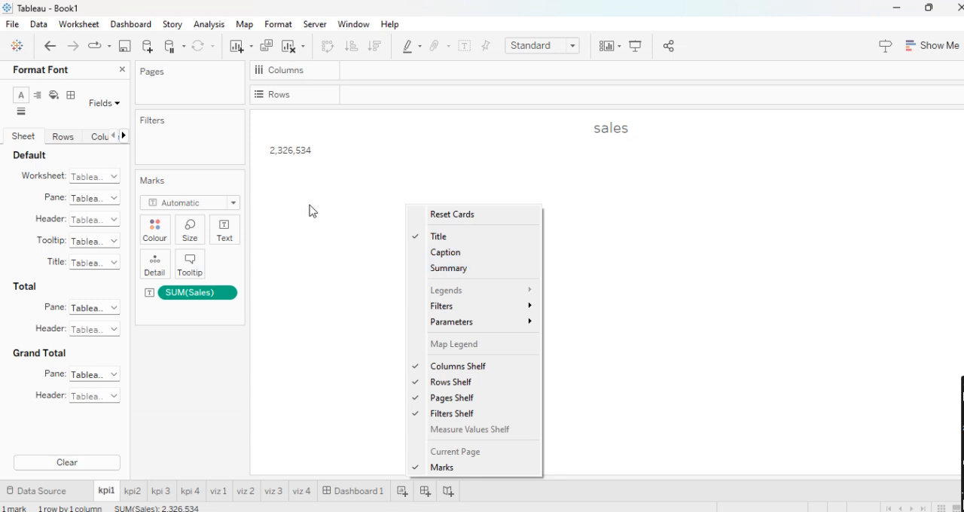
click(309, 208)
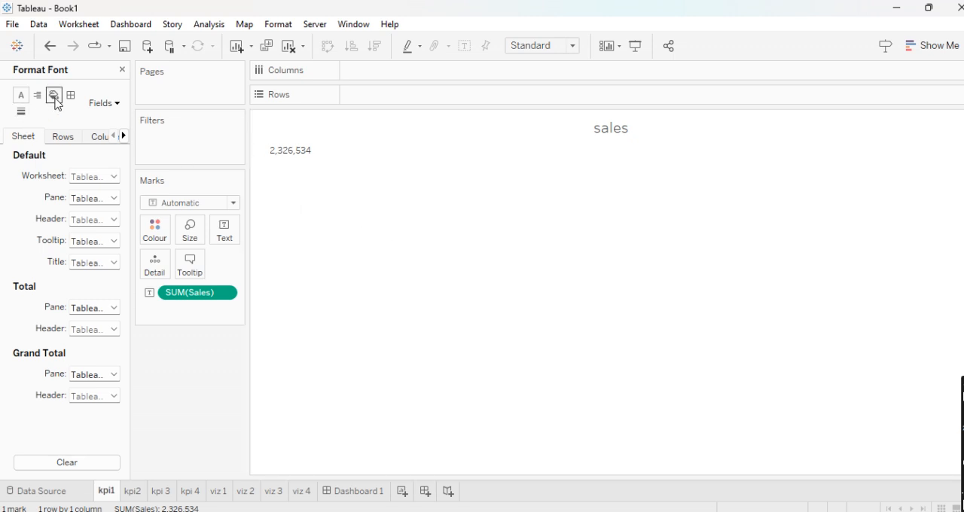
- Set the worksheet shading of the sales and profit KPI sheets to the same pale teal as the dashboard
click(53, 96)
click(102, 176)
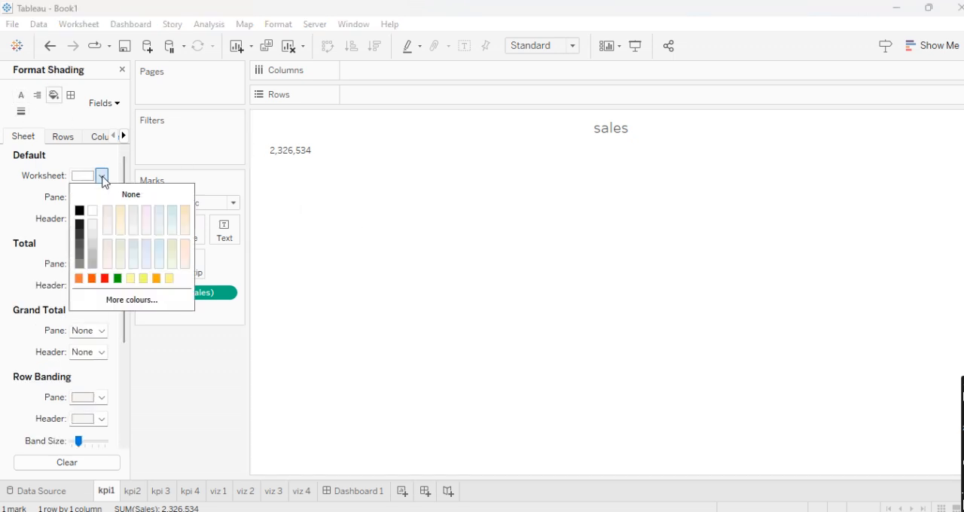
click(173, 220)
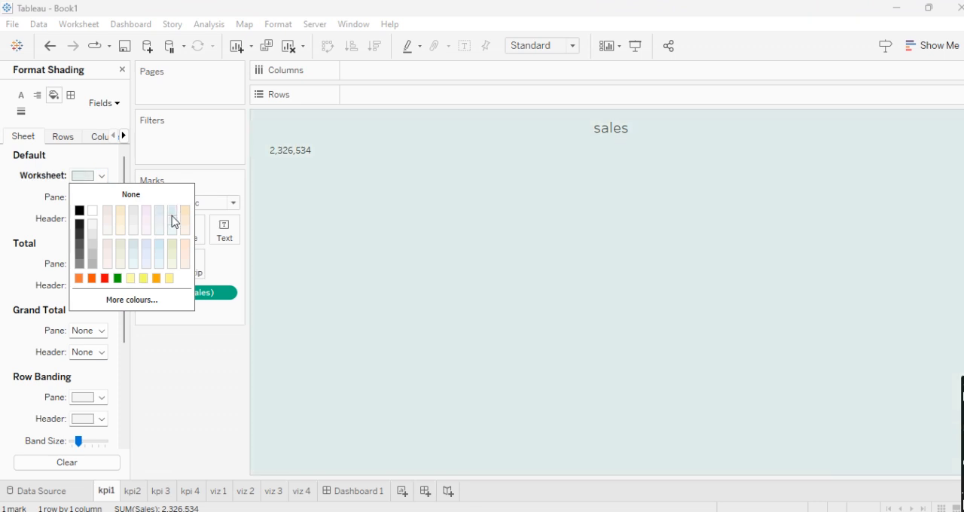
click(334, 236)
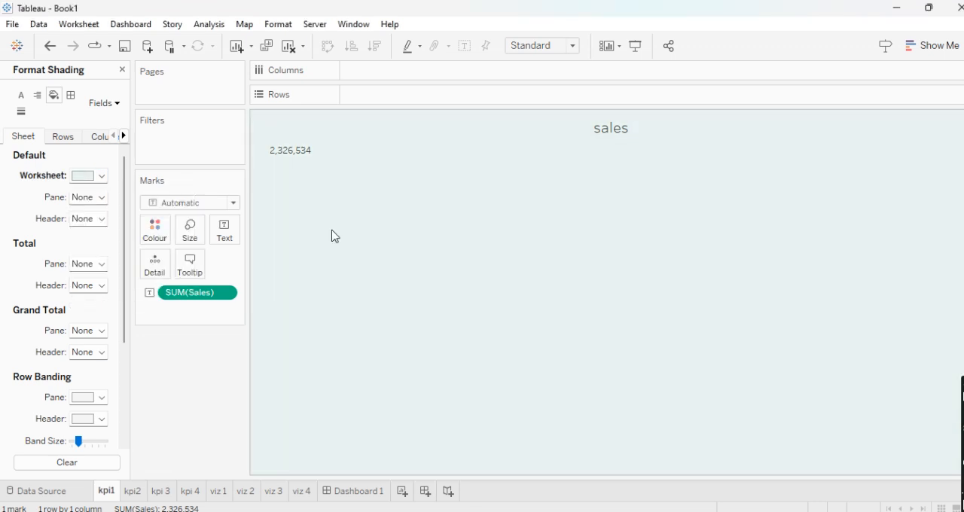
click(133, 494)
click(102, 177)
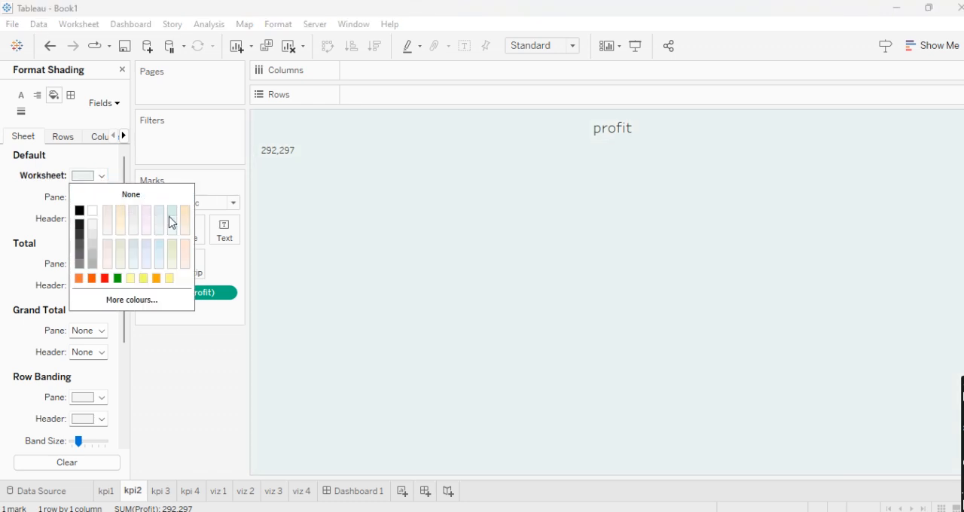
- Apply the matching pale teal worksheet shading to the discount and quantity KPI sheets
click(161, 493)
click(161, 493)
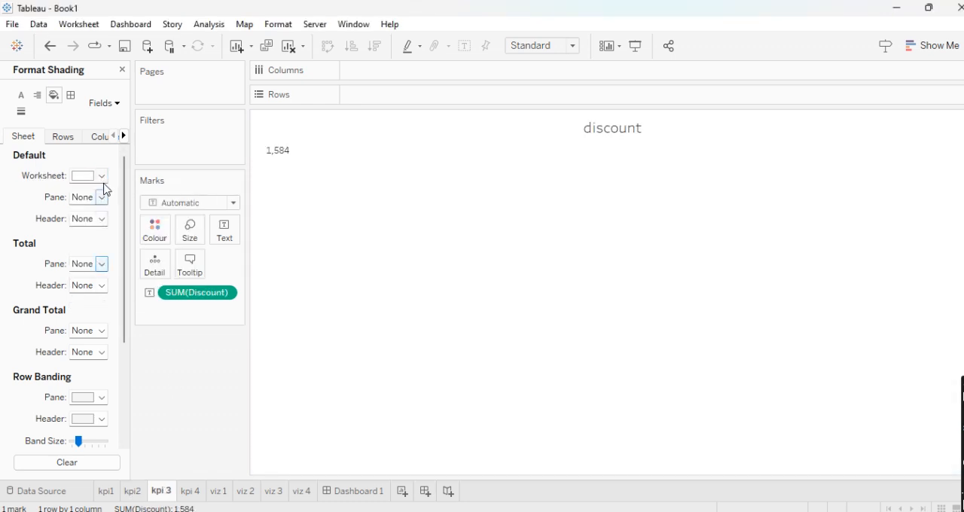
click(103, 177)
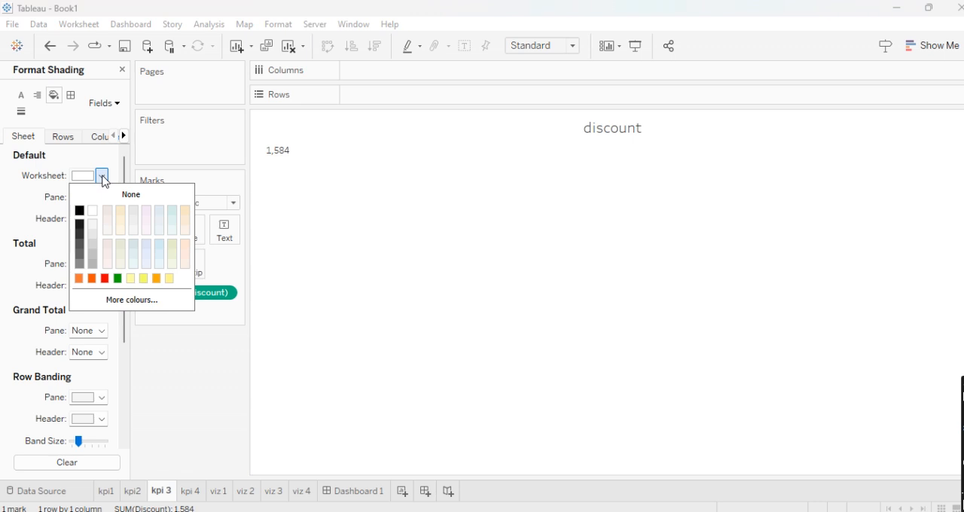
click(173, 219)
click(181, 393)
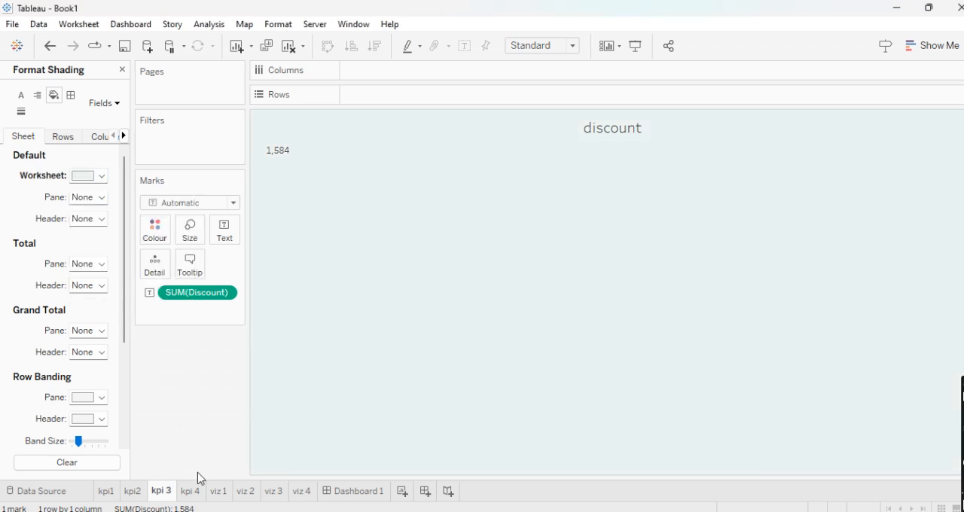
click(190, 491)
click(100, 177)
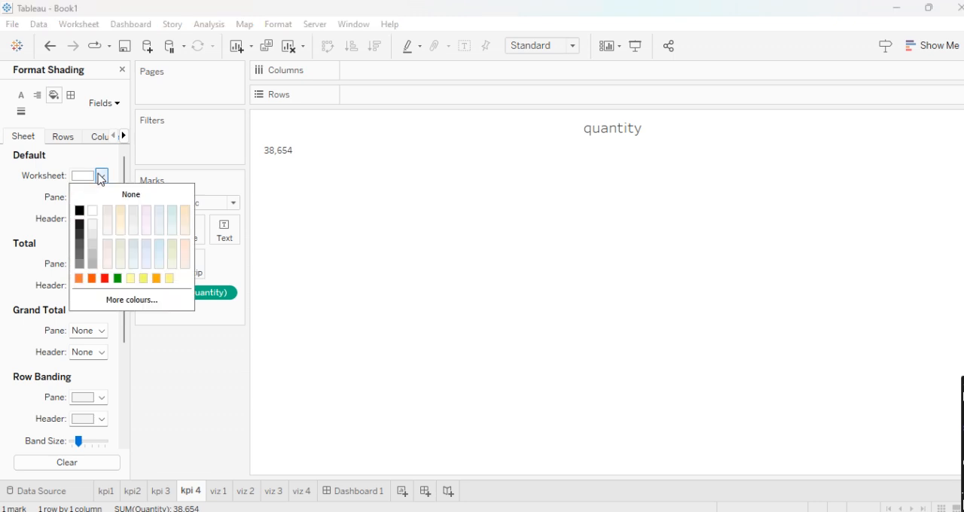
click(172, 224)
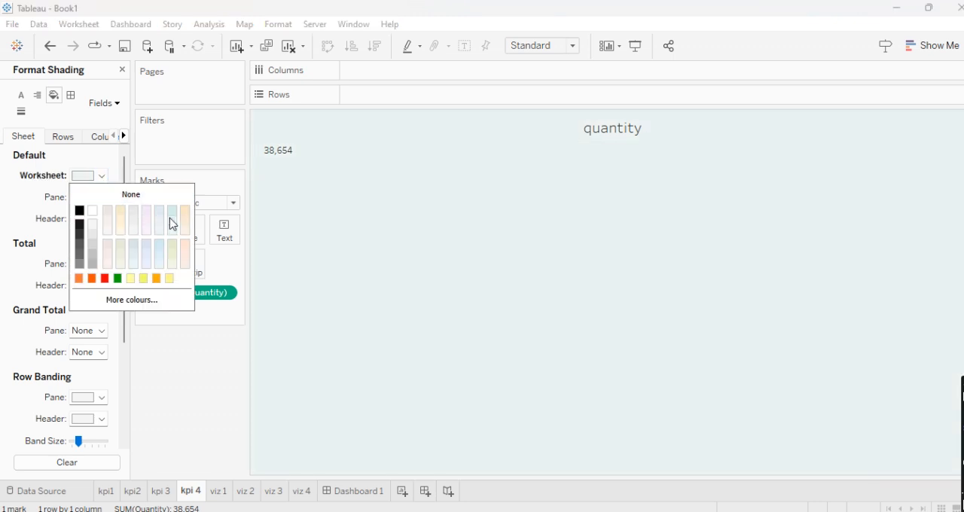
- Shade the worksheets viz 1 and viz 2, statewise profit and max and min sales, in the same pale teal
click(218, 491)
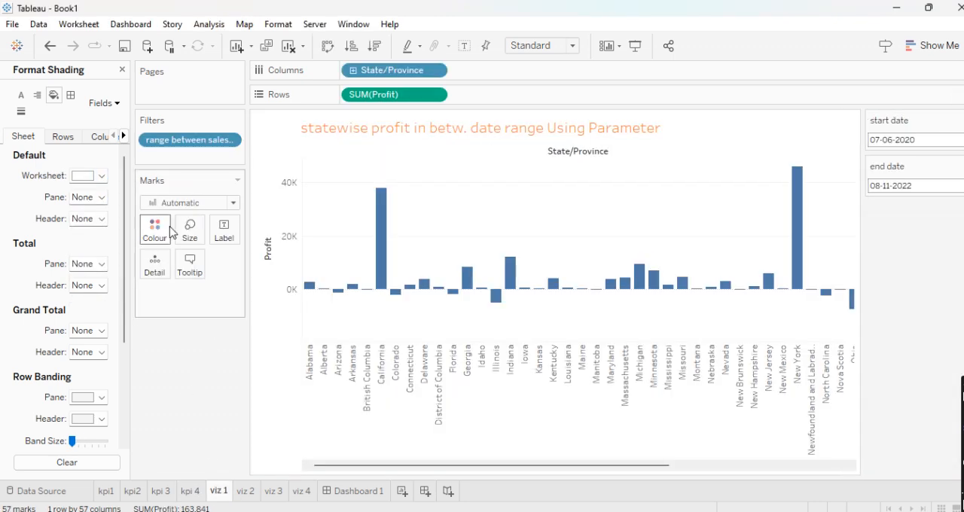
click(101, 178)
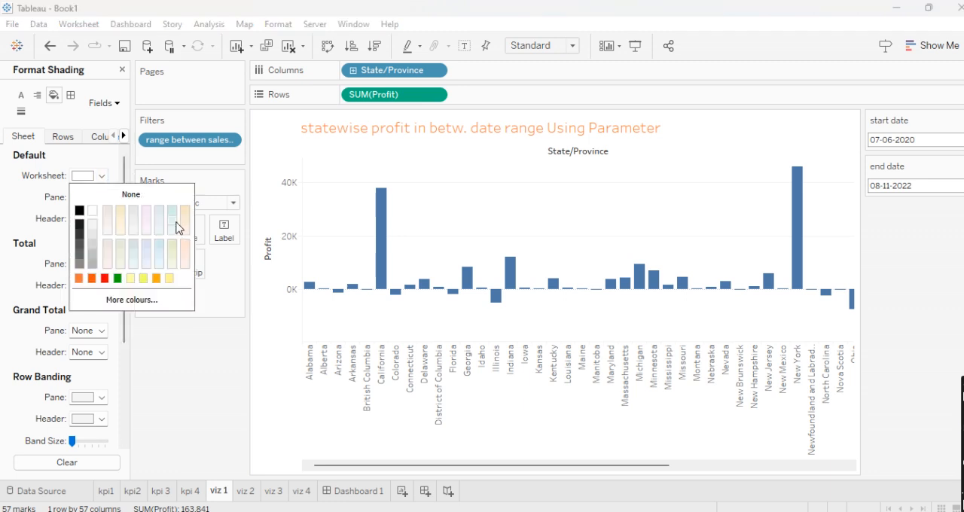
click(173, 221)
click(244, 491)
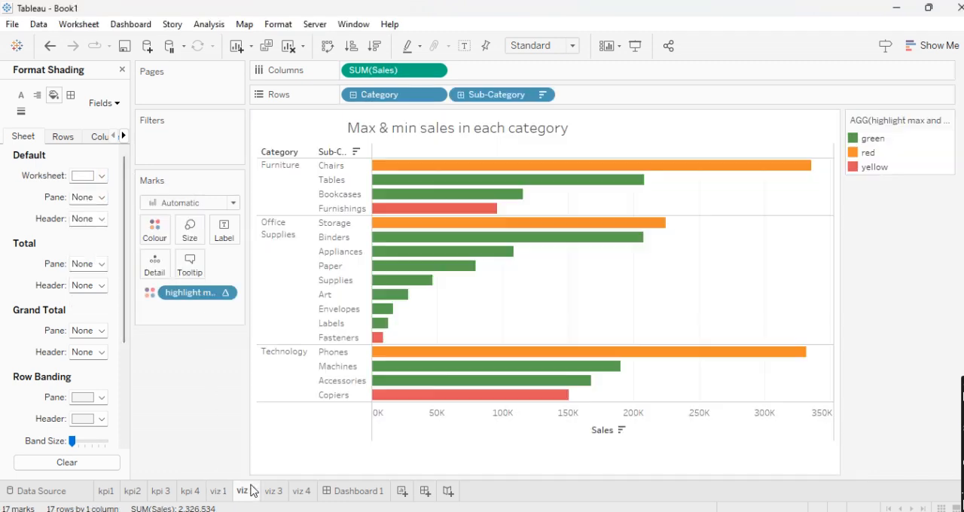
click(106, 181)
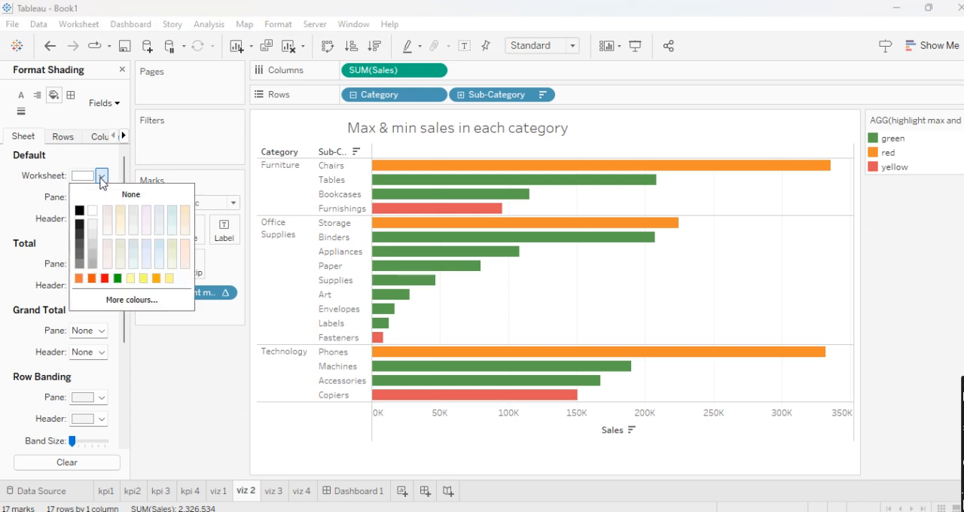
click(173, 224)
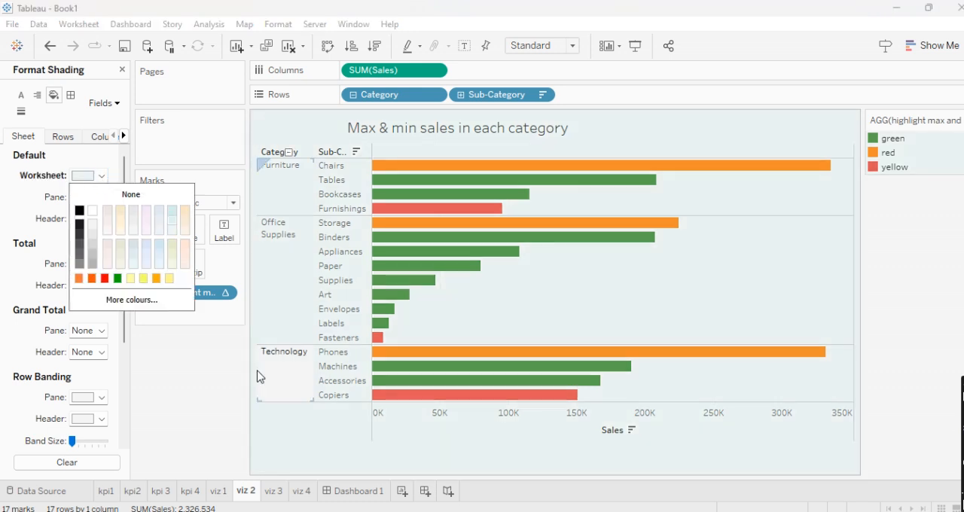
- Give the viz 3 top 5 customers and viz 4 donut worksheets the same pale teal shading
click(273, 490)
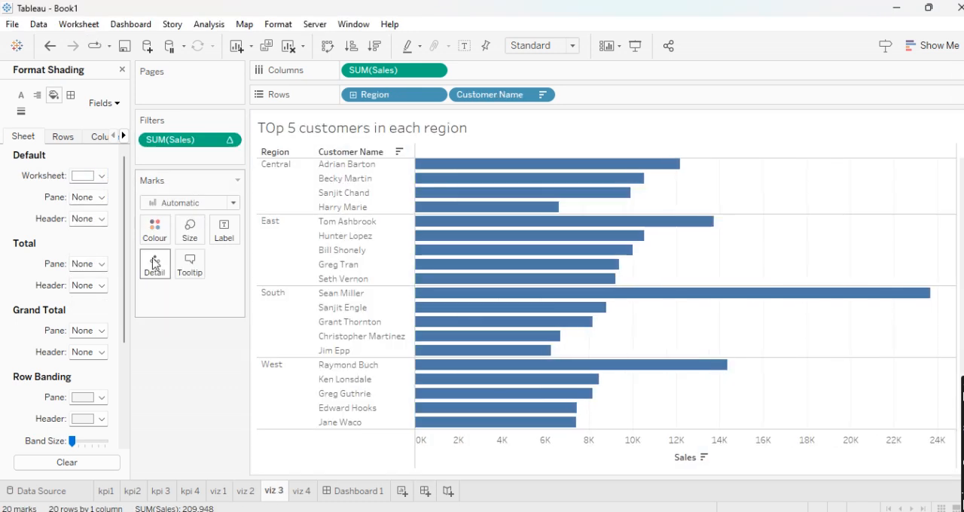
click(101, 176)
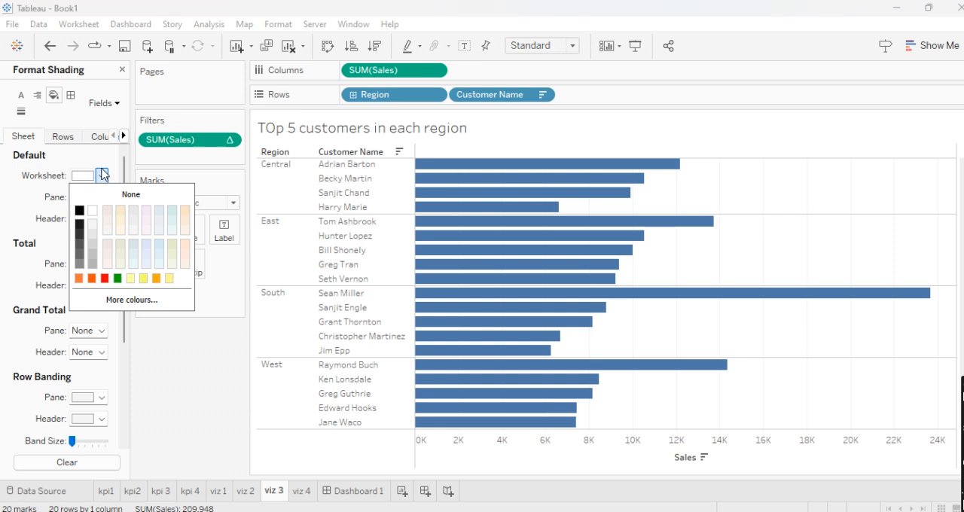
click(172, 223)
click(314, 494)
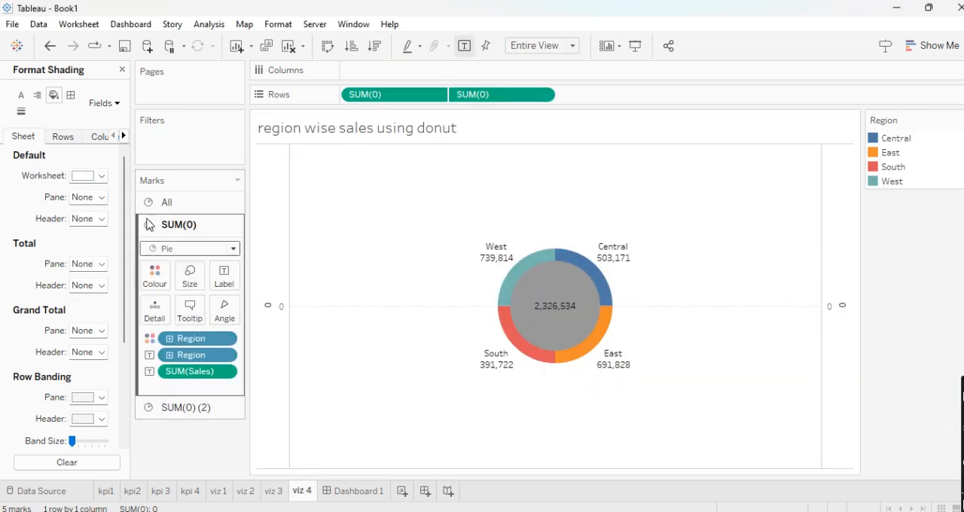
click(103, 176)
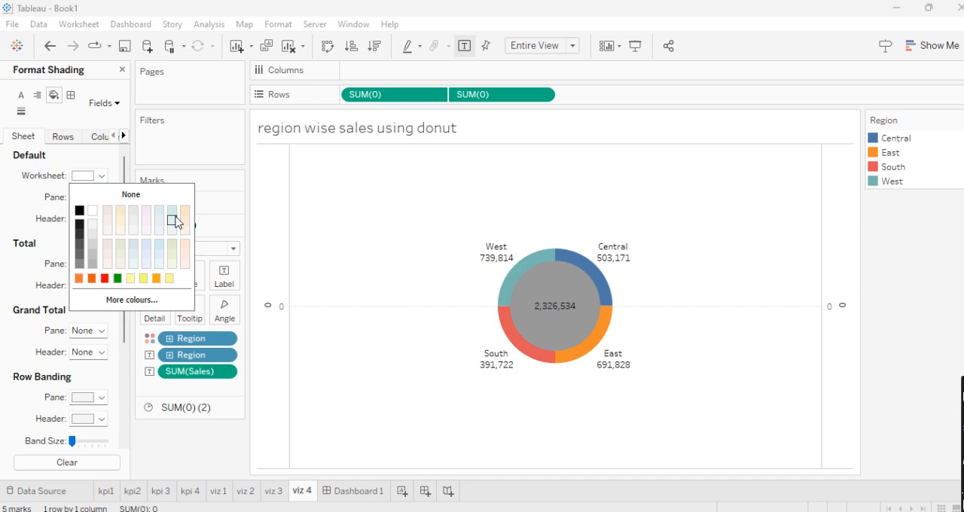
click(173, 221)
click(346, 236)
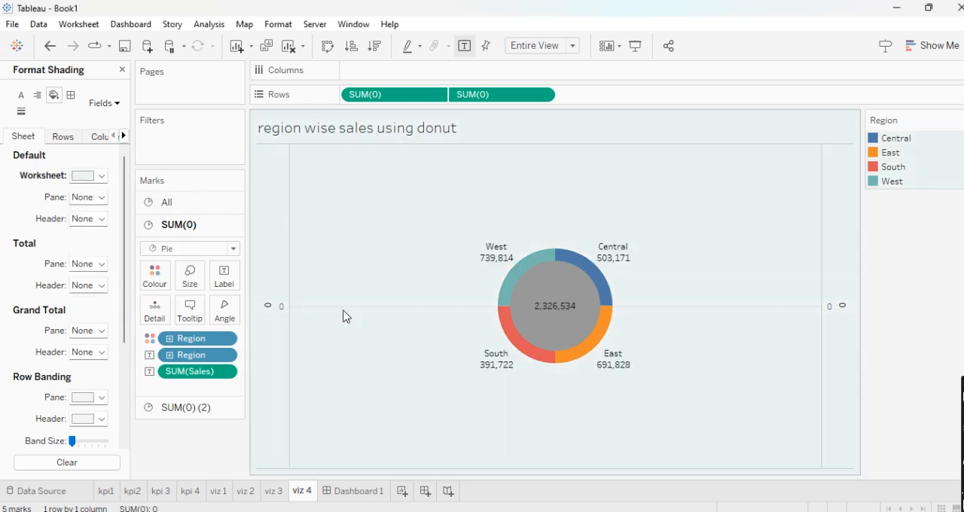
- Return to Dashboard 1 and make the ADVANCED TABLEAU DASHBOARD title bold and black
click(355, 493)
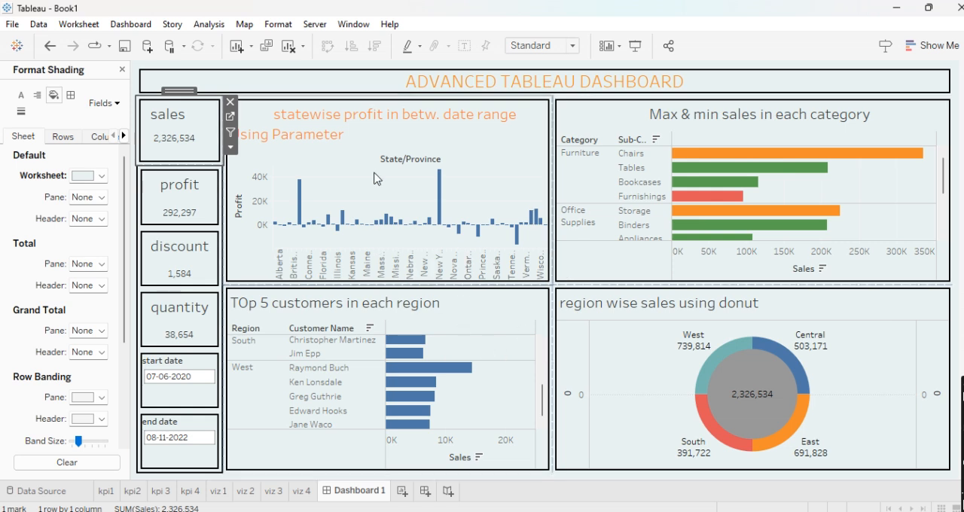
click(541, 89)
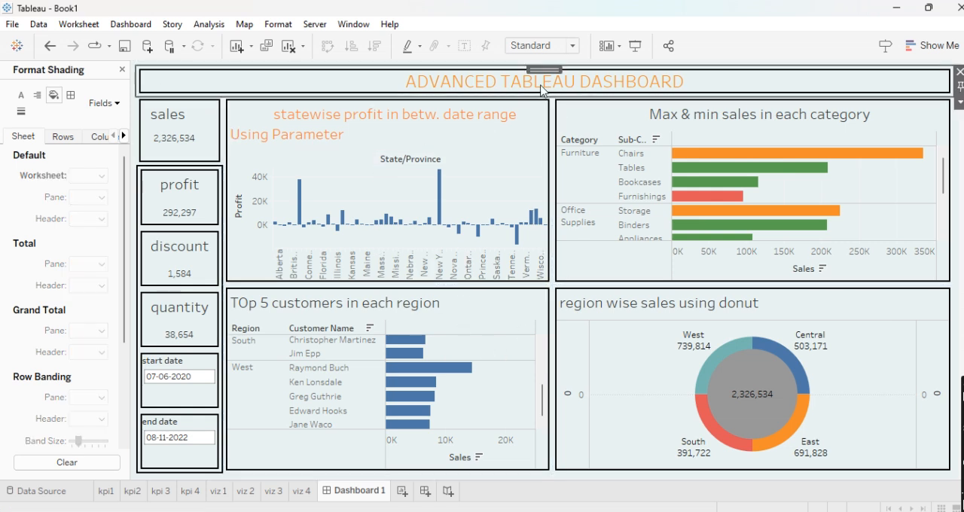
double_click(541, 89)
key(ctrl+a)
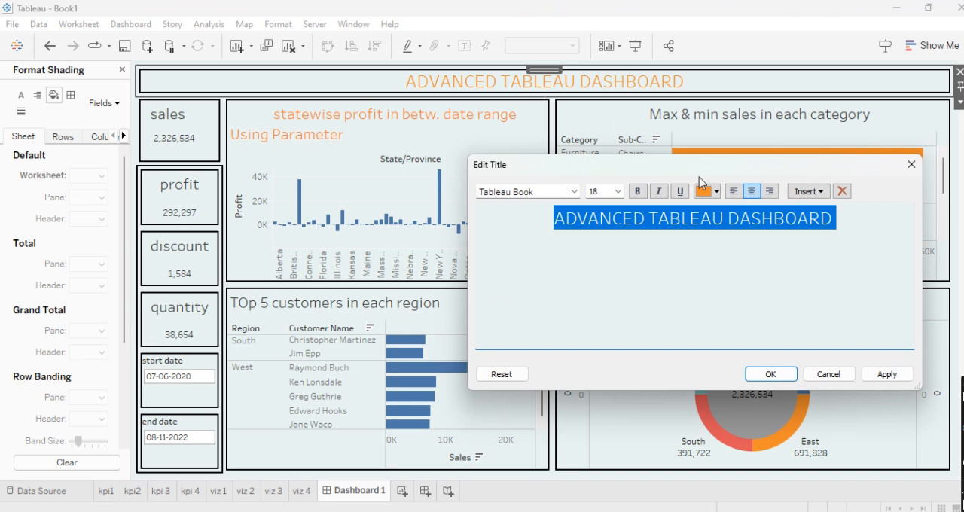
click(638, 192)
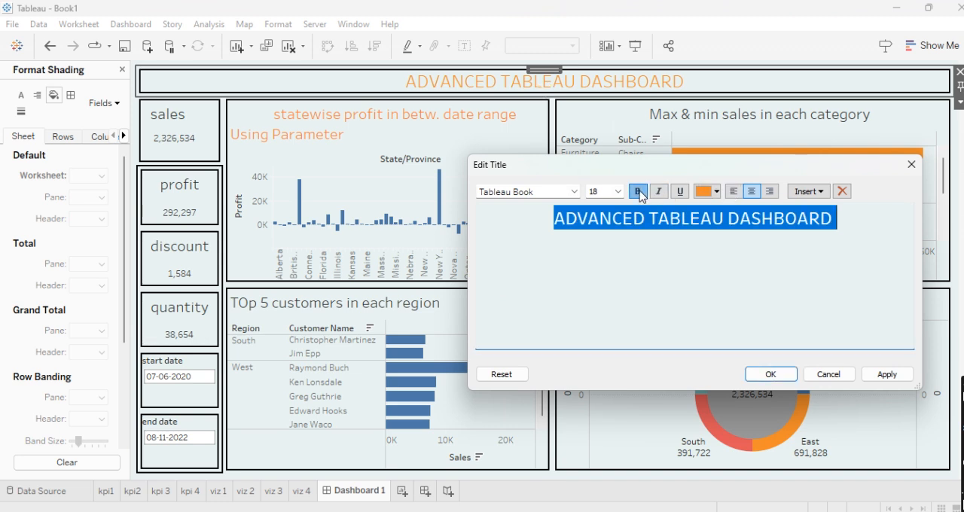
click(715, 192)
click(704, 206)
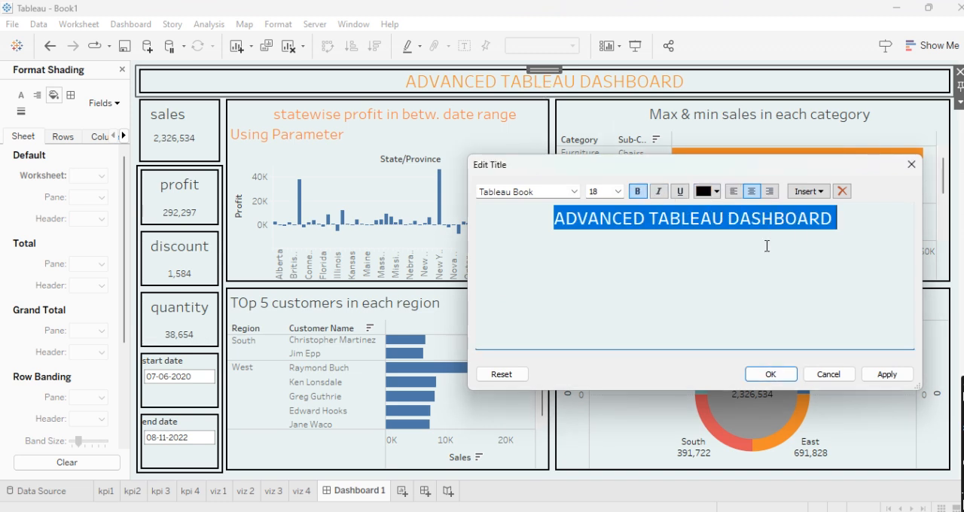
click(771, 372)
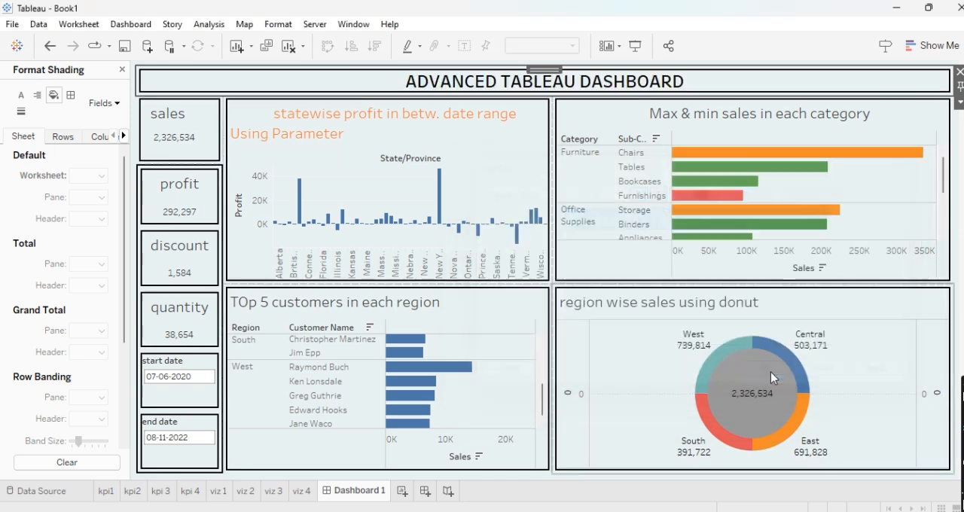
- Centre the title of the region wise sales donut chart and make it bold
double_click(649, 310)
key(ctrl+a)
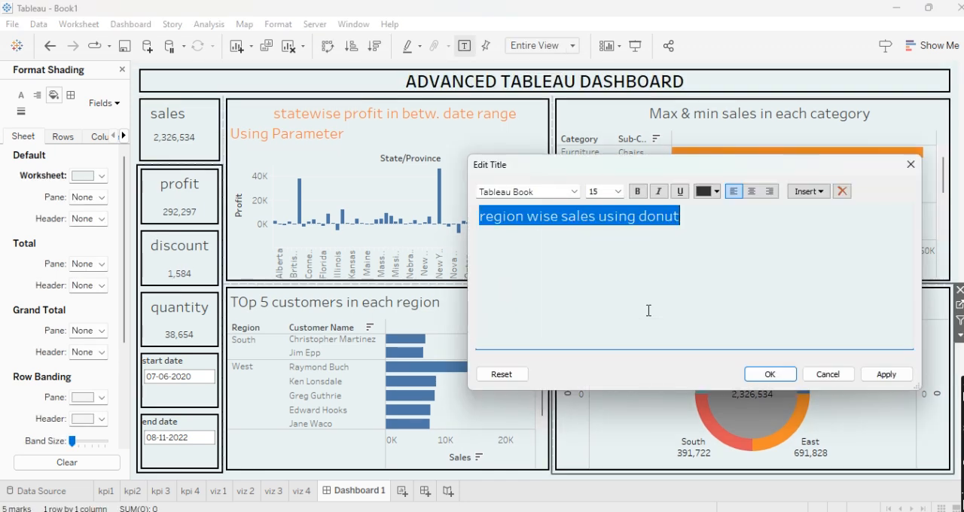
click(752, 191)
click(638, 191)
click(769, 374)
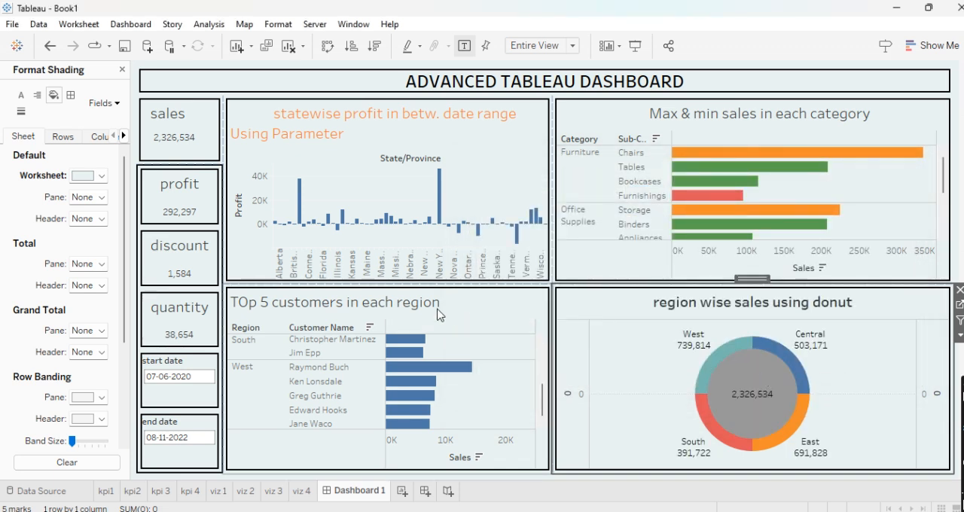
- Centre the title of the top 5 customers in each region chart and make it bold
double_click(439, 303)
key(ctrl+a)
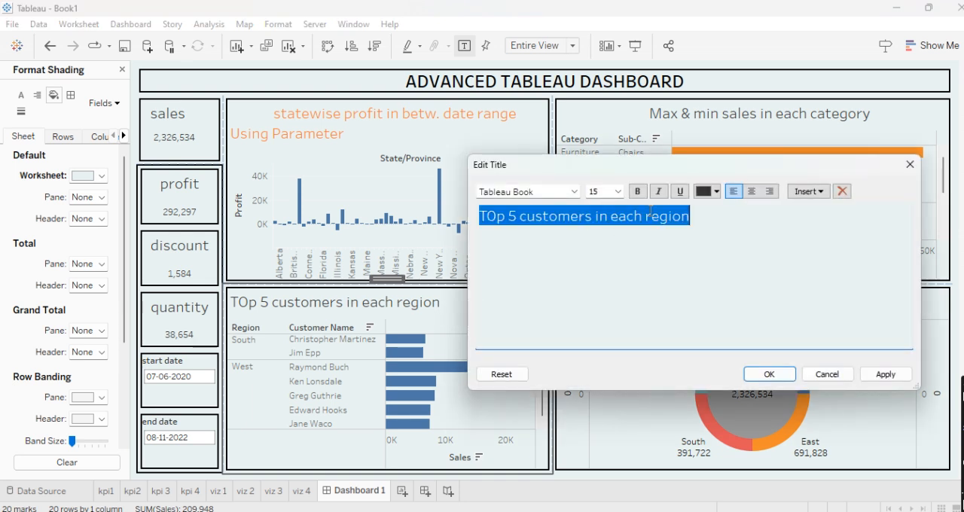
click(751, 191)
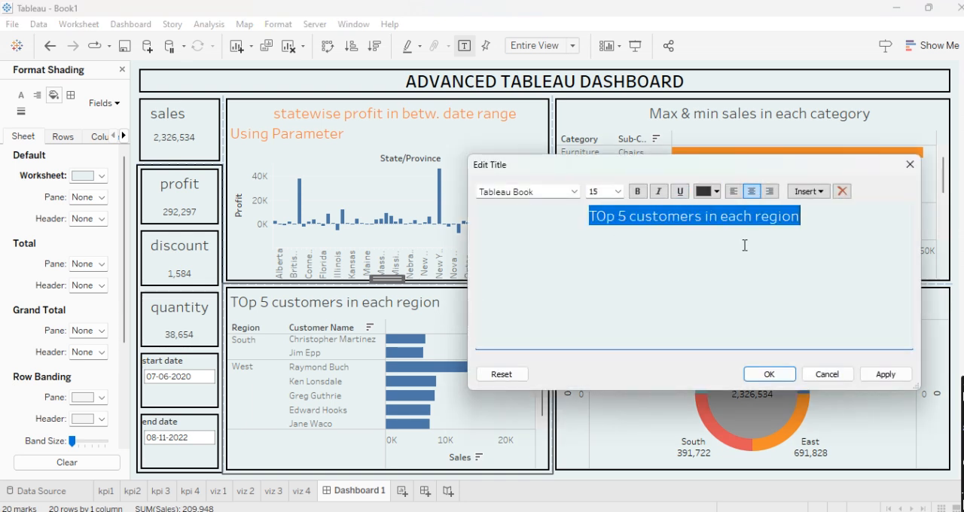
click(637, 192)
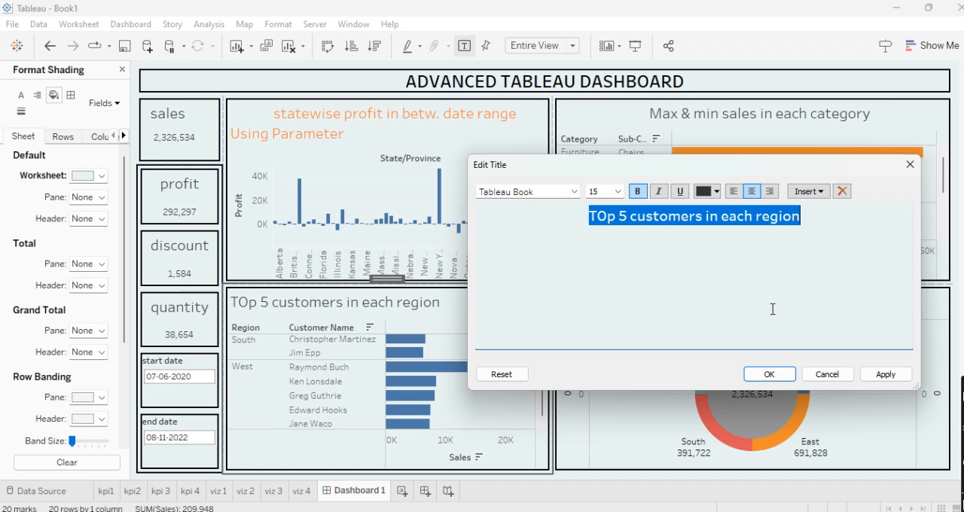
click(769, 375)
- Make the statewise profit chart's title black, bold and centred
double_click(420, 122)
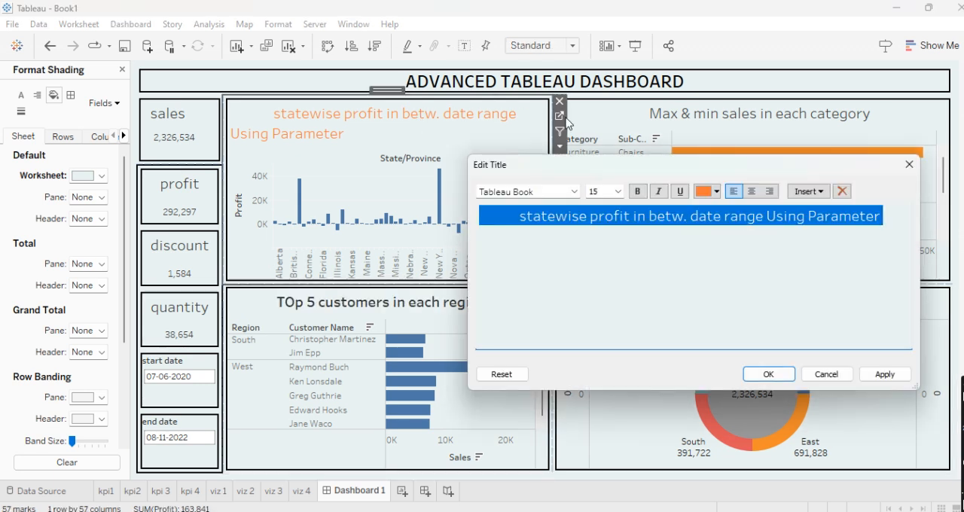
click(717, 192)
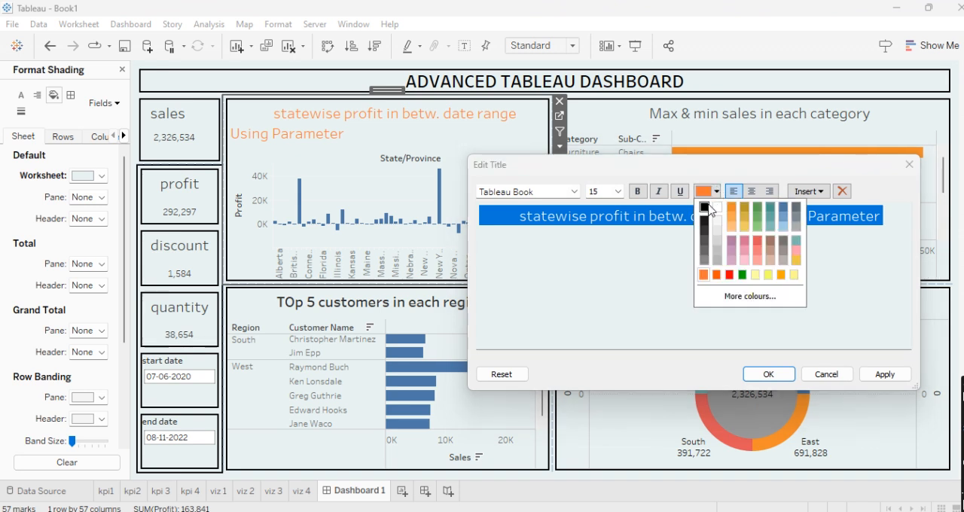
click(705, 207)
click(637, 193)
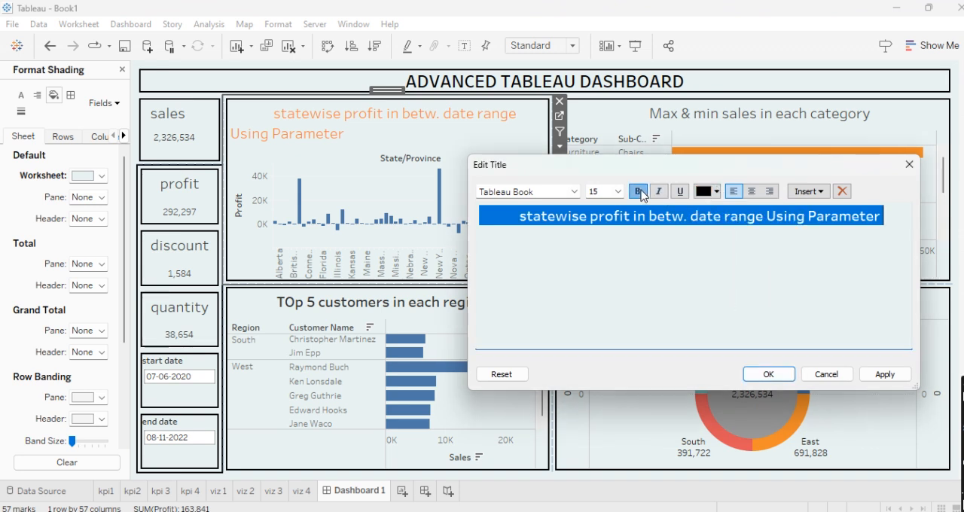
click(757, 195)
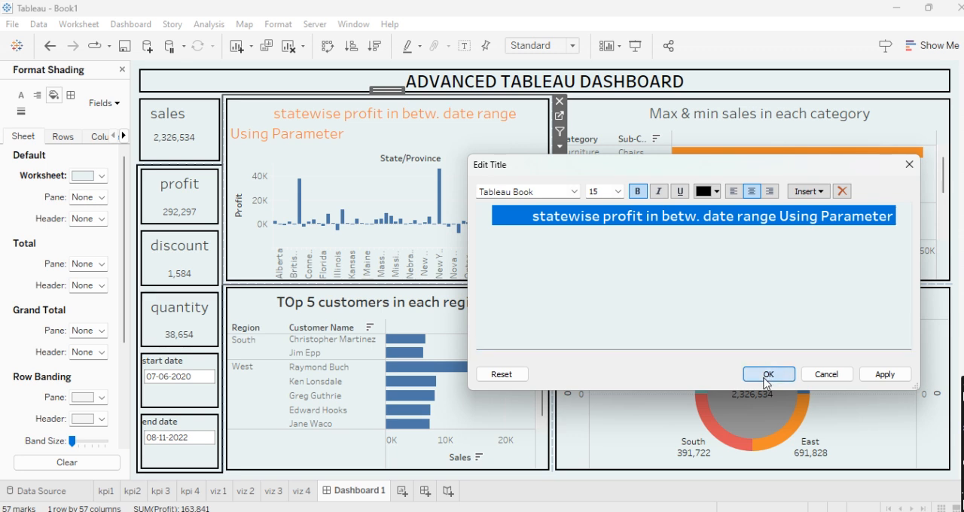
click(768, 375)
- Make the title of the max and min sales in each category chart bold and centred
click(741, 113)
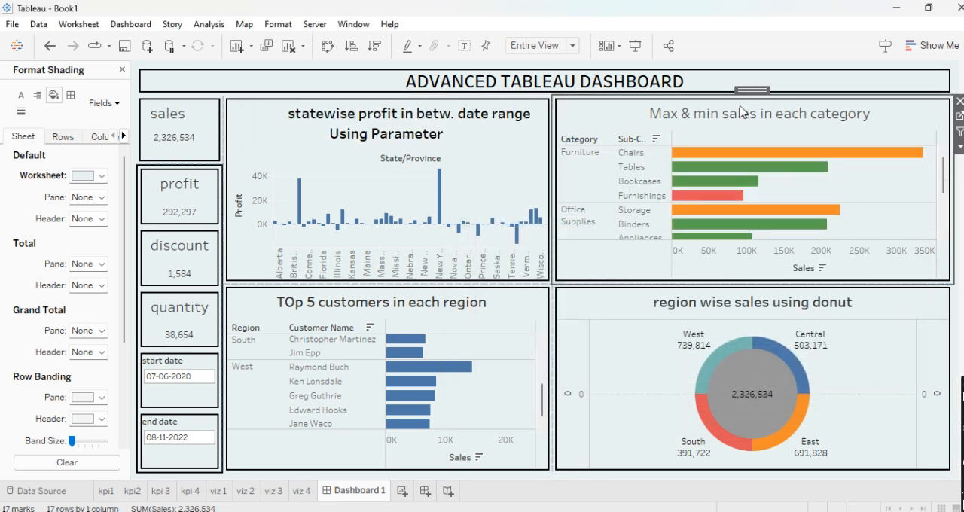
double_click(742, 112)
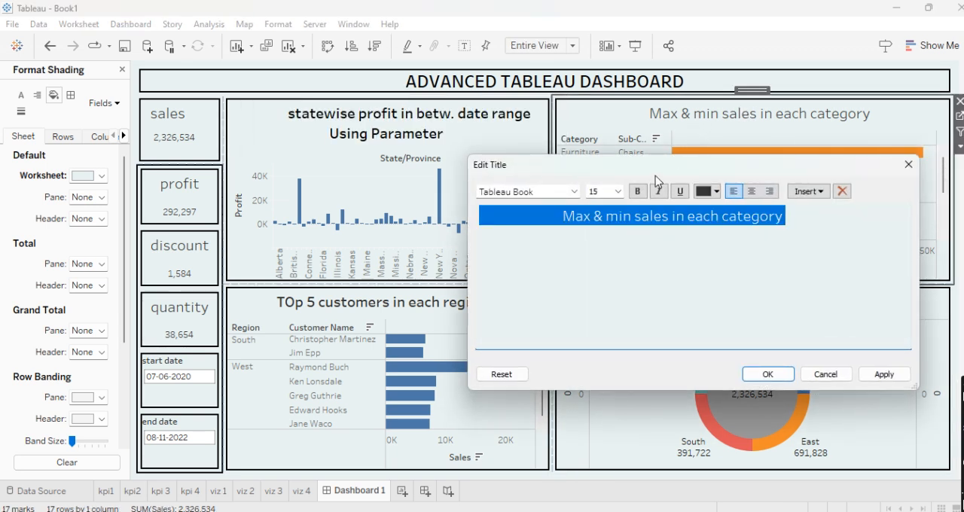
click(637, 192)
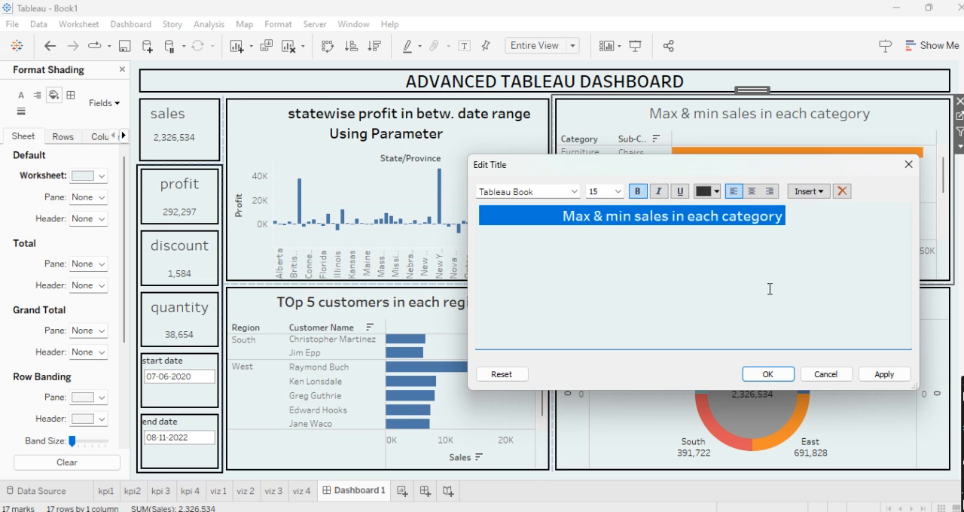
click(751, 194)
click(761, 373)
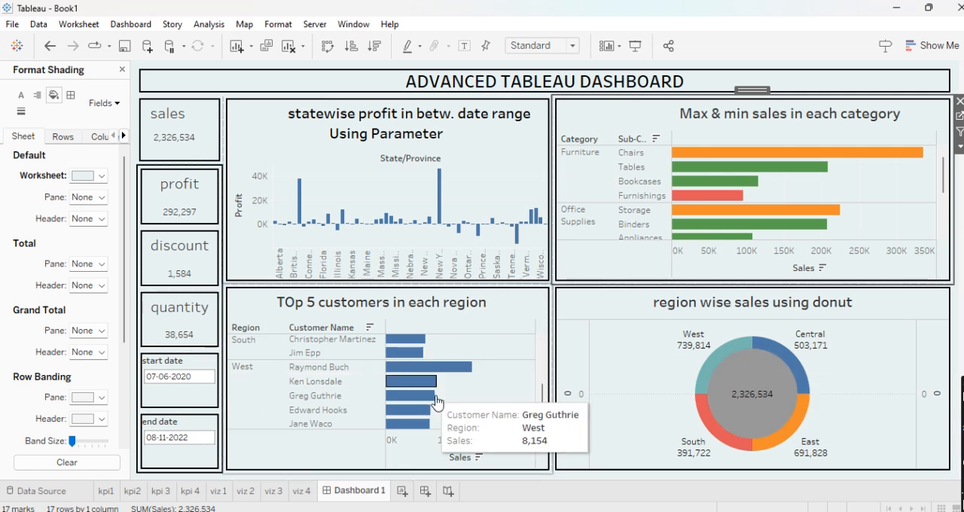
- Close the shading formatting and use the sales KPI as a filter on the dashboard
click(122, 69)
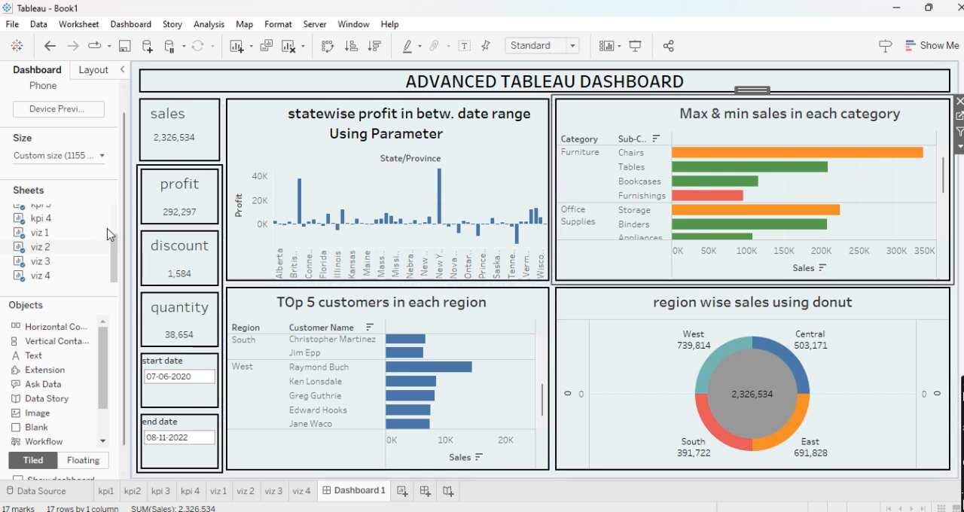
mouse_move(76, 252)
scroll(75, 255, up, 3)
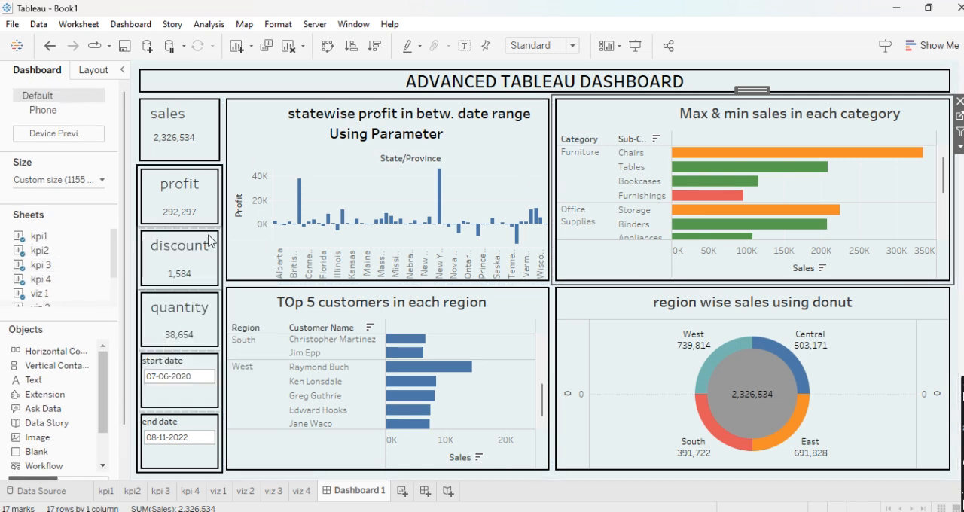
click(197, 143)
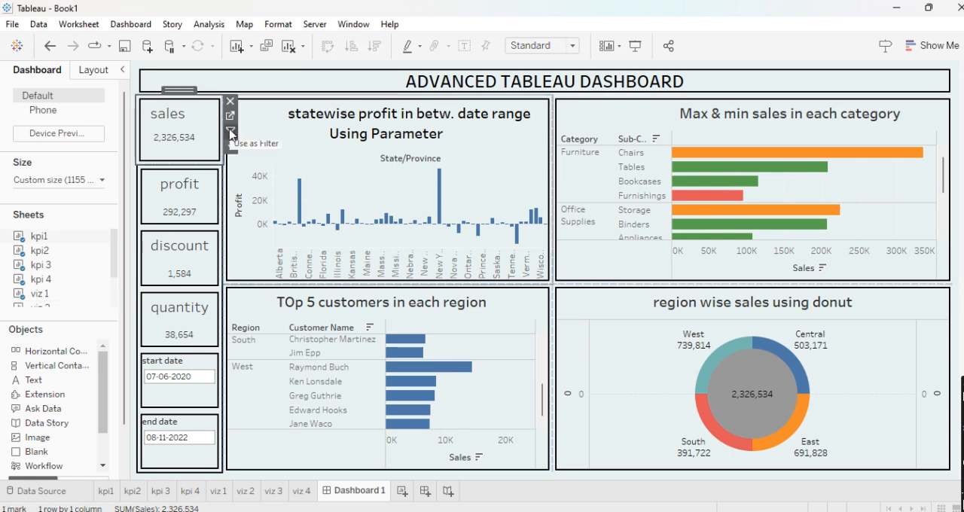
click(231, 132)
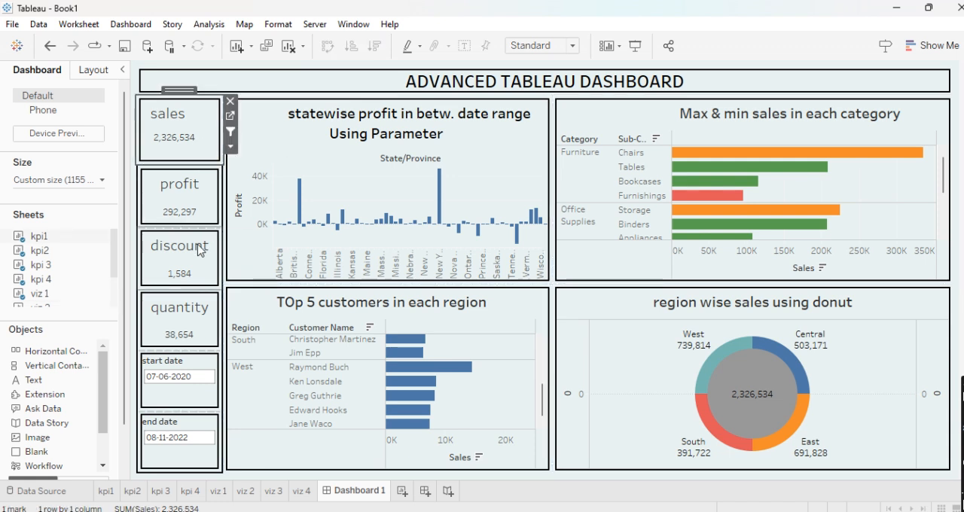
- Use the profit, discount and quantity KPIs as dashboard filters as well
click(201, 191)
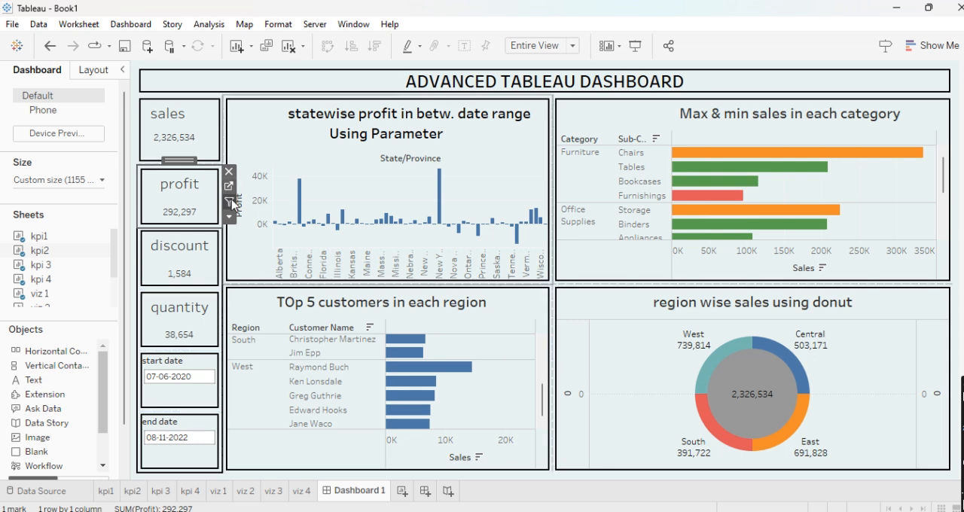
click(214, 258)
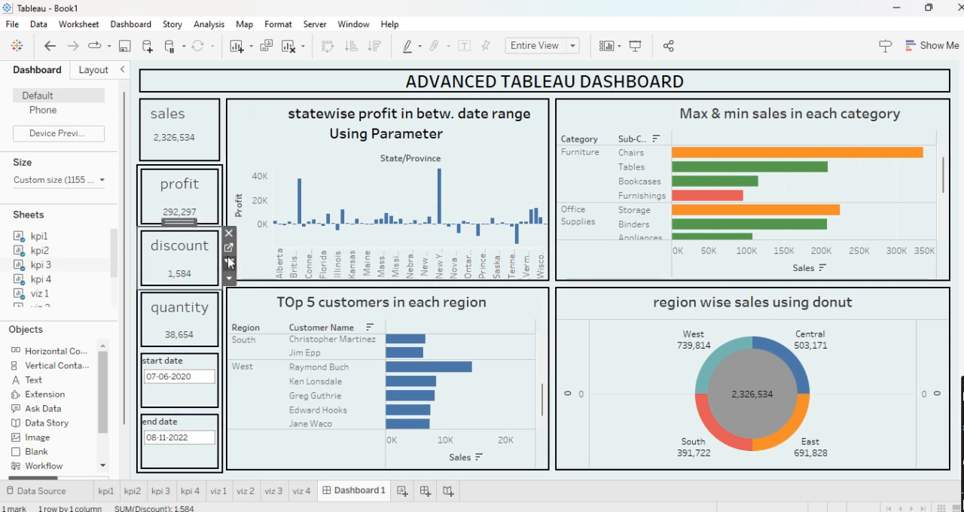
click(209, 336)
click(235, 331)
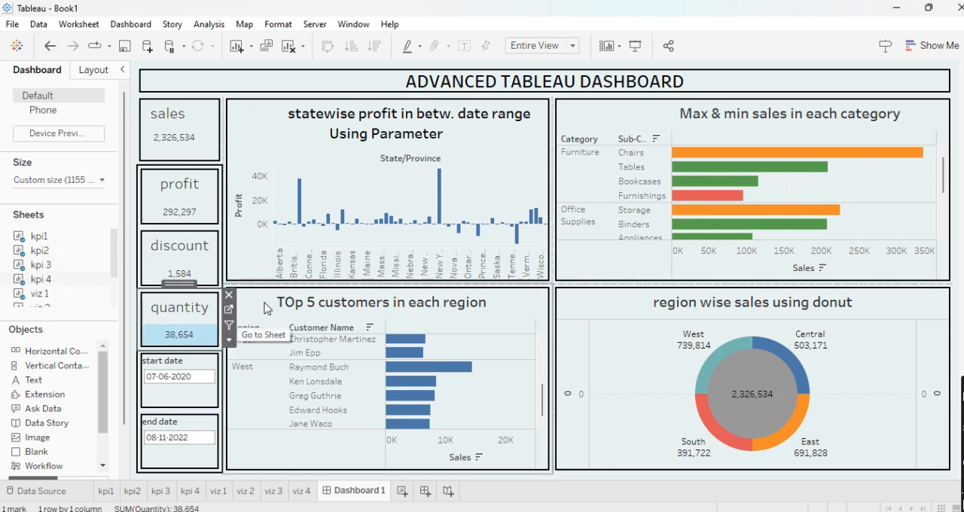
click(214, 317)
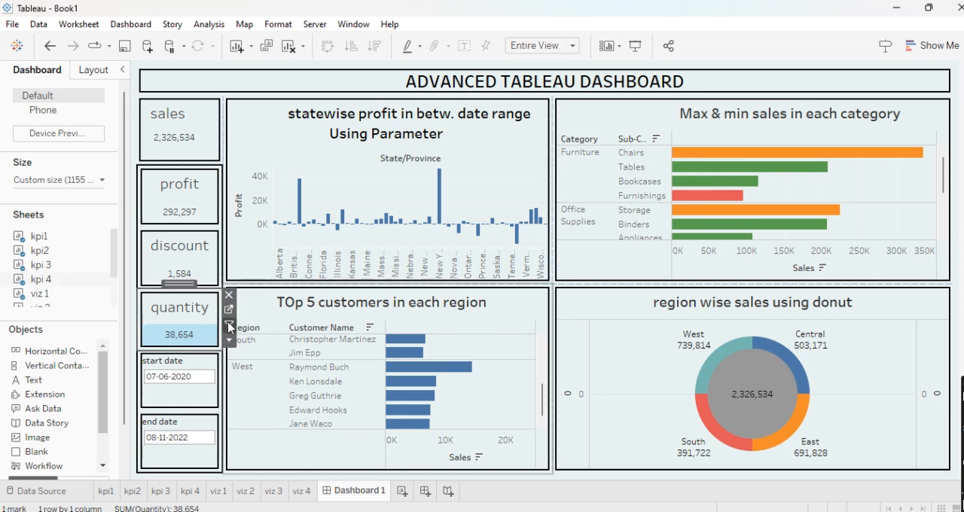
click(209, 400)
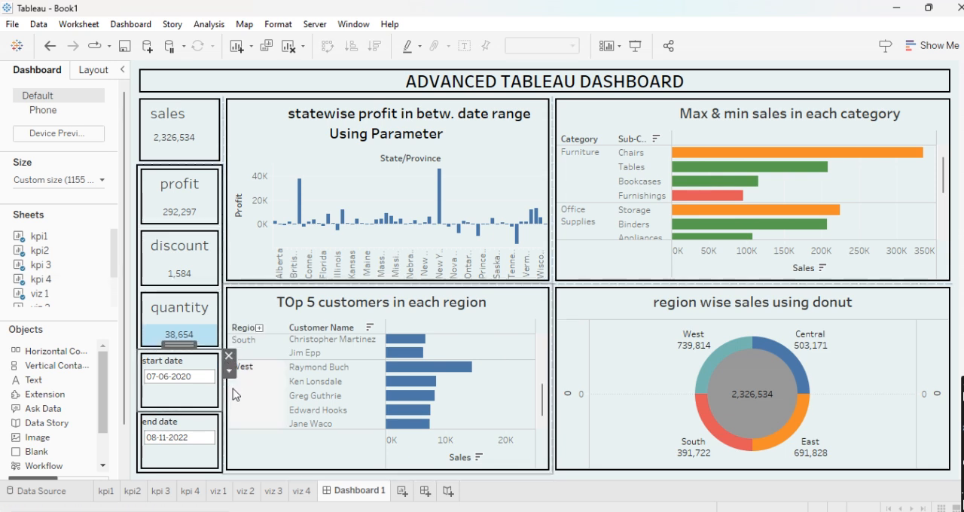
- Use the top 5 customers, statewise profit, max and min sales and donut charts as dashboard filters
click(525, 318)
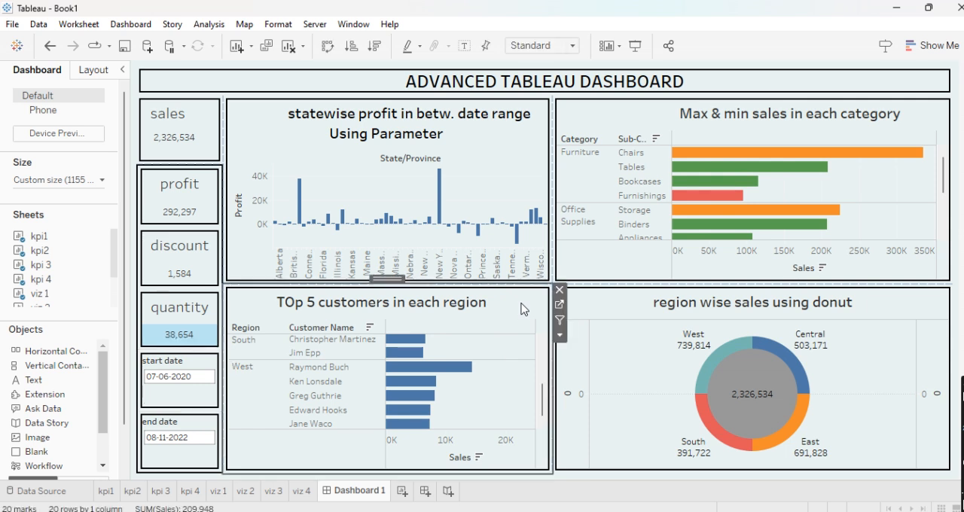
click(532, 202)
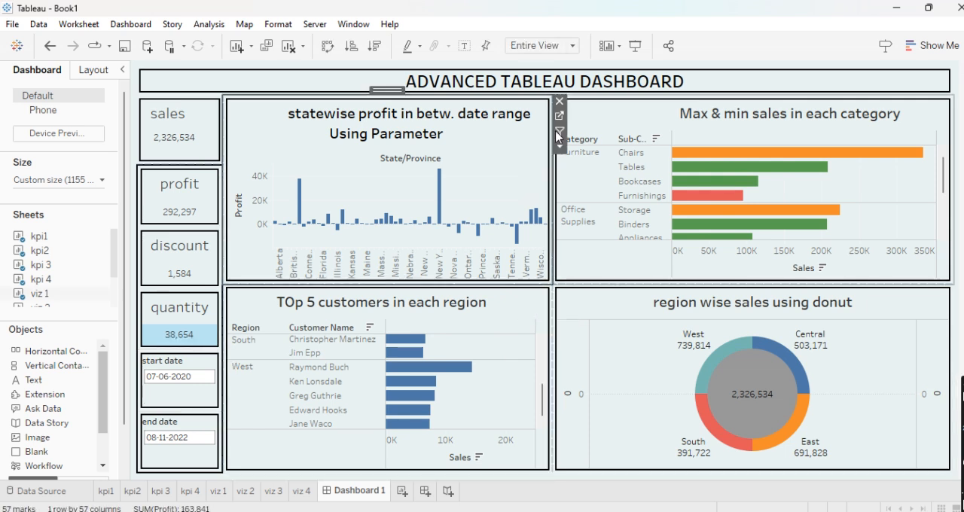
click(588, 132)
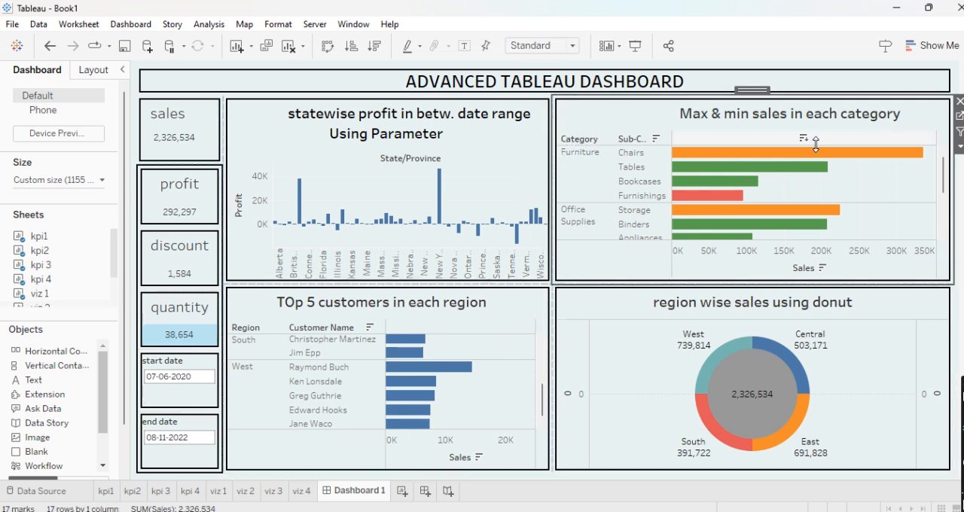
click(926, 297)
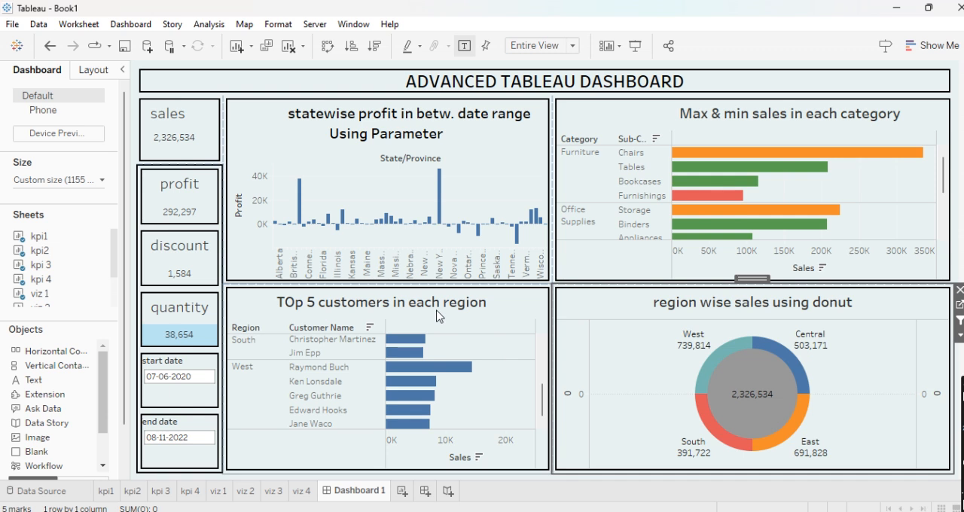
- Test the donut chart's filtering by selecting the West region and the Central region, and clear the selection
mouse_move(726, 360)
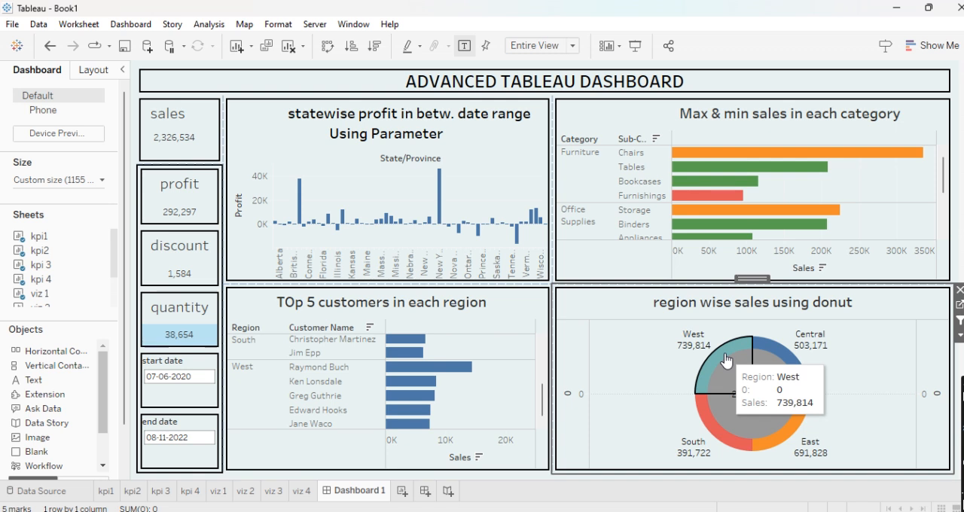
click(726, 361)
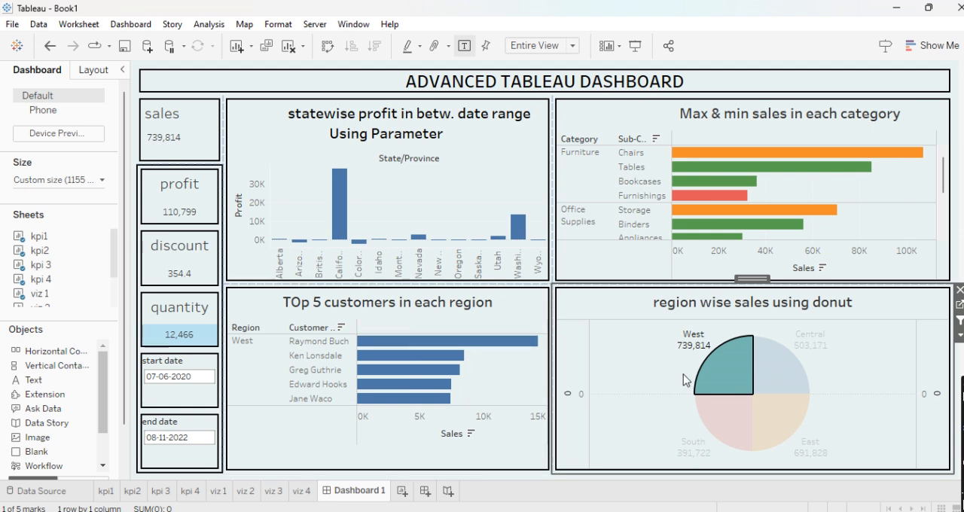
mouse_move(767, 383)
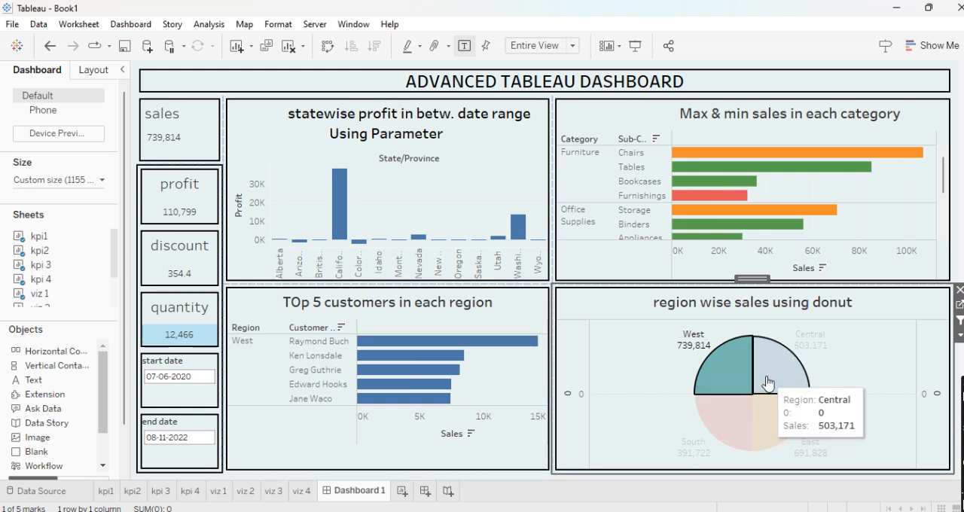
click(767, 383)
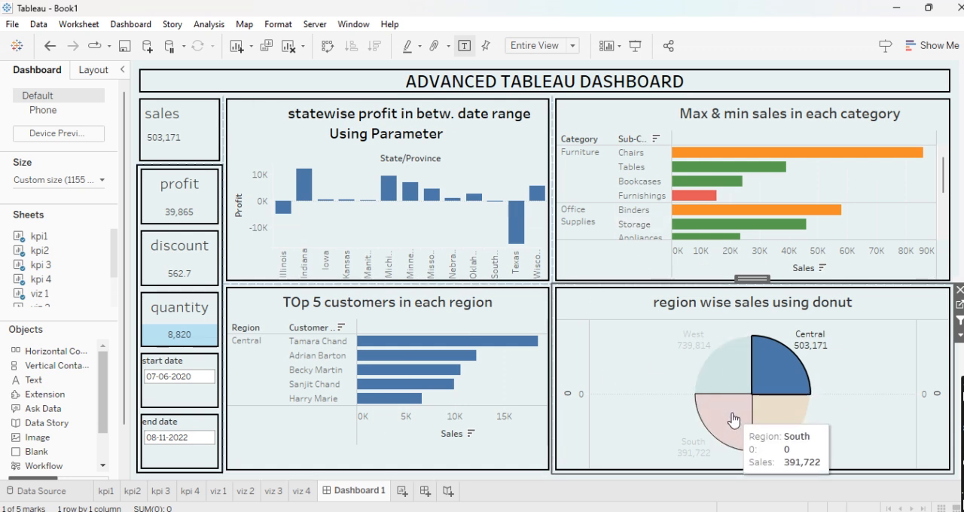
mouse_move(773, 375)
click(772, 375)
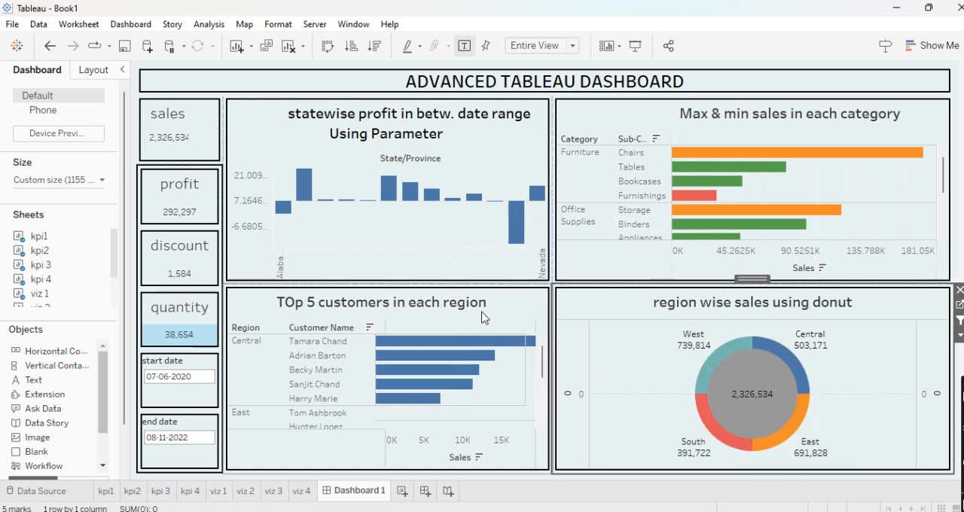
- Set the start date parameter to 07-06-2022 to refilter the statewise profit chart
click(197, 379)
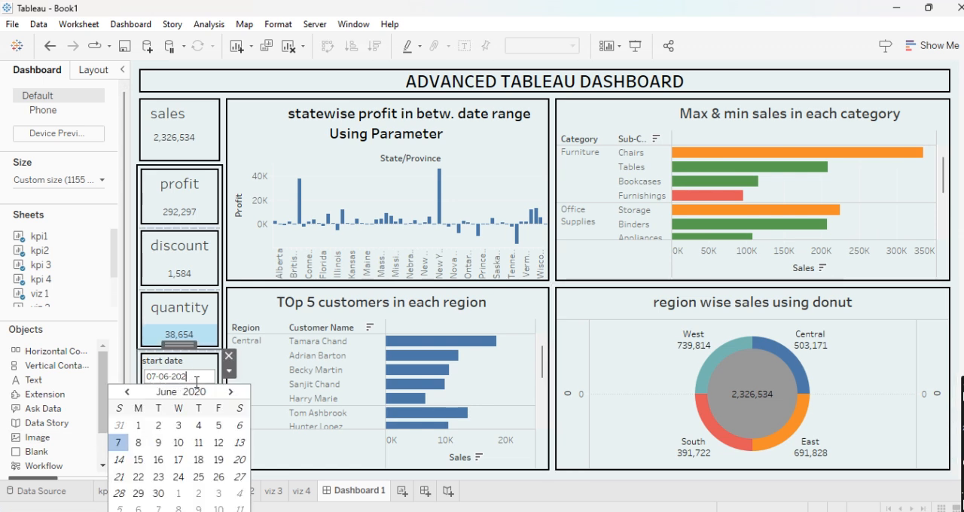
text(2)
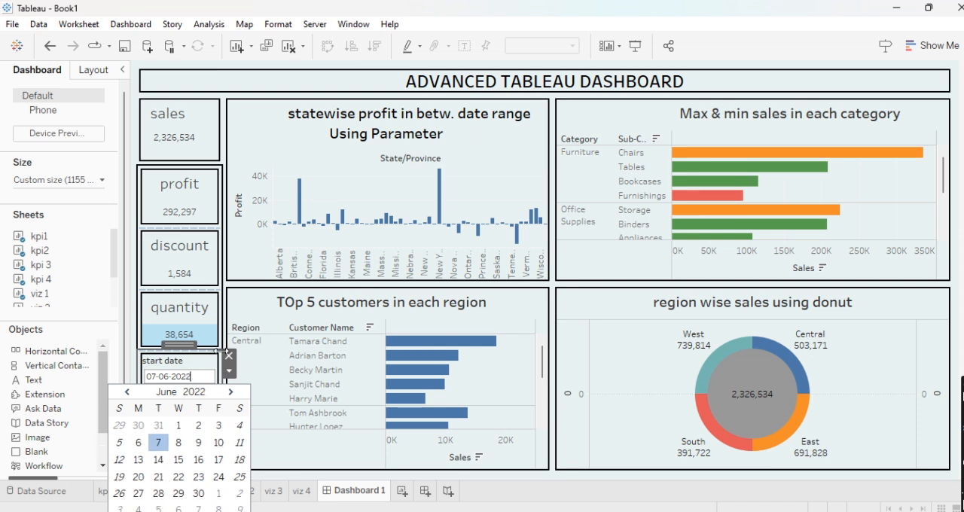
key(Return)
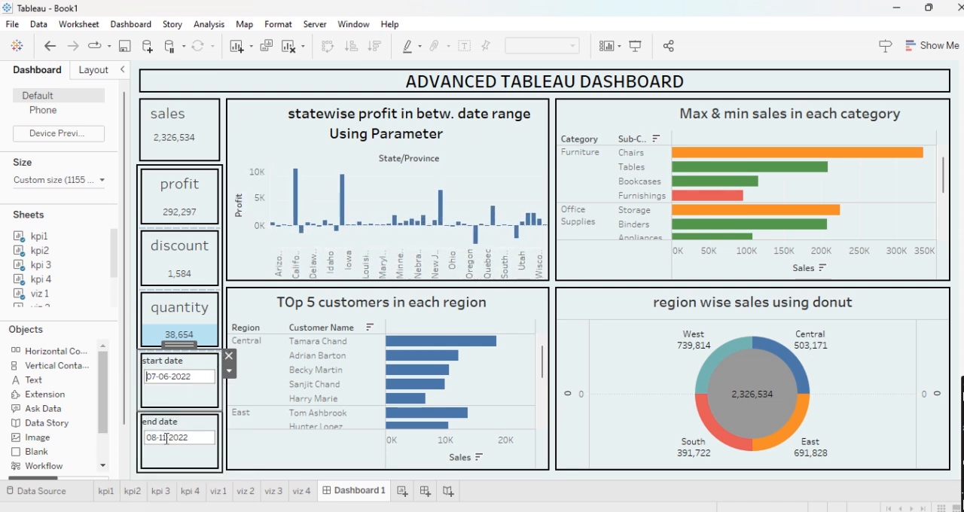
click(431, 242)
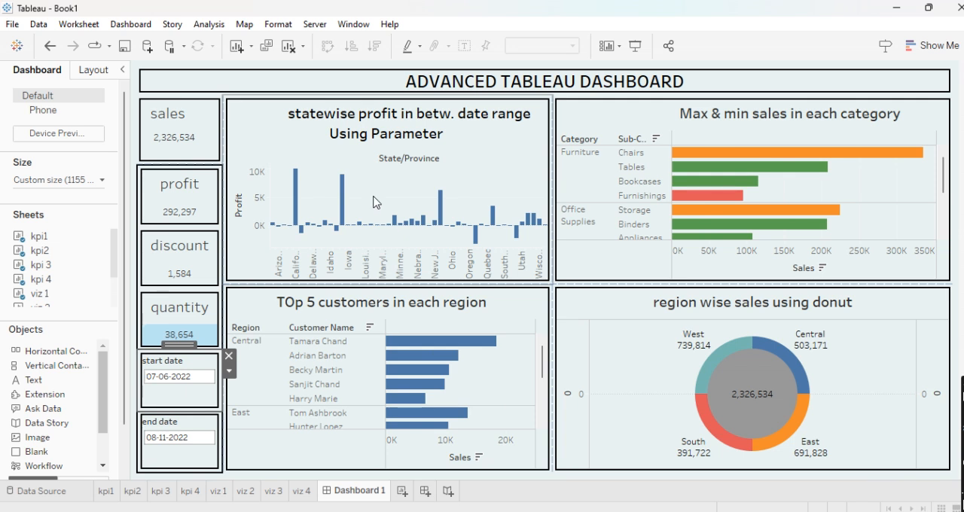
click(391, 203)
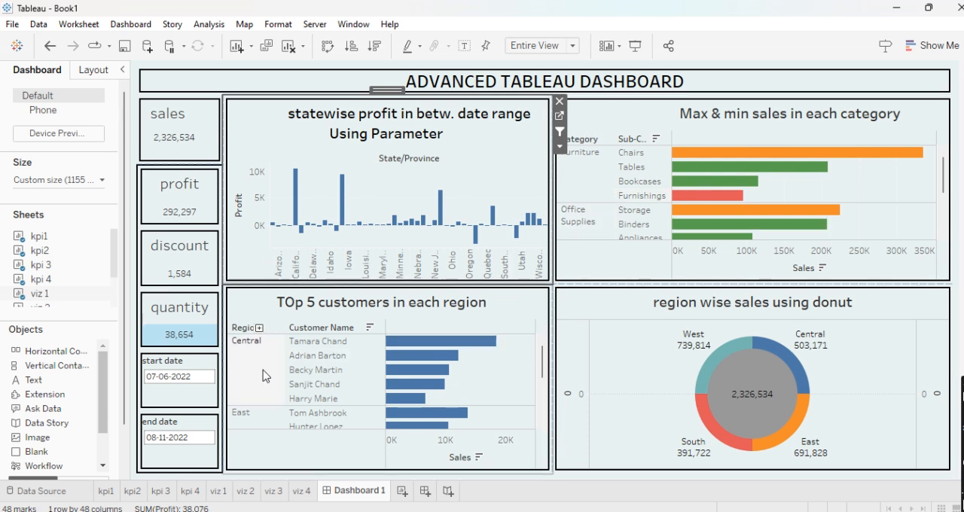
scroll(278, 369, down, 5)
scroll(265, 375, up, 5)
scroll(267, 358, down, 5)
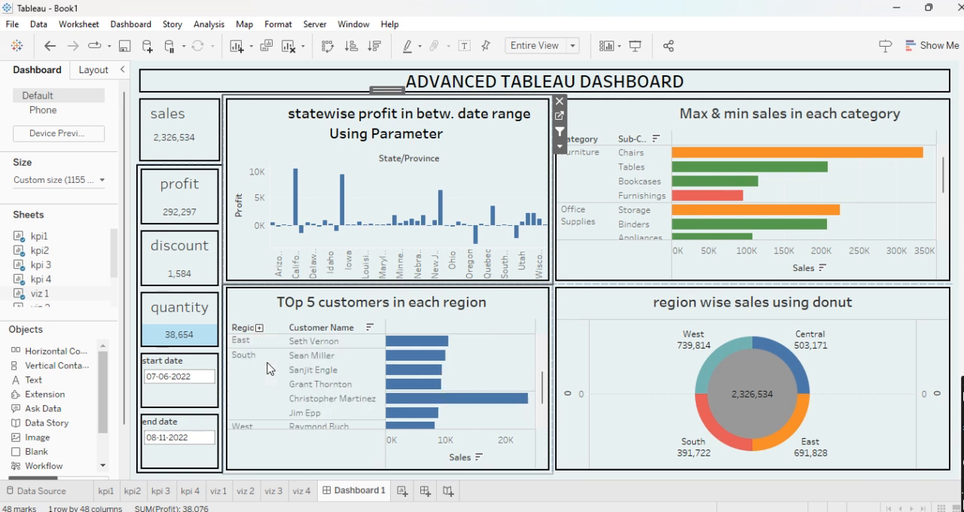
scroll(270, 368, up, 5)
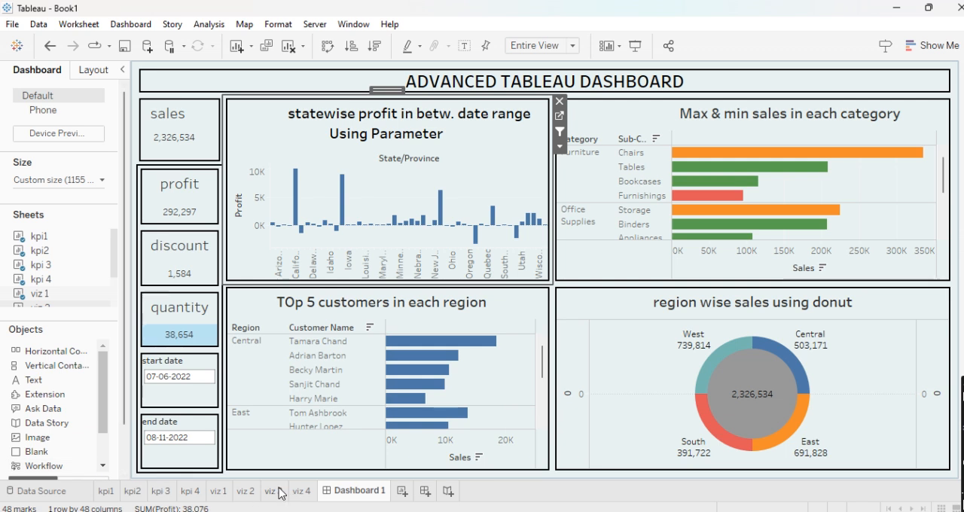
click(247, 492)
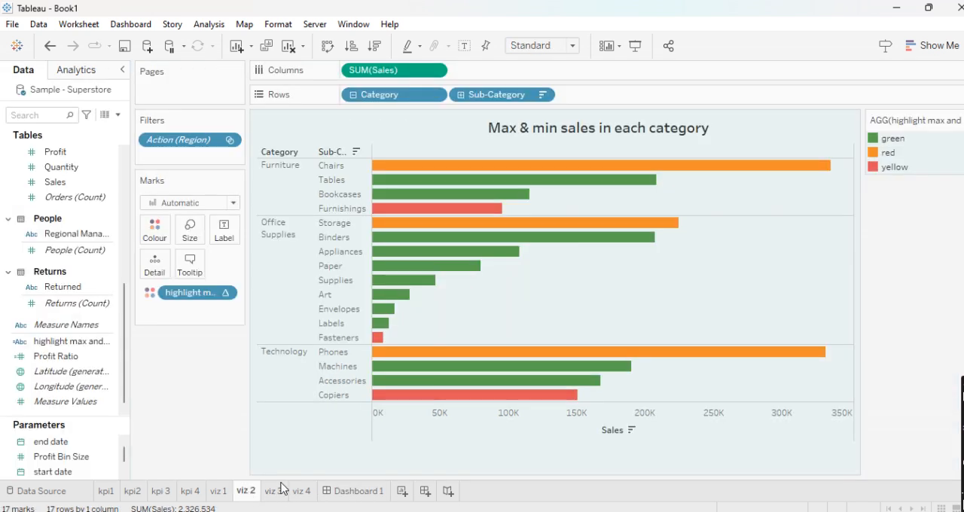
click(274, 491)
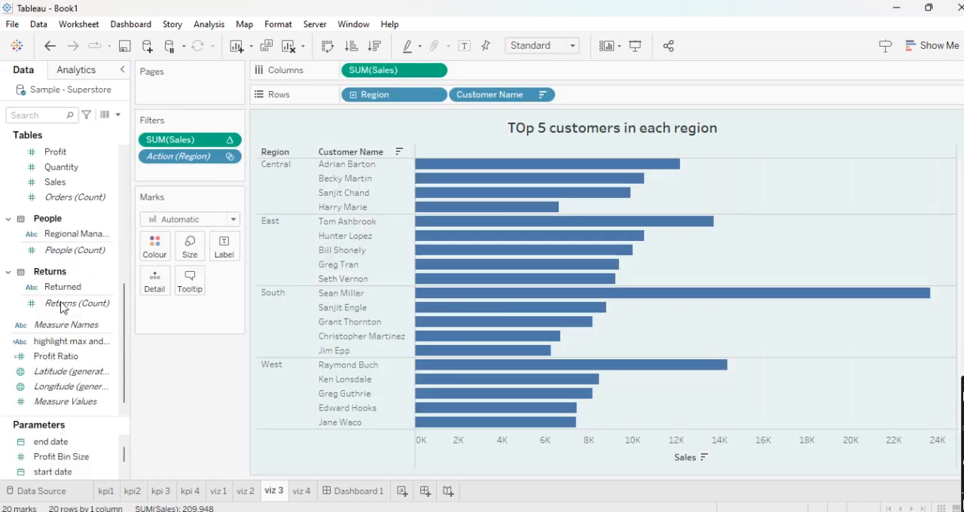
scroll(63, 307, up, 7)
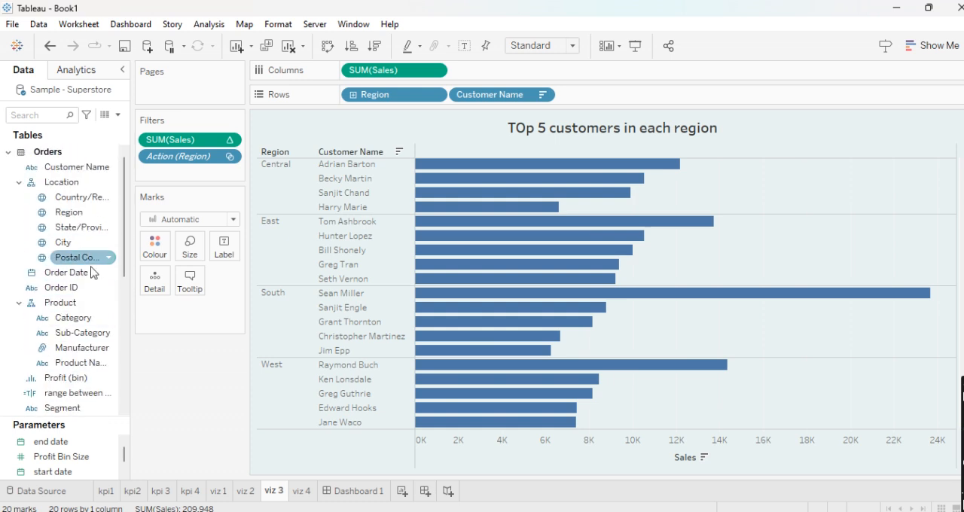
drag(64, 213, 185, 167)
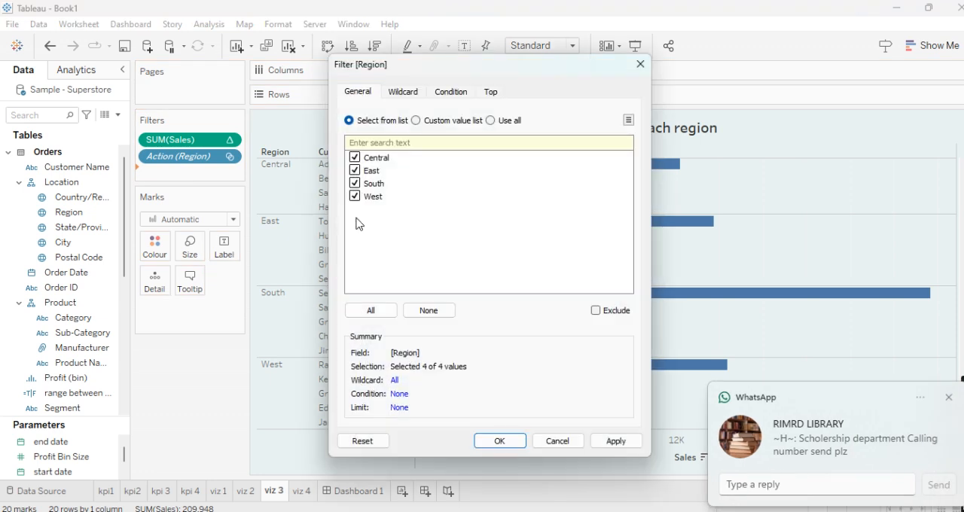
click(948, 397)
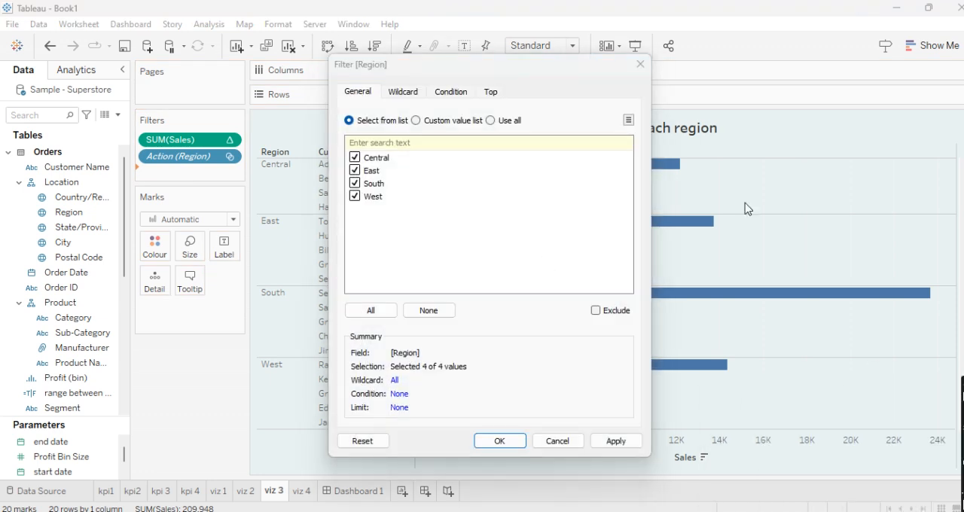
click(640, 65)
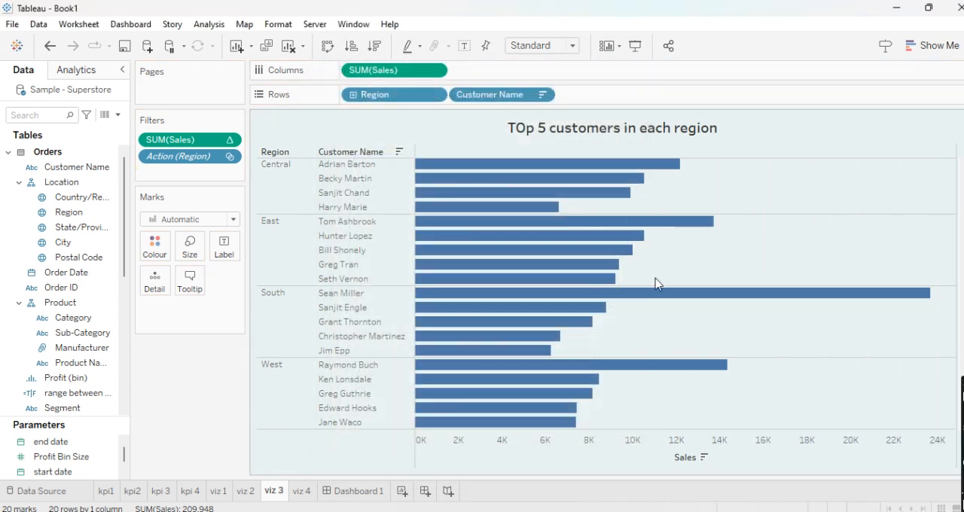
click(351, 491)
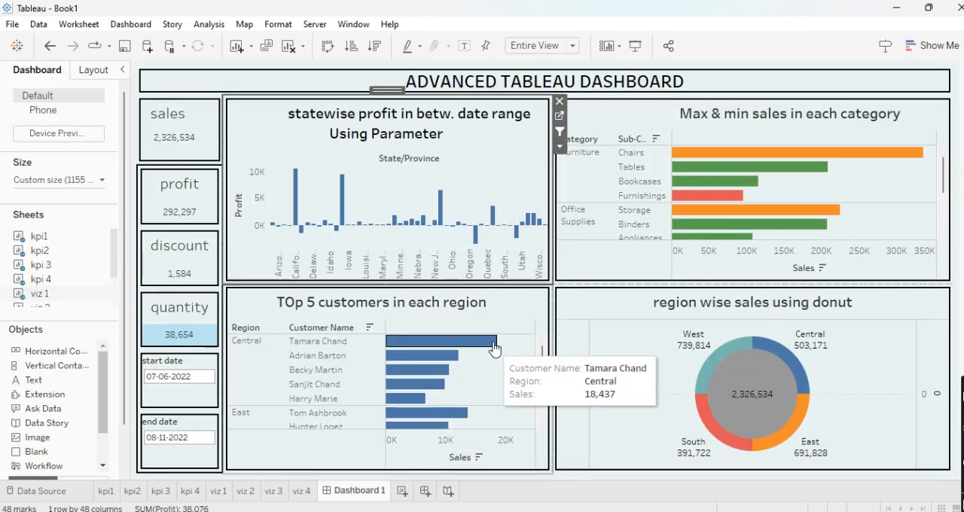
- Show the Region filter of the top 5 customers chart on the dashboard
right_click(503, 317)
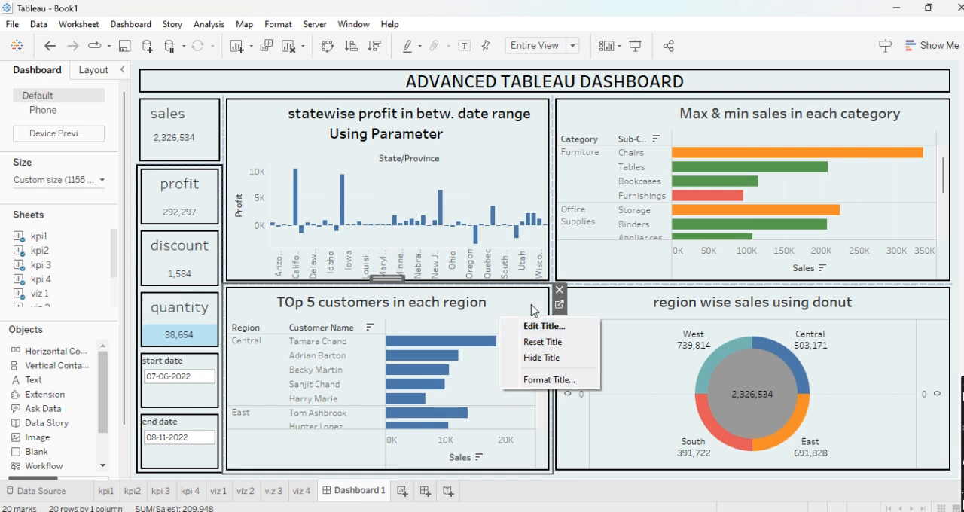
click(531, 311)
click(560, 335)
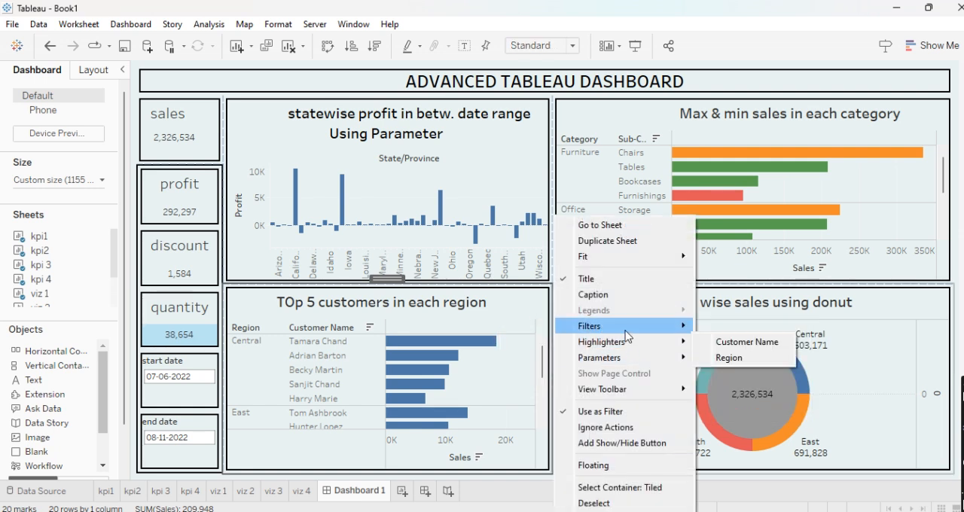
mouse_move(626, 332)
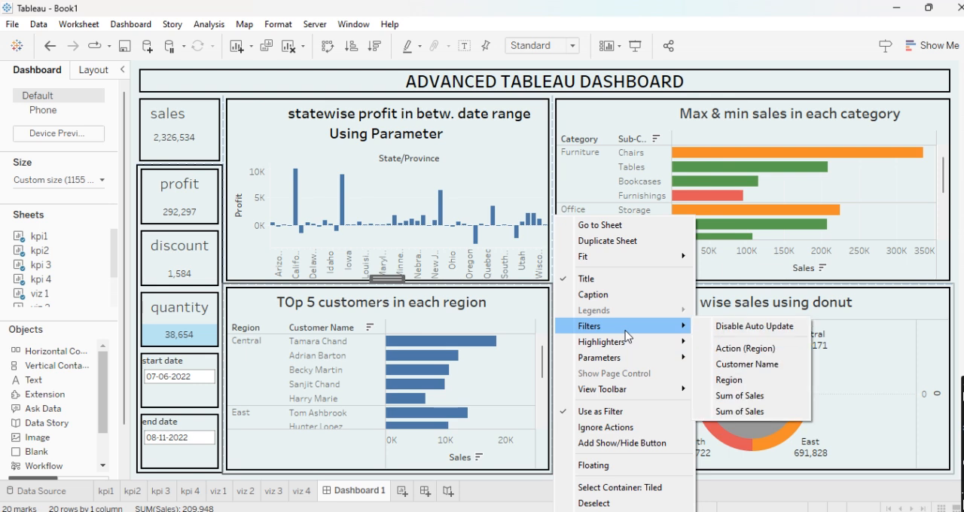
click(724, 381)
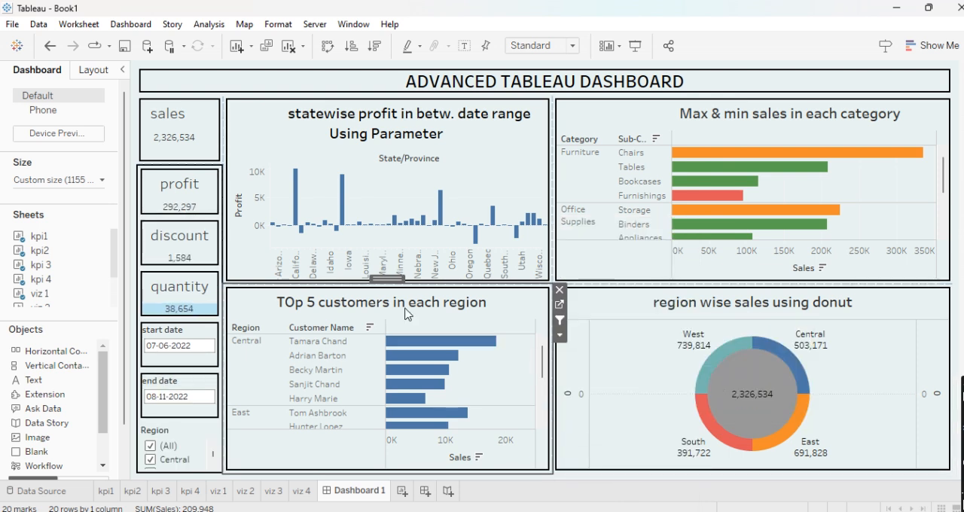
- Exclude the South and West regions from the top 5 customers chart using the Region filter
scroll(165, 450, down, 2)
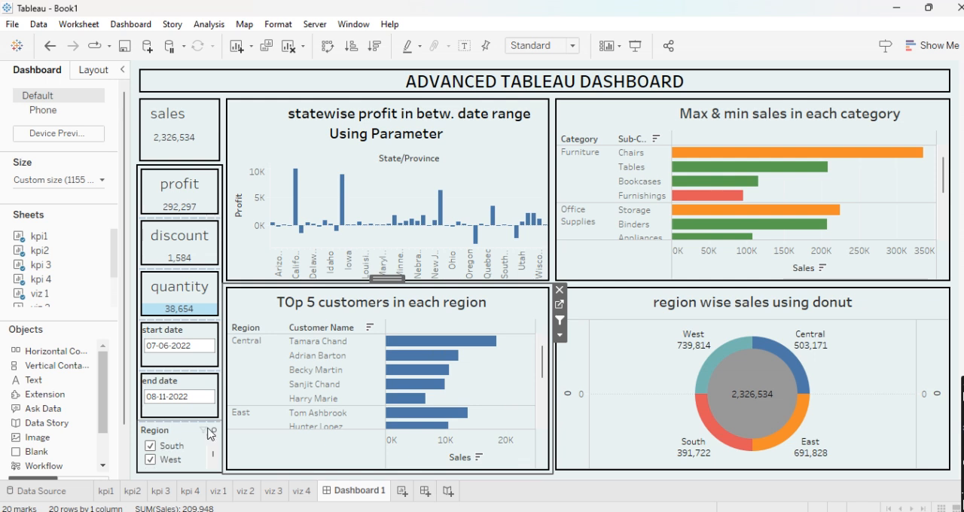
click(175, 417)
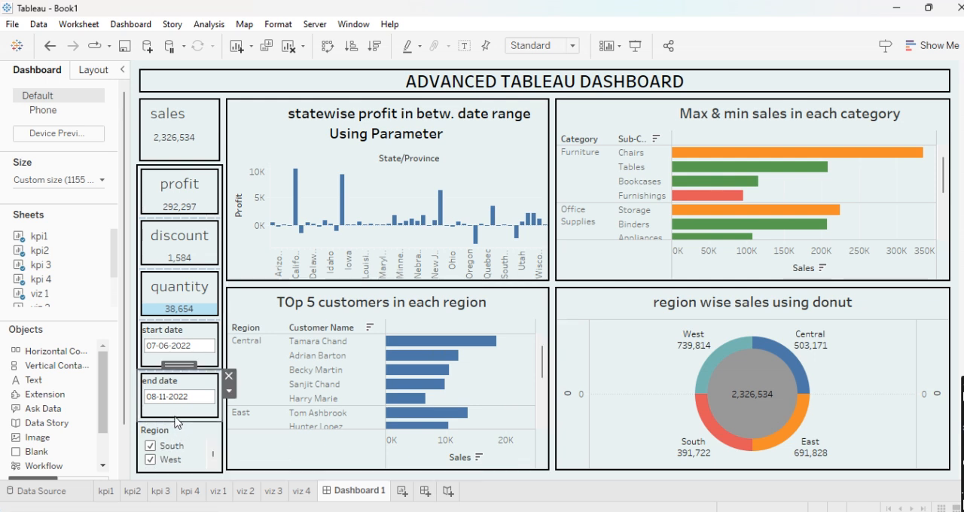
click(151, 447)
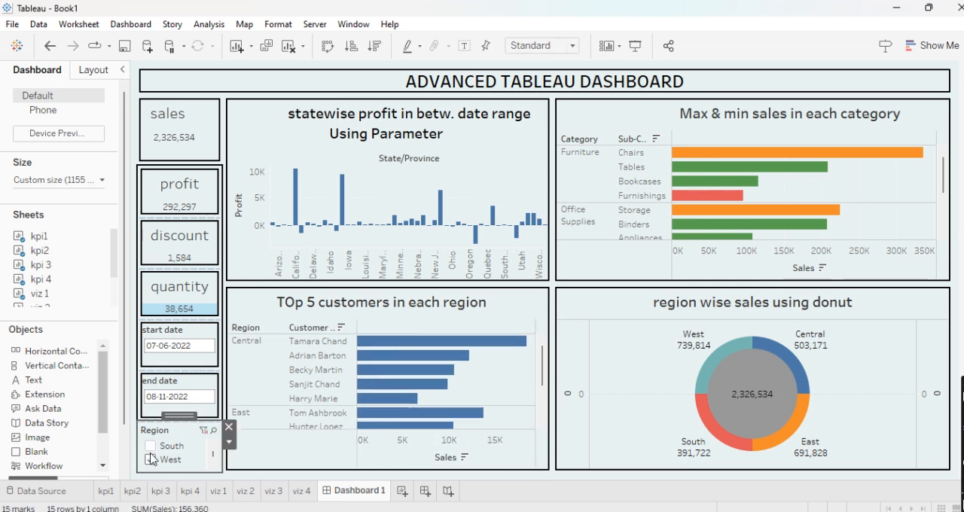
click(151, 460)
scroll(153, 462, up, 2)
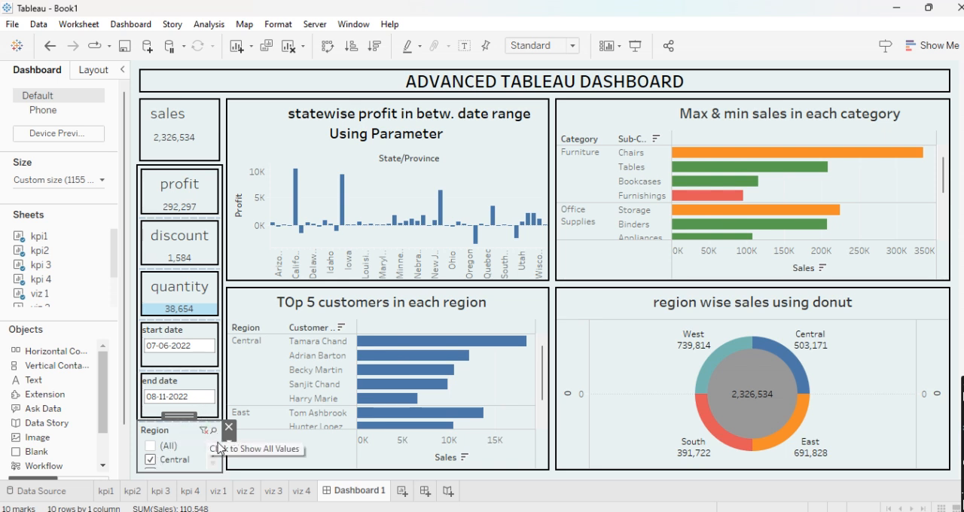
- Switch the Region filter to a single-value dropdown and test it with East, West and East again
click(228, 442)
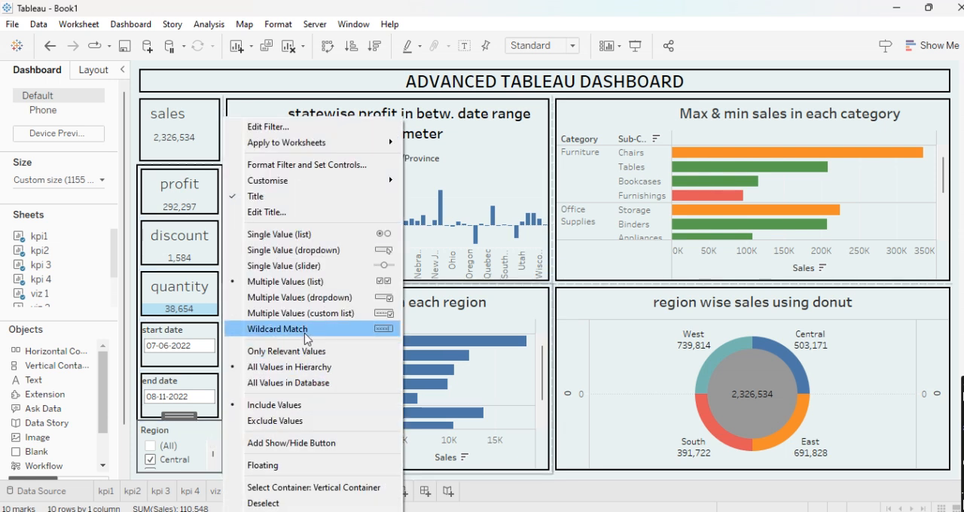
click(297, 250)
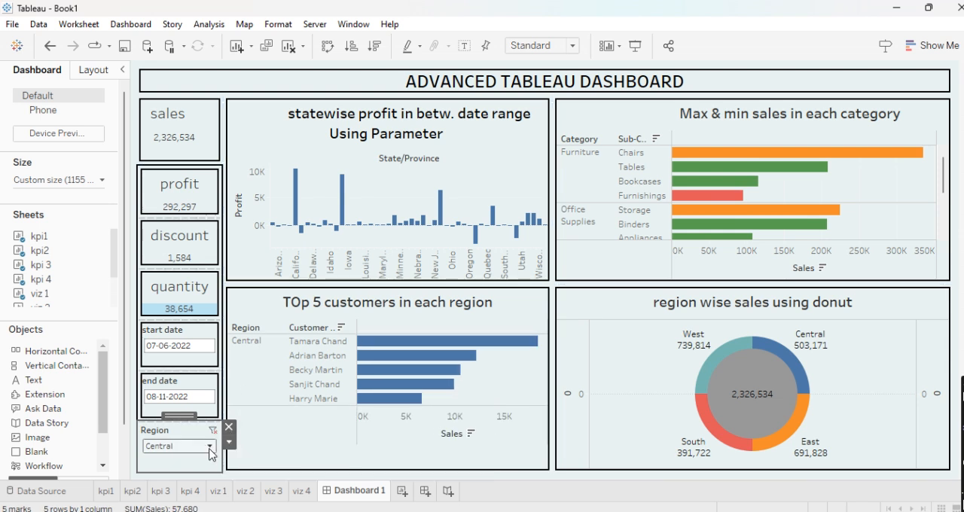
click(210, 448)
click(181, 404)
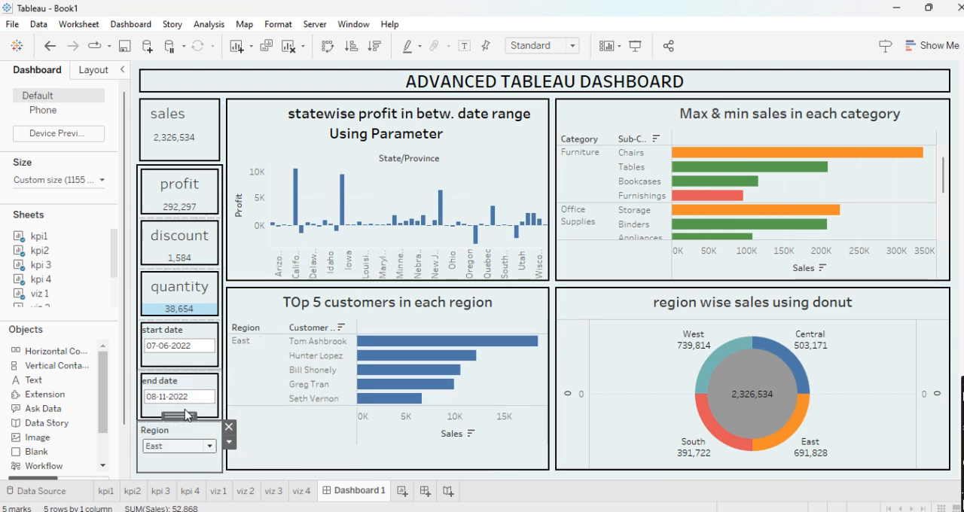
click(209, 446)
click(187, 431)
click(211, 449)
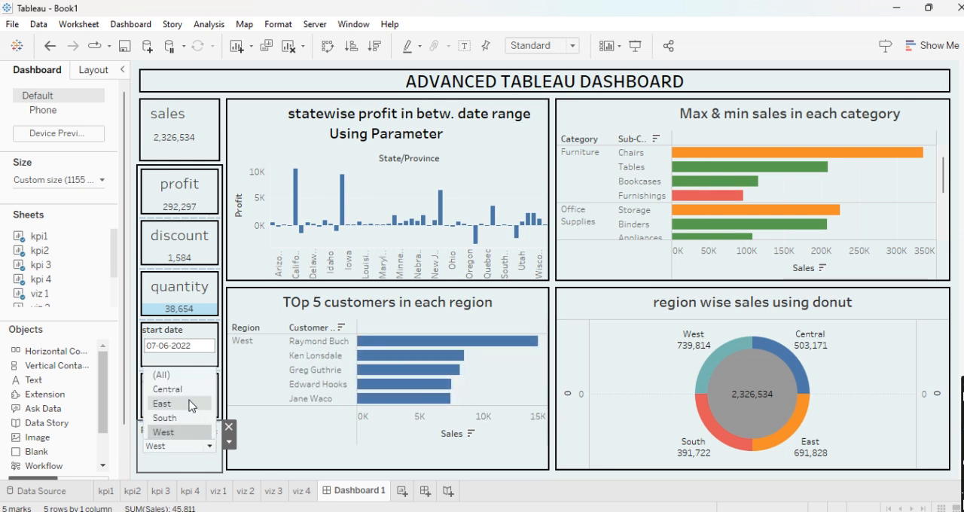
click(189, 404)
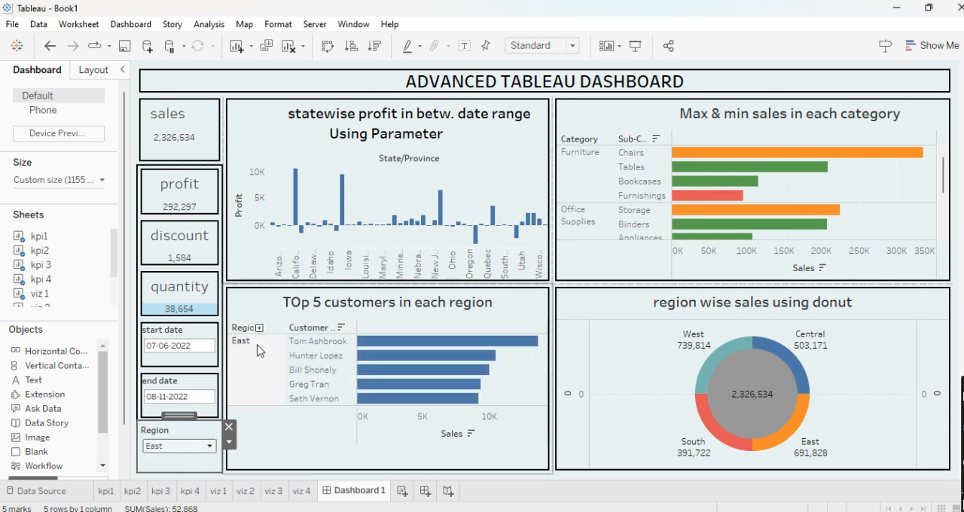
- Remove the Region filter from the dashboard and select the top 5 customers chart
click(230, 444)
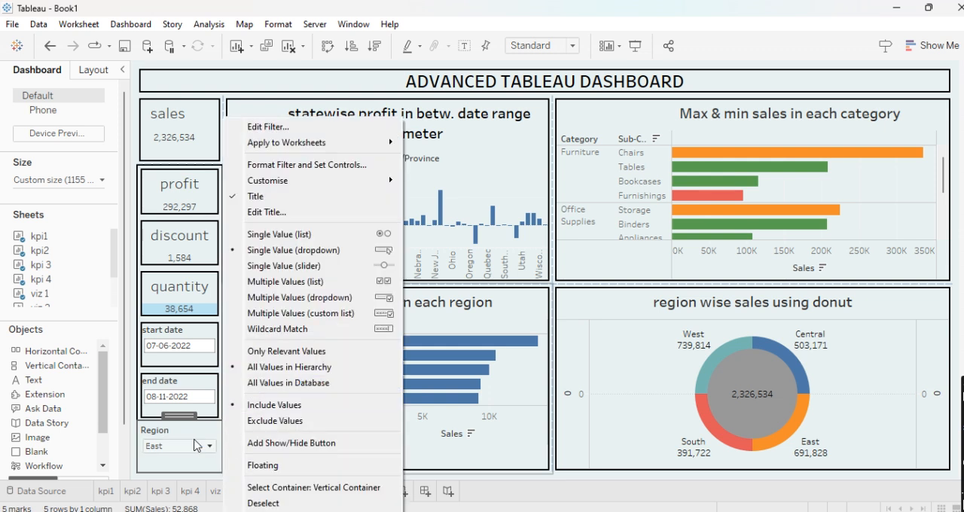
key(Escape)
click(217, 428)
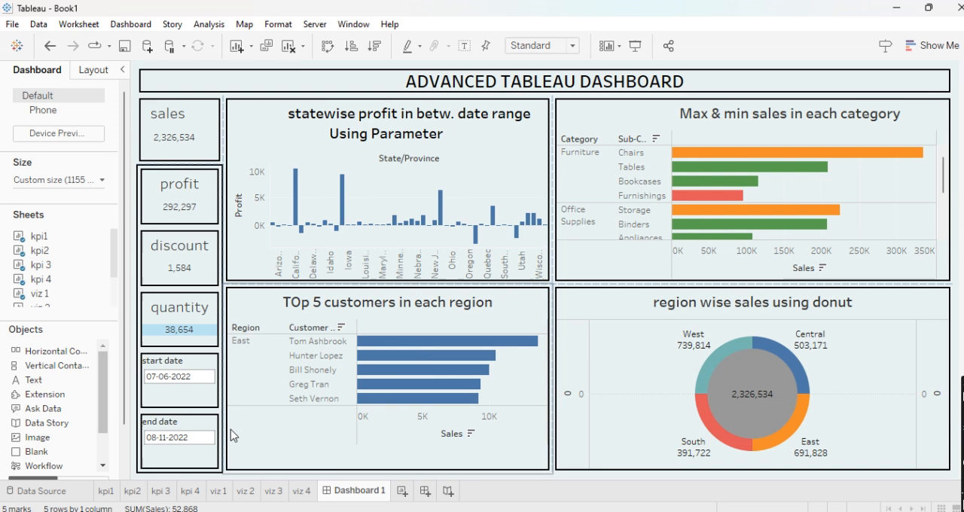
click(395, 407)
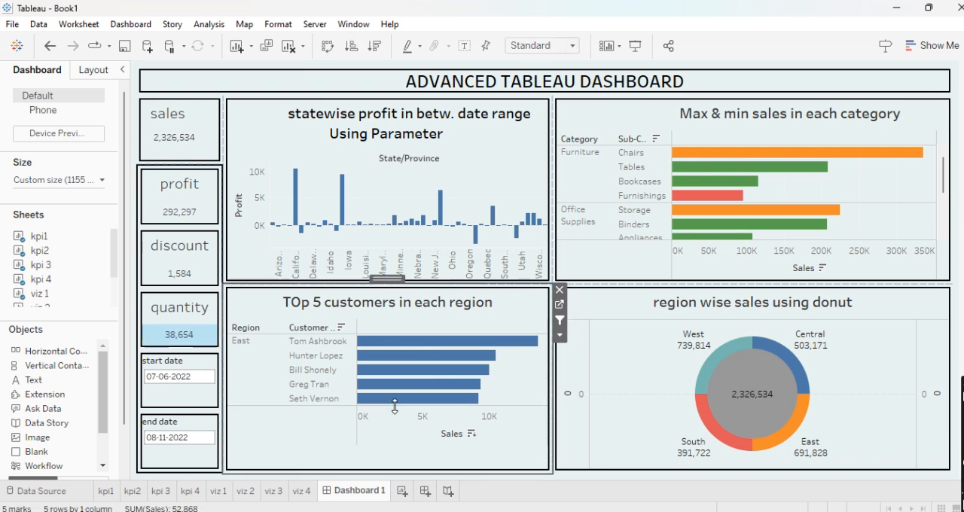
click(559, 336)
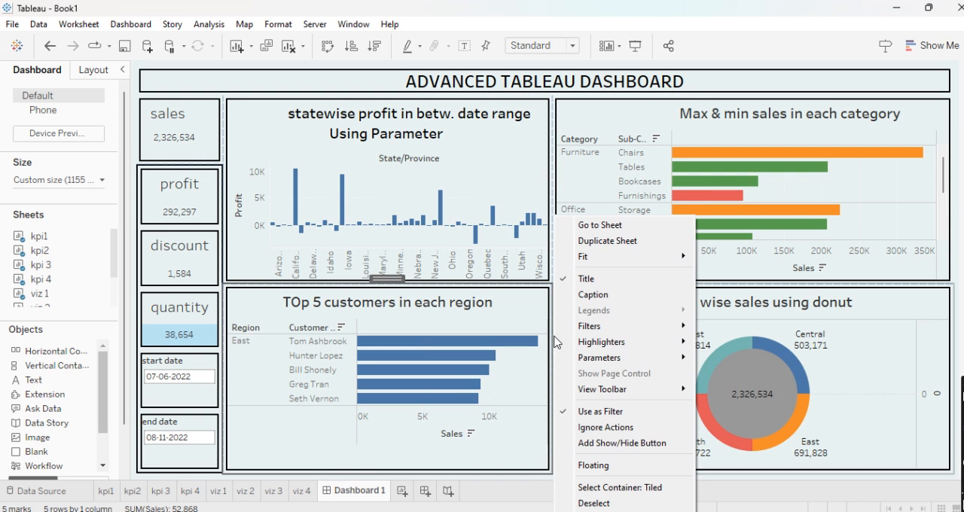
click(530, 317)
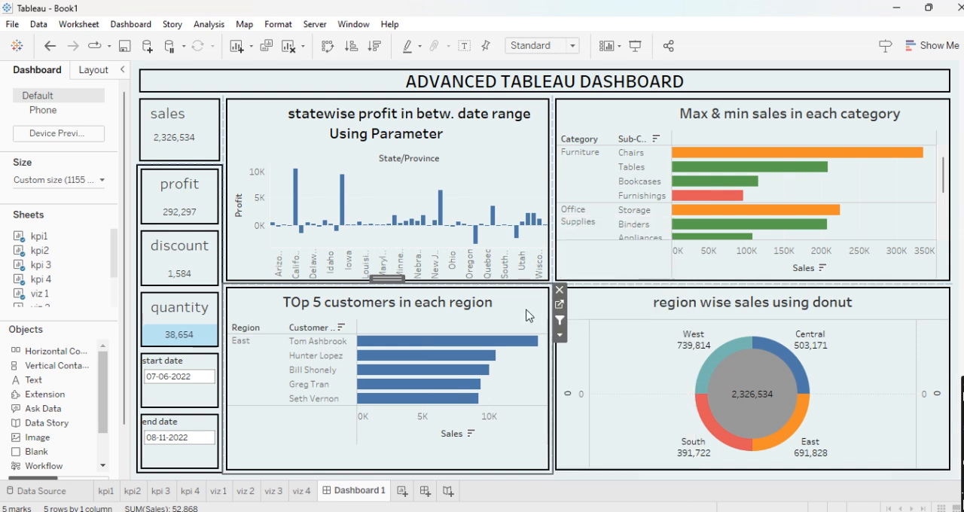
- Undo the removal of the Region filter and all its region selections, and look through the top 5 customers list
click(217, 446)
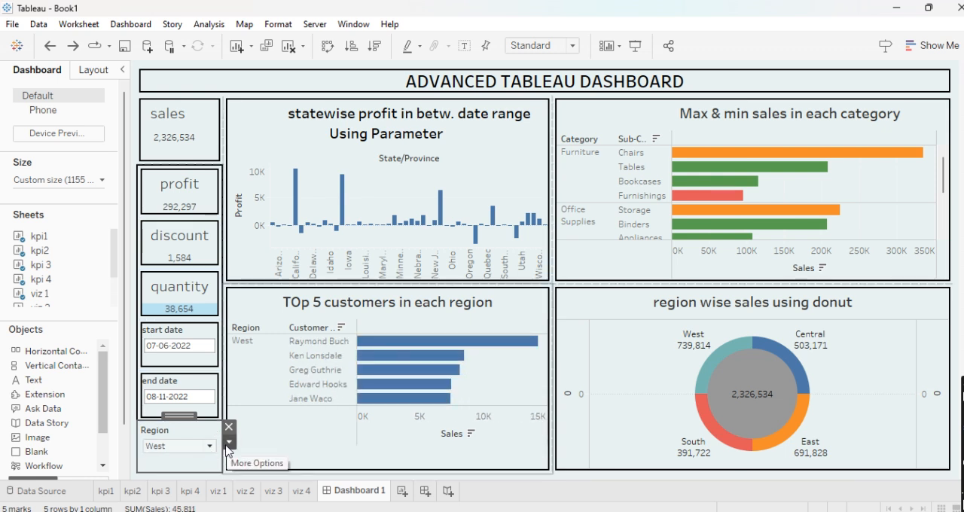
key(ctrl+z)
key(ctrl+z)
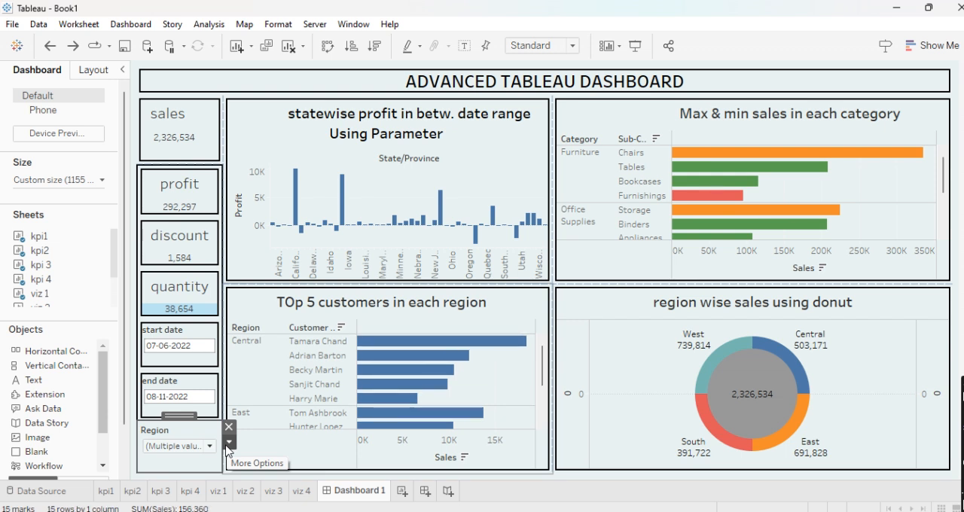
key(ctrl+z)
scroll(322, 399, down, 1)
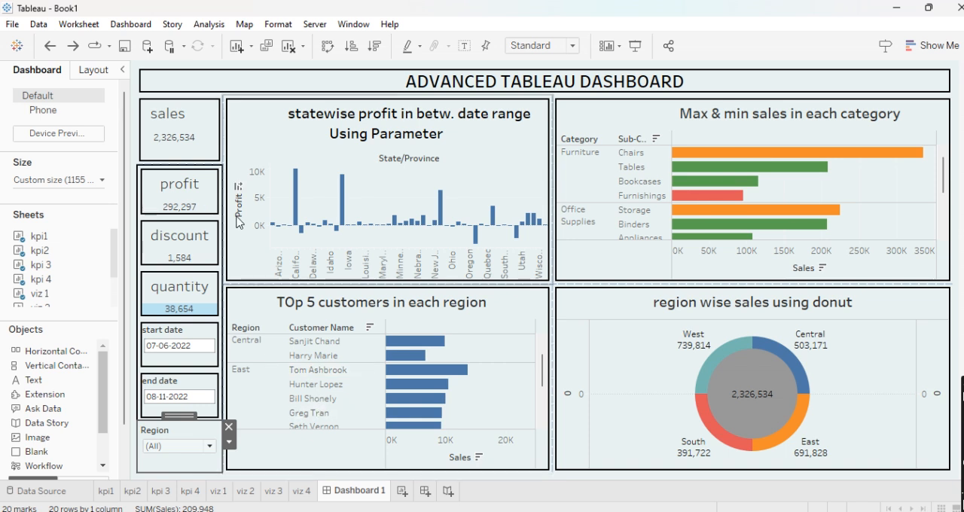
scroll(512, 294, down, 1)
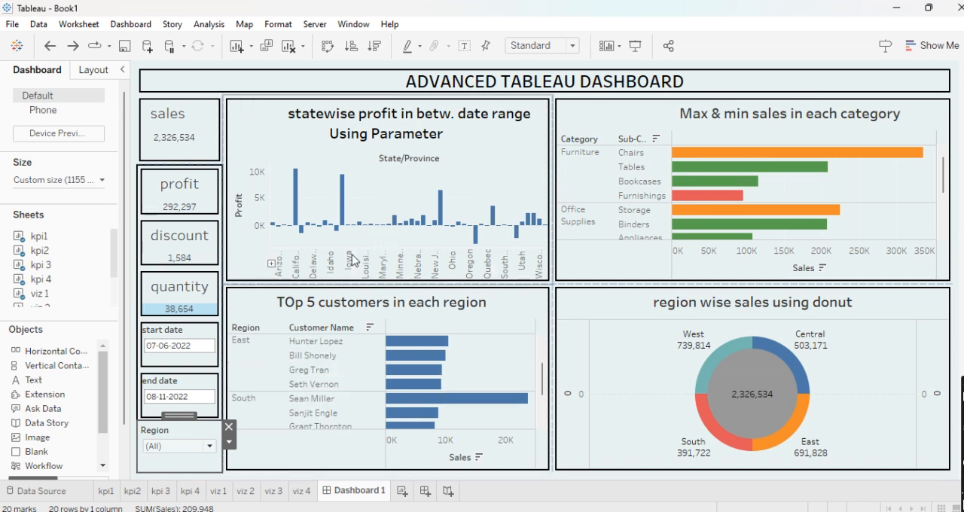